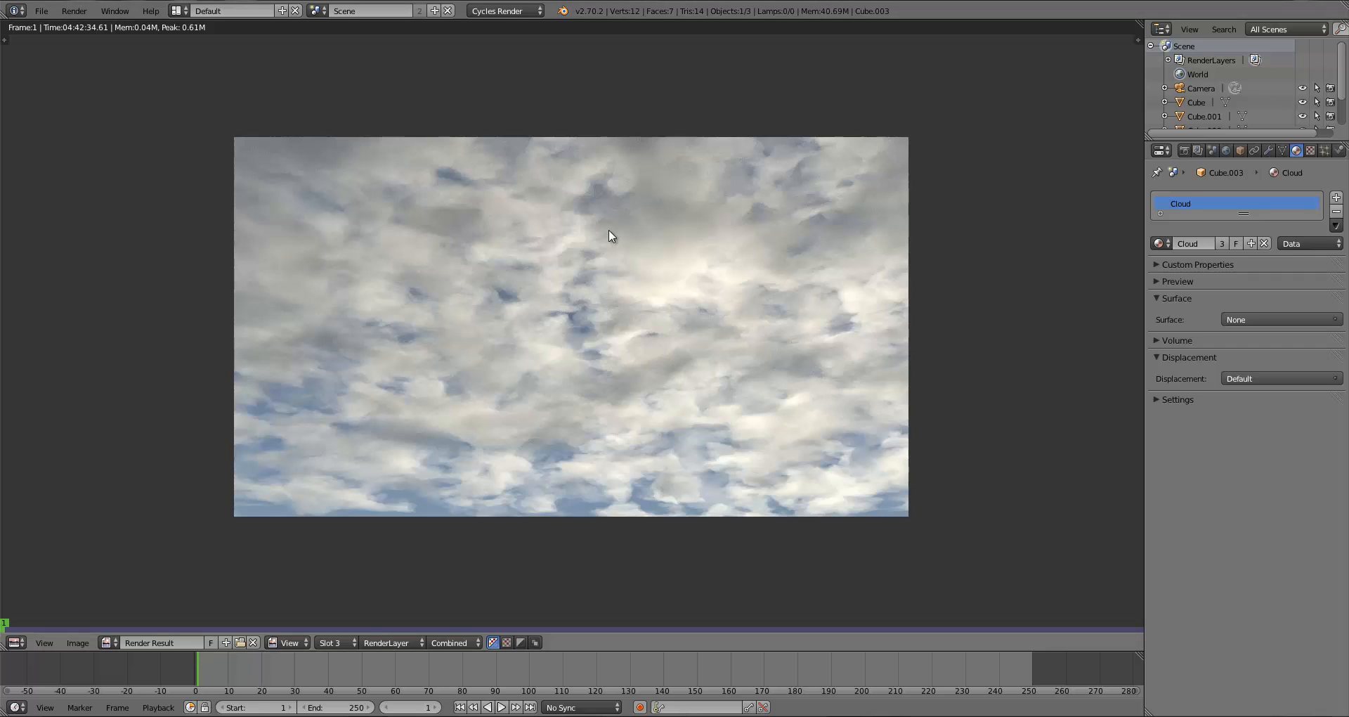
Start a fresh scene by reloading the start-up file
drag(588, 409, 746, 254)
key(ctrl+n)
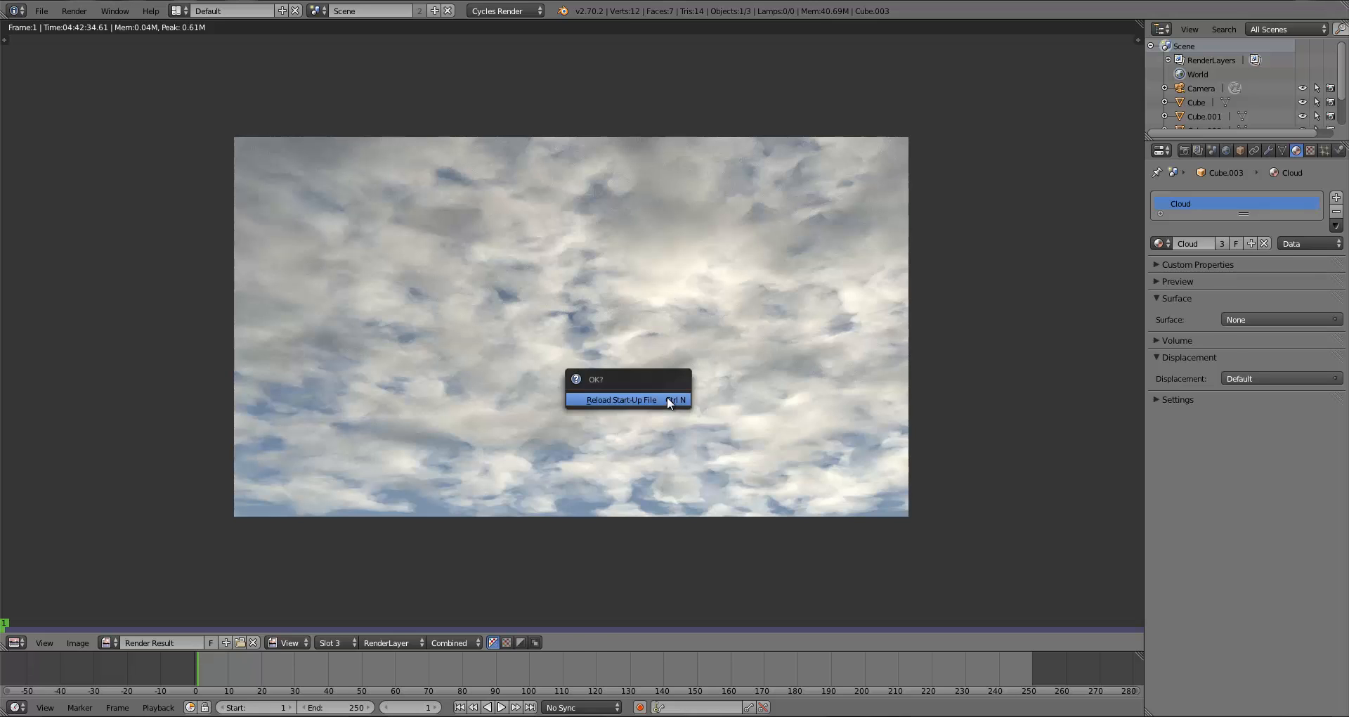
click(668, 396)
Delete the default lamp from the scene
scroll(646, 324, down, 5)
scroll(646, 324, up, 5)
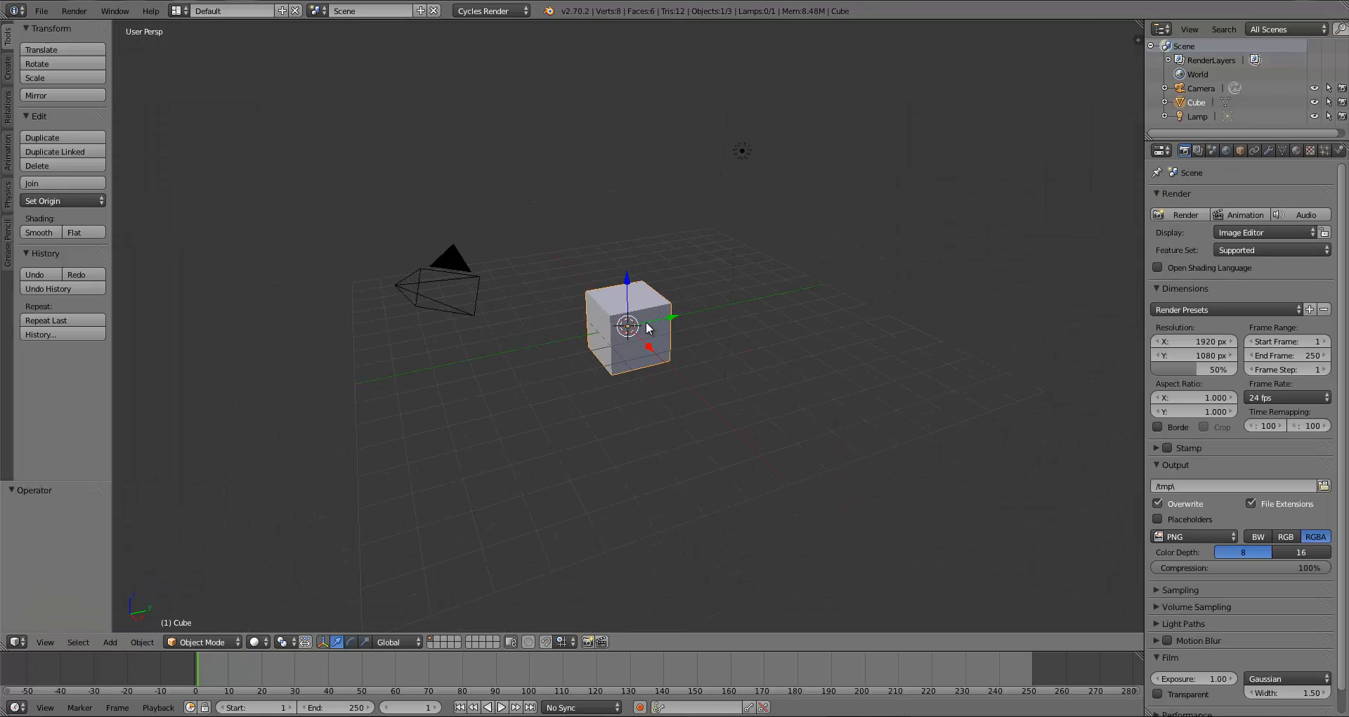
right_click(778, 101)
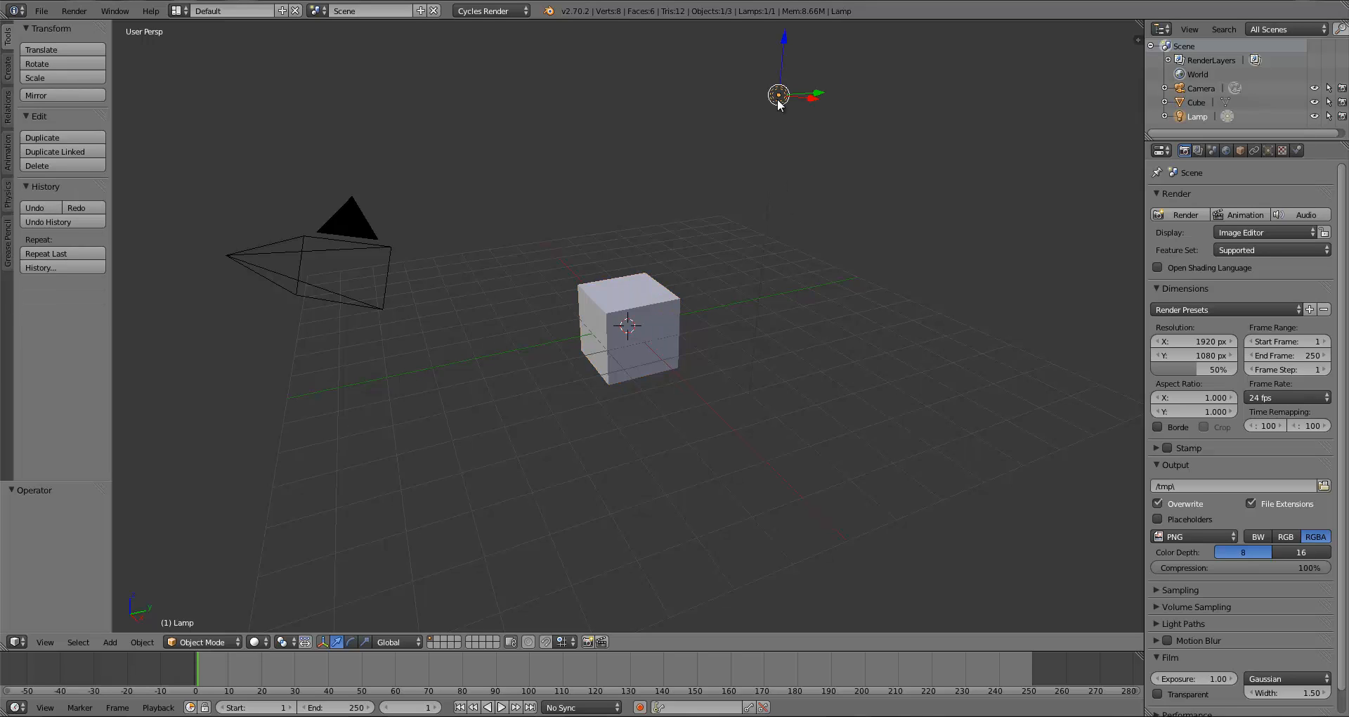
key(x)
click(777, 100)
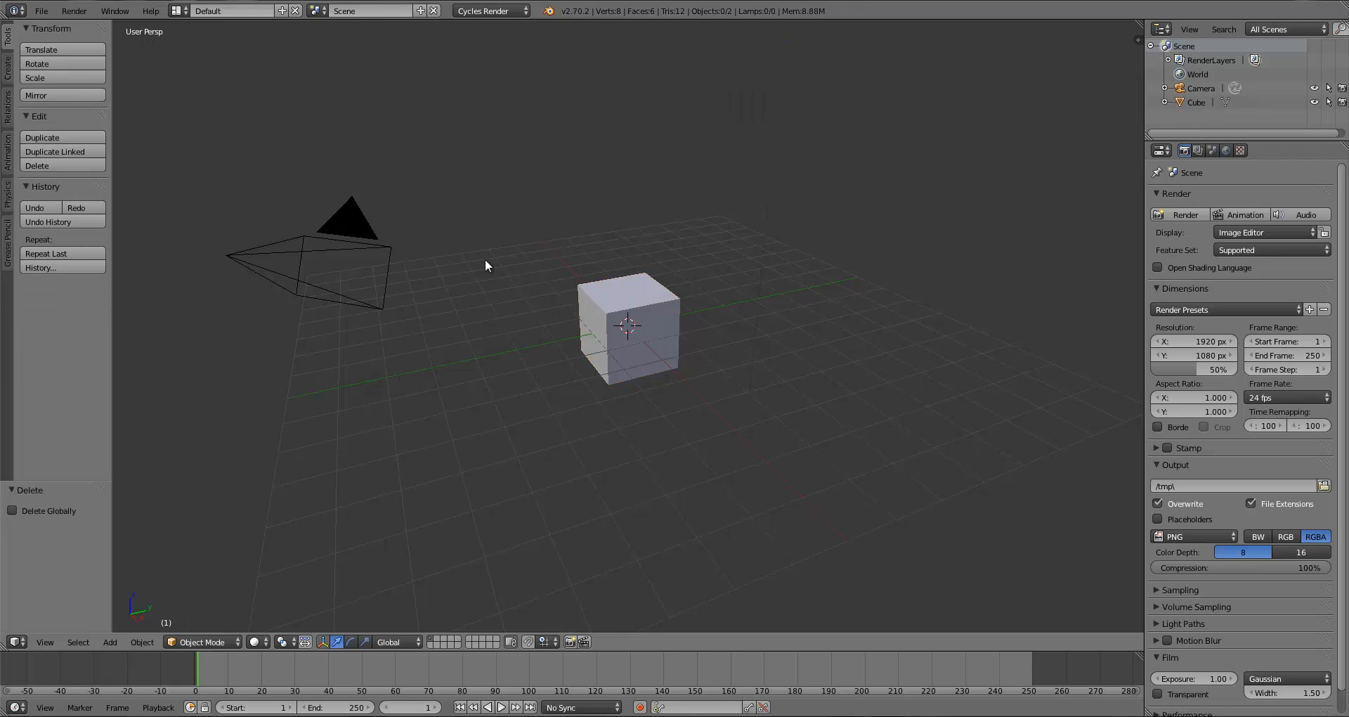
Scale the default cube up uniformly by a factor of about 5.3
scroll(485, 259, down, 5)
scroll(516, 316, up, 5)
right_click(653, 342)
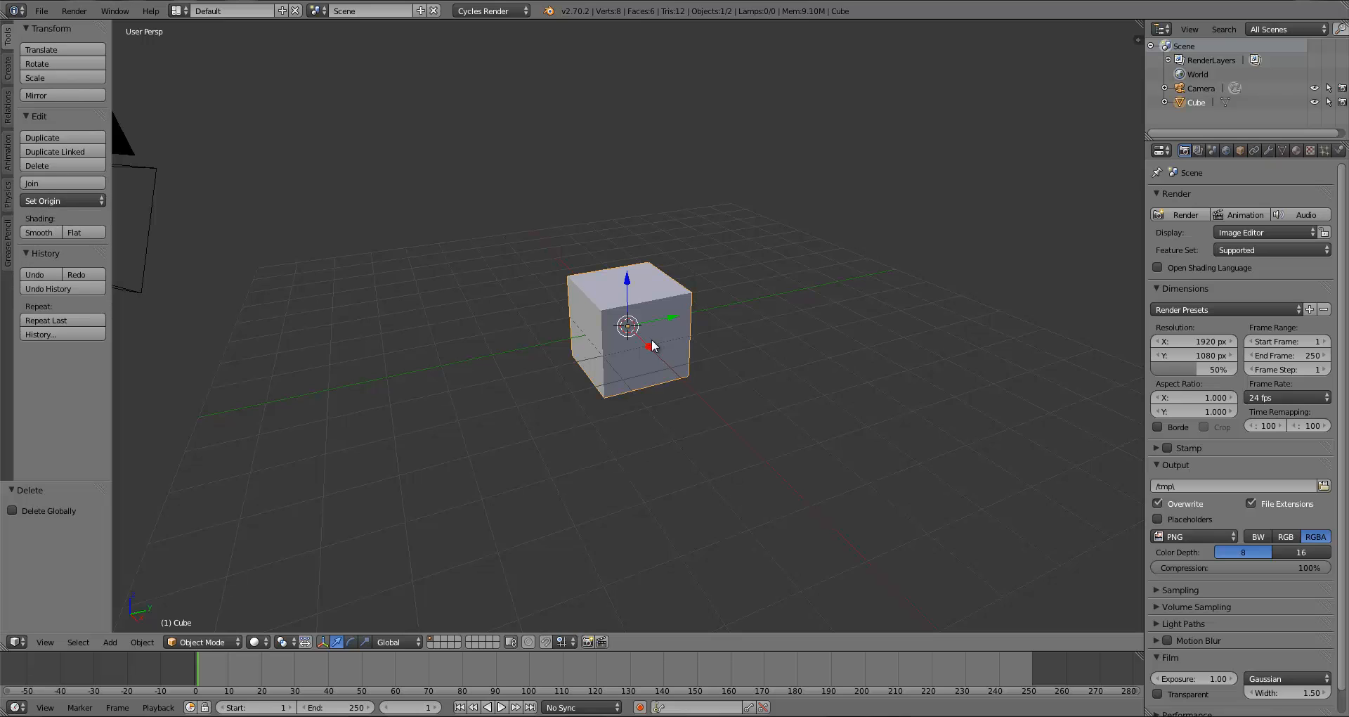
key(s)
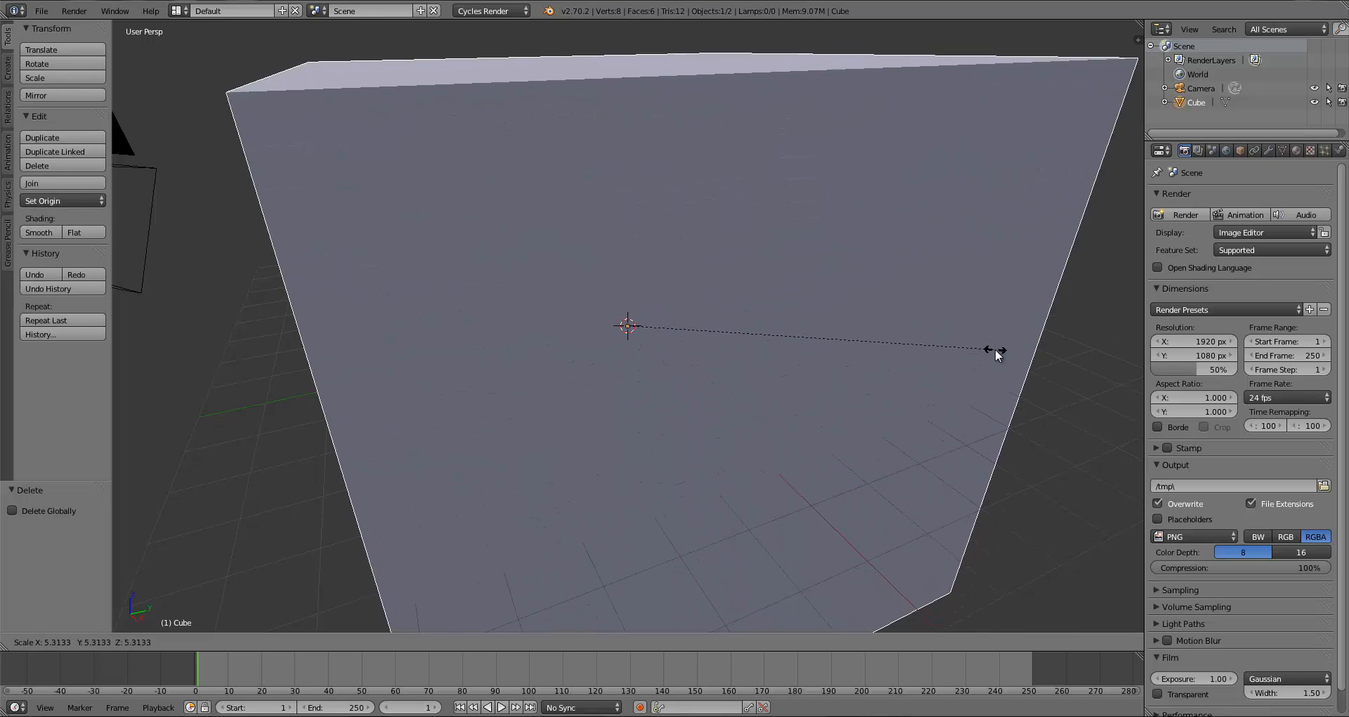
click(995, 348)
In front orthographic view, flatten the cube by scaling it along Z by about 0.53
scroll(760, 383, down, 4)
key(KP_1)
key(KP_5)
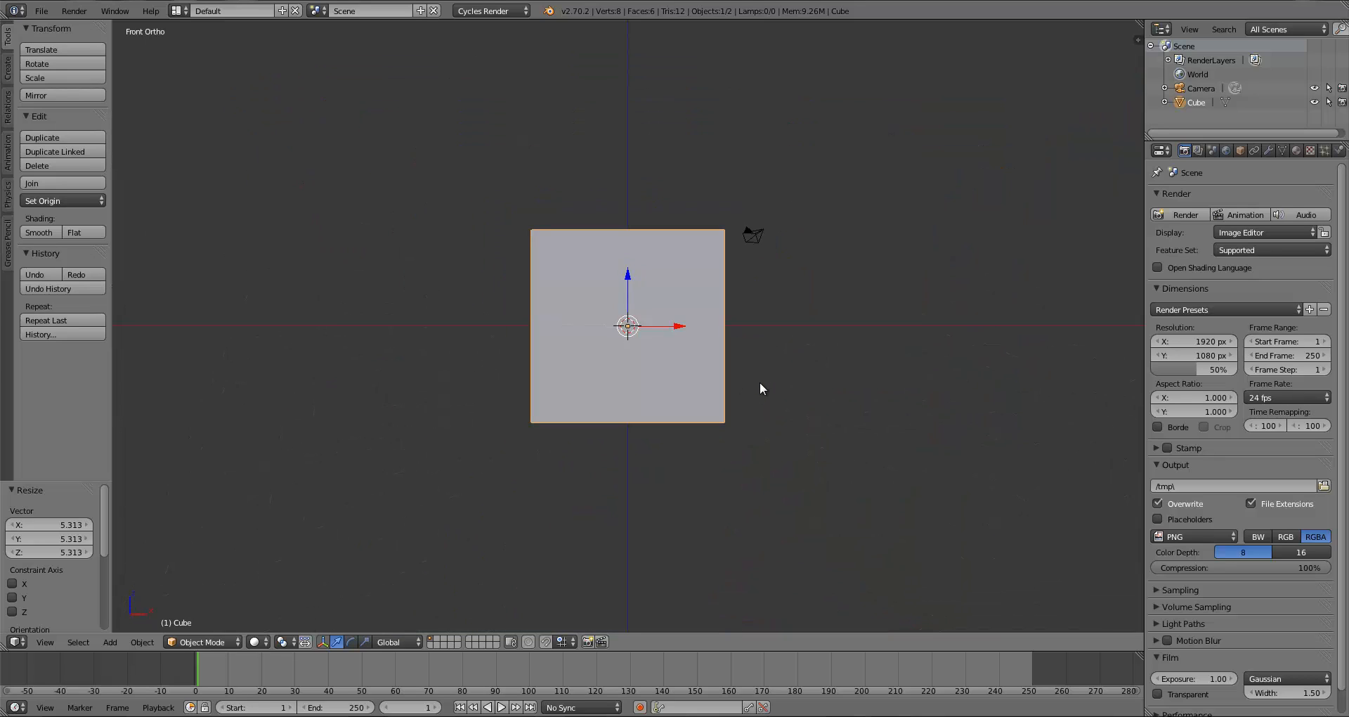
scroll(711, 401, up, 4)
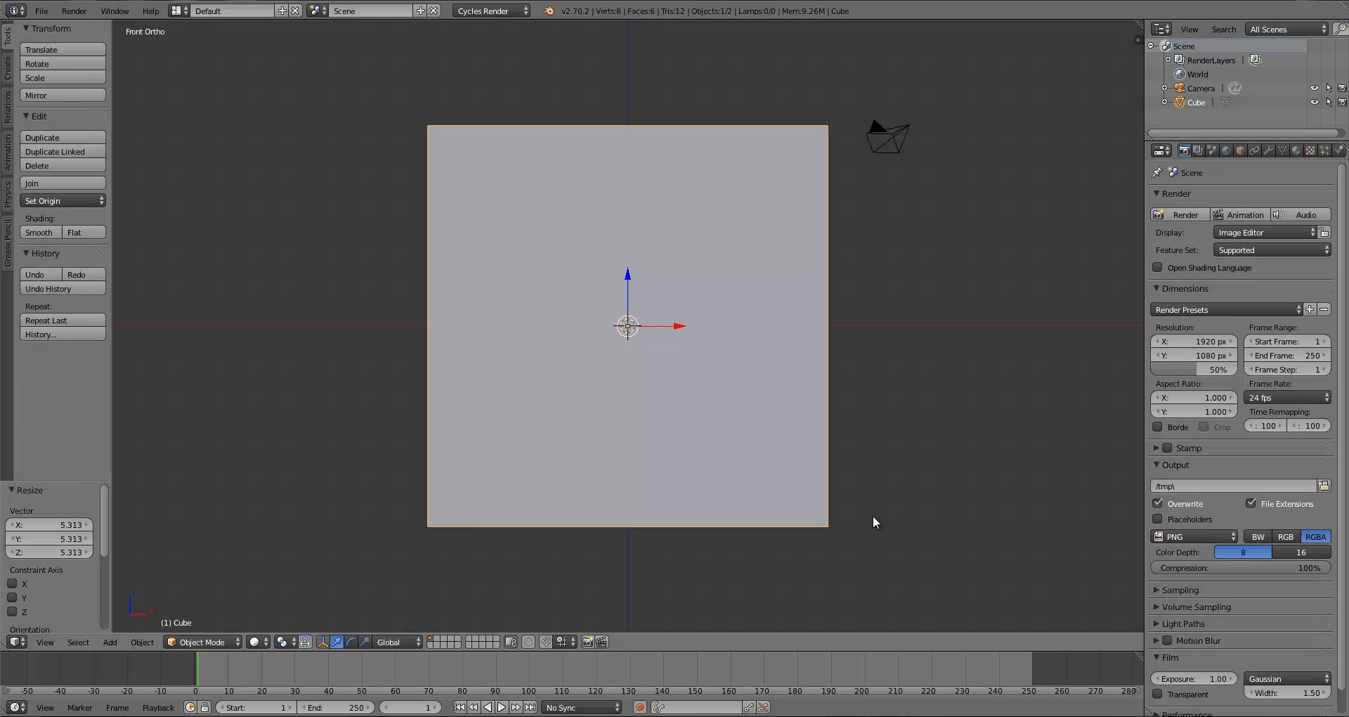
key(s)
key(z)
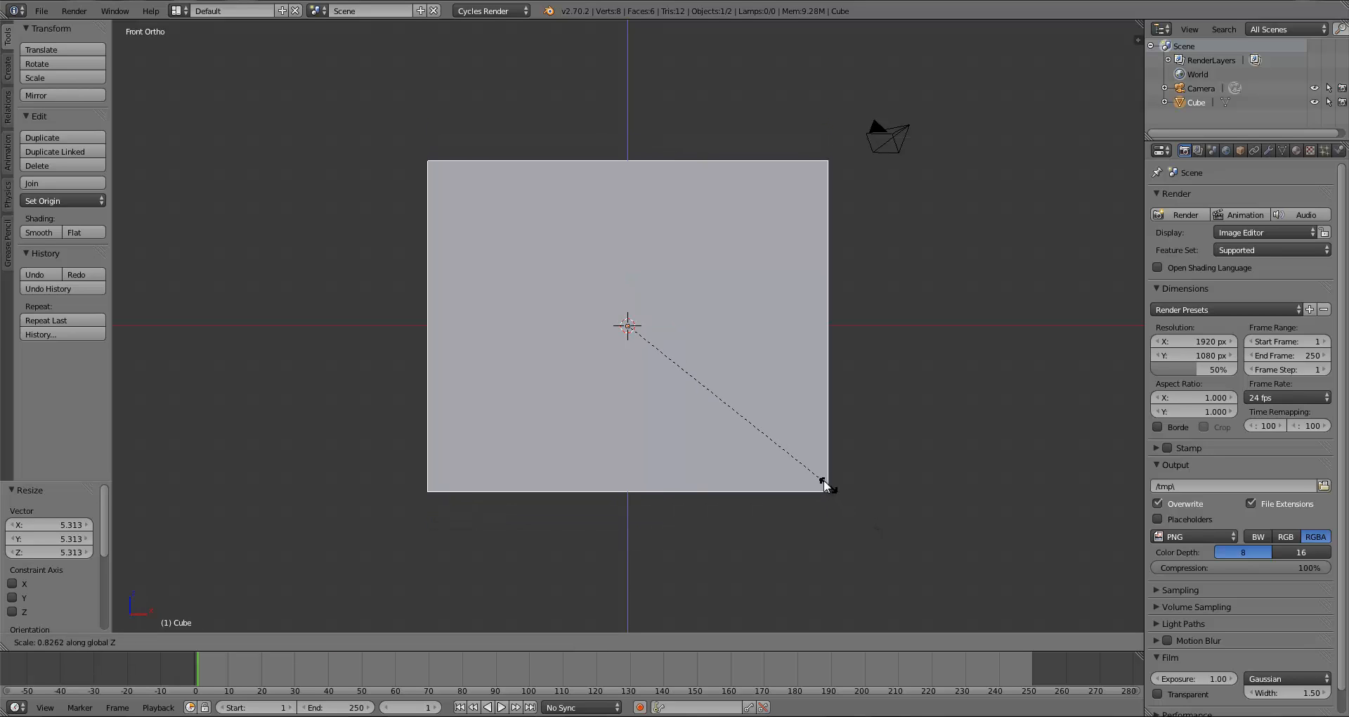
click(768, 412)
Fine-tune the flattened box's height with small Z-axis scalings of about 1.045, 1.016 and 1.021, finishing in front view
scroll(767, 411, down, 5)
middle_drag(653, 391, 736, 395)
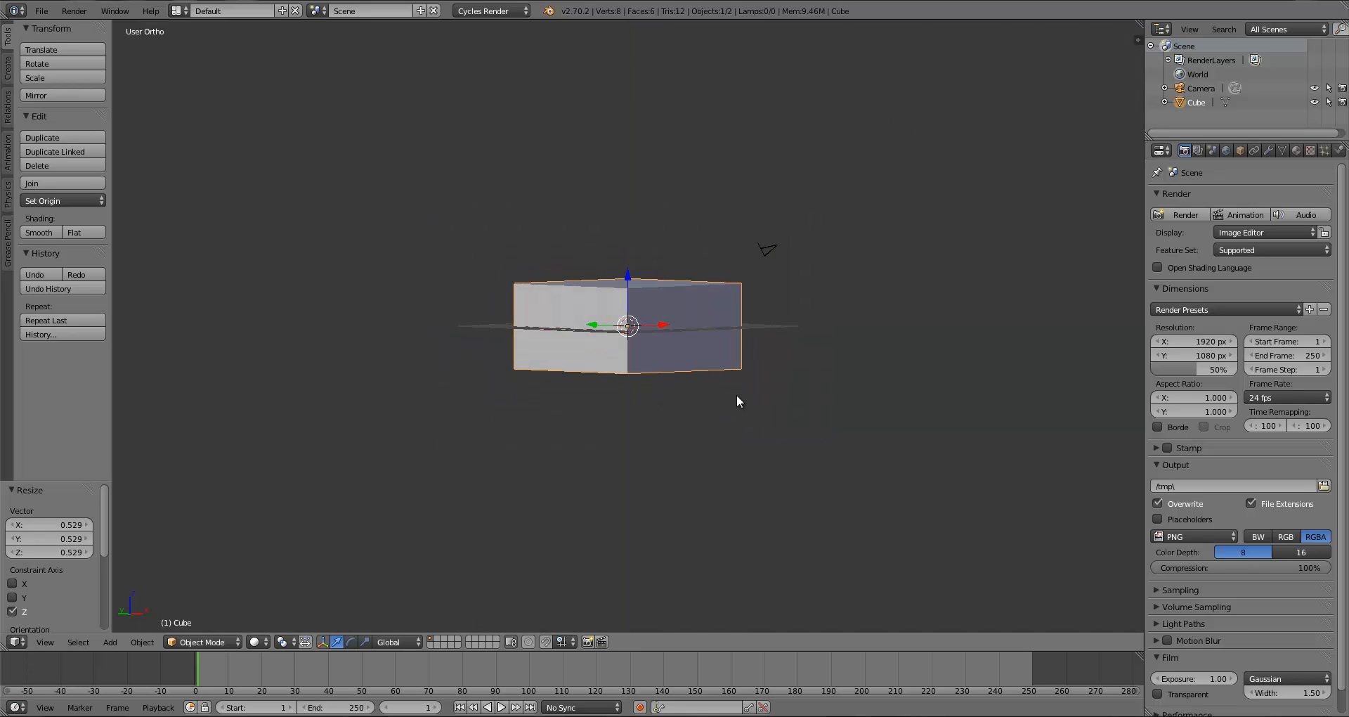
key(s)
key(z)
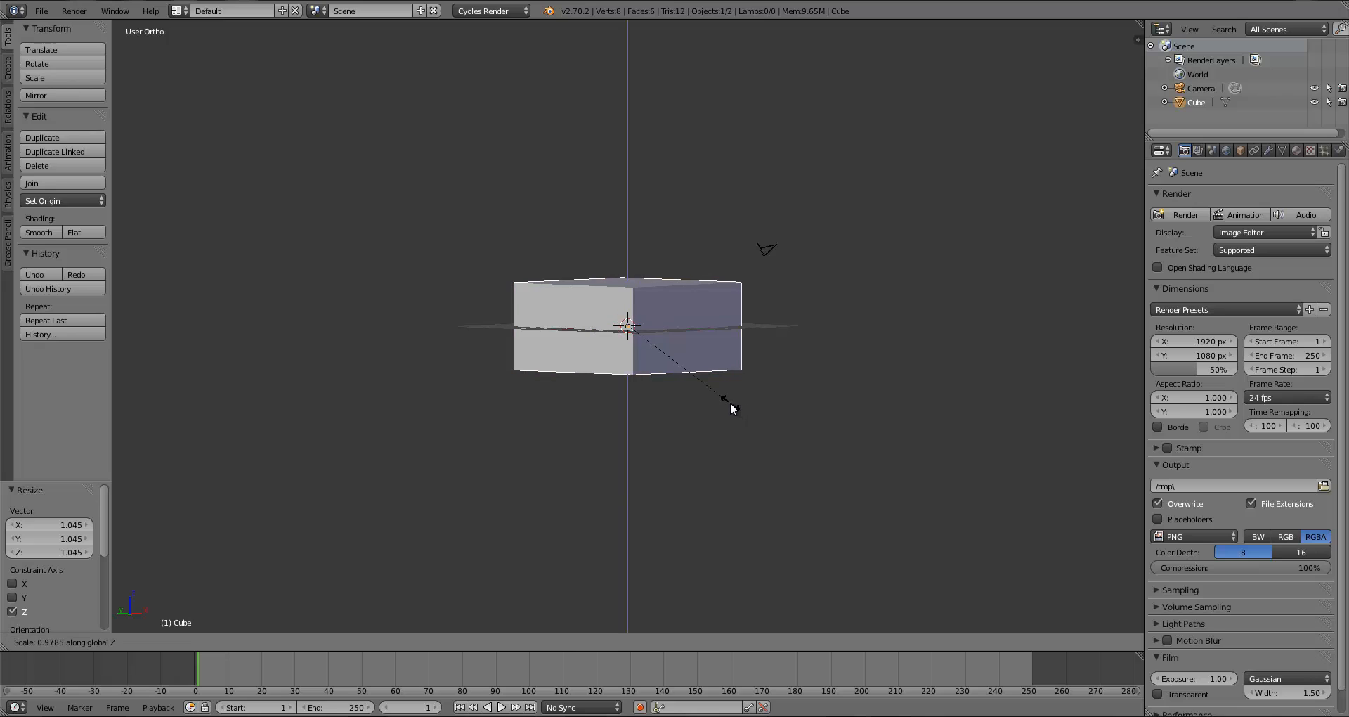
click(731, 406)
key(s)
key(z)
click(730, 402)
middle_drag(732, 402, 680, 395)
middle_drag(542, 382, 629, 366)
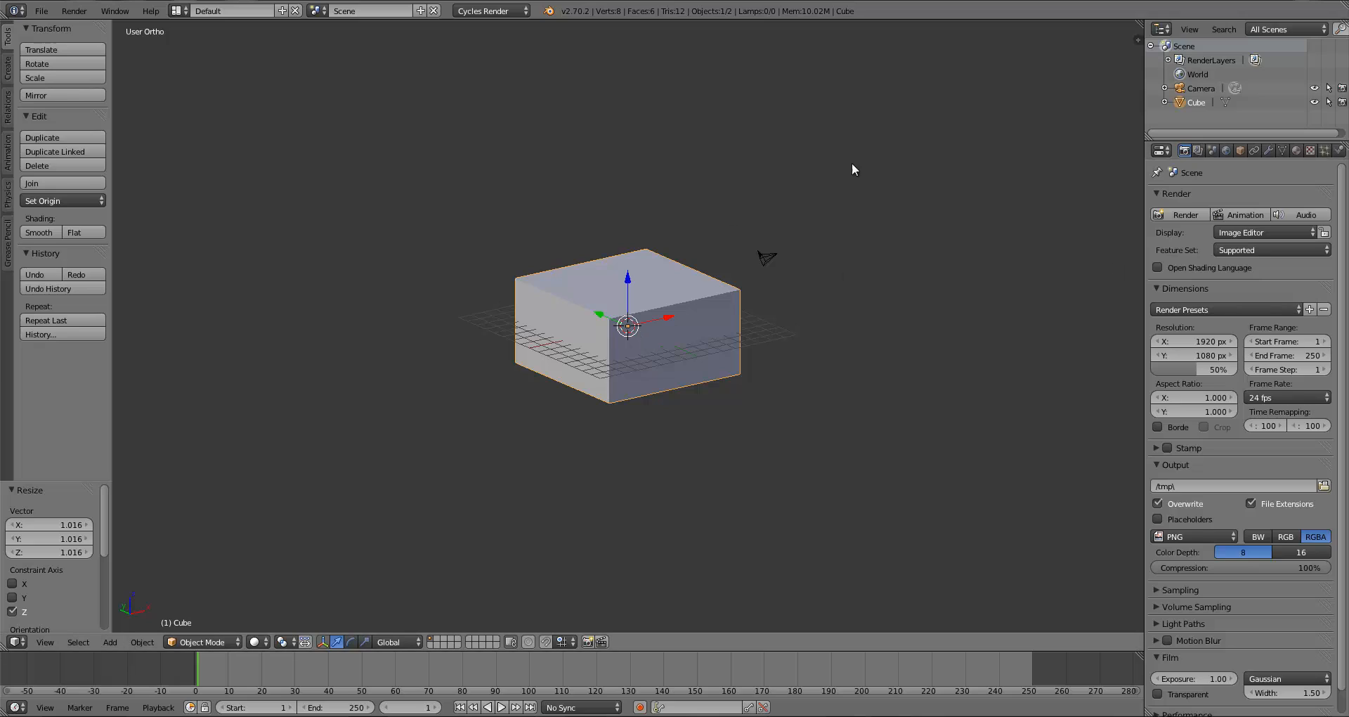
key(KP_1)
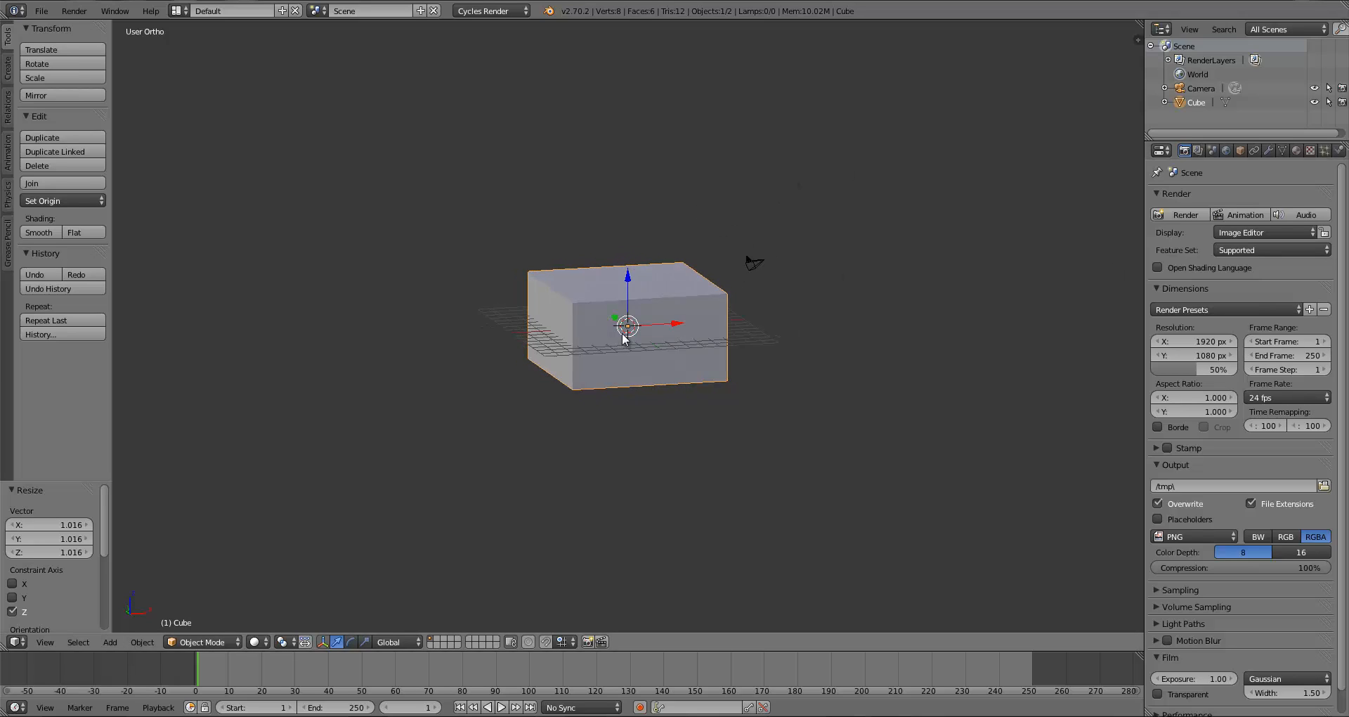
key(s)
click(700, 363)
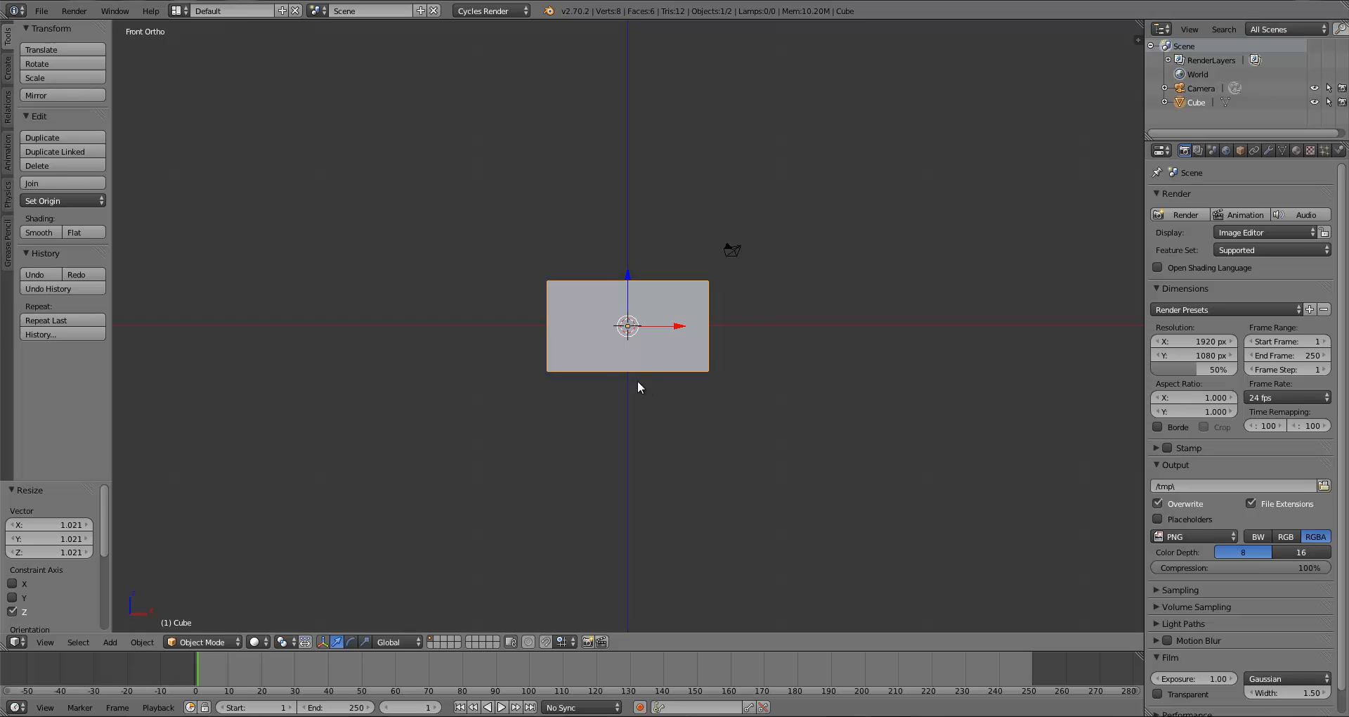
Try a taller box by scaling it along Z by about 1.745 and 1.053, and flatten it again by about 0.559
key(s)
key(z)
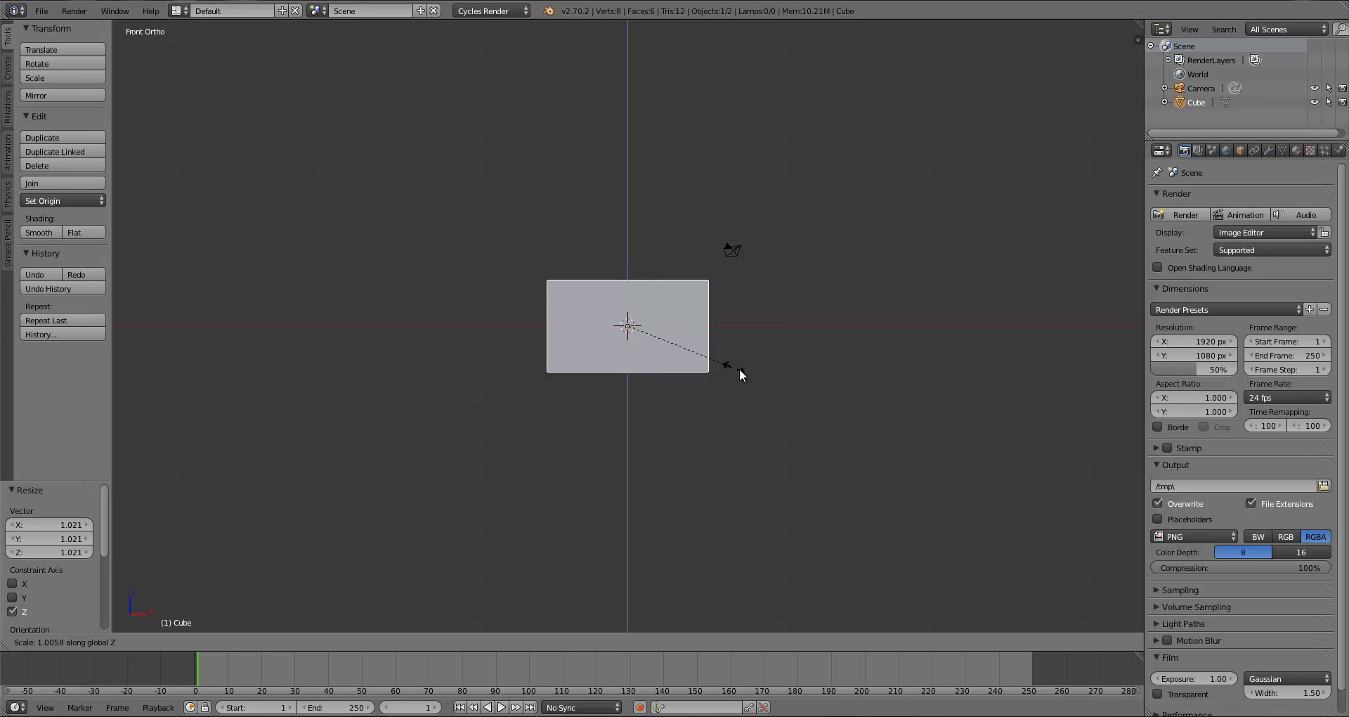
click(819, 373)
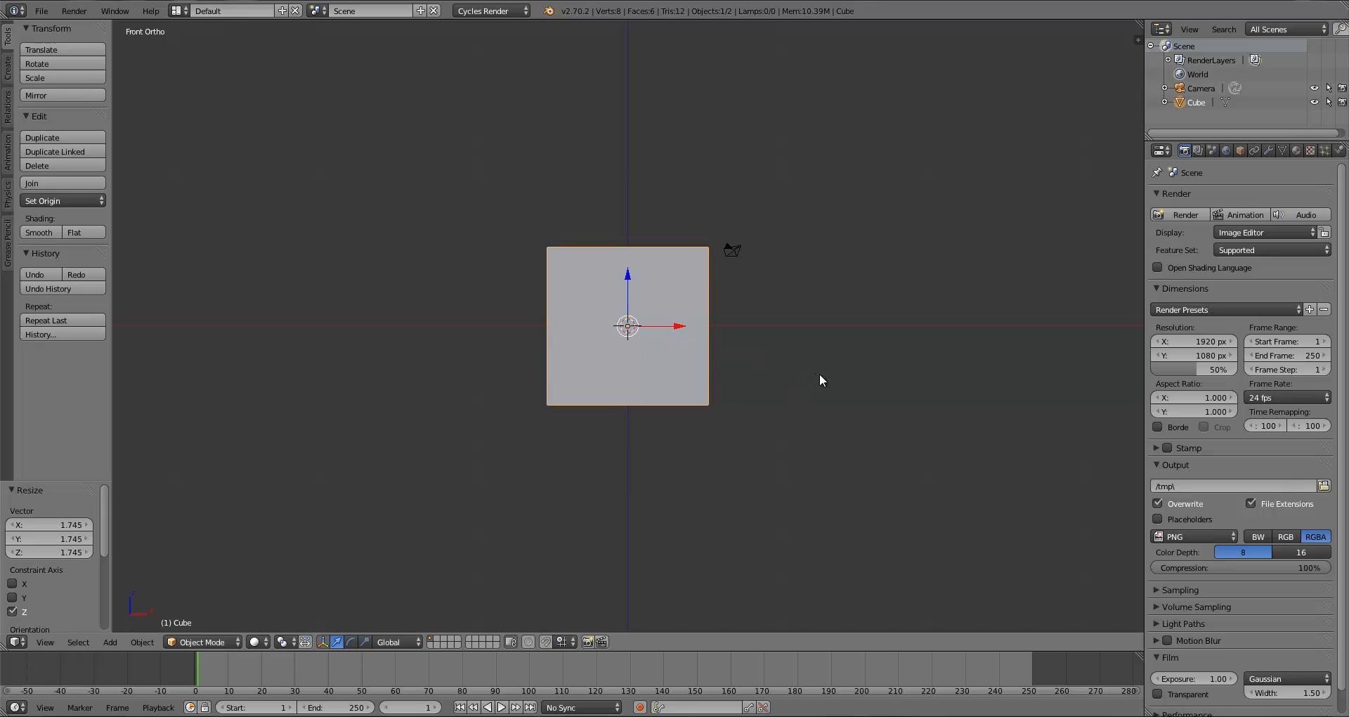
key(s)
key(z)
click(708, 345)
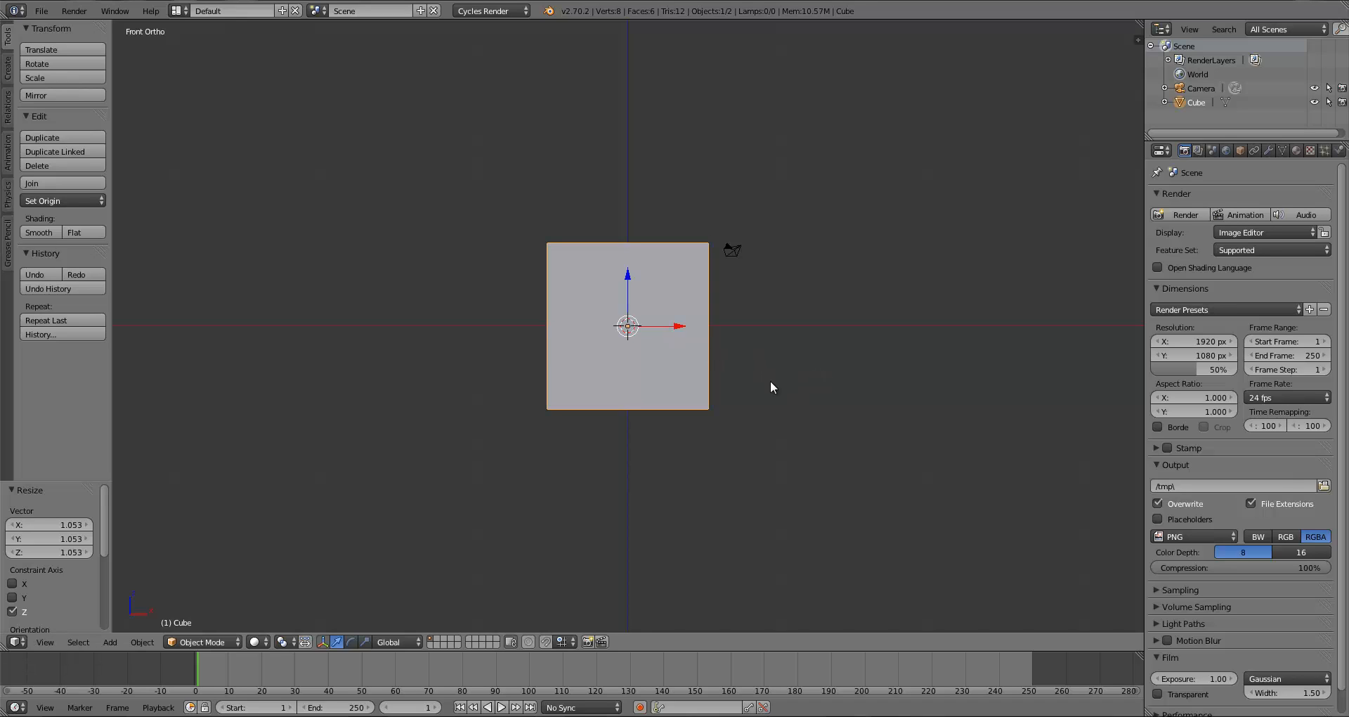
key(s)
key(z)
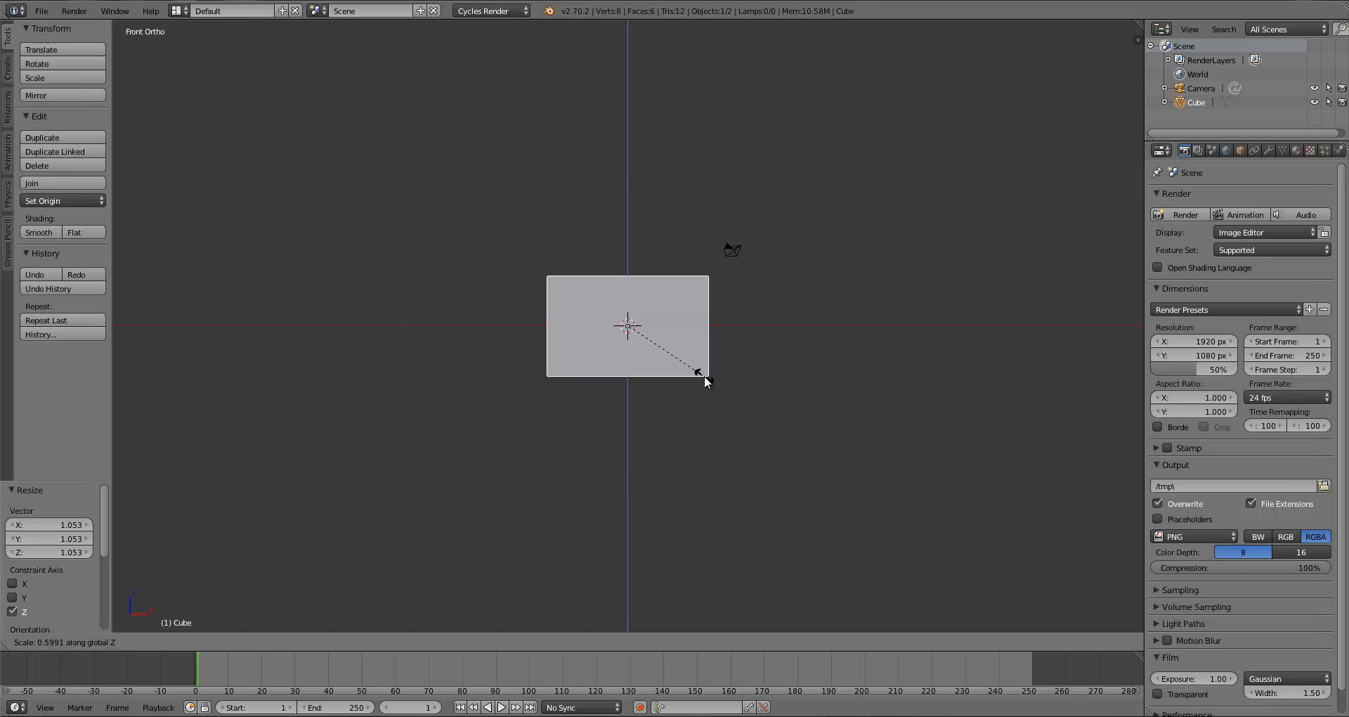
click(708, 368)
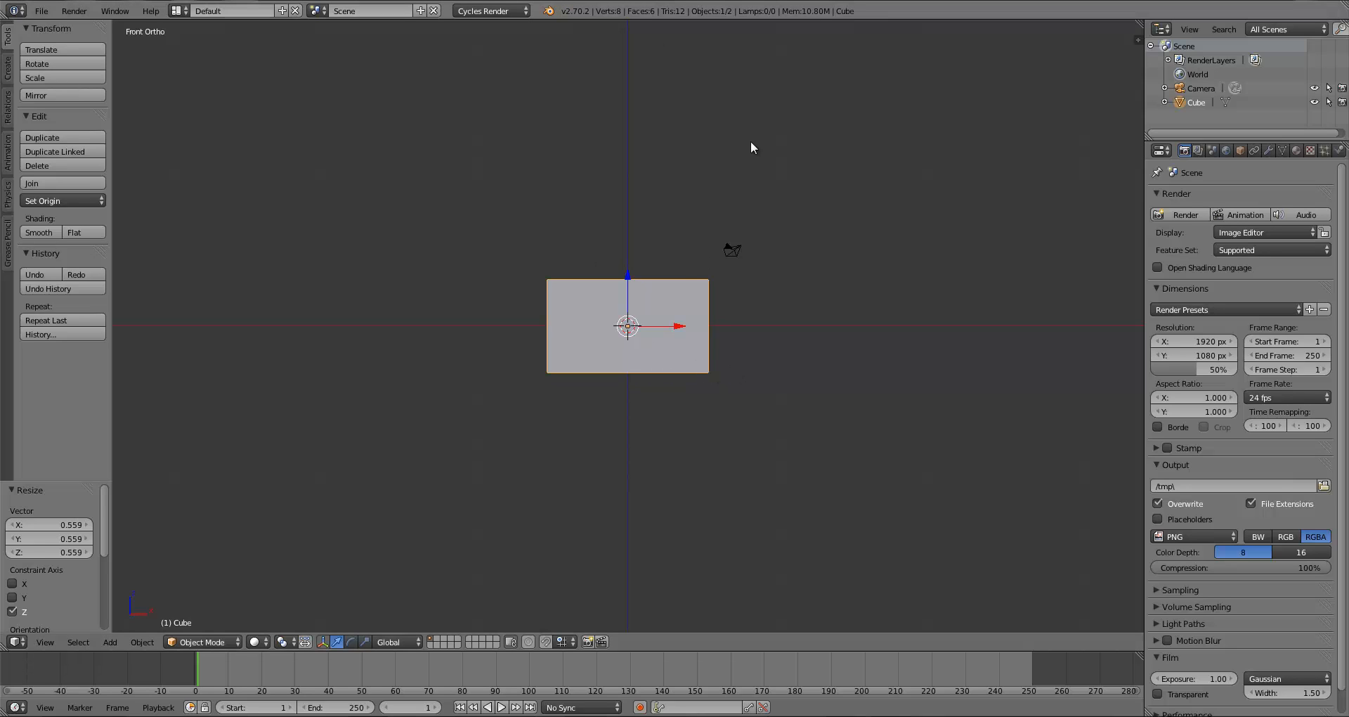
Refine the box's height by scaling it along Z by about 0.952, 1.018 and 0.934
key(s)
key(z)
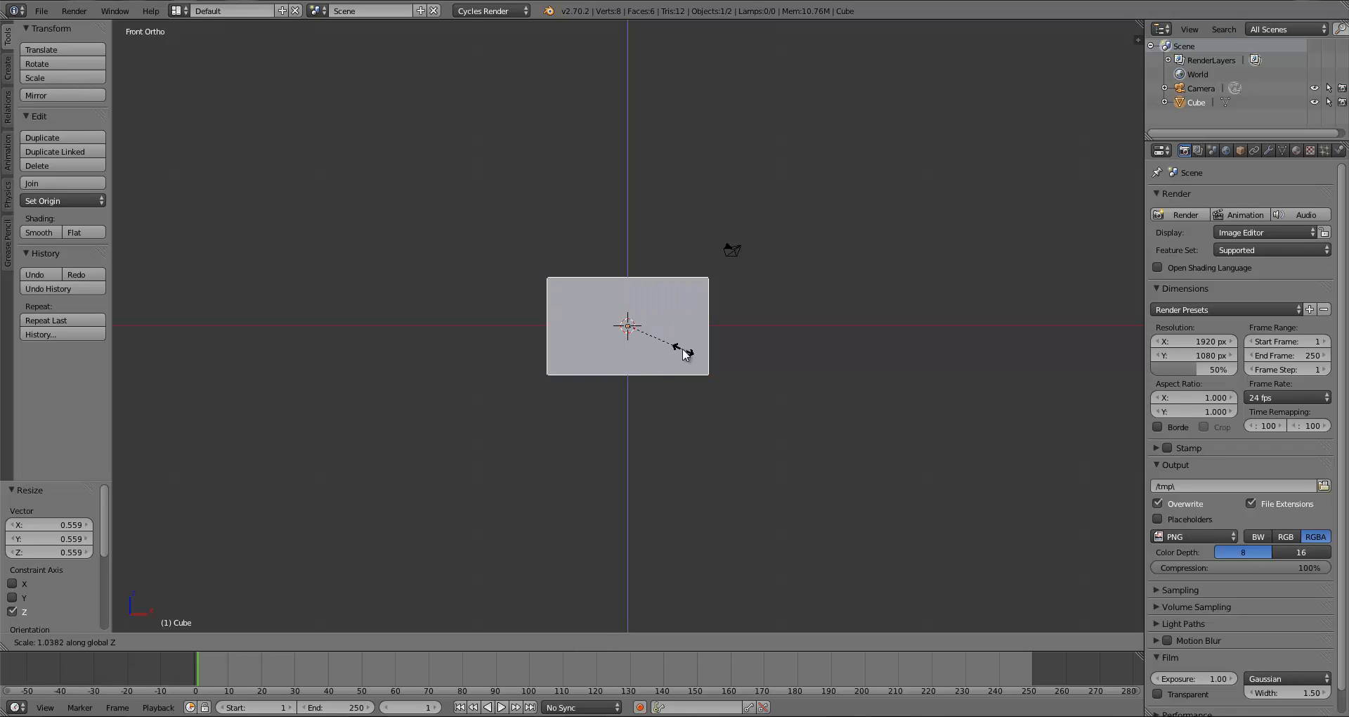
click(680, 351)
key(s)
key(z)
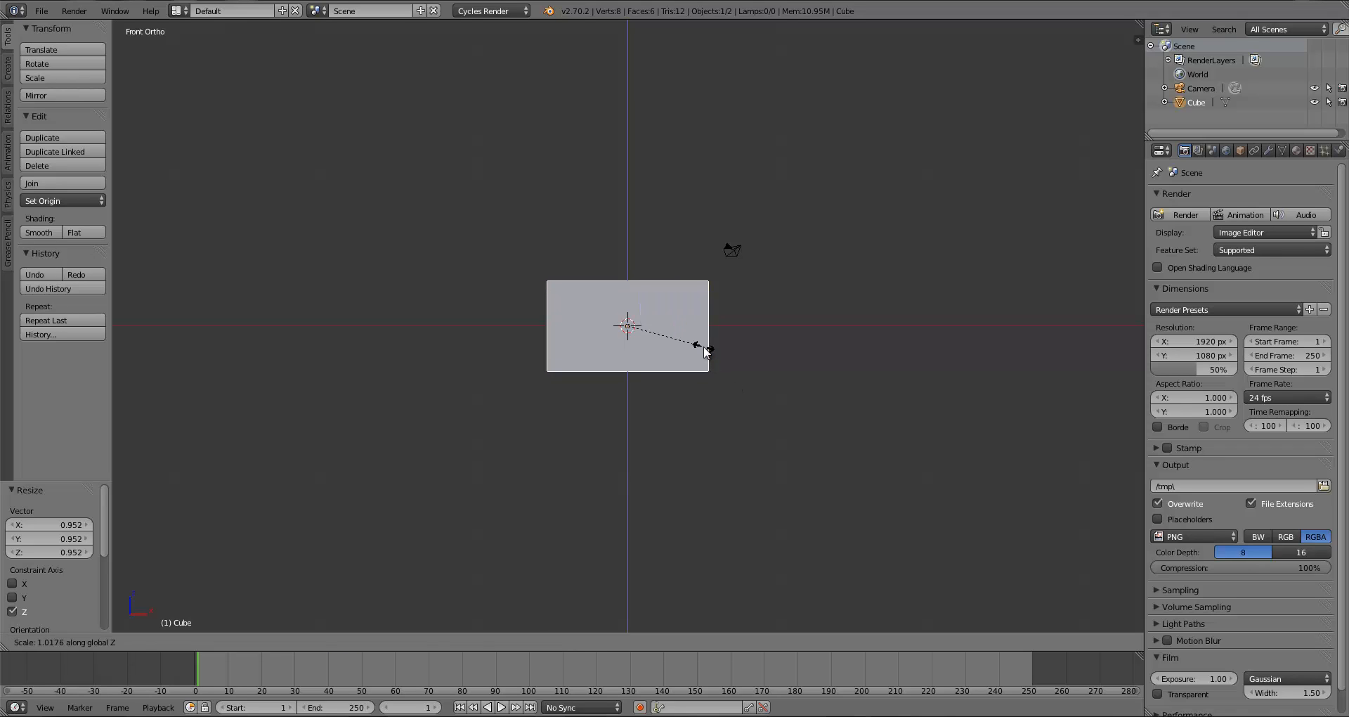
click(706, 352)
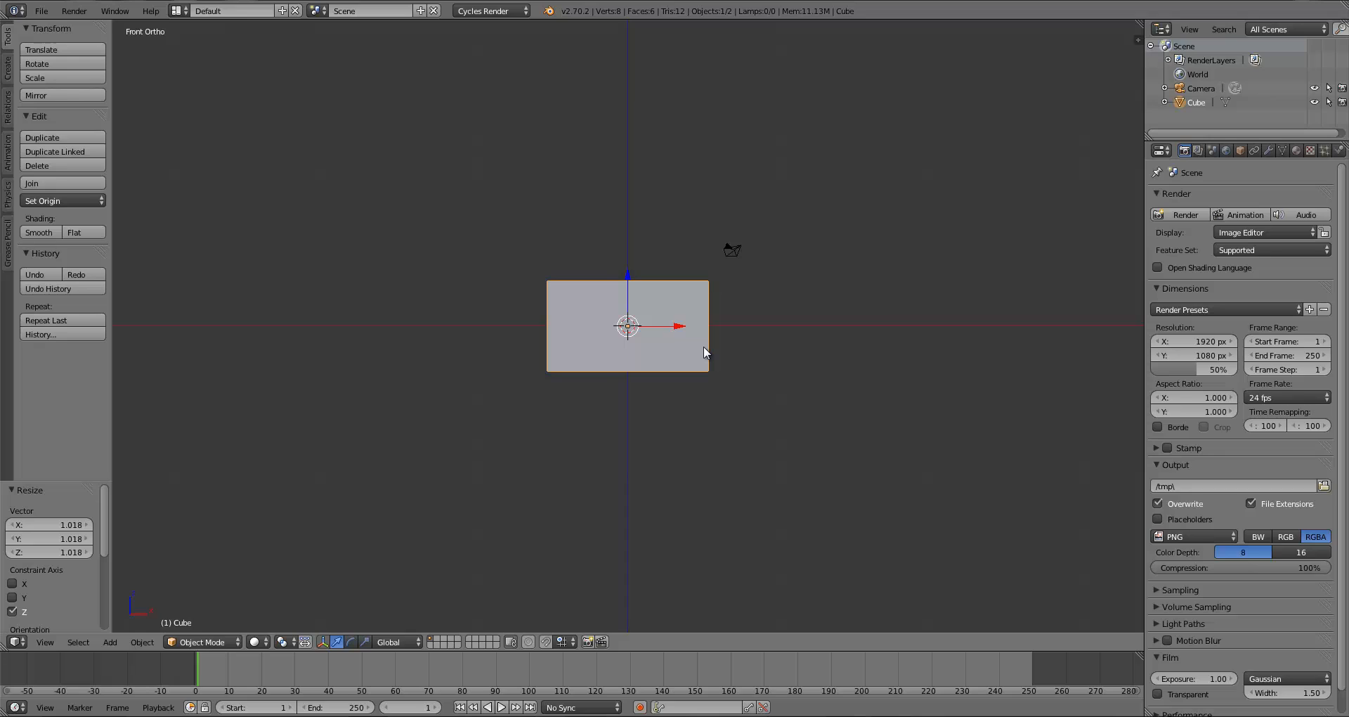
key(s)
key(z)
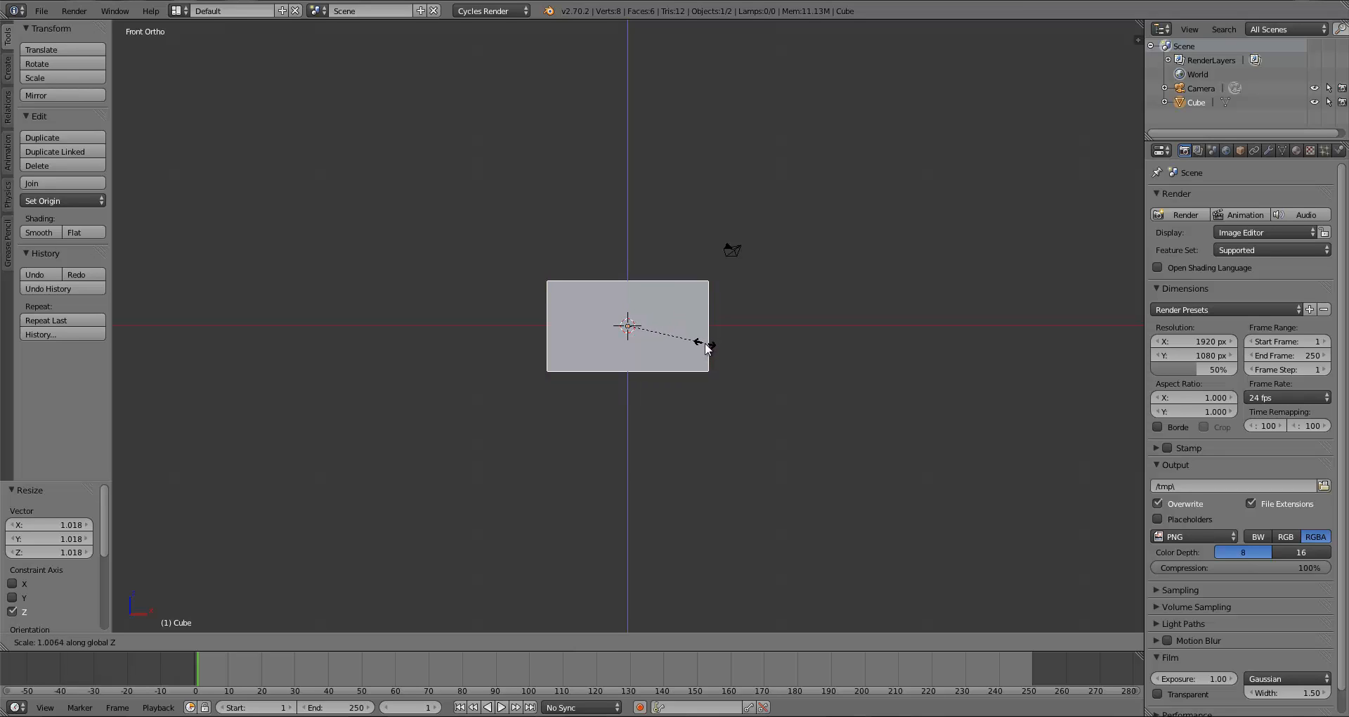
click(703, 343)
Raise the box above the grid floor by moving it about 4.2 units up along Z
middle_drag(601, 335, 653, 355)
key(g)
key(z)
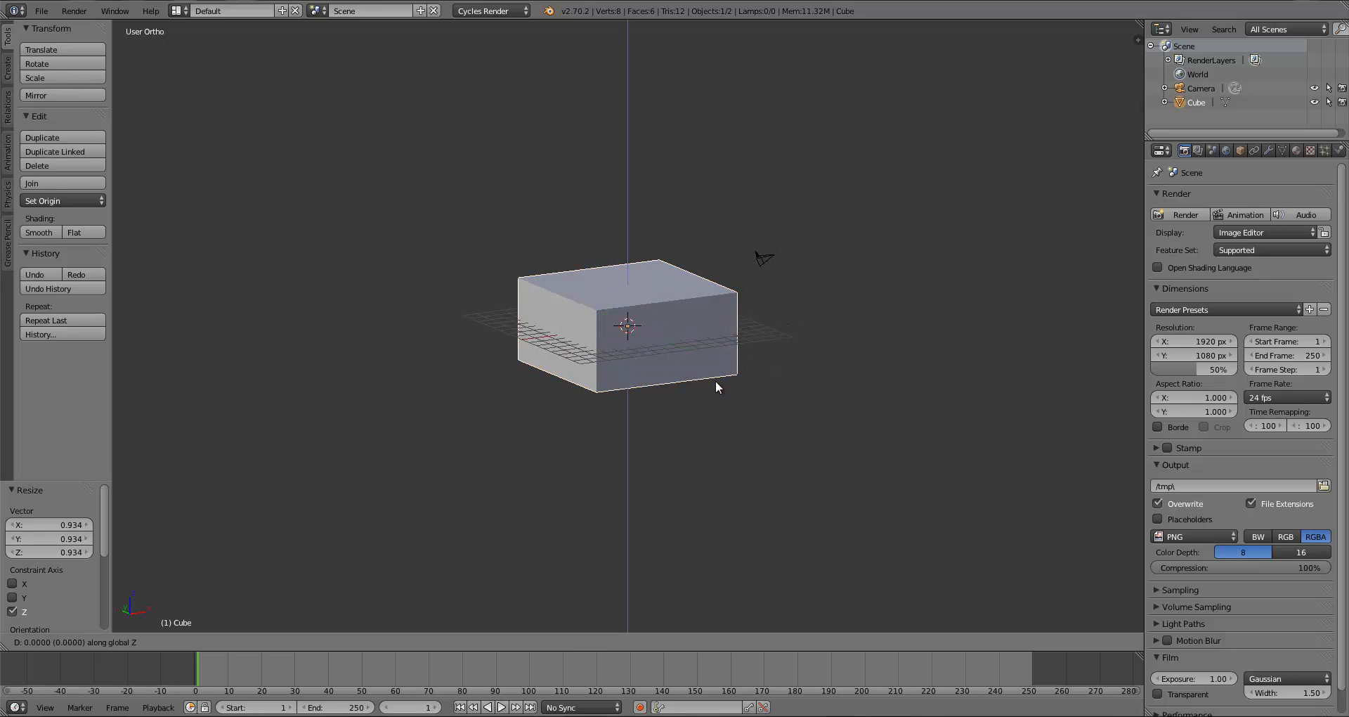
click(711, 327)
key(g)
key(z)
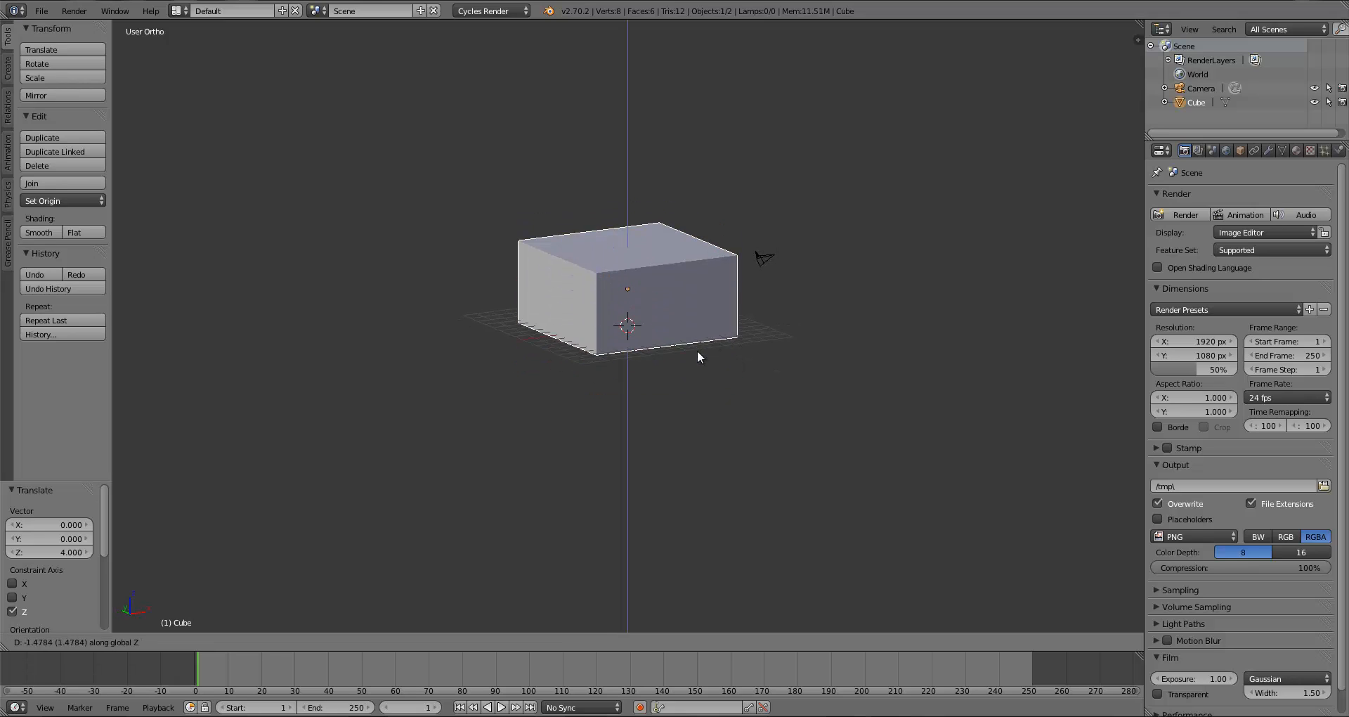
click(707, 323)
key(KP_1)
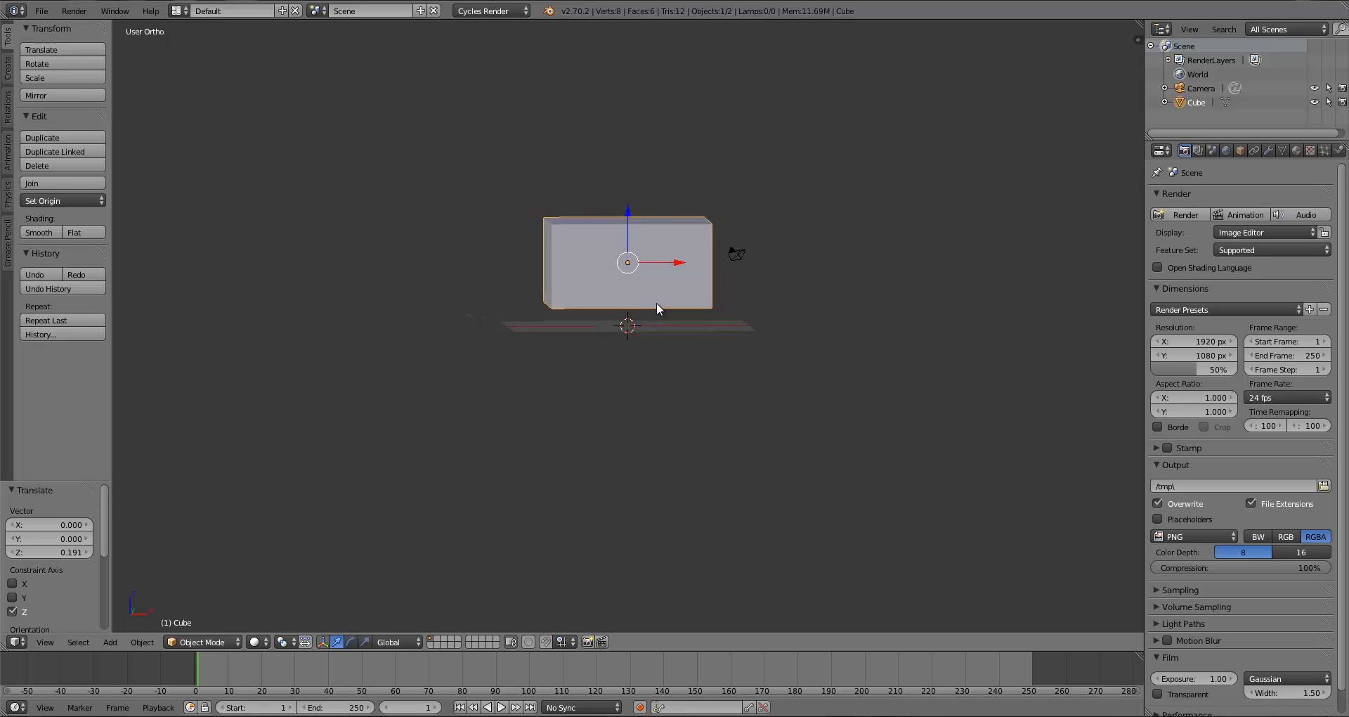
key(g)
key(z)
click(657, 302)
Frame the raised box in front view and align the camera to that view
scroll(659, 298, up, 4)
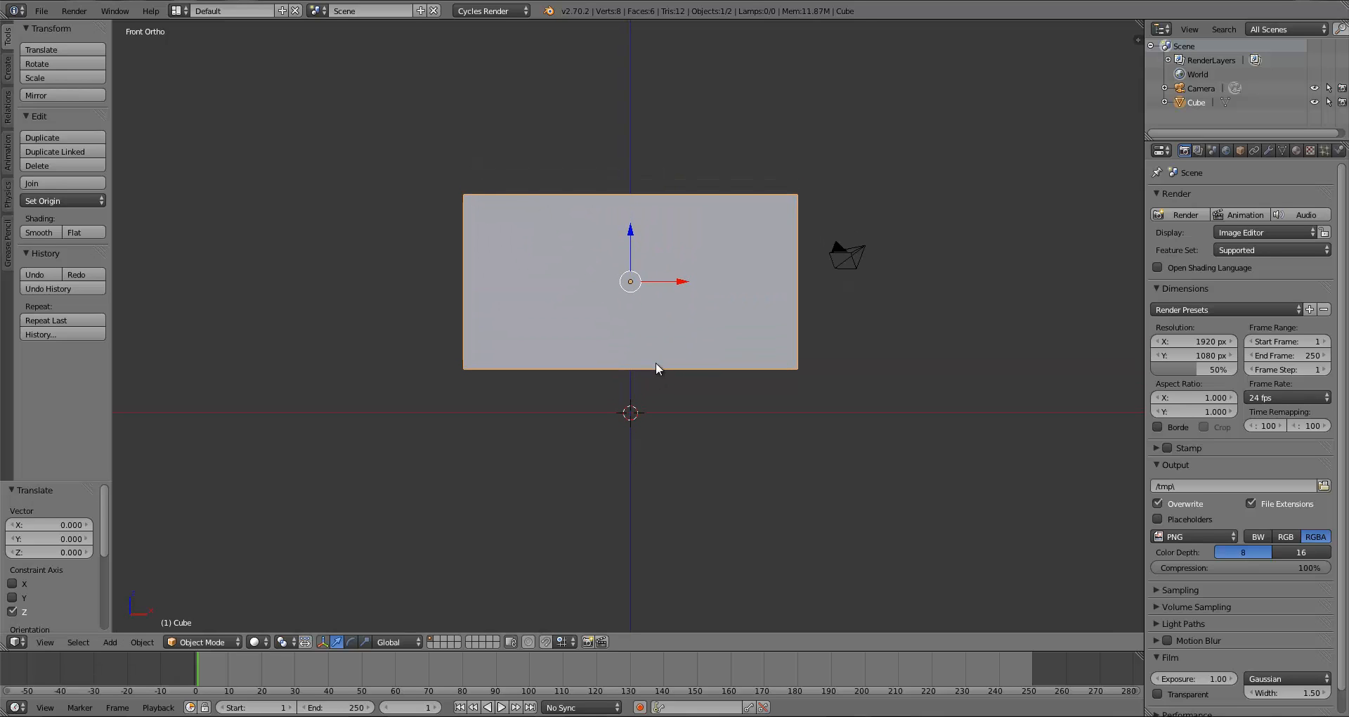
scroll(656, 361, up, 3)
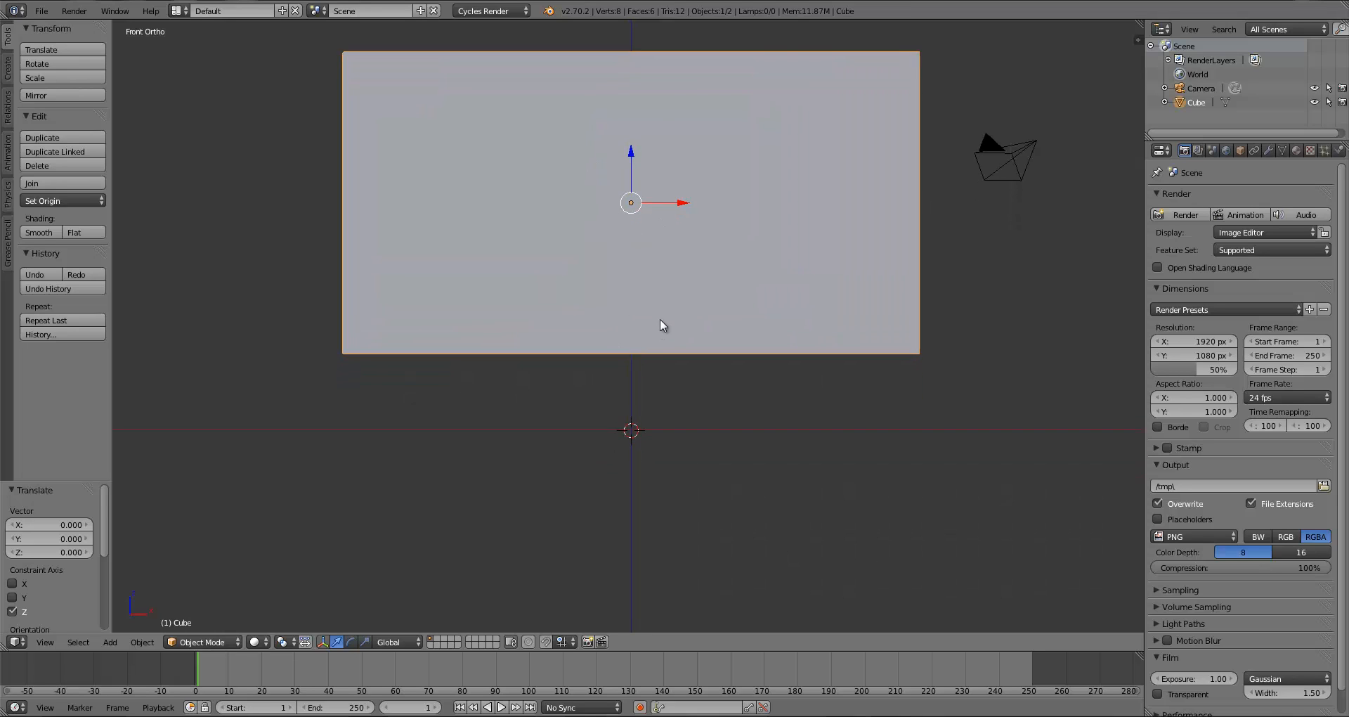
shift+middle_drag(659, 325, 662, 384)
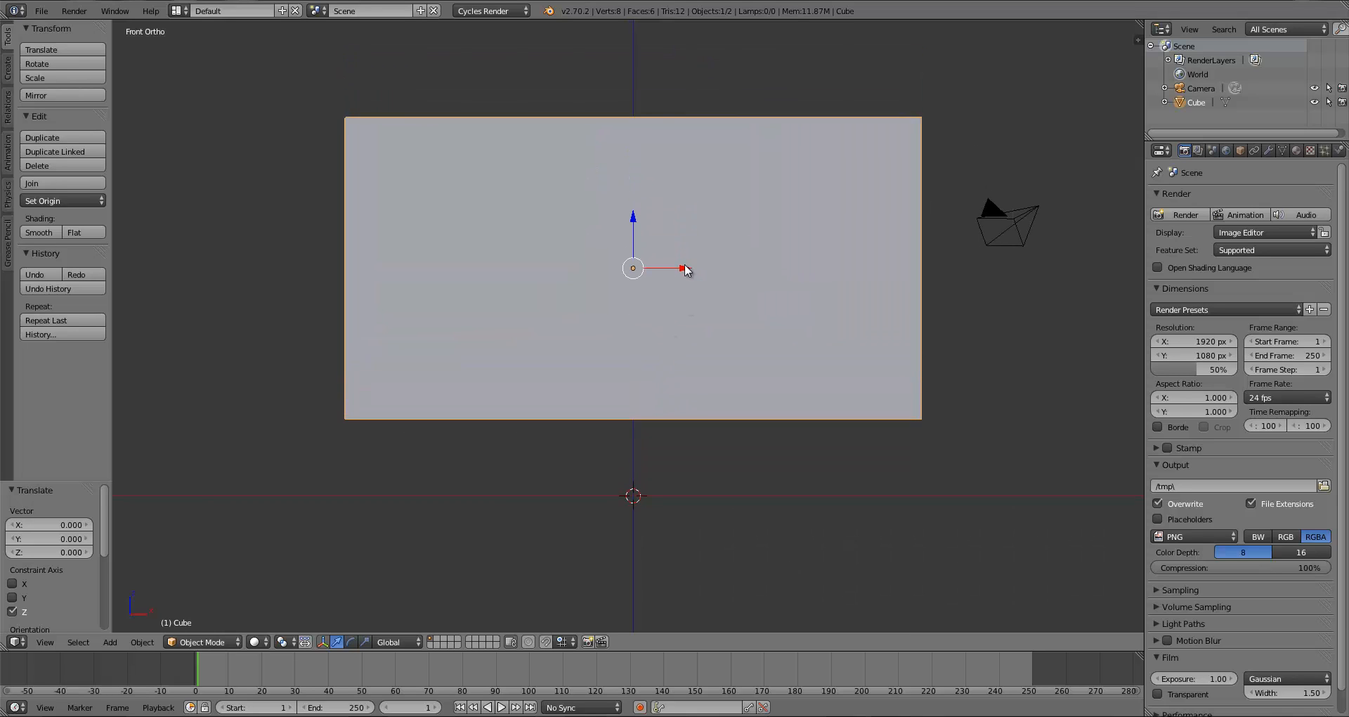
scroll(669, 359, up, 1)
shift+middle_drag(701, 356, 721, 337)
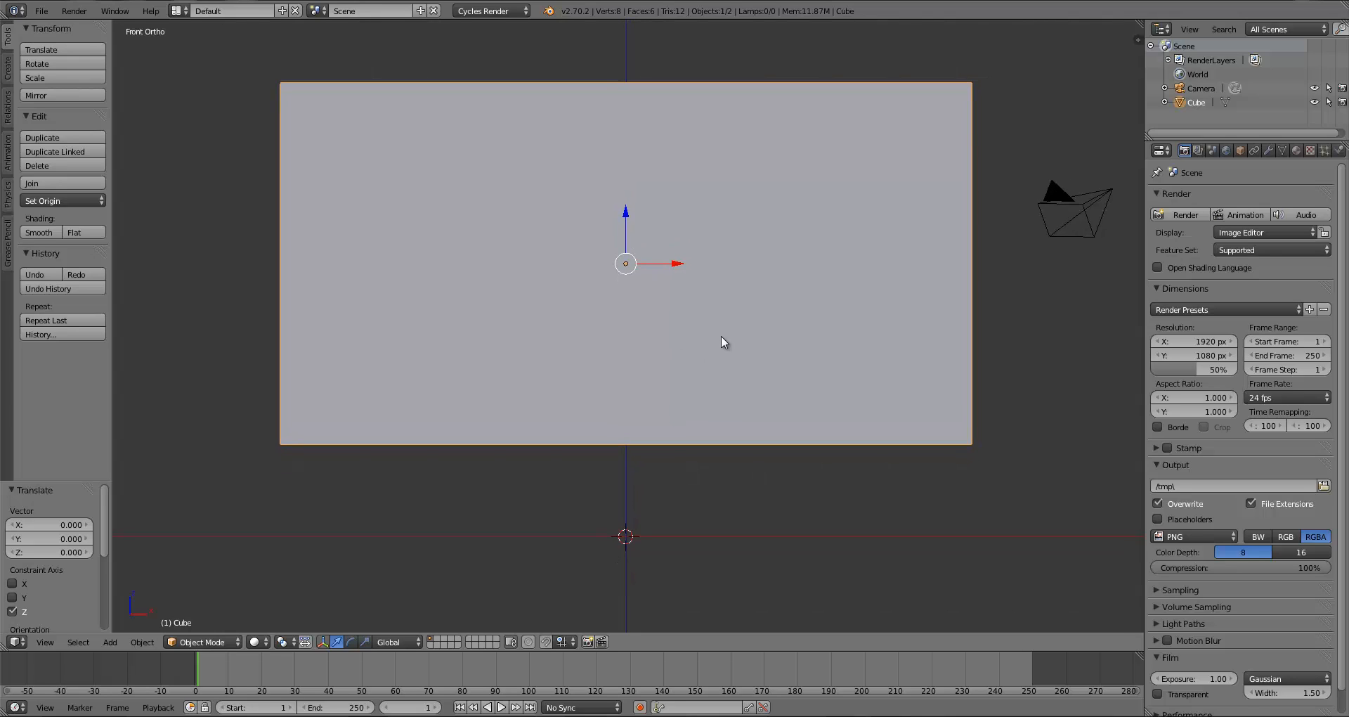
key(ctrl+alt+KP_0)
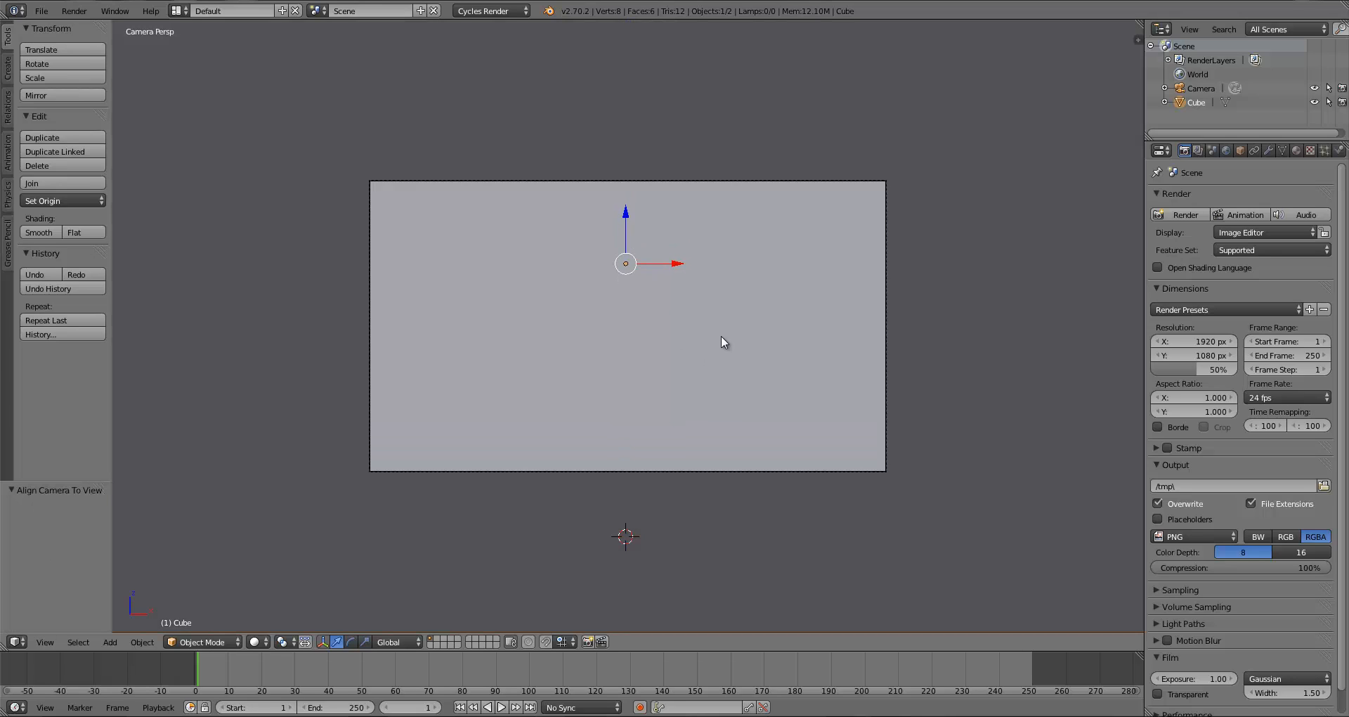
Move the camera back about 10.8 units along its local Z axis
right_click(887, 350)
key(g)
key(z)
key(z)
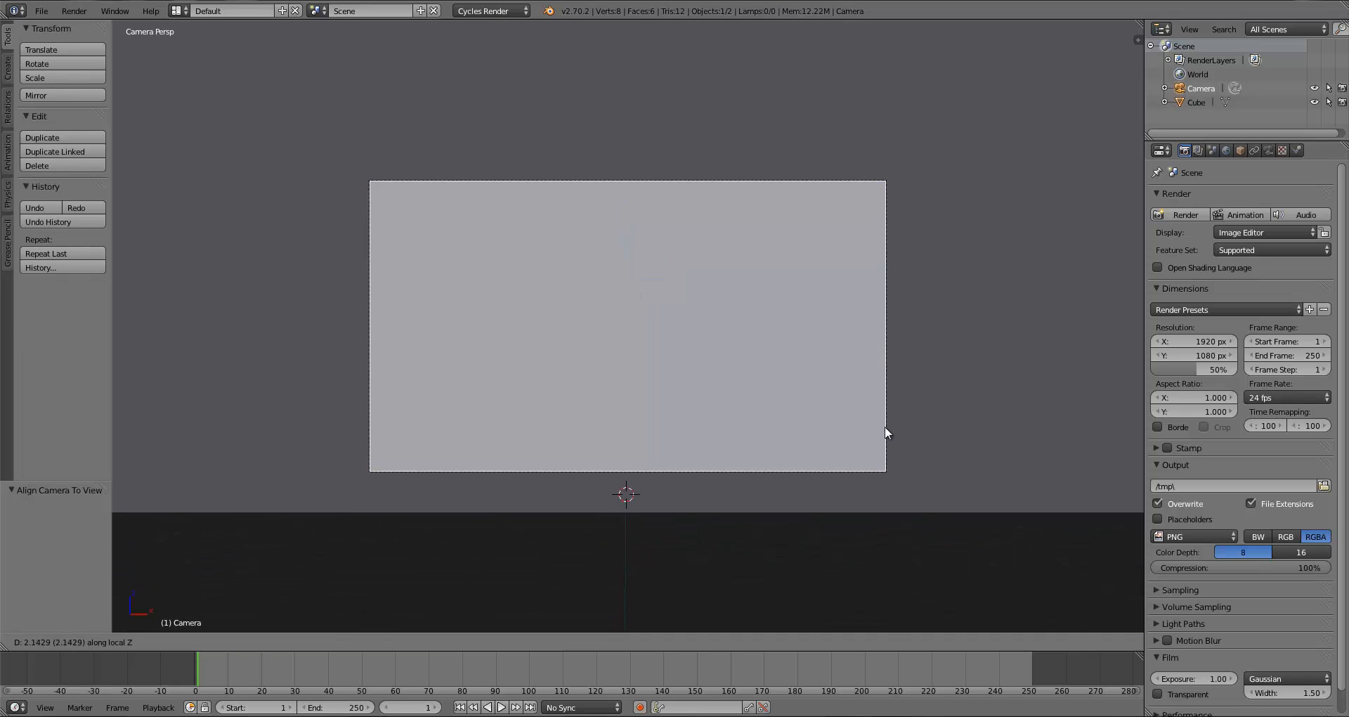
click(887, 503)
scroll(815, 358, up, 3)
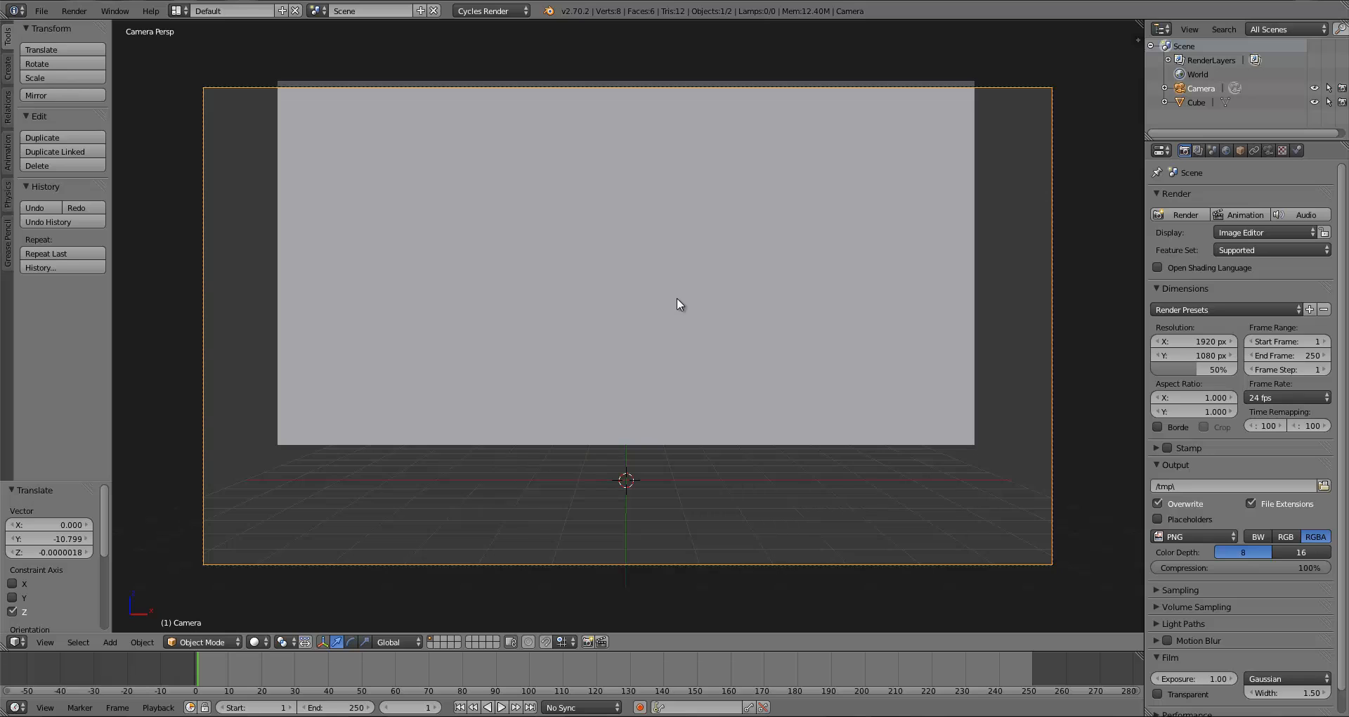
key(g)
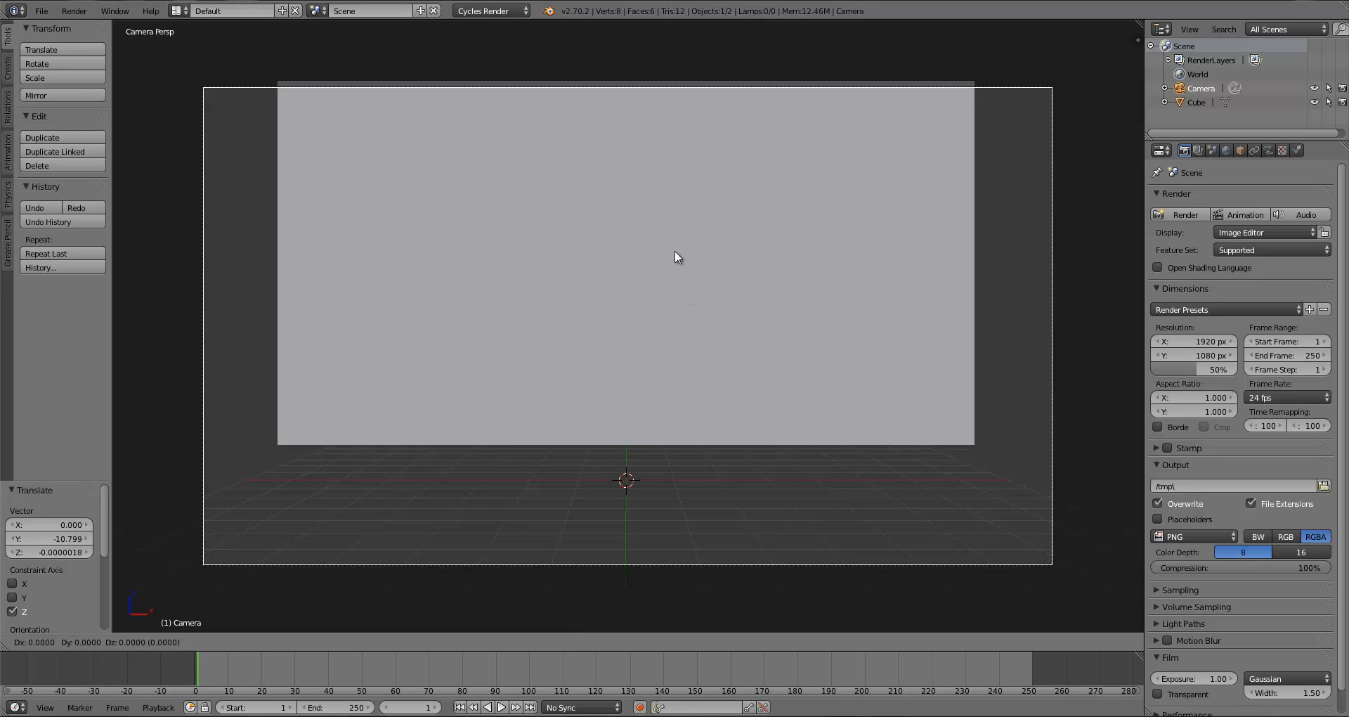
key(z)
key(z)
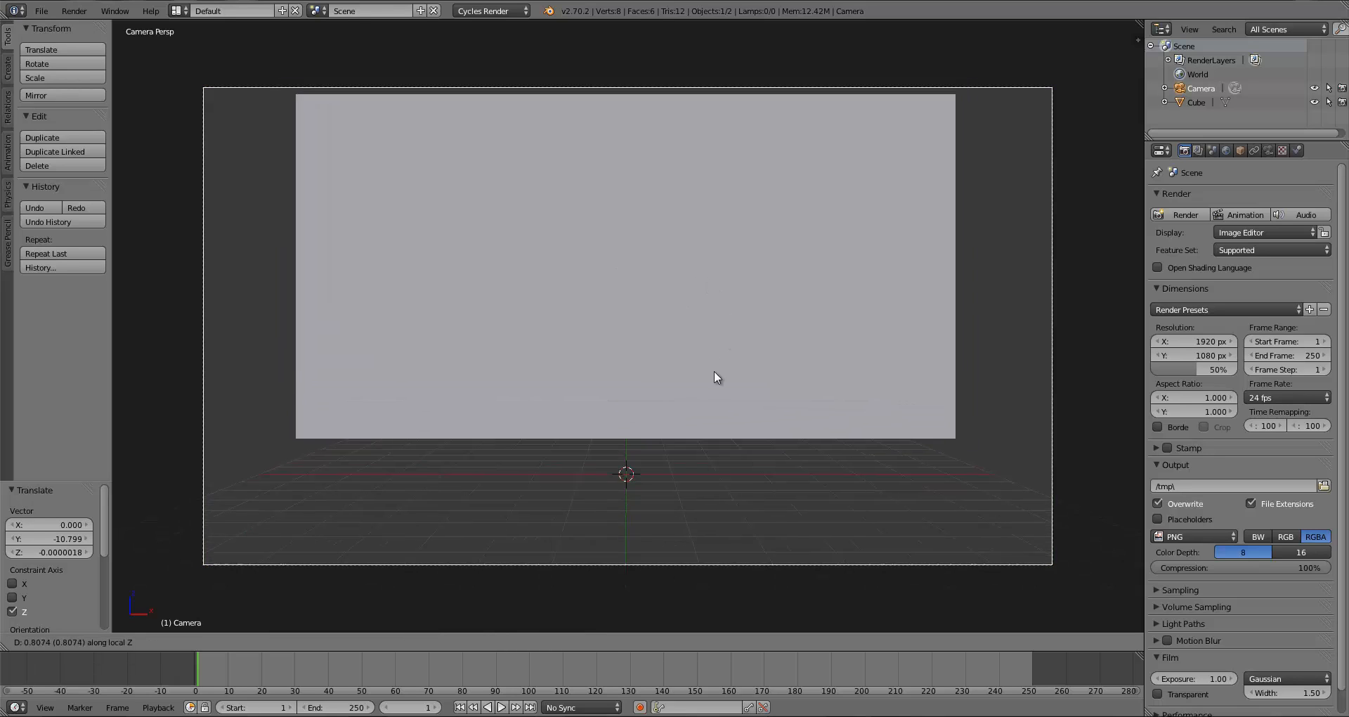
right_click(724, 343)
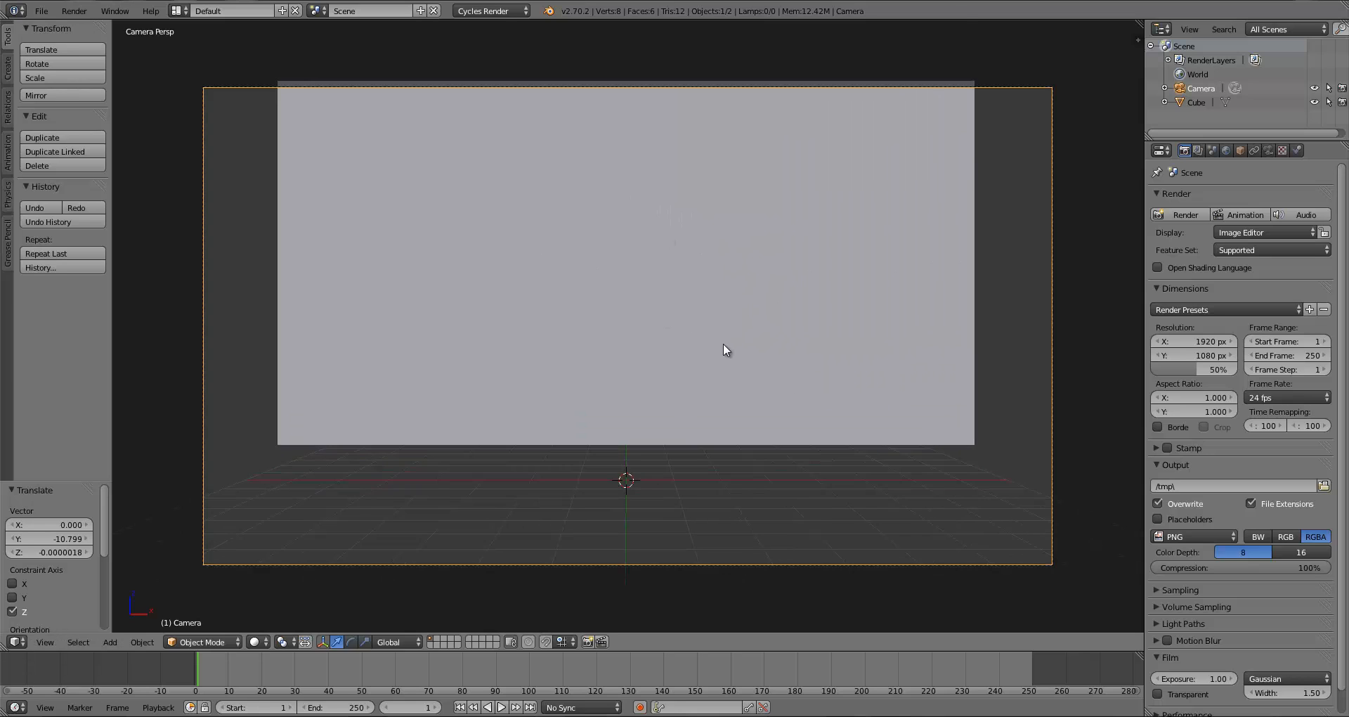
Lower the camera freehand and tilt it upward about 8.6° around the global X axis
key(g)
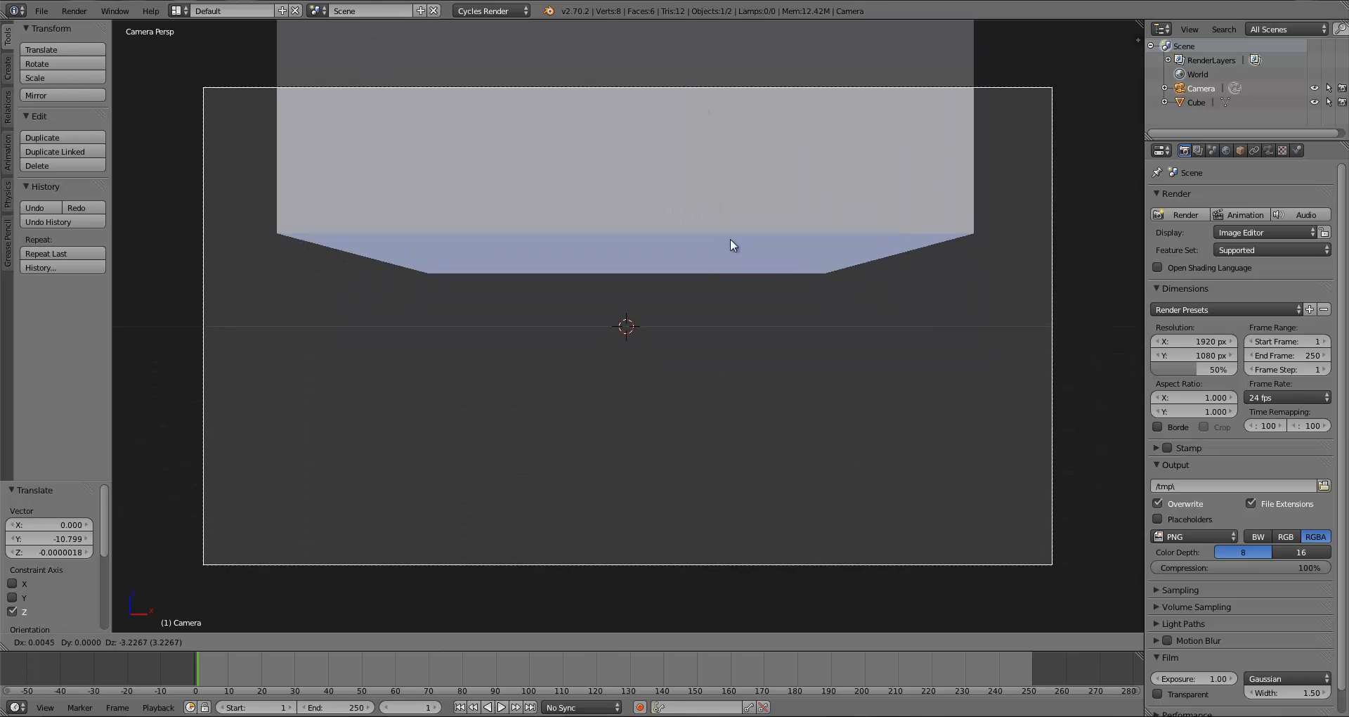
click(712, 112)
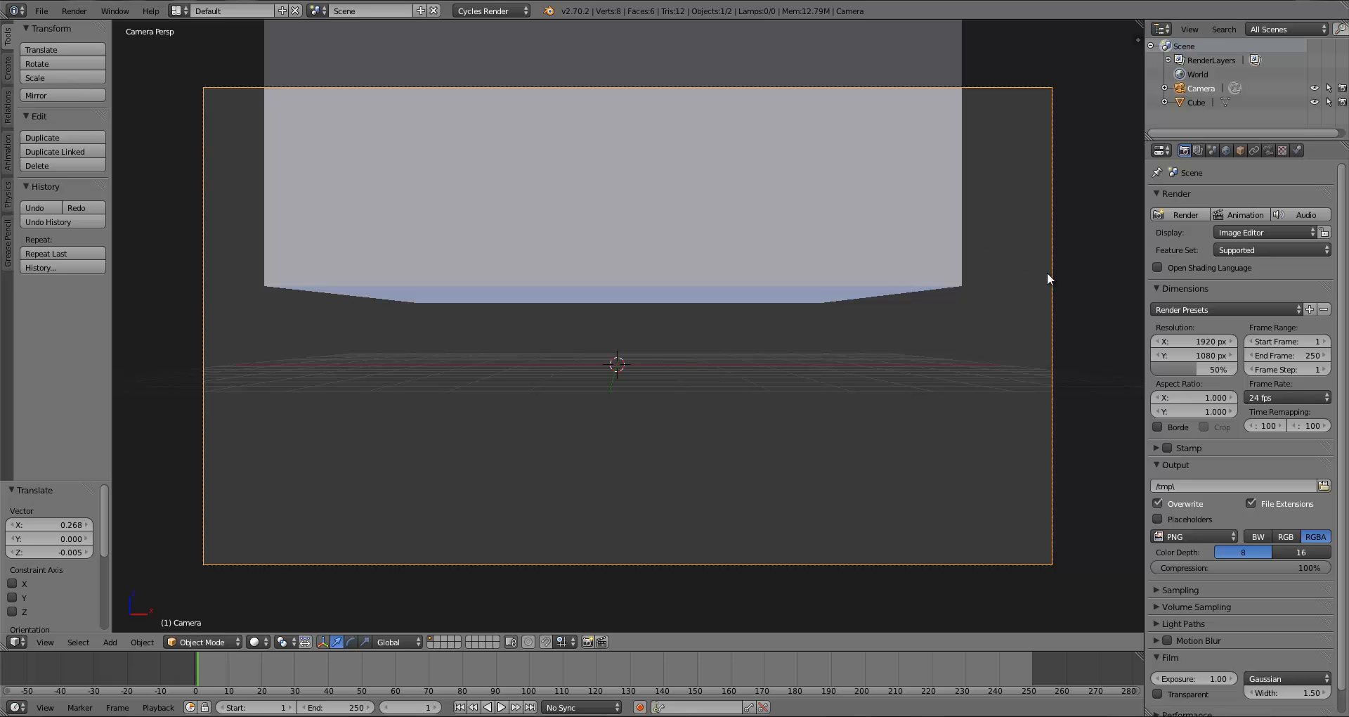
key(r)
key(x)
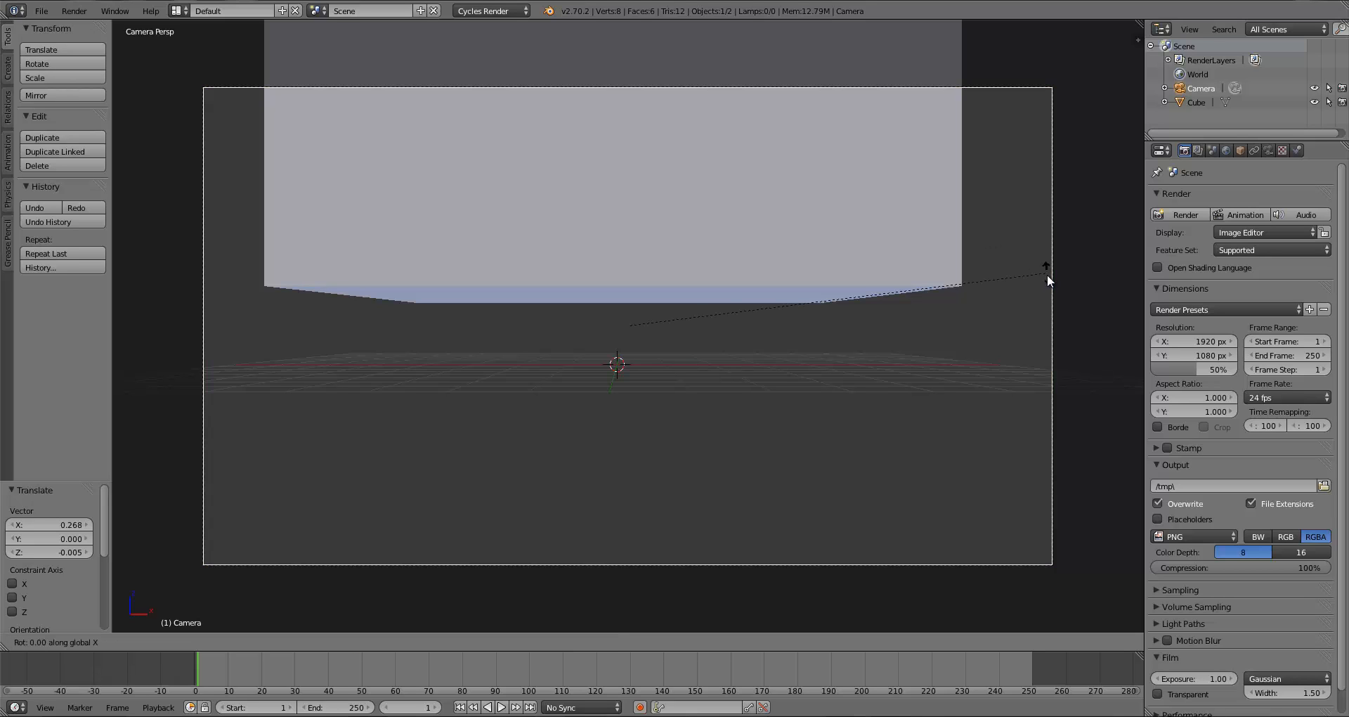
click(1041, 335)
Lower the camera about 1.26 units and move it about 5.3 units forward along its local Z axis
key(g)
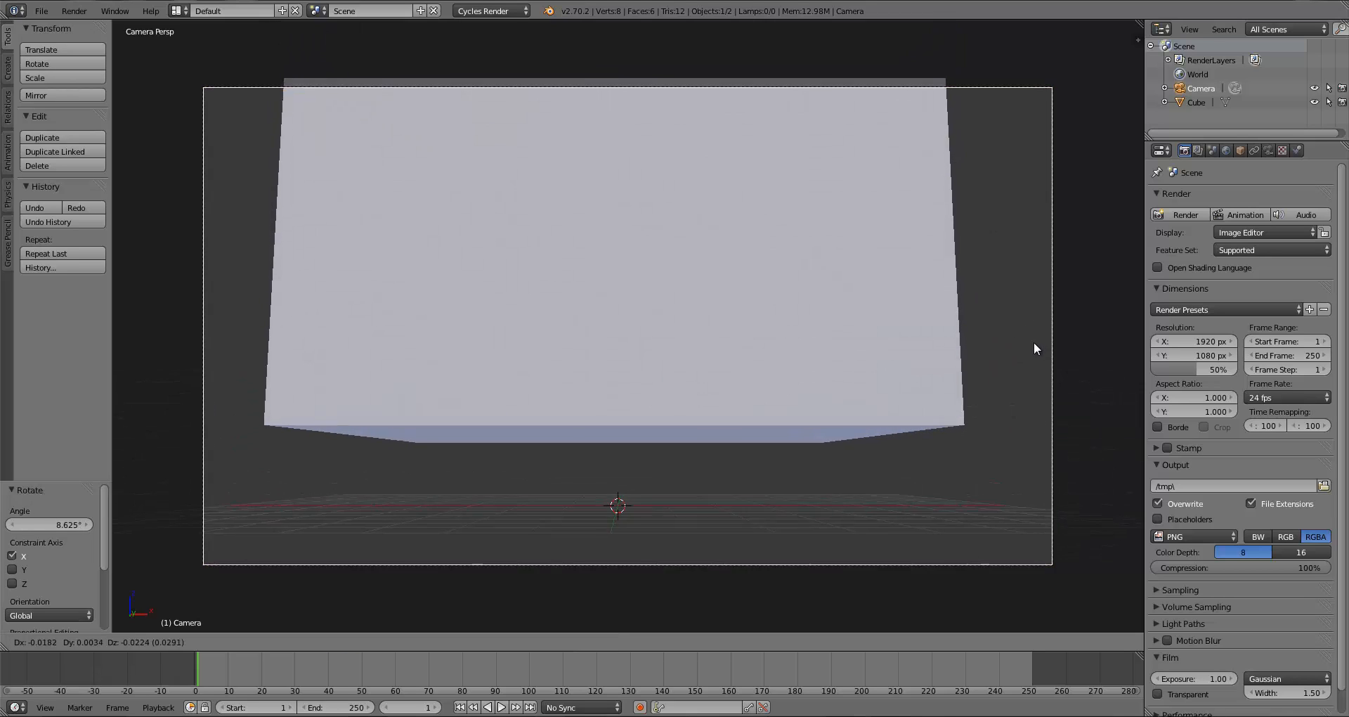
click(975, 532)
key(g)
key(z)
key(z)
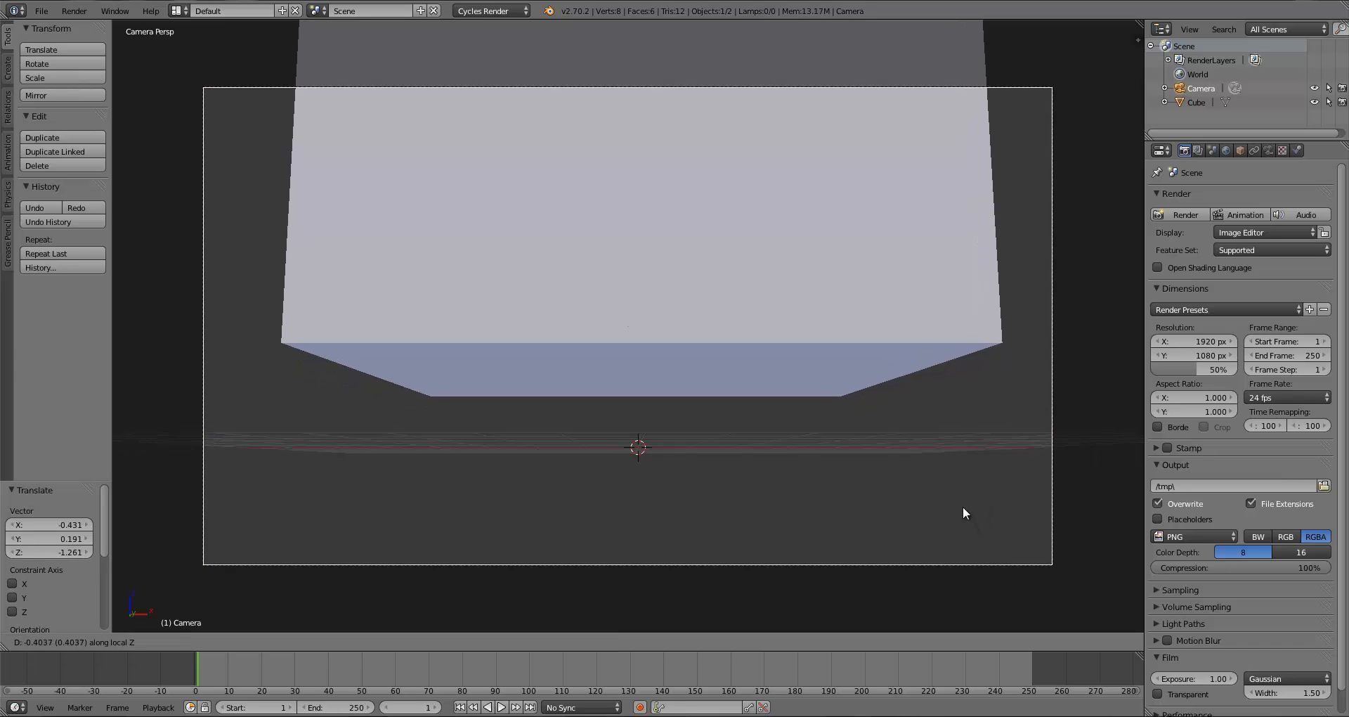
click(921, 392)
Lower the camera about 1.06 units along global Z and move it about 3.5 units forward along its local Z axis
key(g)
key(z)
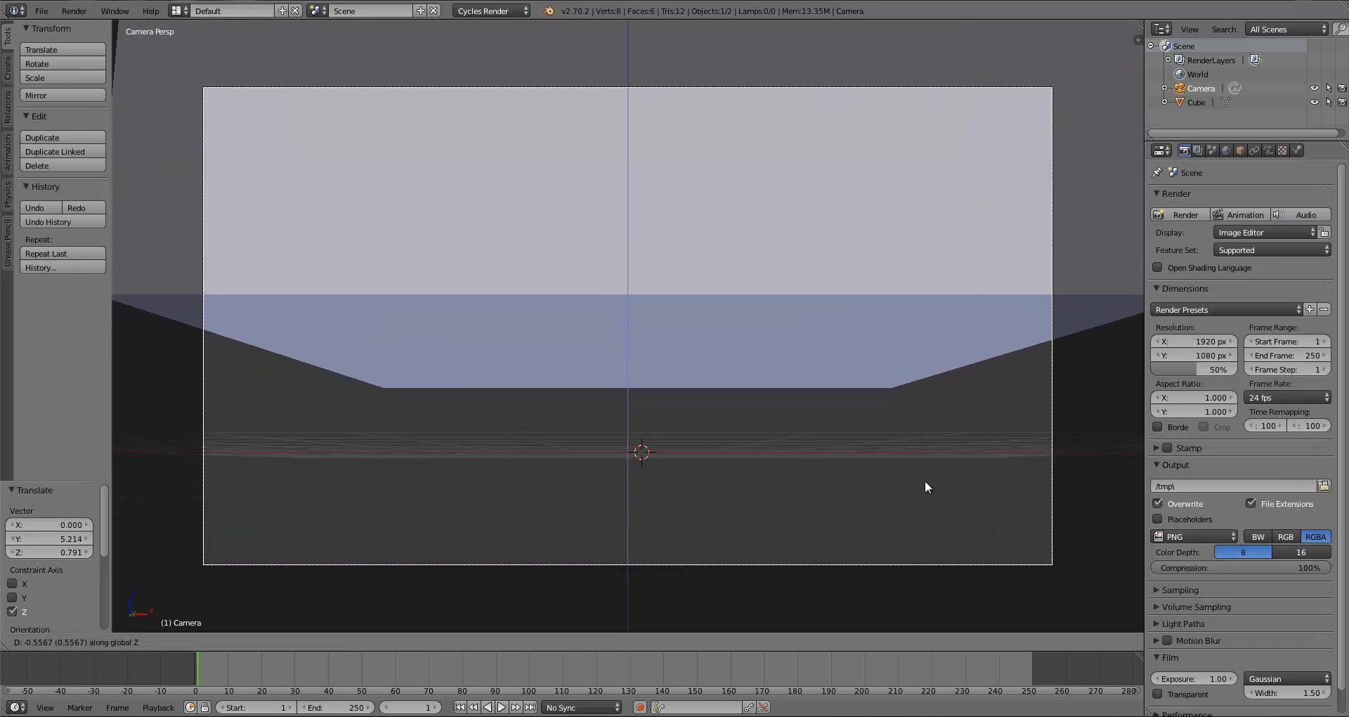
click(924, 552)
key(g)
key(z)
key(z)
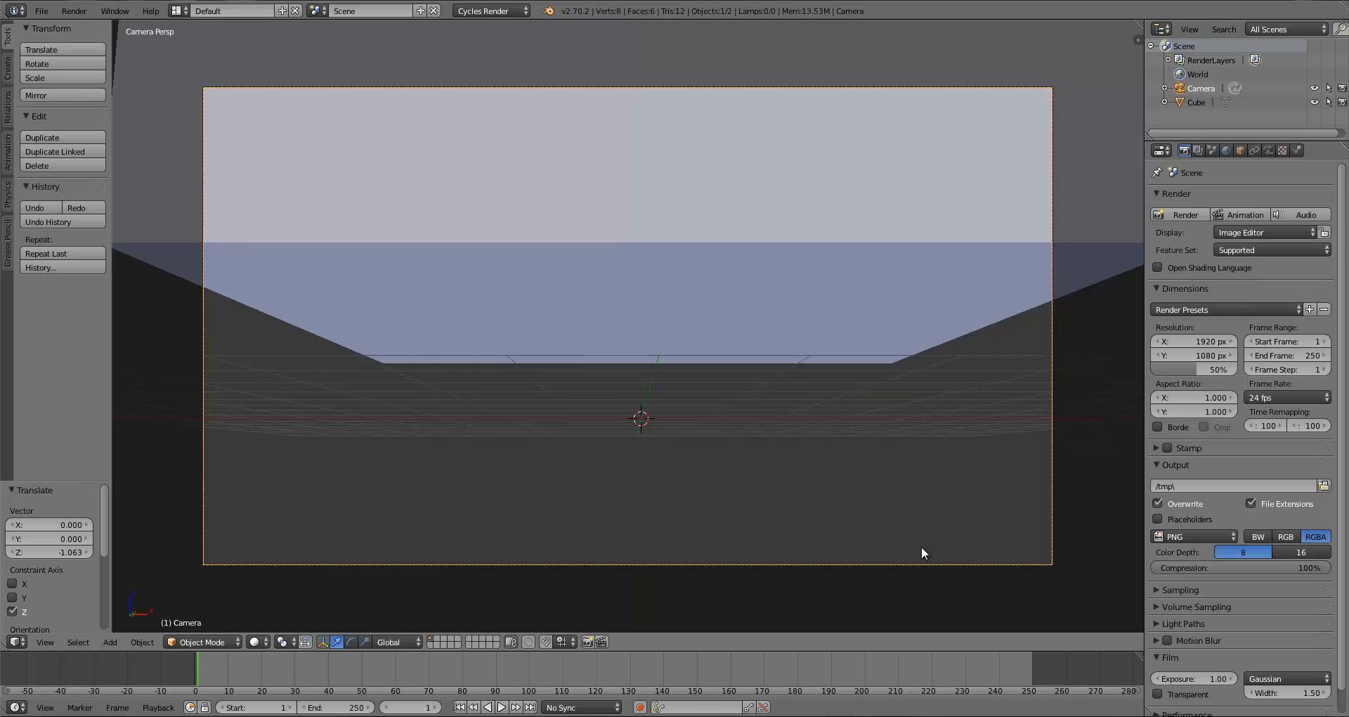
click(872, 413)
Lower the camera about 0.75 units along global Z and rotate it about 11.4° around its local X axis
key(g)
key(z)
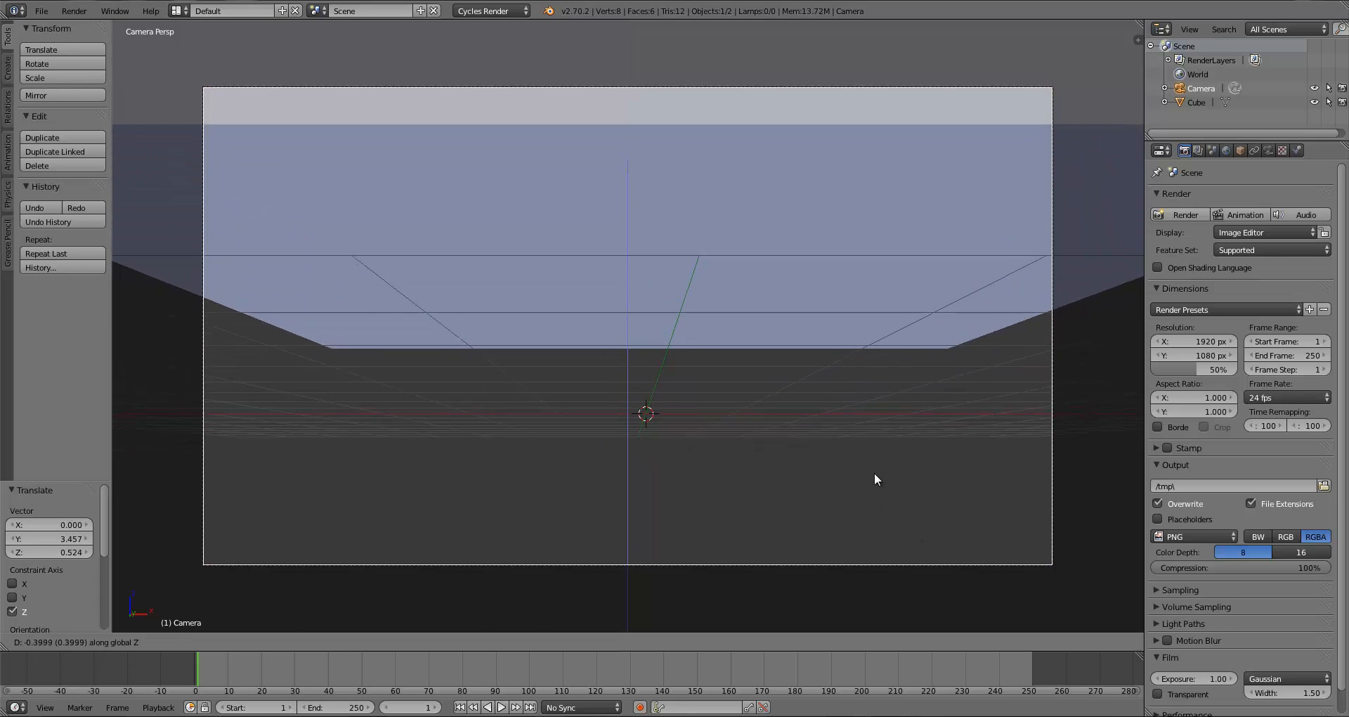
click(889, 485)
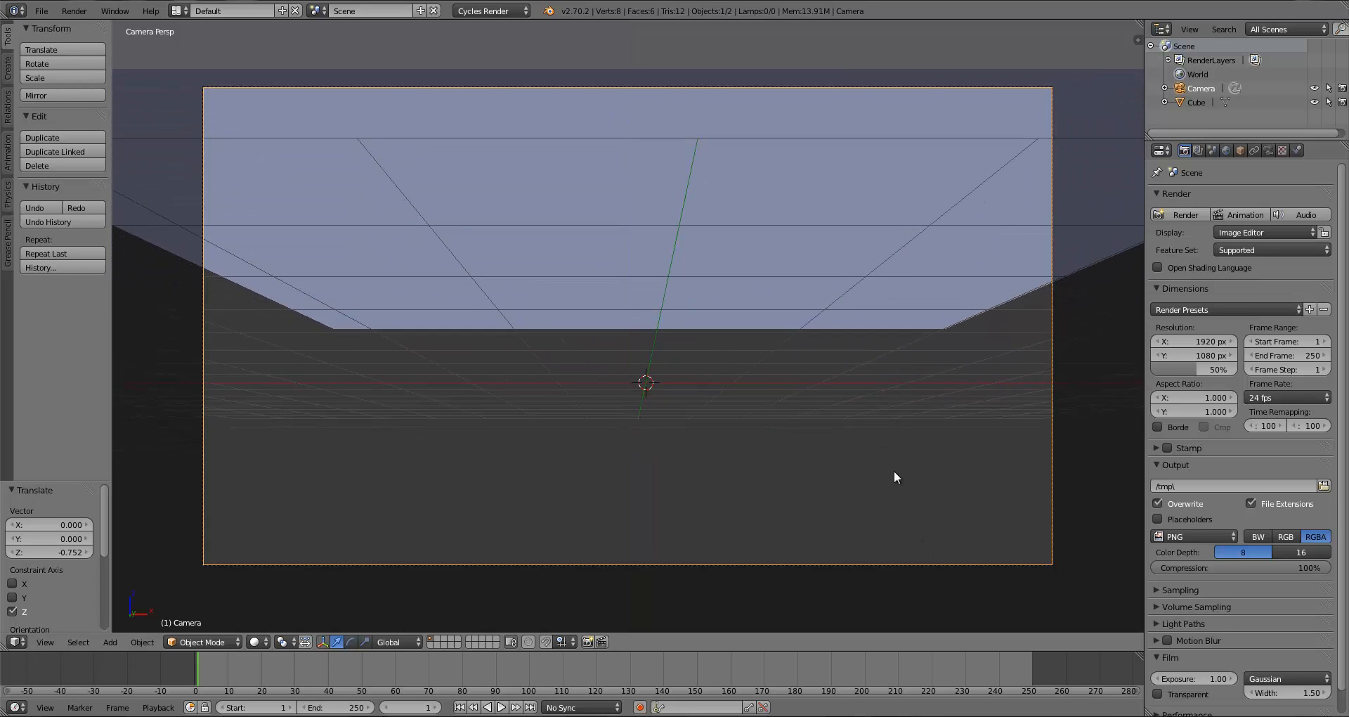
key(r)
key(x)
key(x)
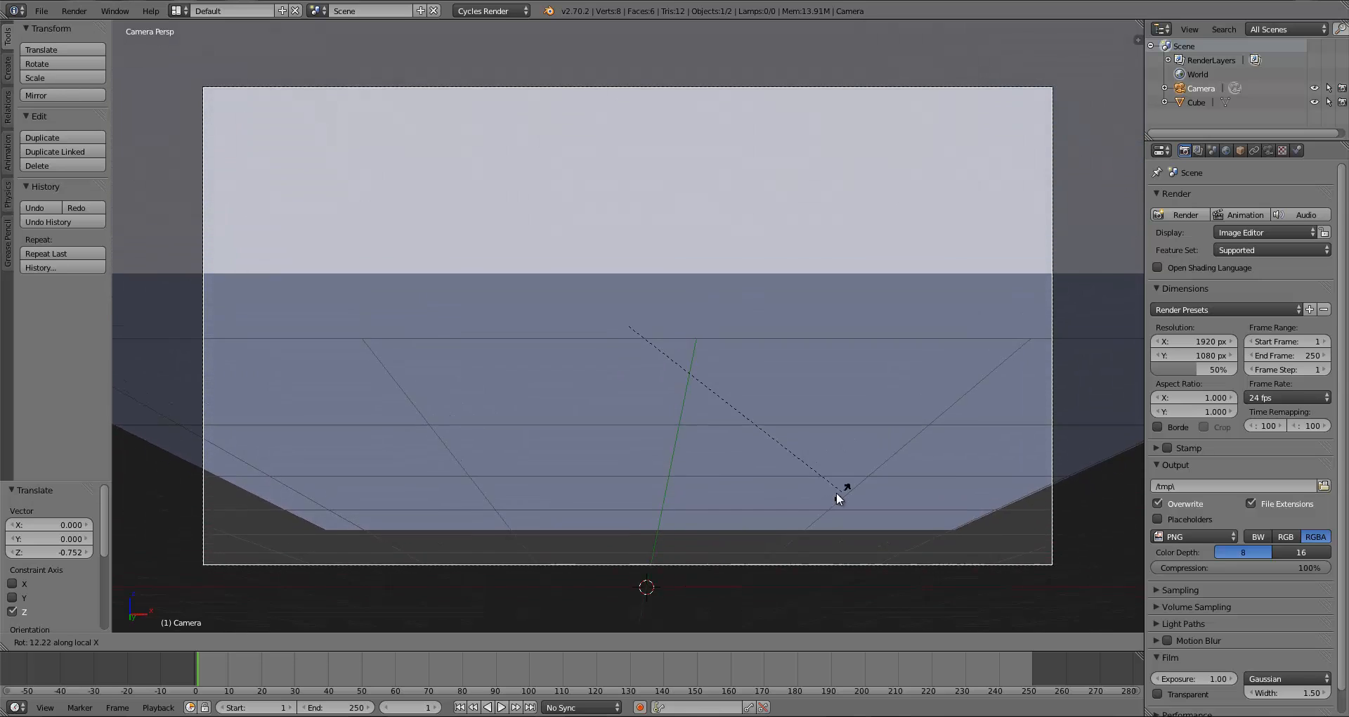
click(851, 495)
Move the camera about 1.1 units down and 0.4 units along Y, and fine-tune its position along local Z
key(g)
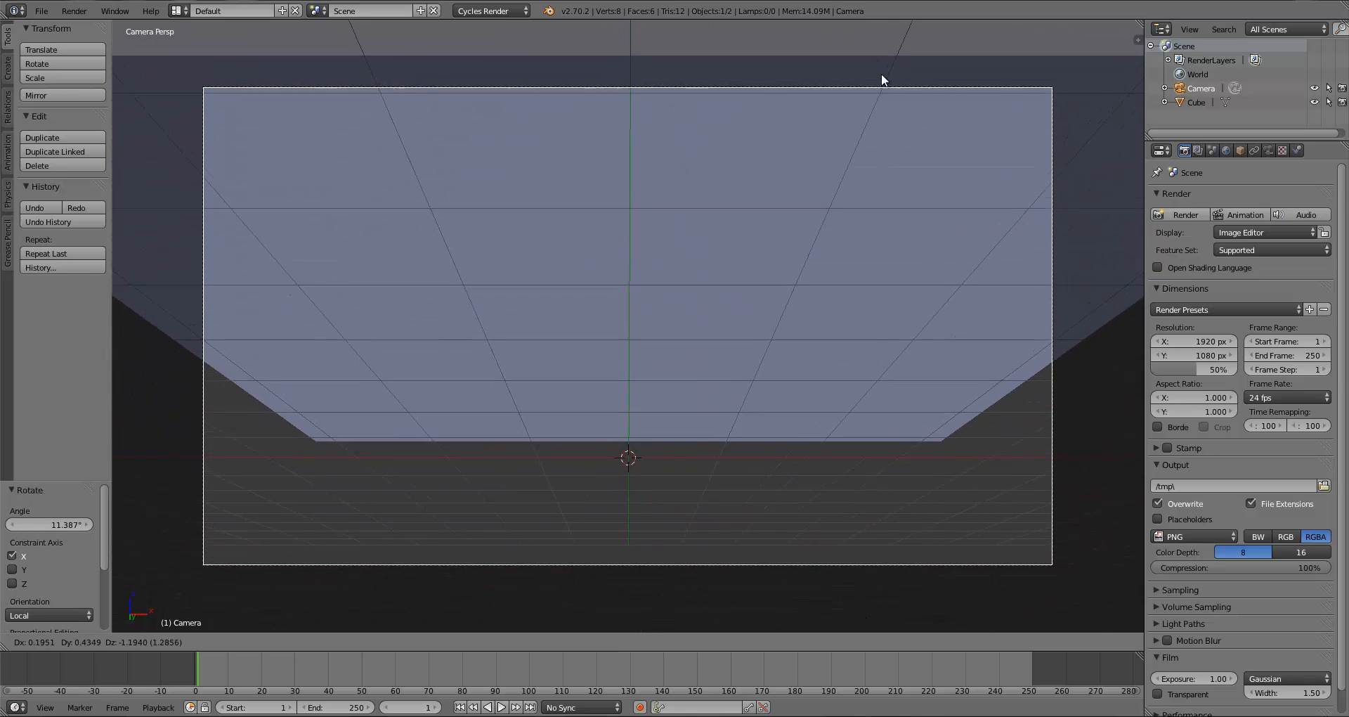
click(879, 69)
key(g)
key(z)
key(z)
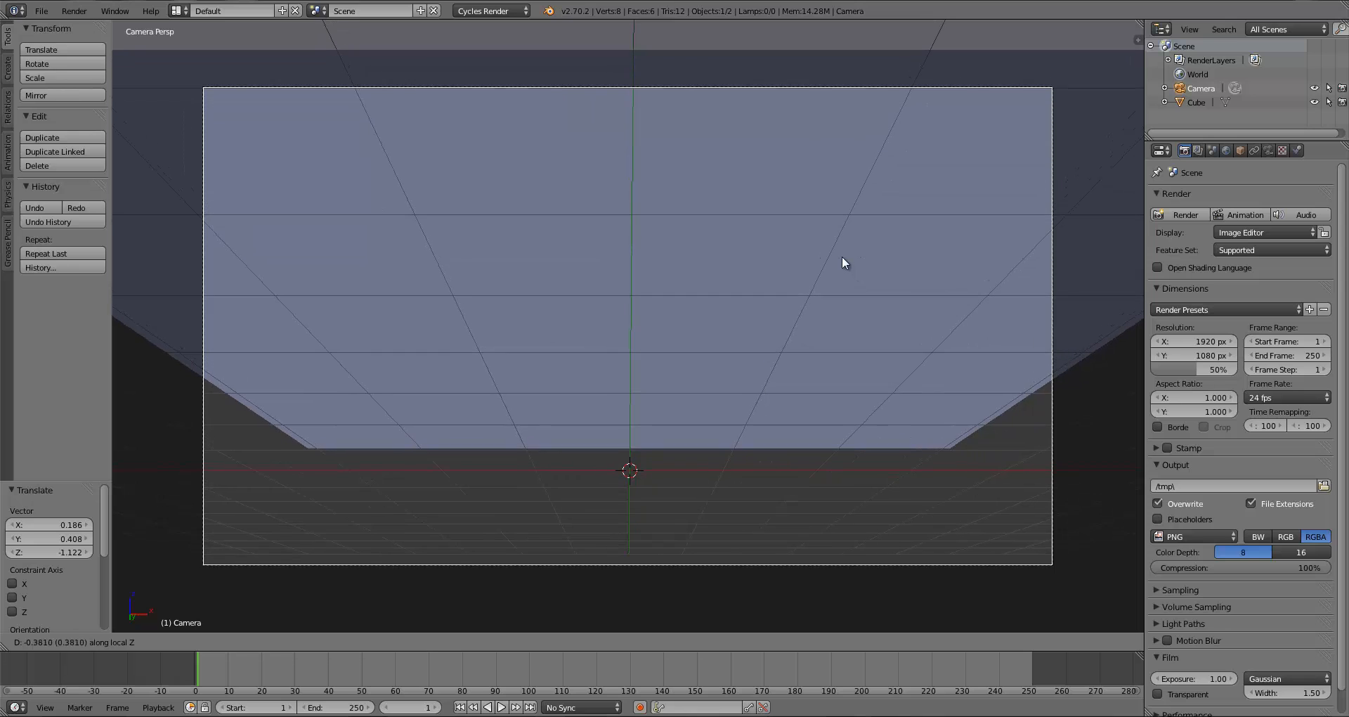
click(842, 256)
key(g)
right_click(842, 238)
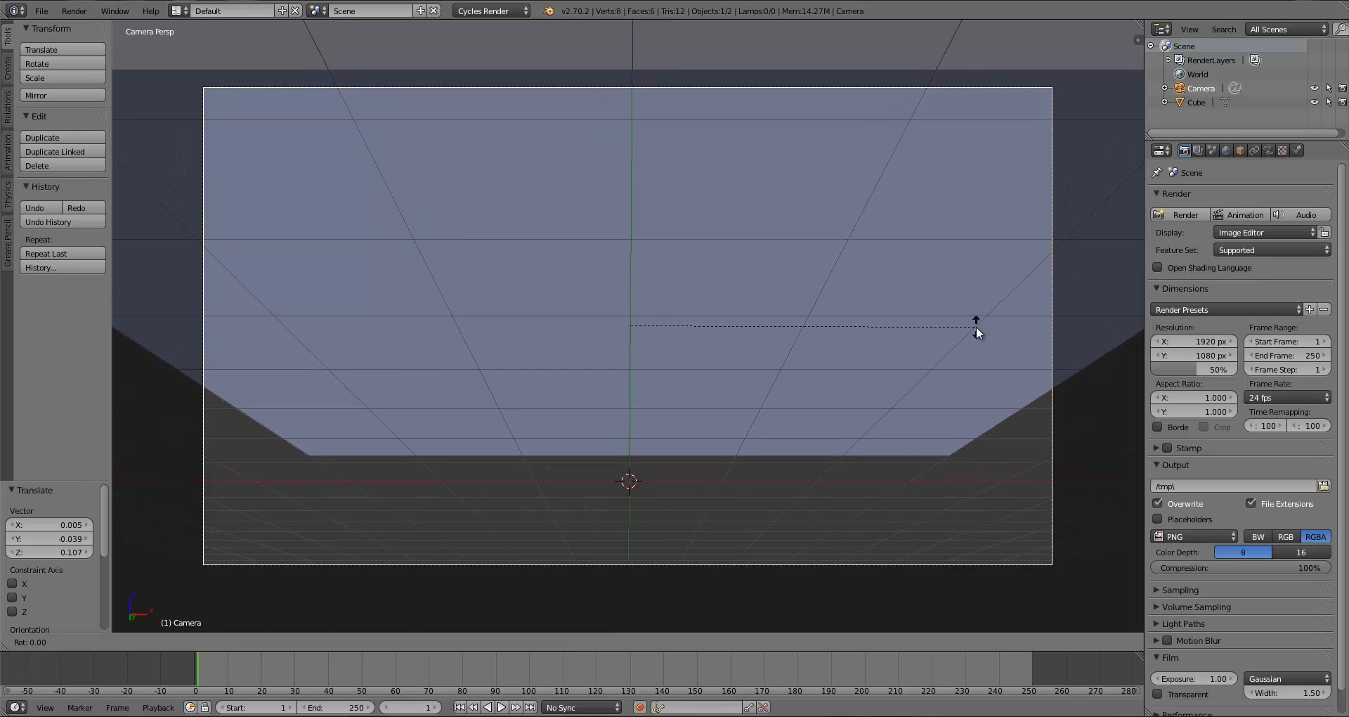
Rotate the camera about 4.3° around its local X axis and shift it slightly lower
key(r)
key(x)
key(x)
click(969, 352)
key(g)
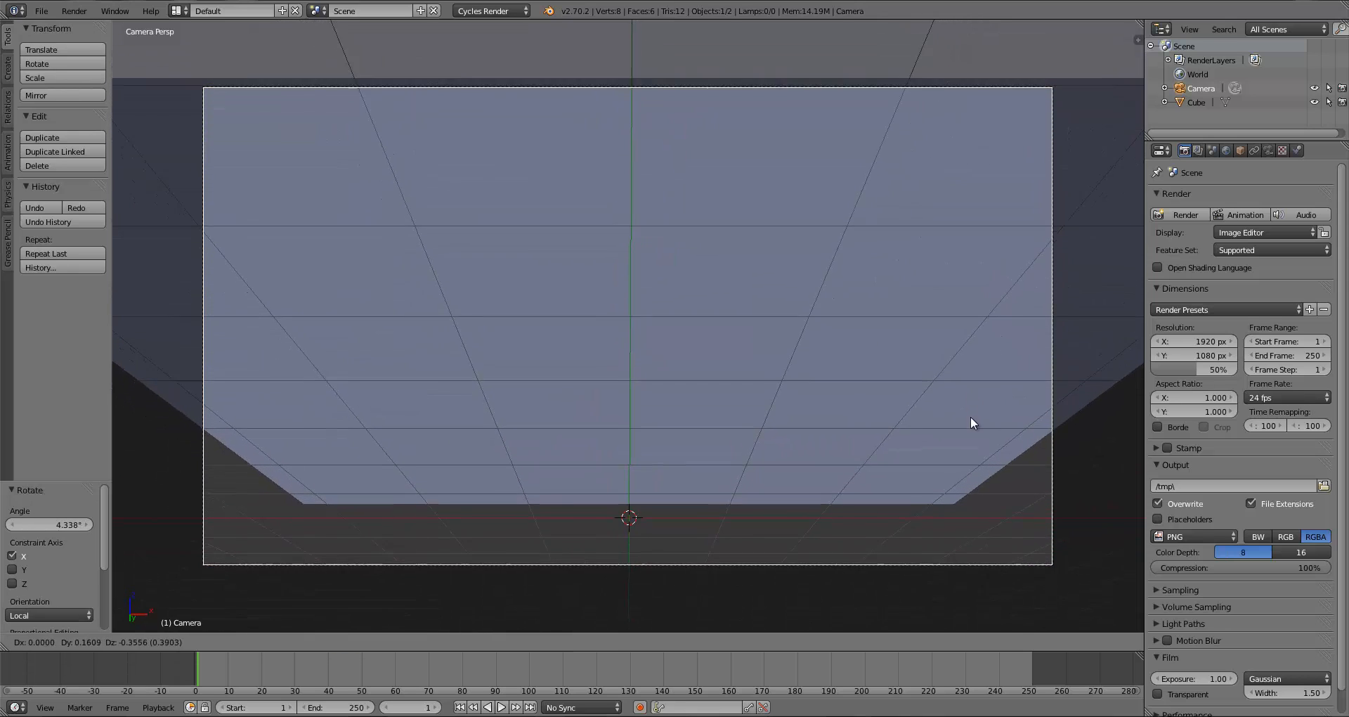
click(981, 415)
Rotate the camera about 3.5° around its local X axis and lower it about 0.23 units
key(r)
key(x)
key(x)
right_click(981, 443)
key(g)
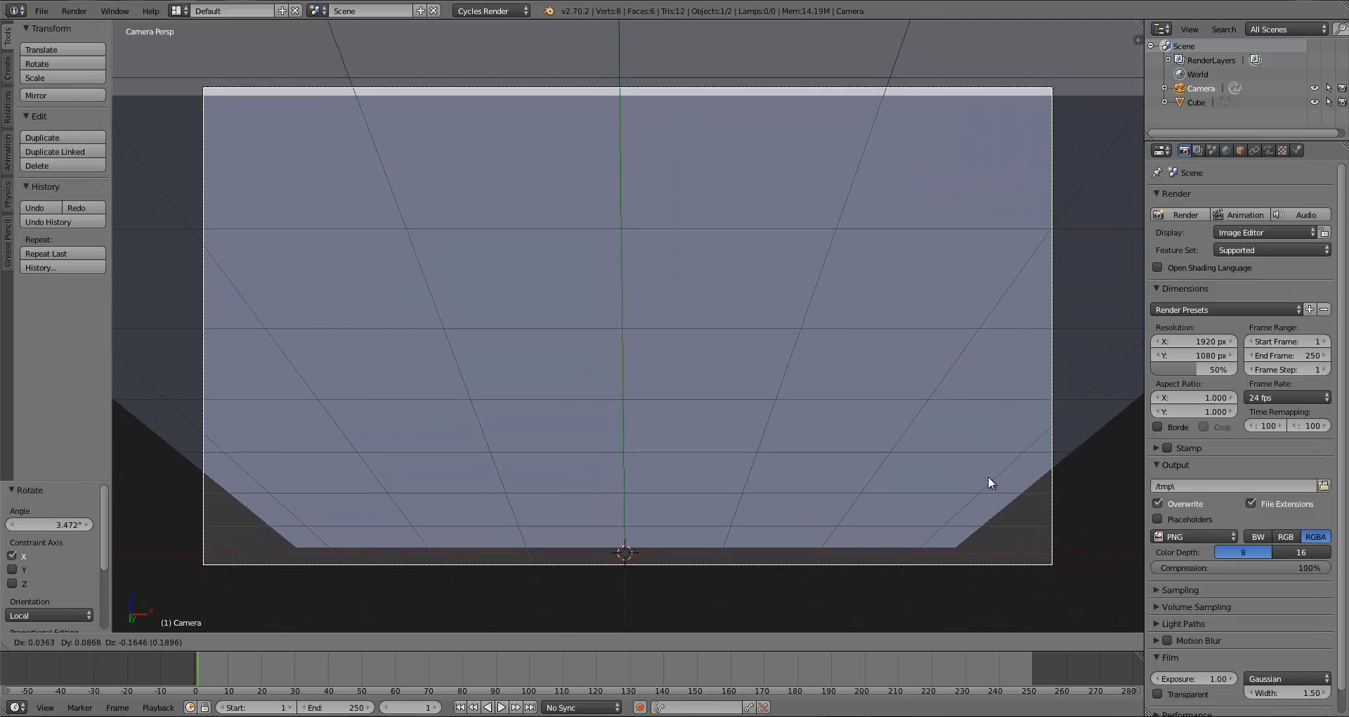
click(995, 472)
Rotate the camera about 4° around its local X axis and move it about 0.28 units along Y and 0.45 units down
key(r)
key(x)
key(x)
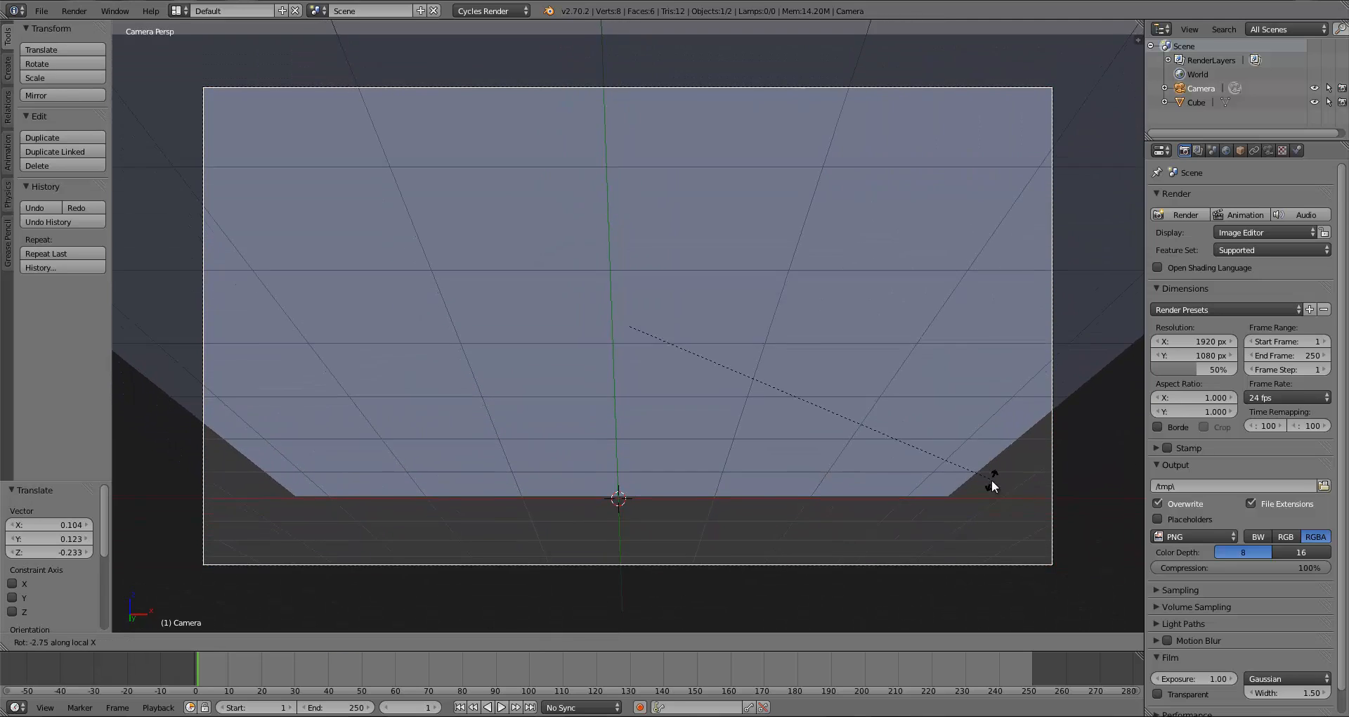
click(992, 482)
key(g)
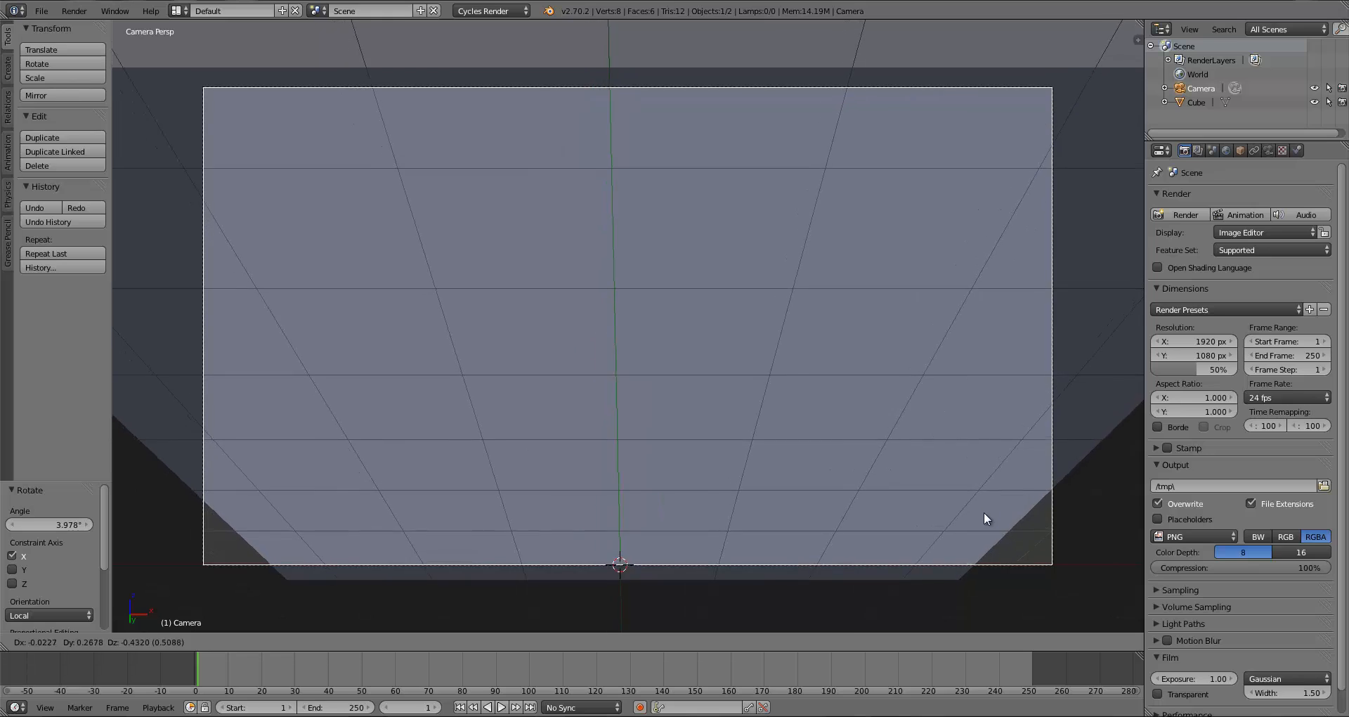
click(981, 512)
Check the camera's placement in side view and enlarge the box uniformly by about 1.139 in camera view
key(KP_3)
scroll(554, 487, down, 7)
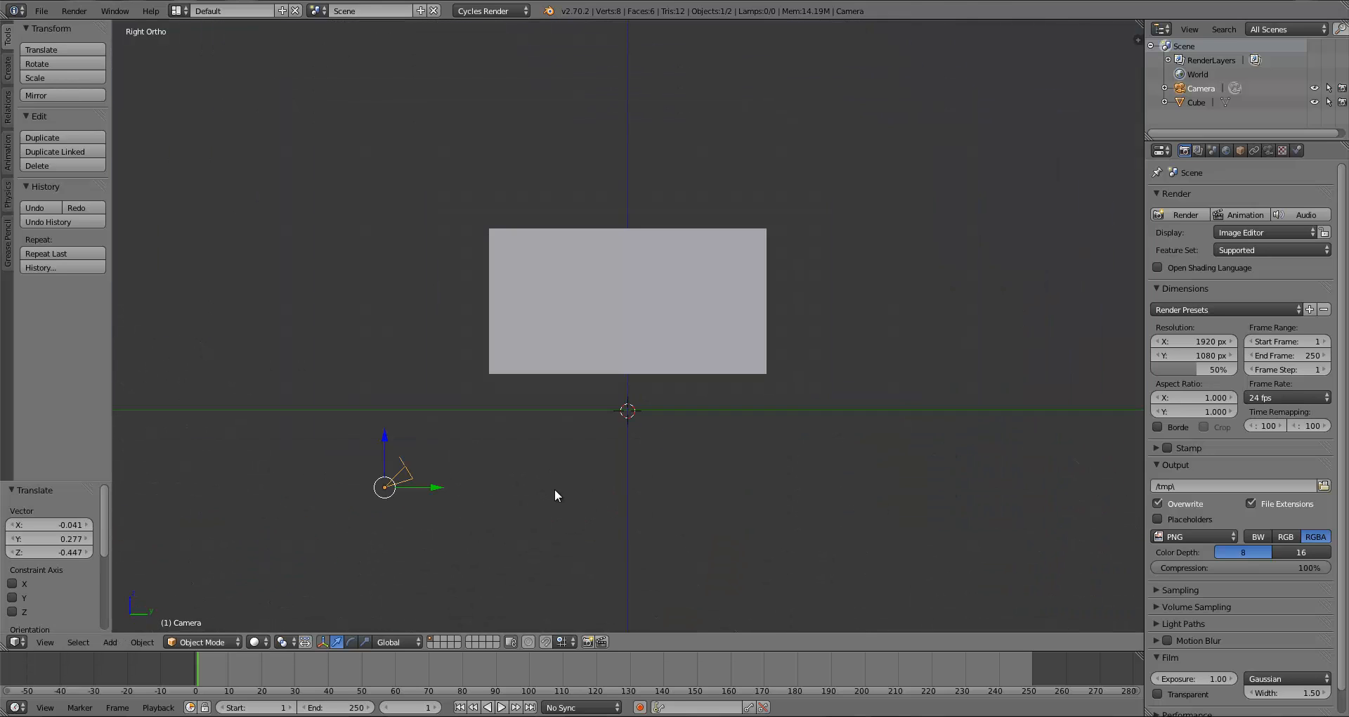
scroll(554, 486, up, 1)
key(KP_0)
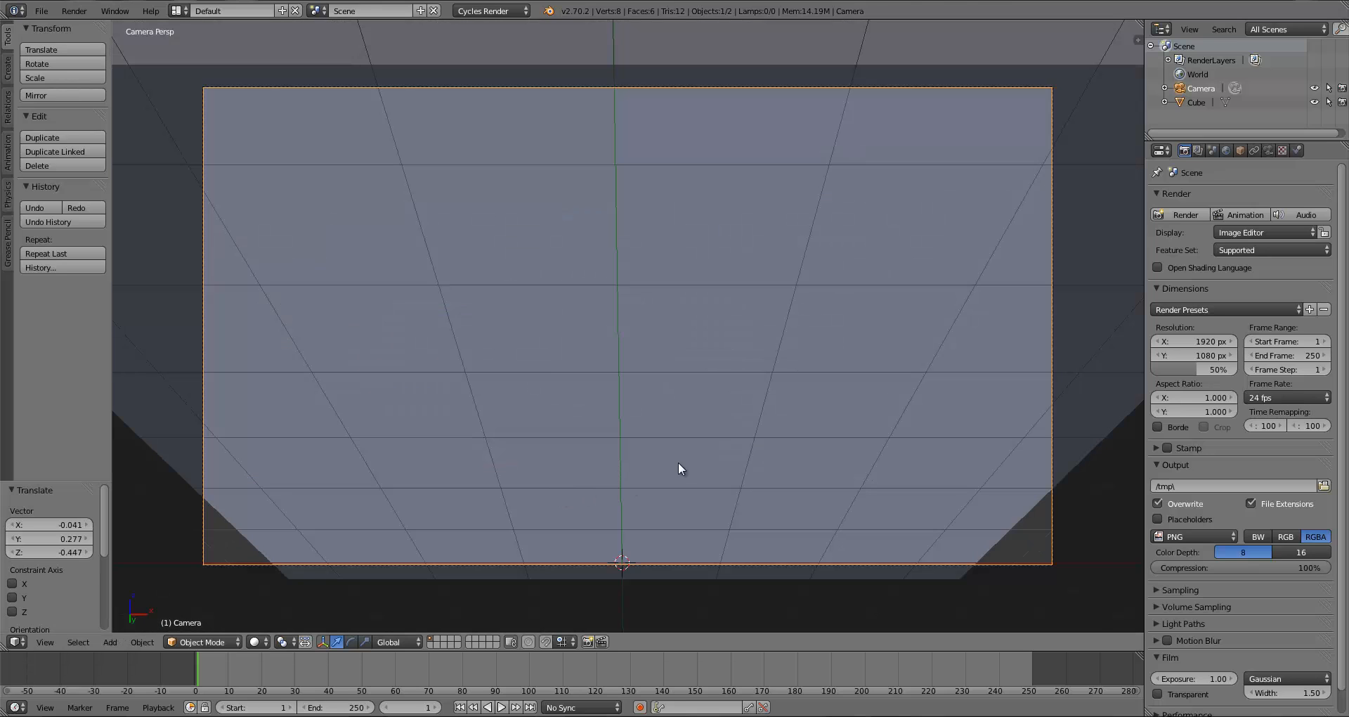
right_click(841, 463)
key(s)
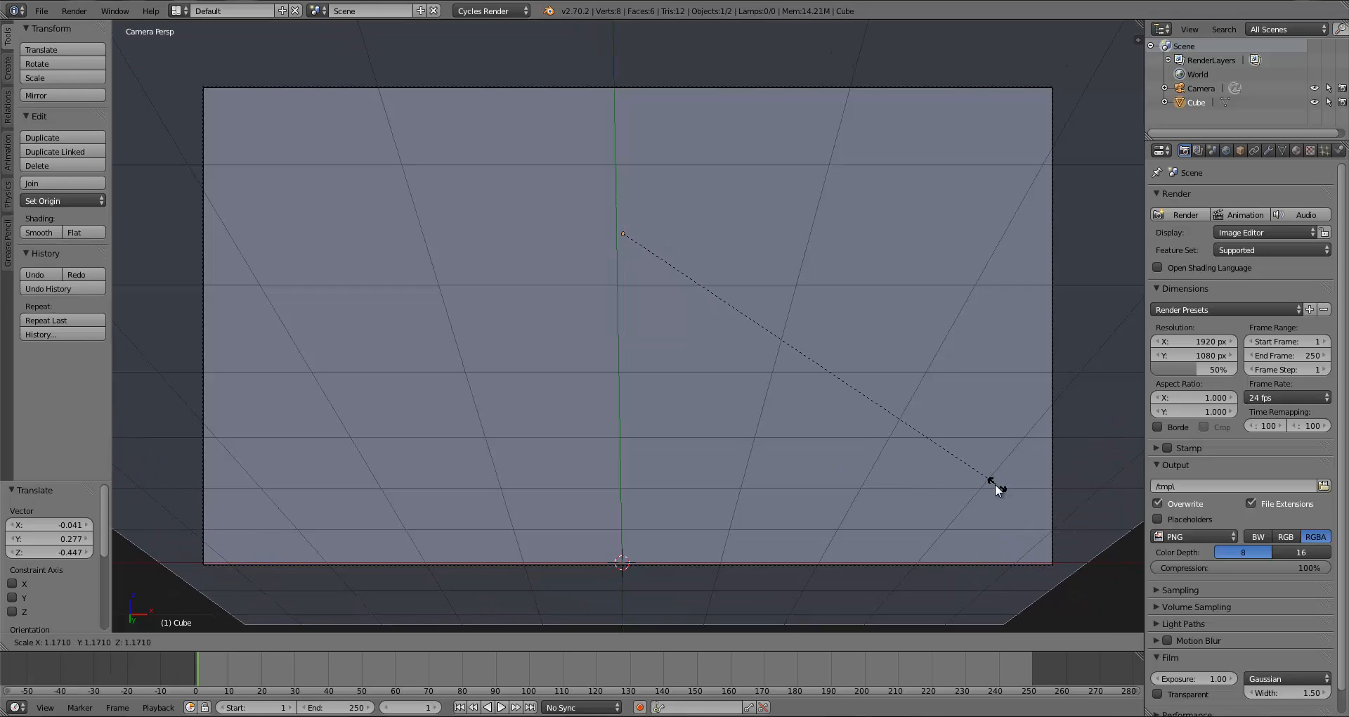
click(984, 479)
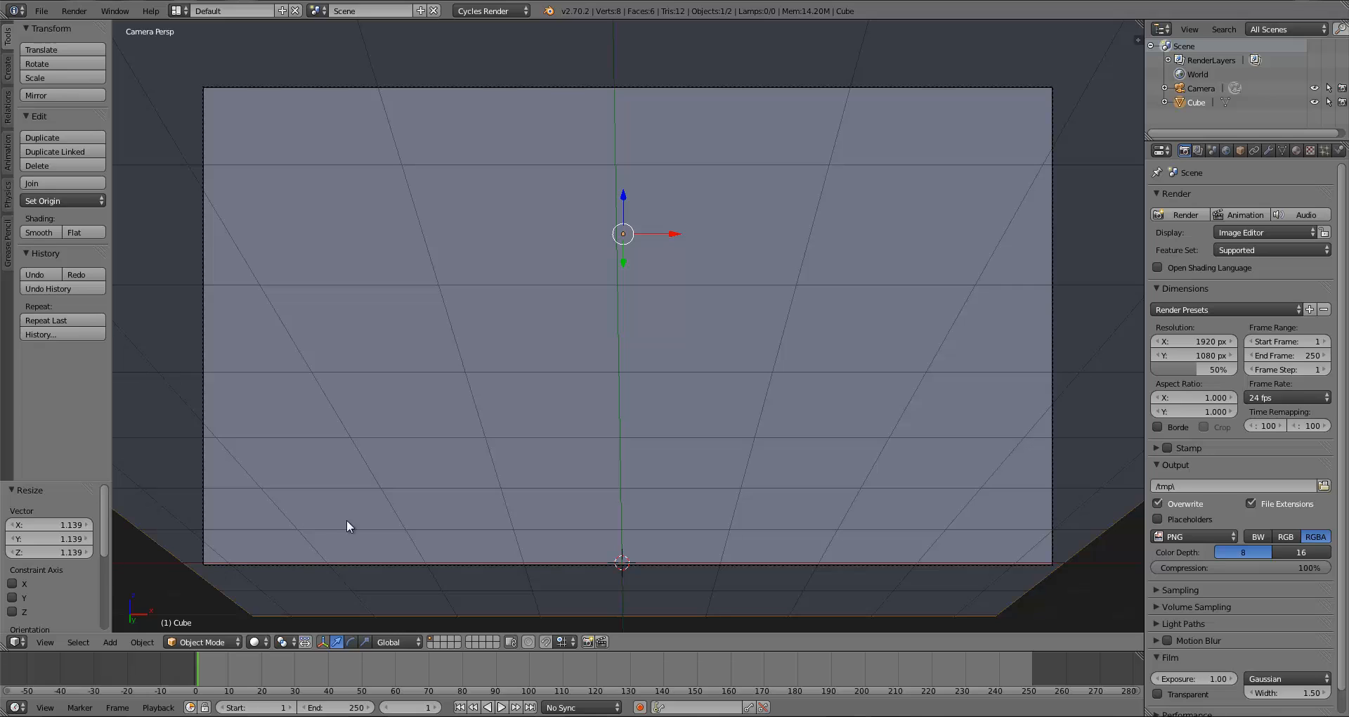
Deselect the box and add a mesh plane at the 3D cursor in right side view
key(KP_1)
middle_drag(930, 548, 472, 381)
key(KP_3)
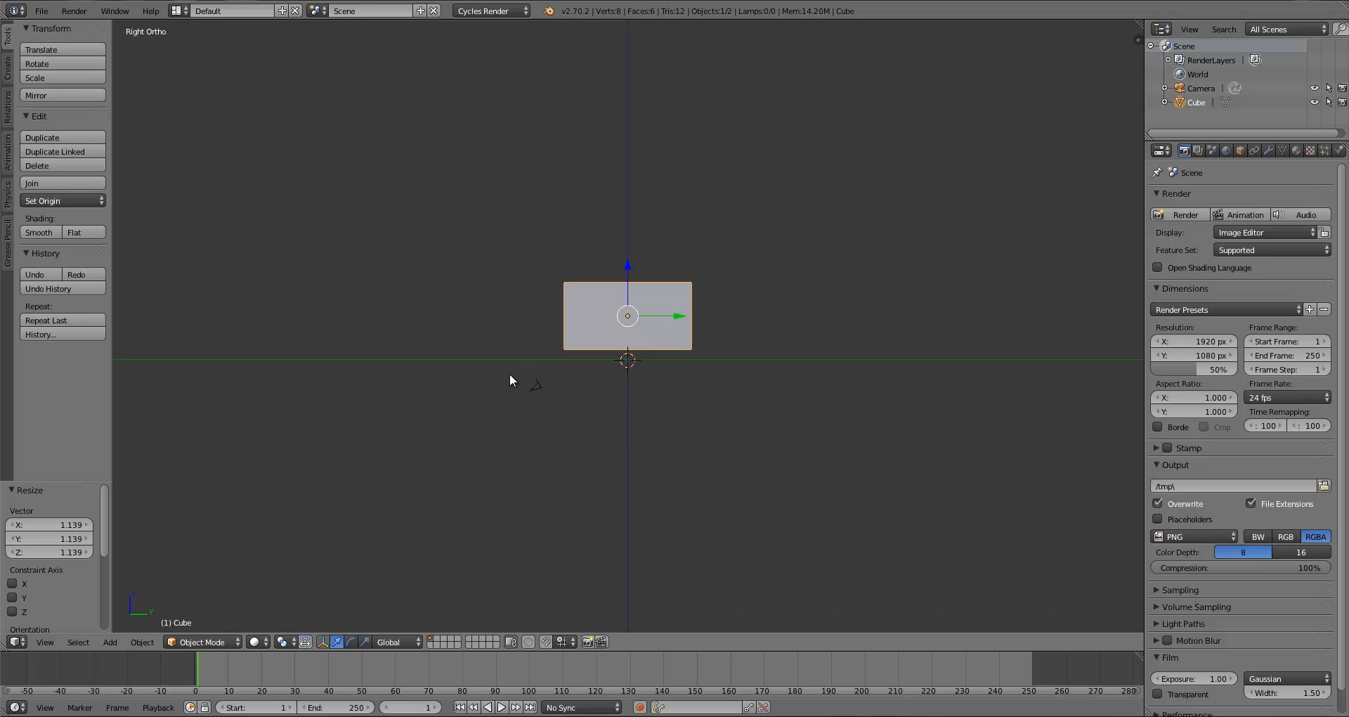
scroll(562, 394, up, 5)
scroll(563, 394, up, 2)
key(a)
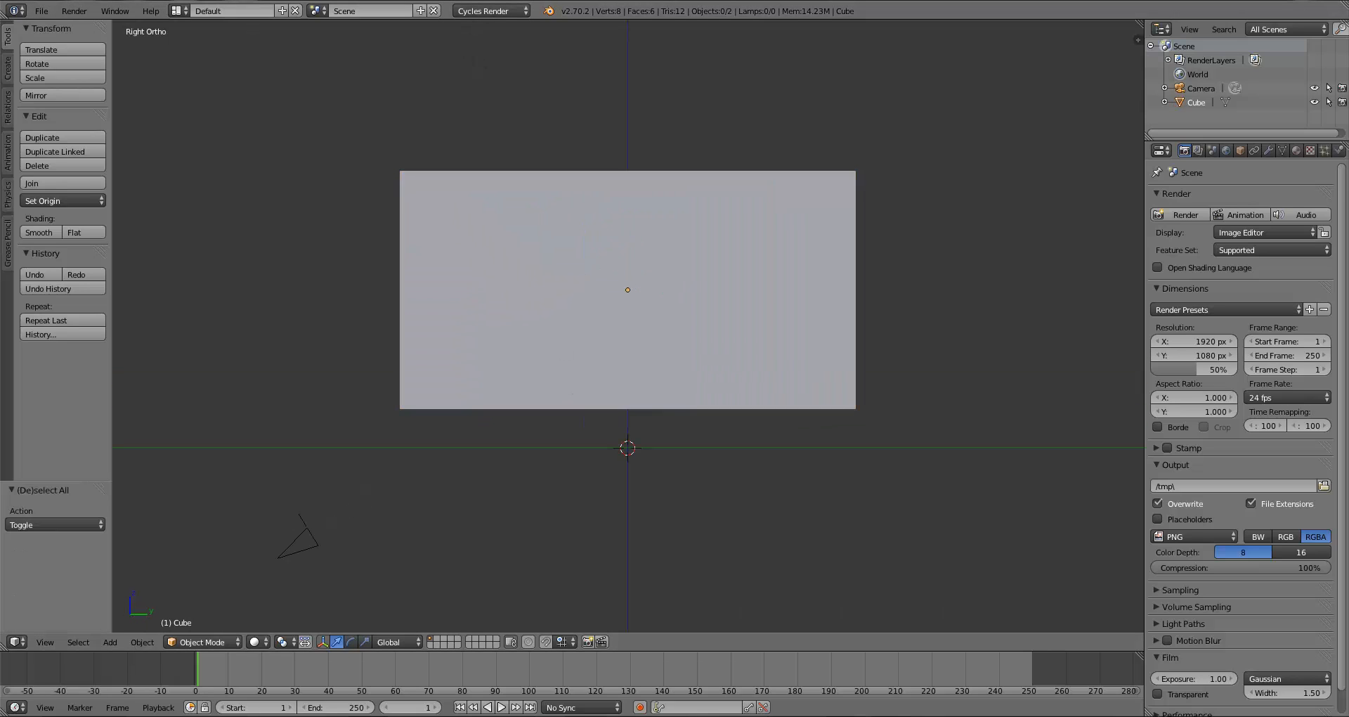
scroll(690, 293, down, 4)
key(shift+a)
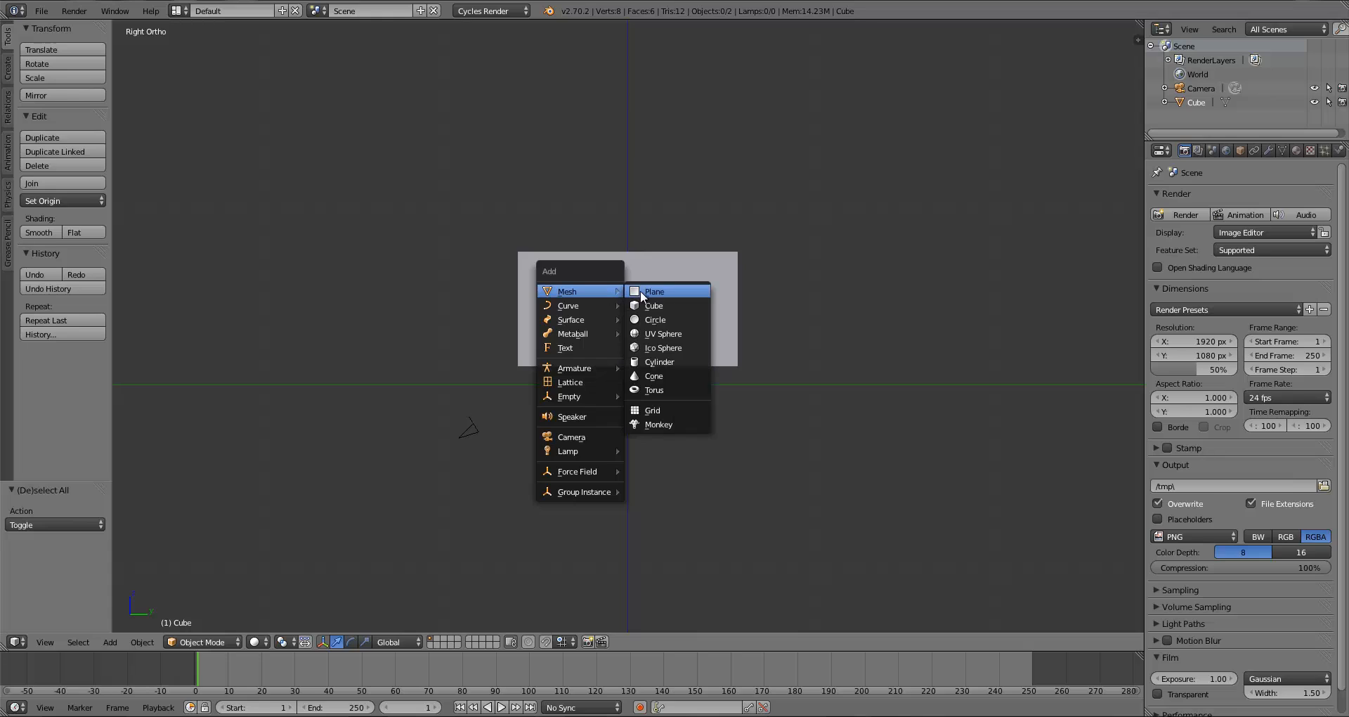
click(639, 289)
Move the plane about 42.4 units along Y and 19.6 units up, and rotate it about 62° in side view
scroll(664, 406, down, 5)
key(g)
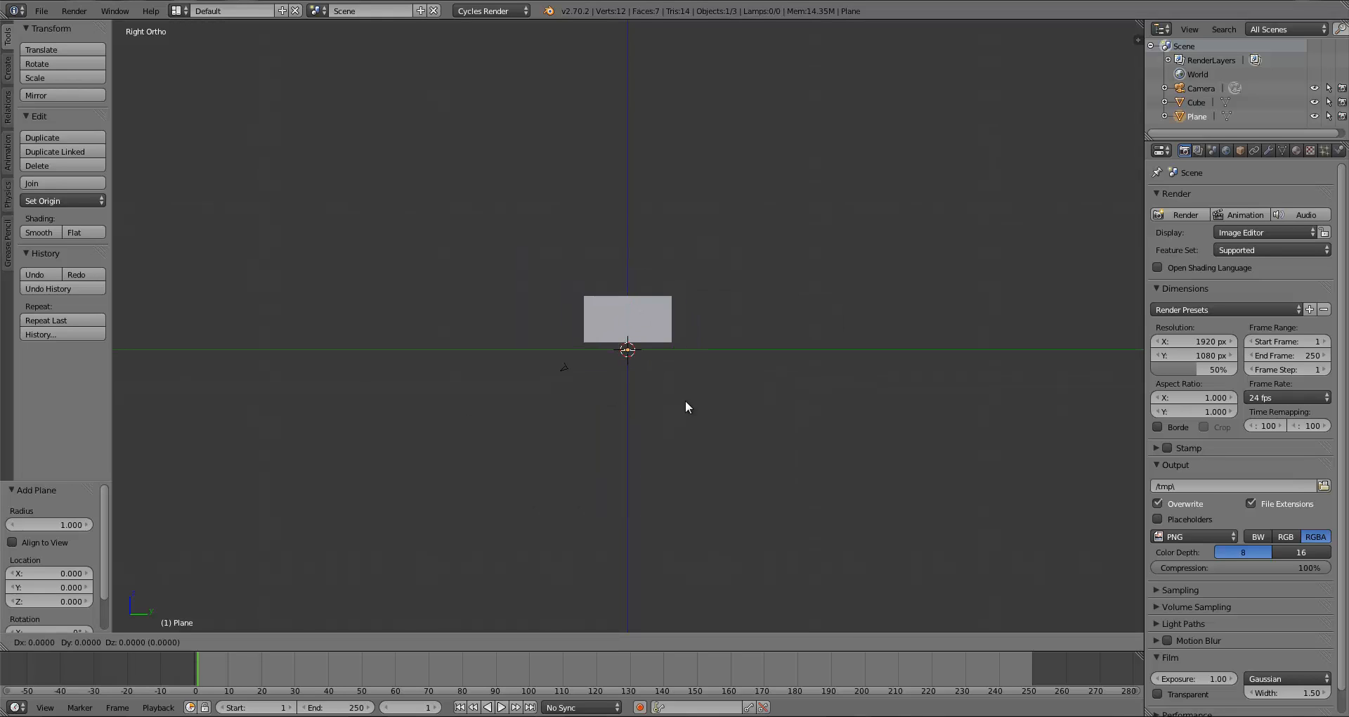
click(971, 263)
key(KP_7)
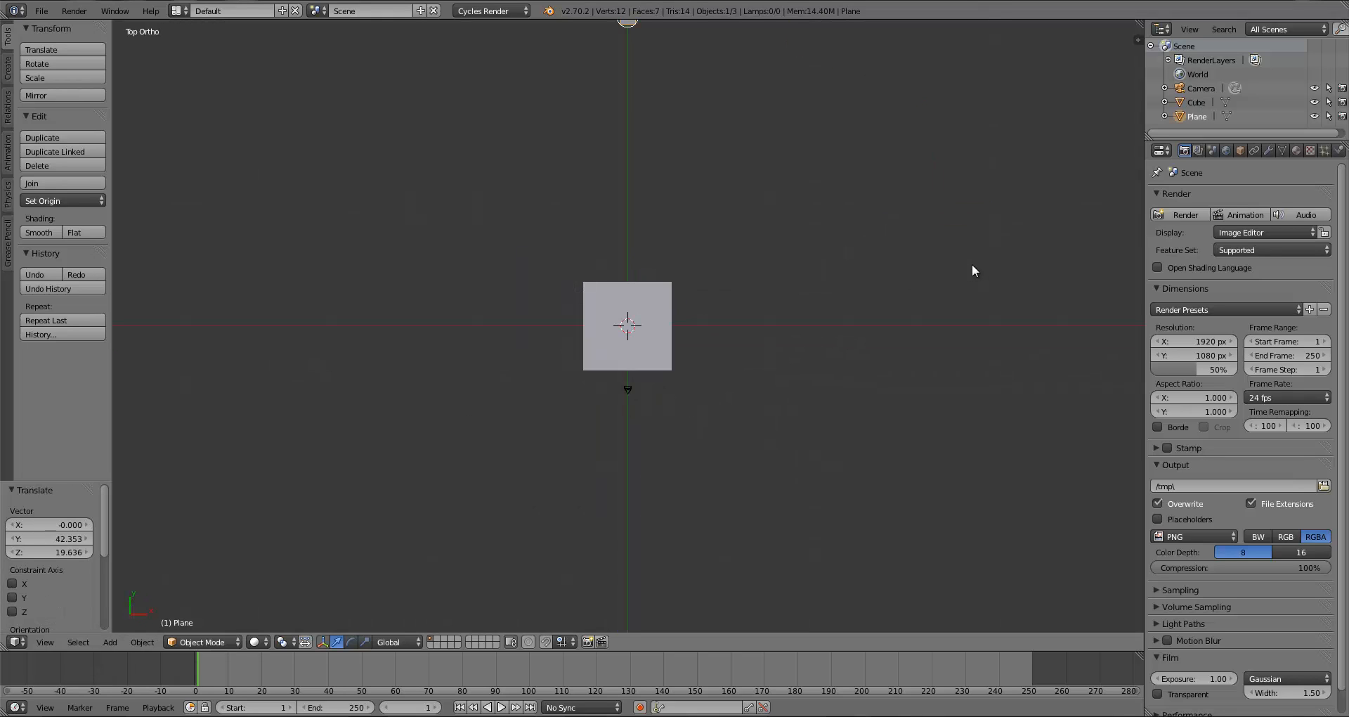
key(KP_3)
key(r)
click(888, 343)
Rescale the plane, ending with a factor of about 0.845, and move it about 6.7 units along Y and 4.5 units up
key(s)
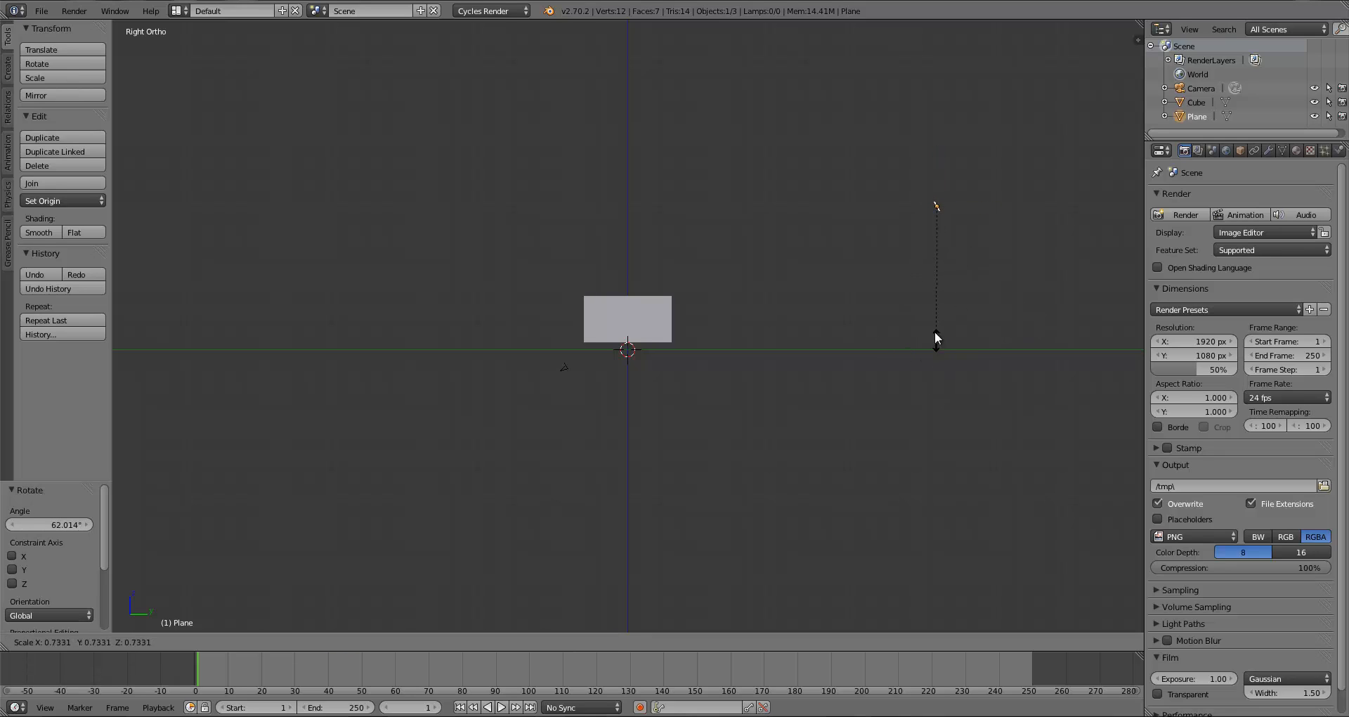
click(935, 289)
key(g)
click(997, 258)
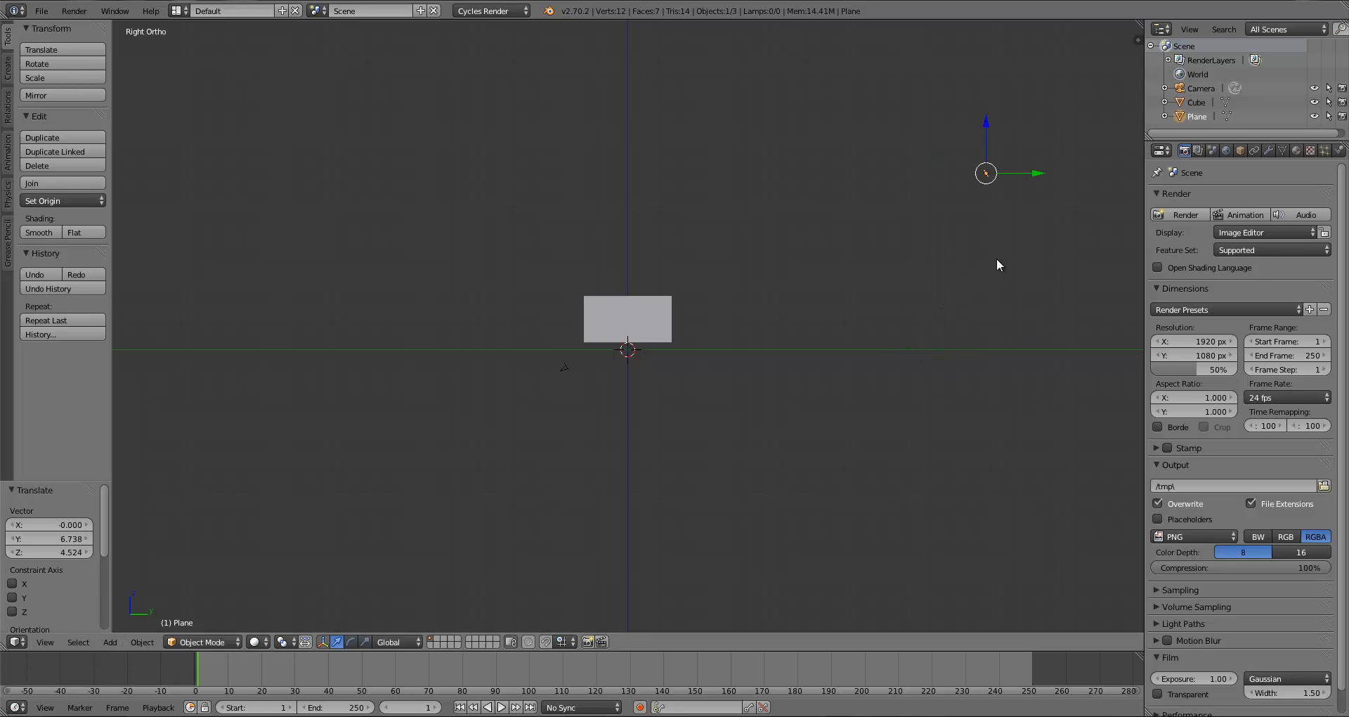
key(s)
click(1021, 316)
Move the plane farther behind and above the box, about 48.1 units along Y and 22 units along Z
scroll(975, 327, down, 5)
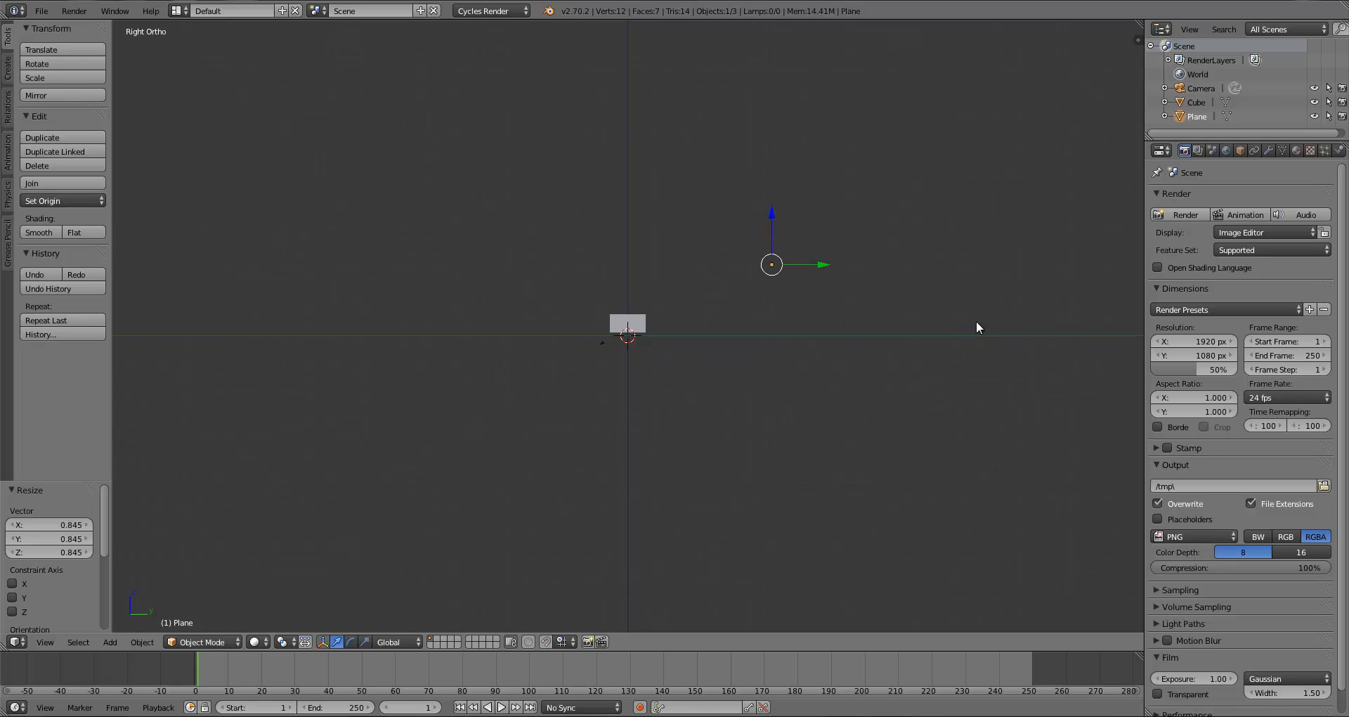
key(g)
click(1014, 283)
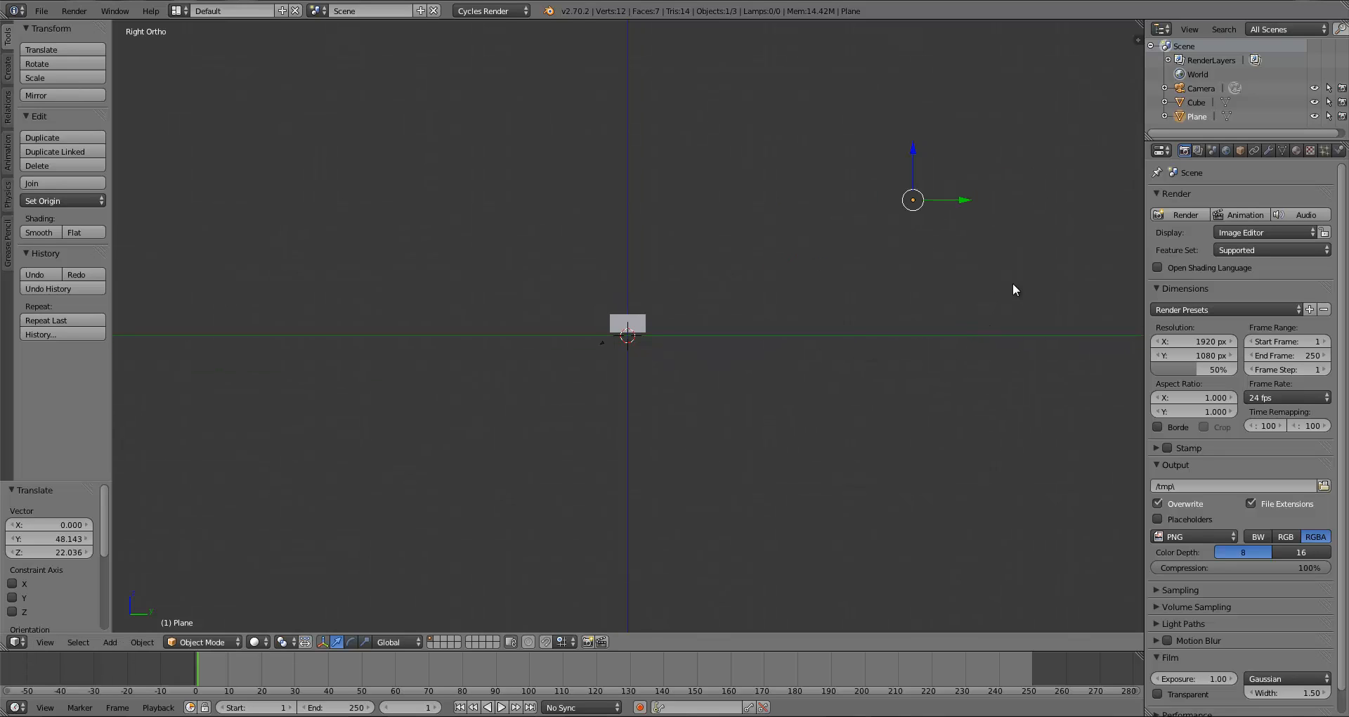
Move the plane in top view about 53 units along X and about -16 units along Y
key(KP_7)
key(g)
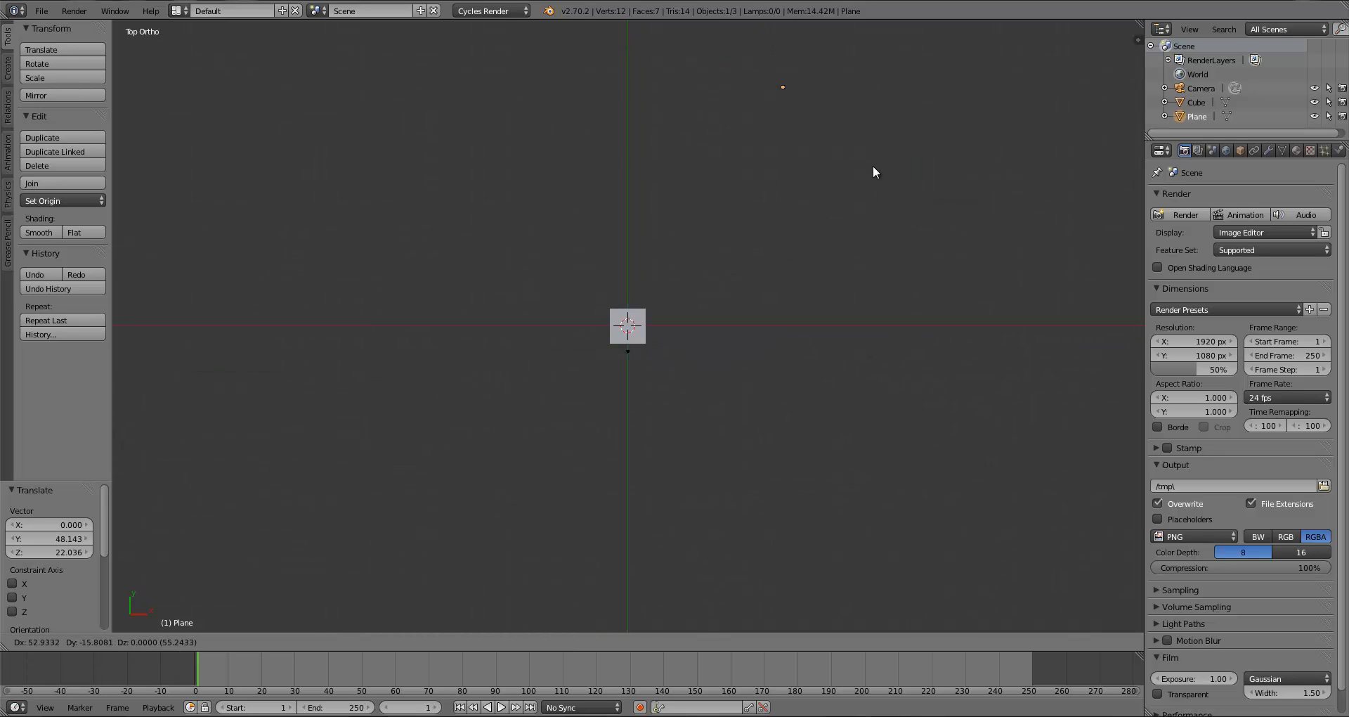
click(874, 178)
Rotate the plane in top view about 43°, back by about 14.5°, and finely by about 0.6°
key(r)
click(797, 209)
key(r)
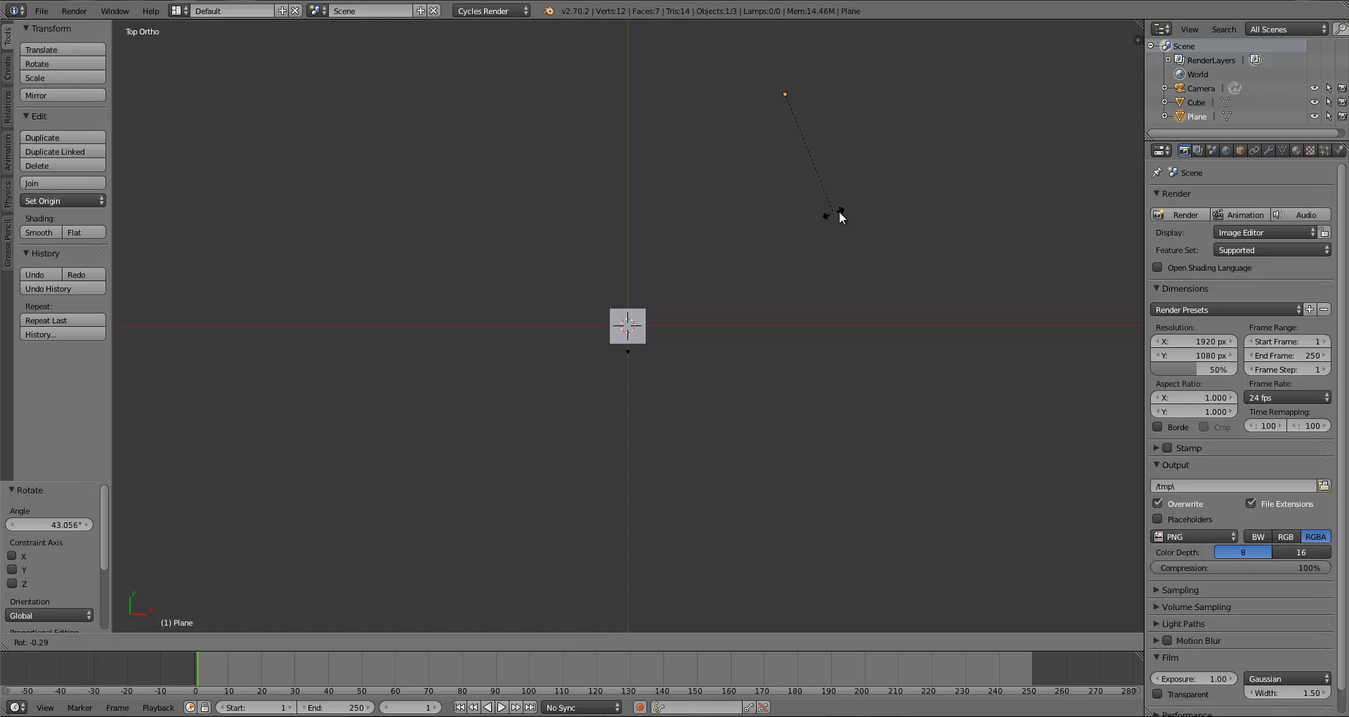
click(862, 198)
scroll(777, 319, up, 8)
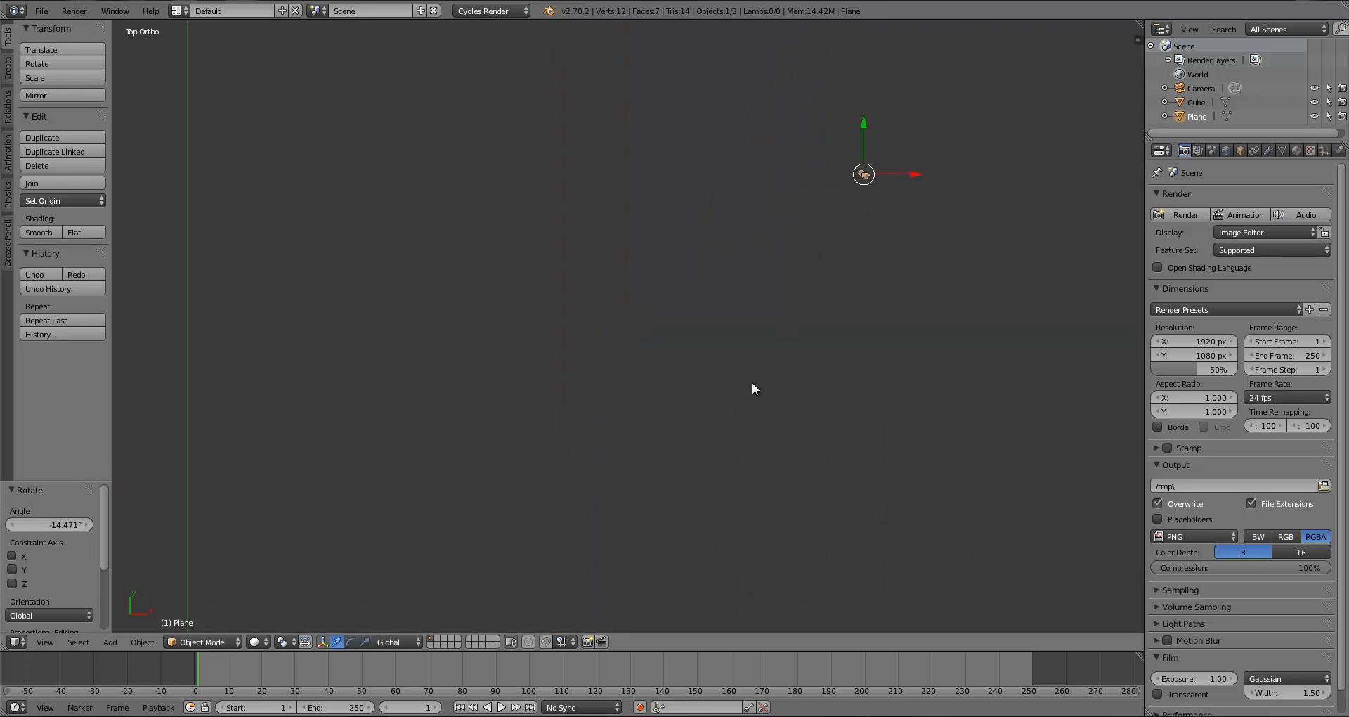
key(r)
click(800, 381)
Inspect the placement of the plane, box and camera from the side, front and angled views
key(KP_3)
key(KP_Decimal)
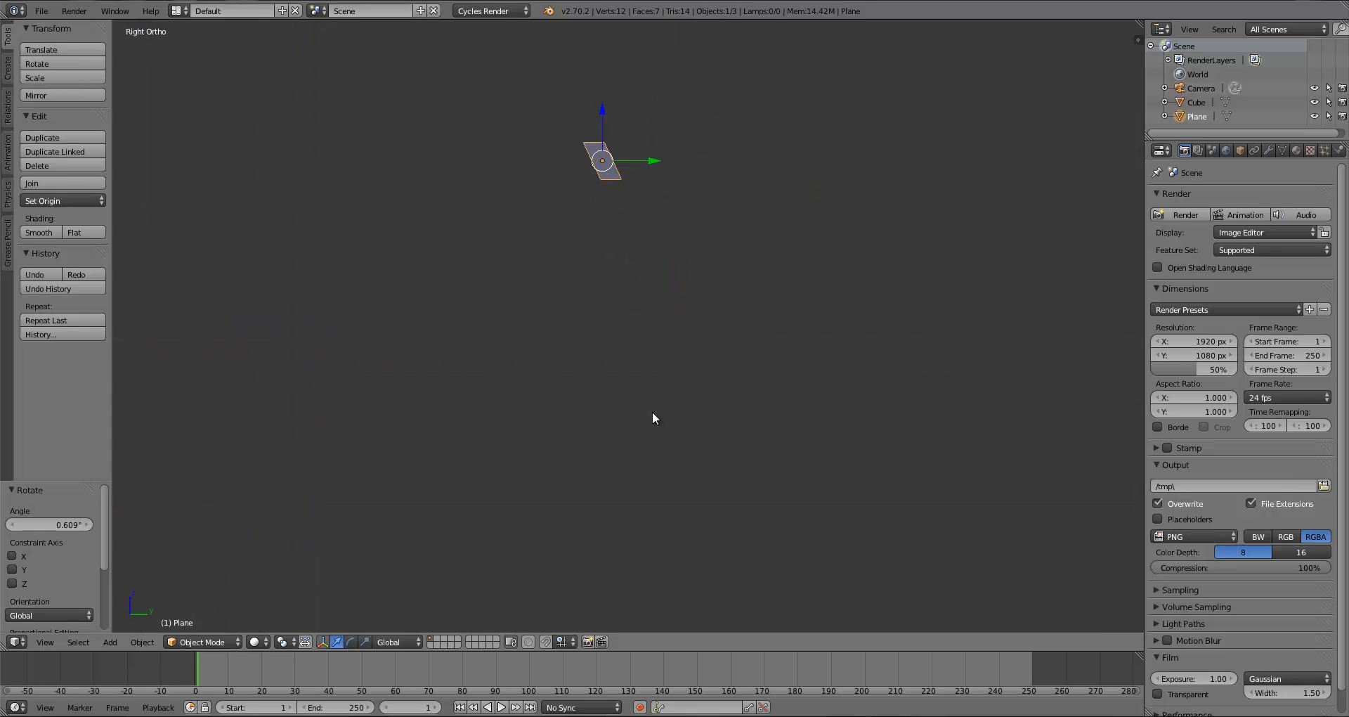
middle_drag(647, 392, 583, 368)
key(KP_1)
scroll(688, 267, up, 8)
key(KP_3)
scroll(593, 336, up, 8)
shift+middle_drag(410, 322, 651, 362)
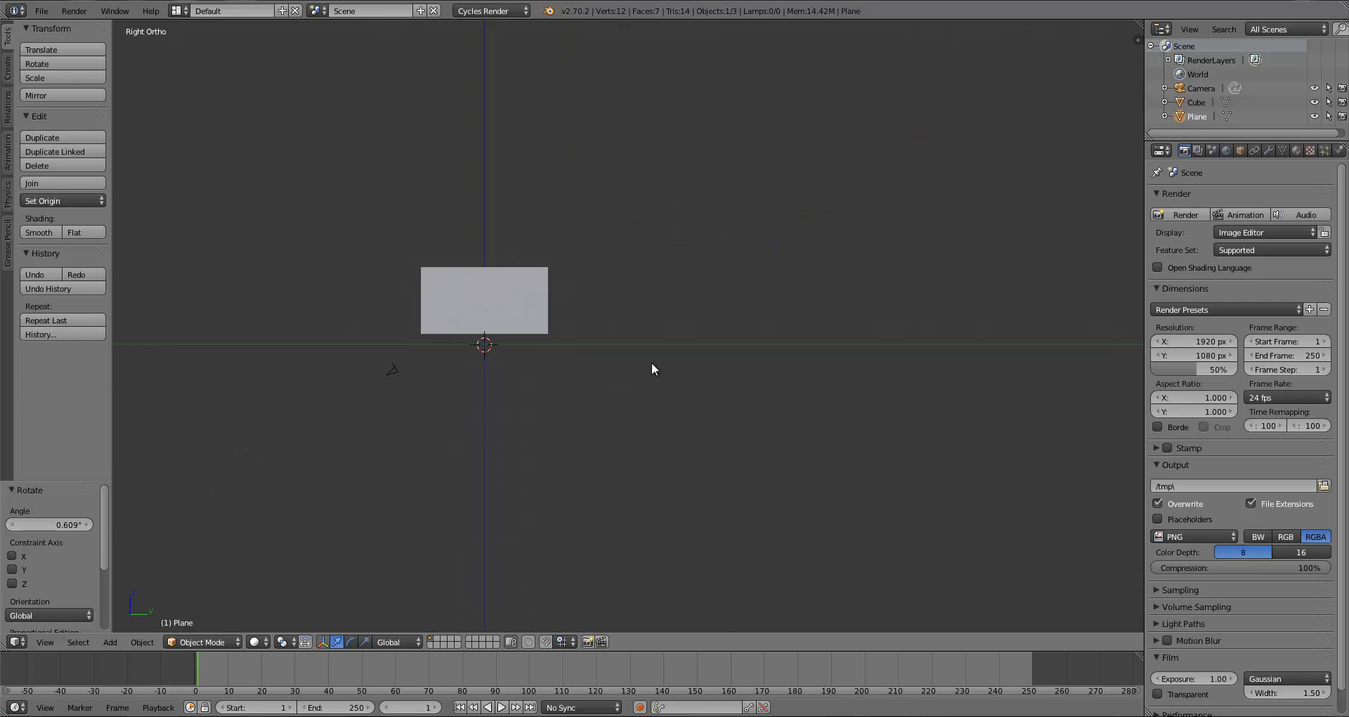
scroll(629, 352, up, 5)
shift+middle_drag(499, 334, 579, 335)
scroll(630, 358, up, 3)
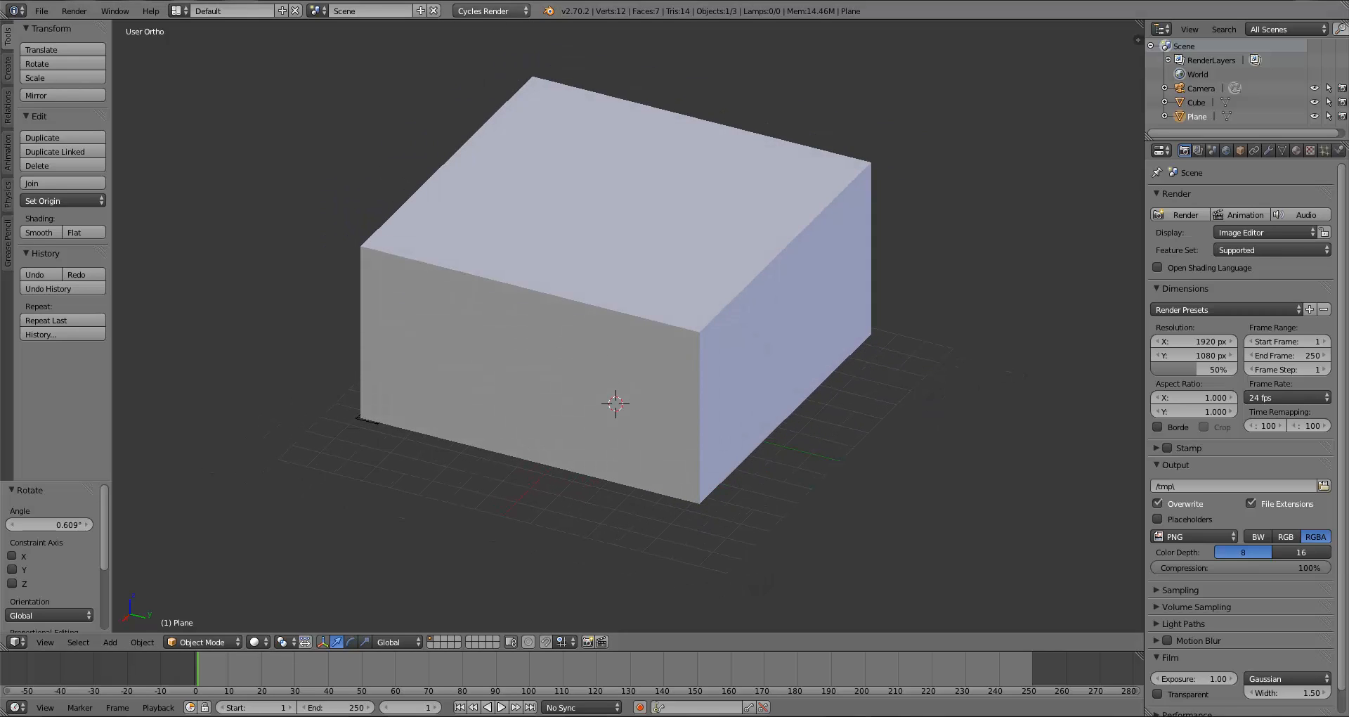
Enable nodes for the world and show its node tree in a Node Editor split off above the 3D view
click(1225, 148)
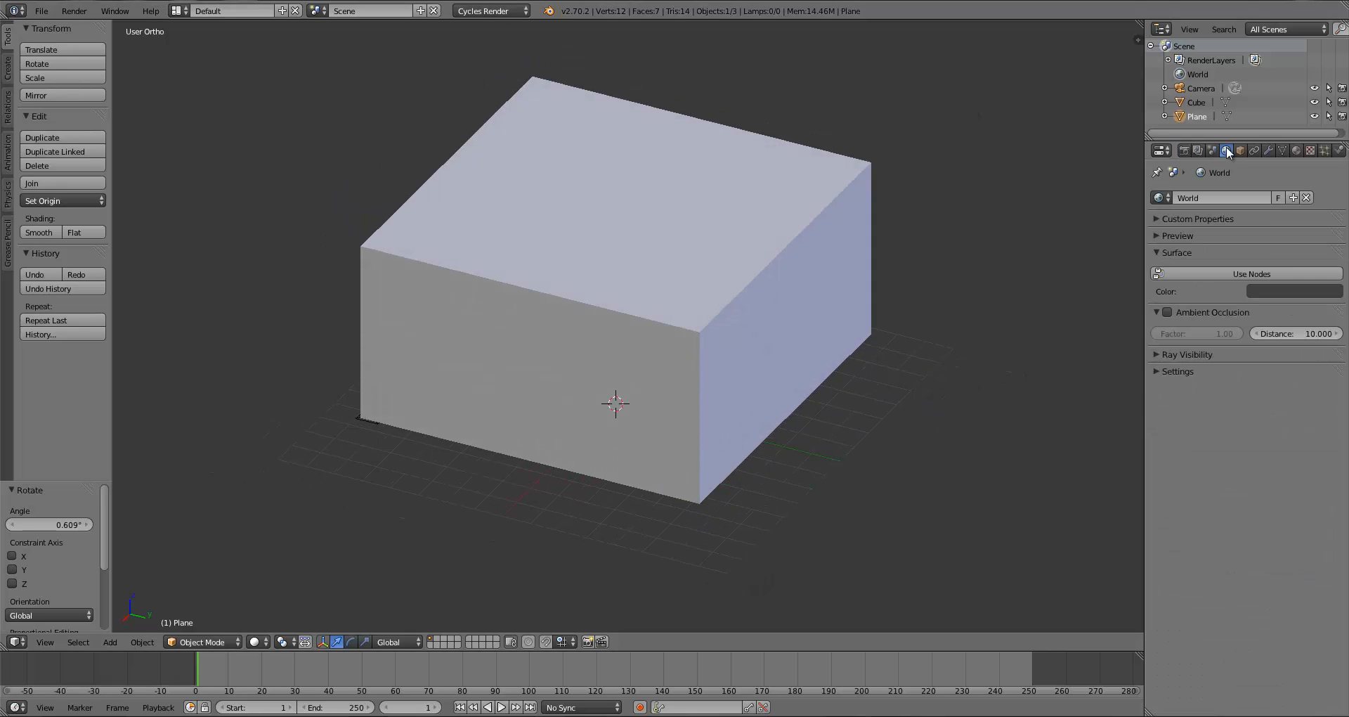
click(1234, 274)
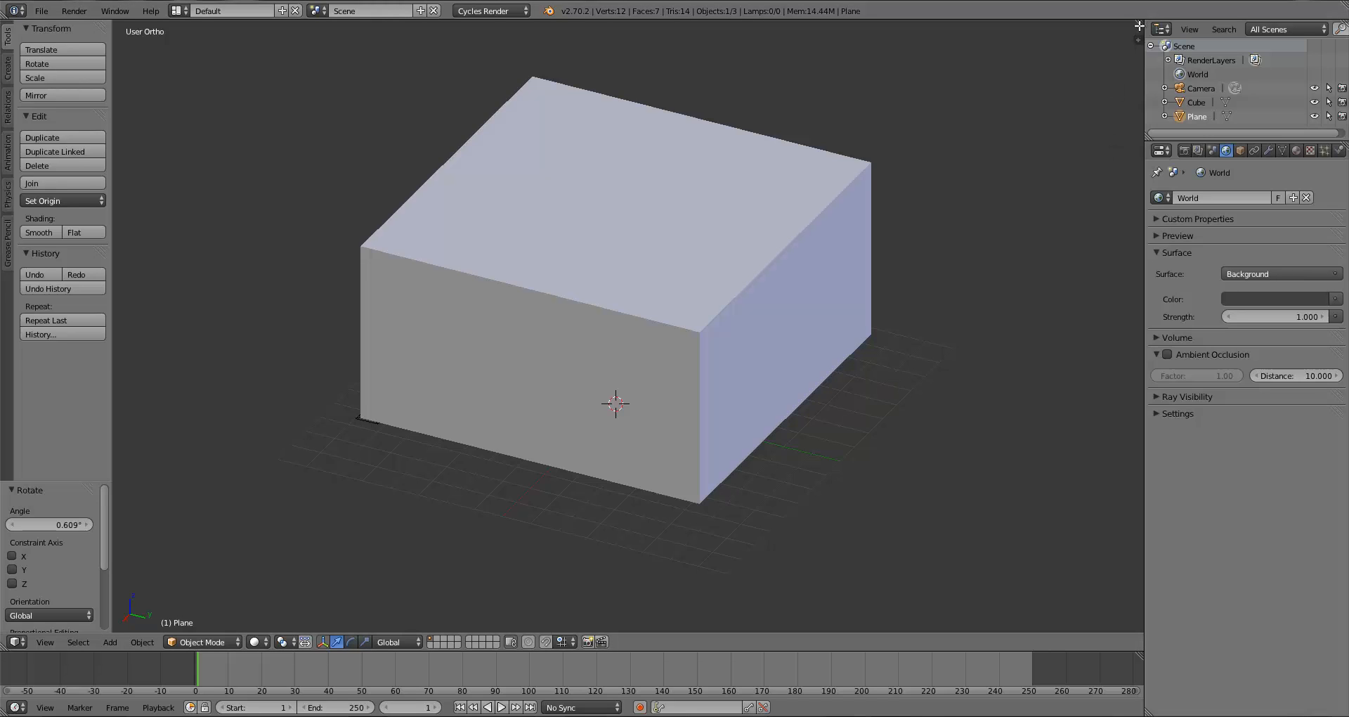
drag(1139, 26, 1028, 358)
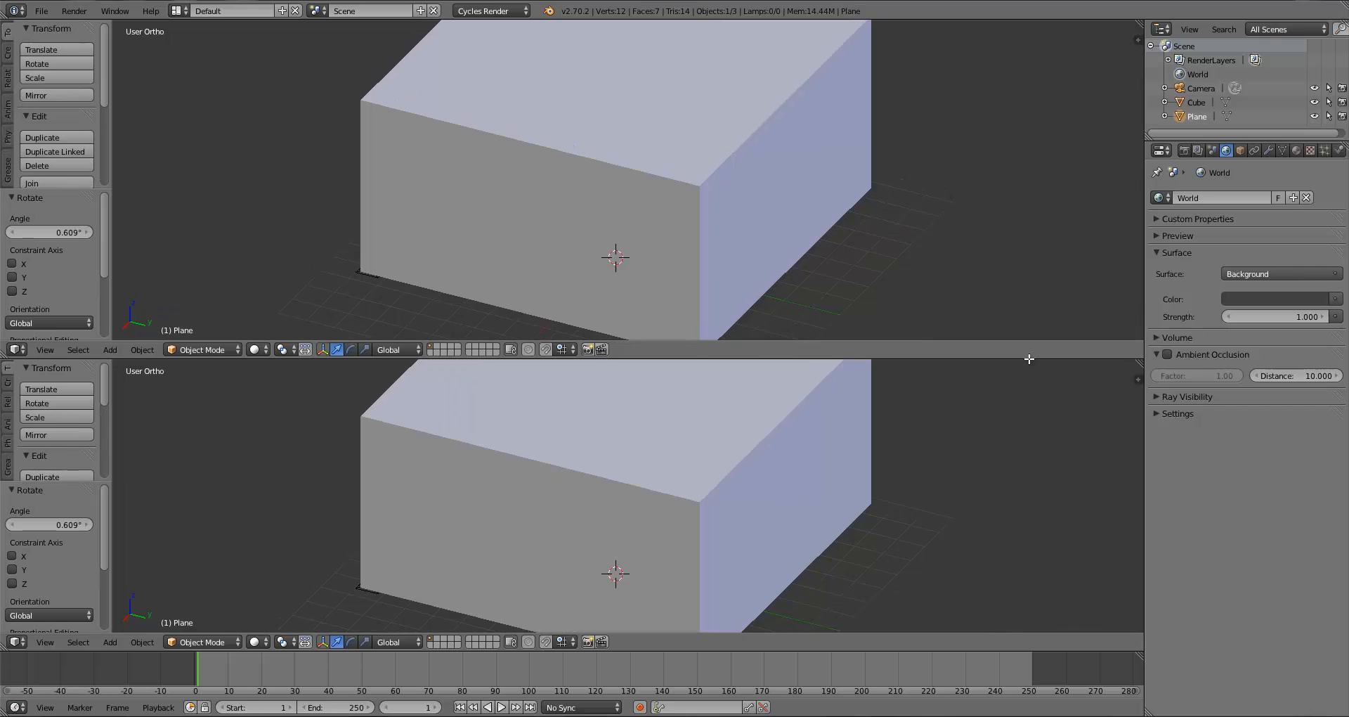
click(22, 348)
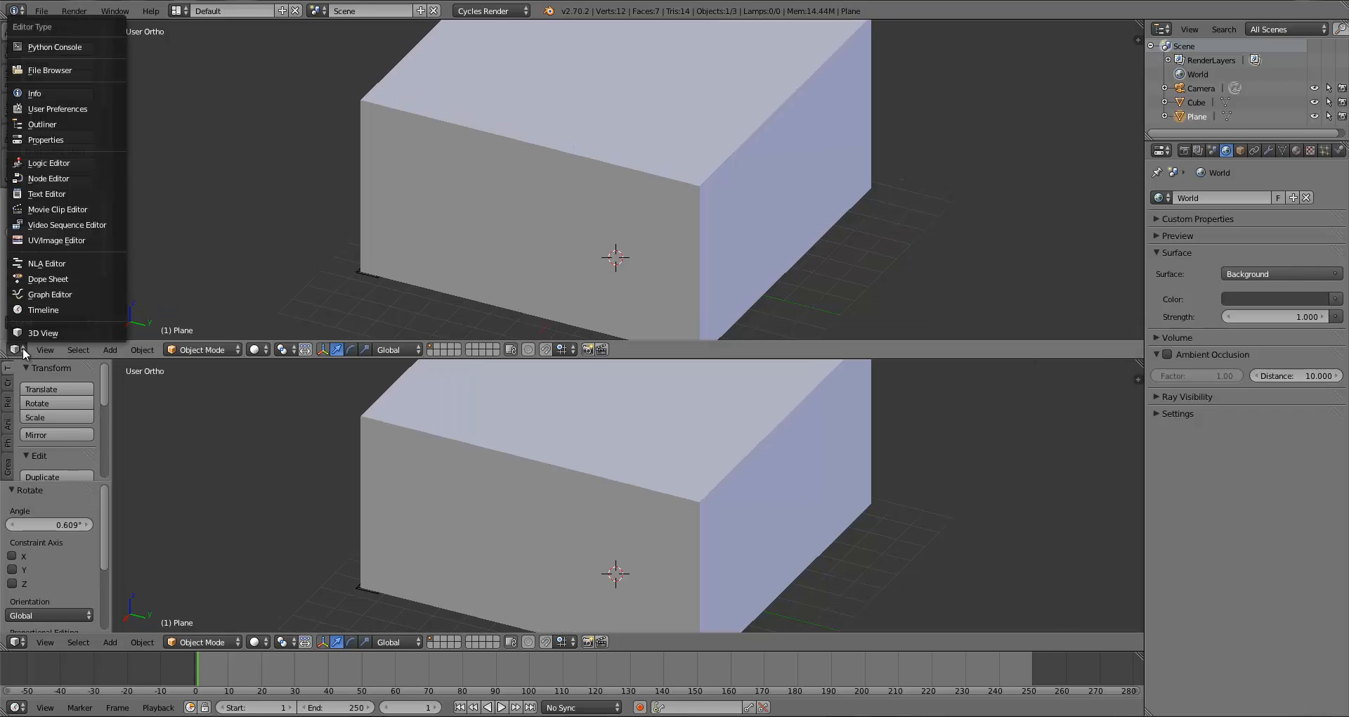
click(41, 178)
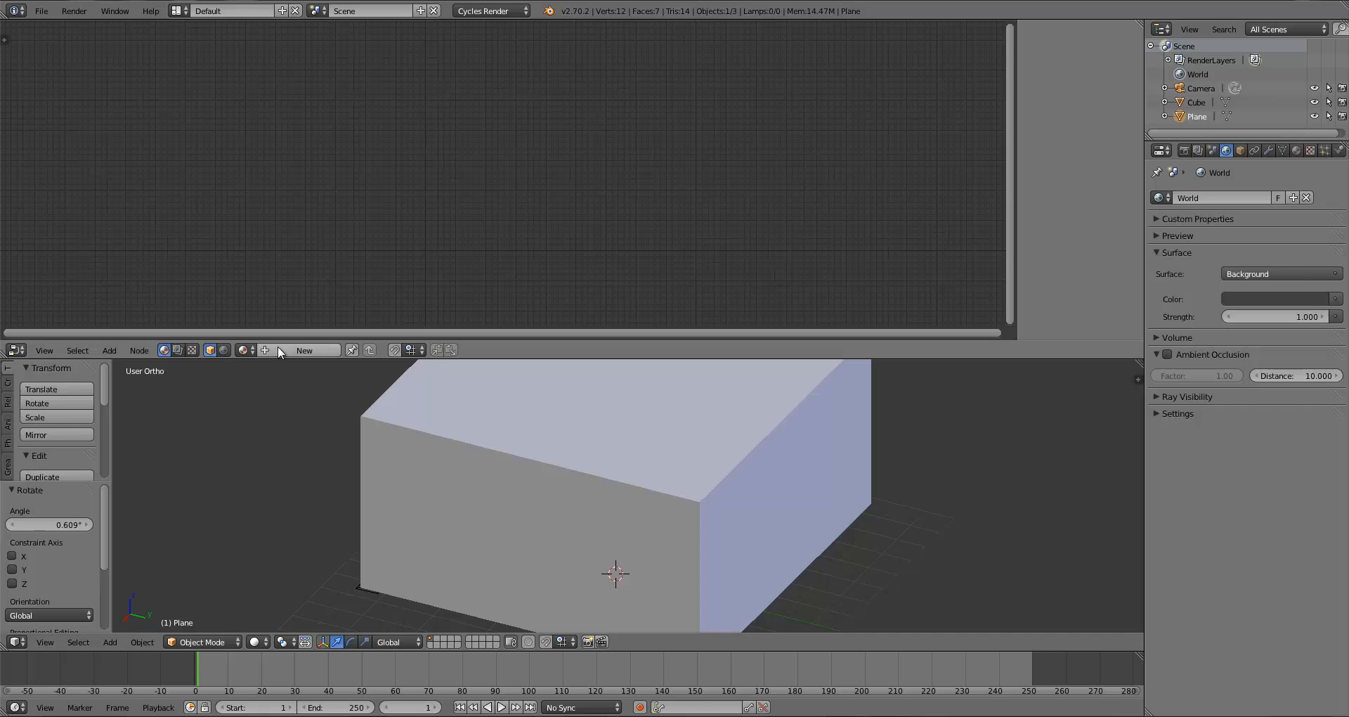
click(224, 350)
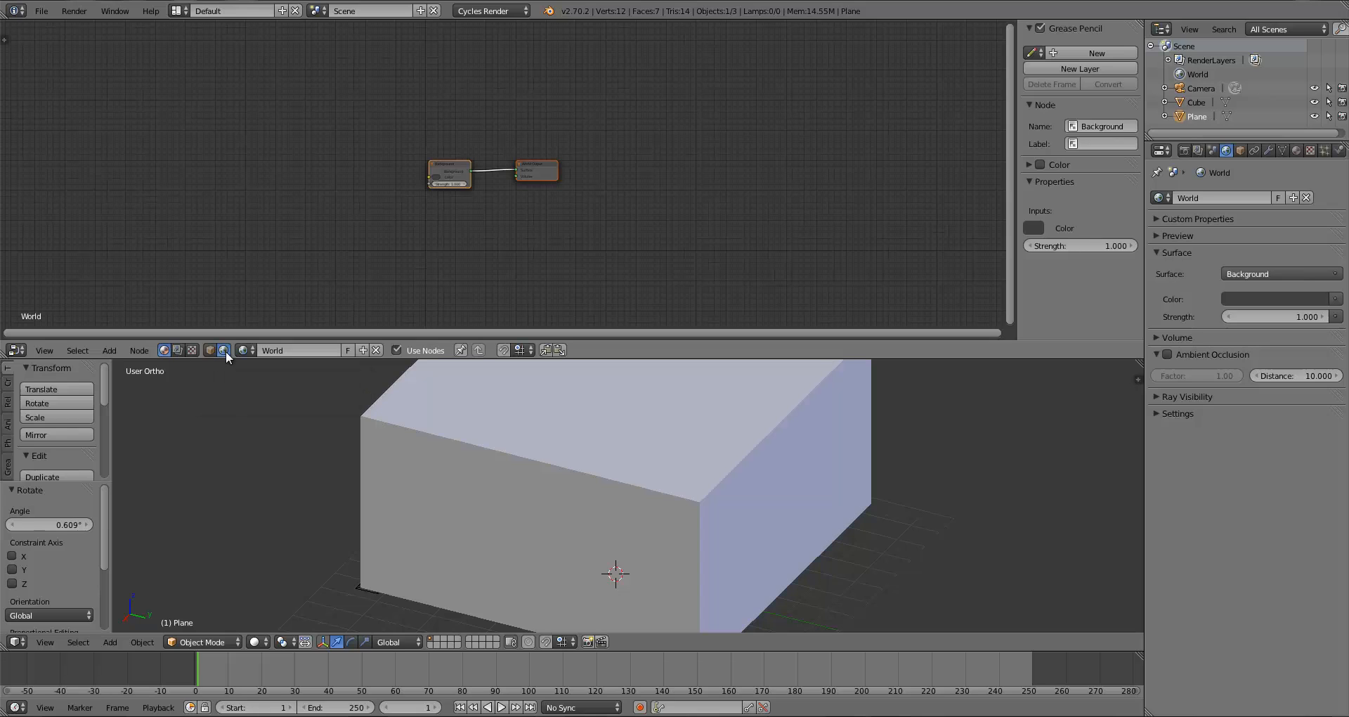
click(208, 350)
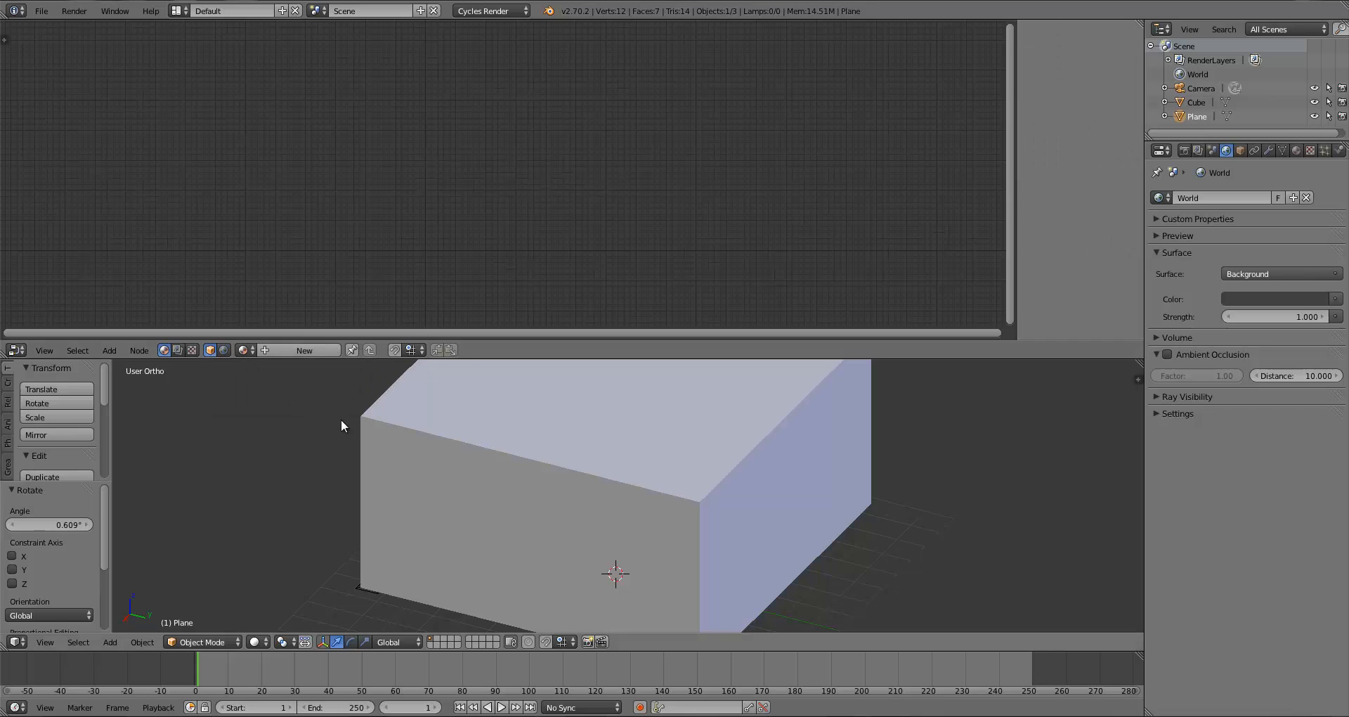
scroll(394, 456, down, 10)
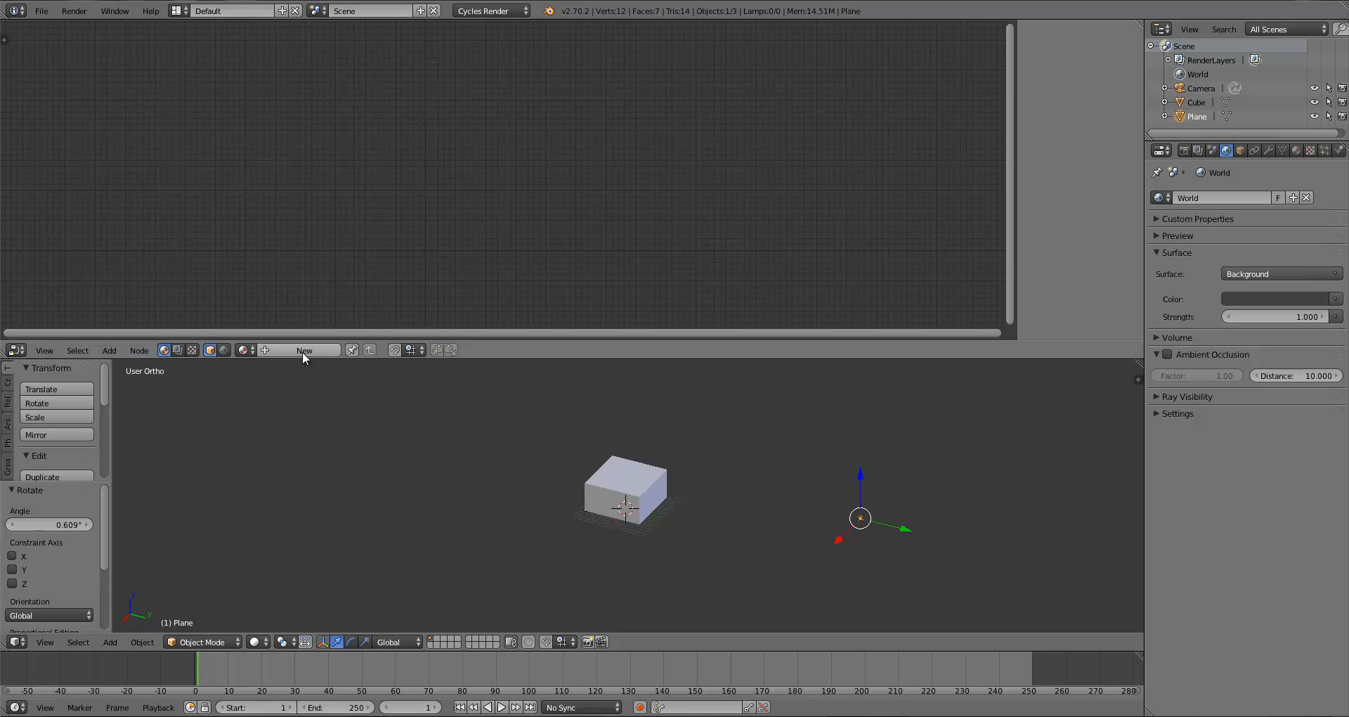
middle_drag(845, 527, 843, 529)
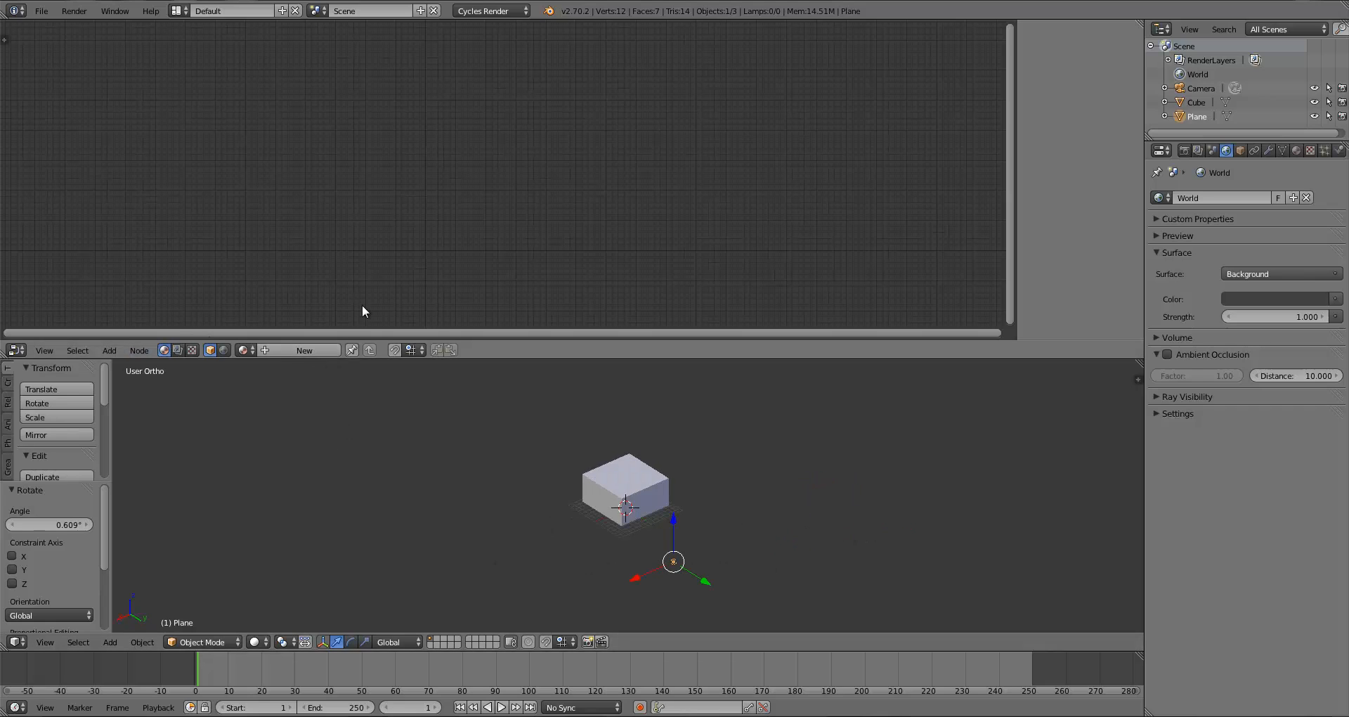
scroll(655, 521, up, 7)
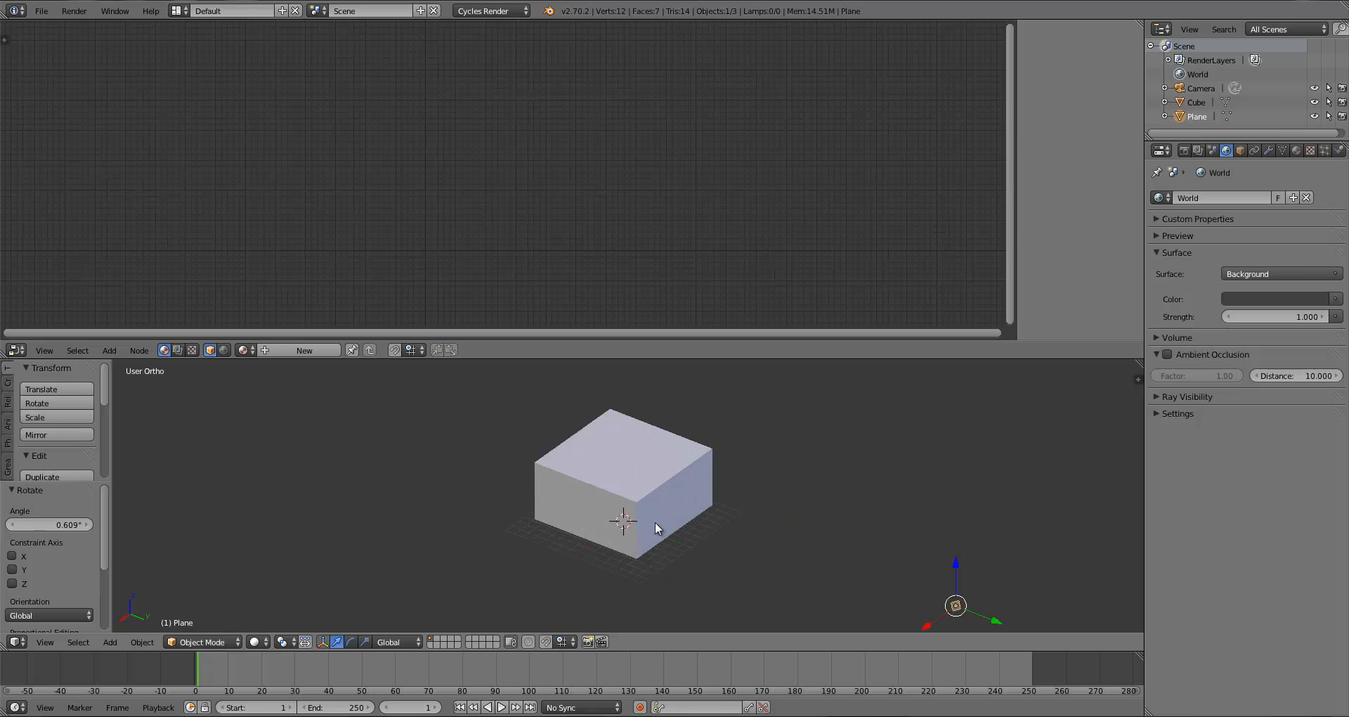
click(223, 350)
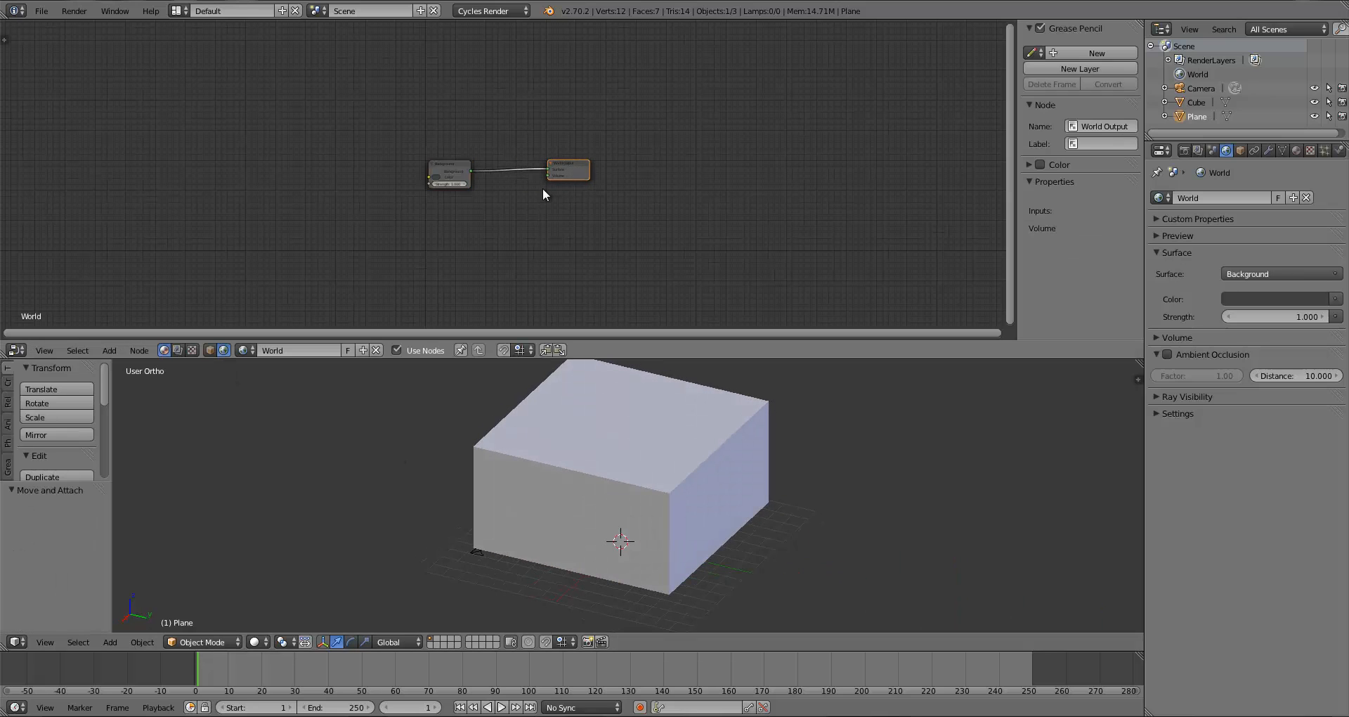
Spread the Background and World Output nodes apart and deselect them
scroll(543, 187, up, 3)
drag(542, 186, 738, 146)
drag(381, 165, 507, 125)
key(a)
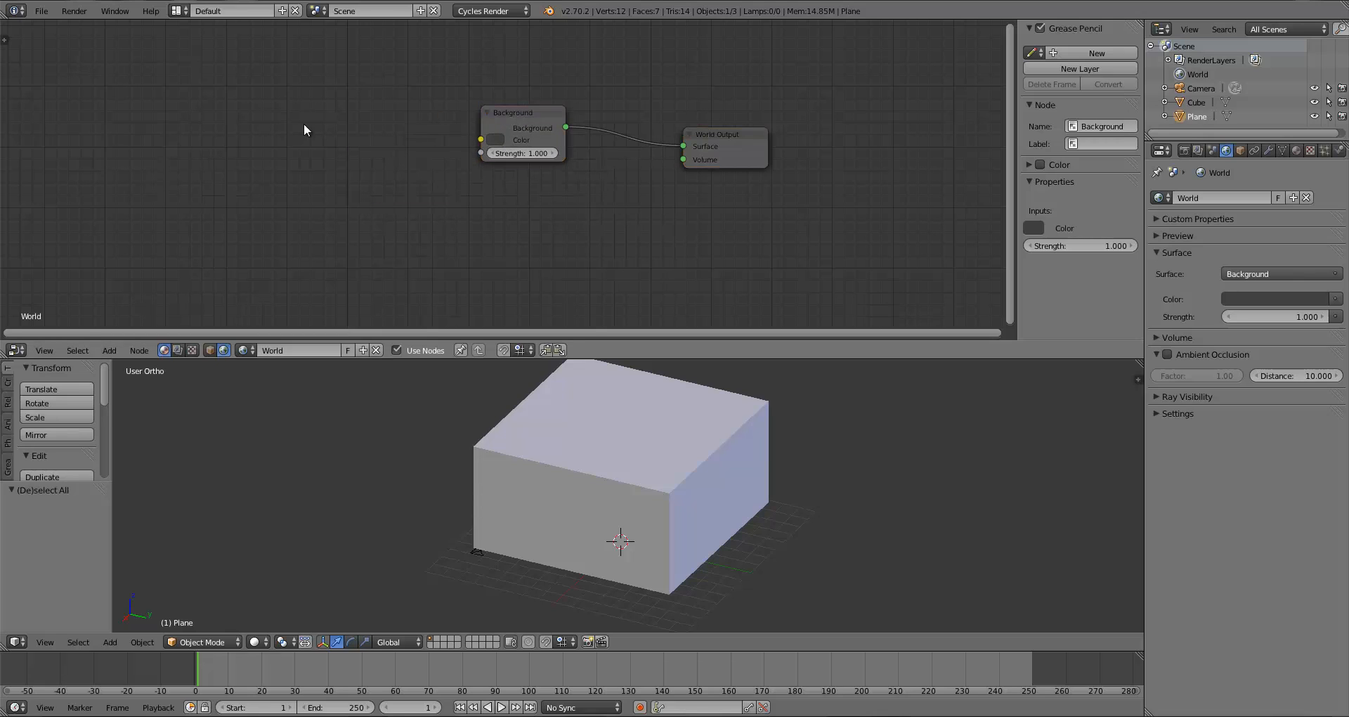
Add a Sky Texture node and link its Color output to the Background node's Color input
key(shift+a)
mouse_move(253, 184)
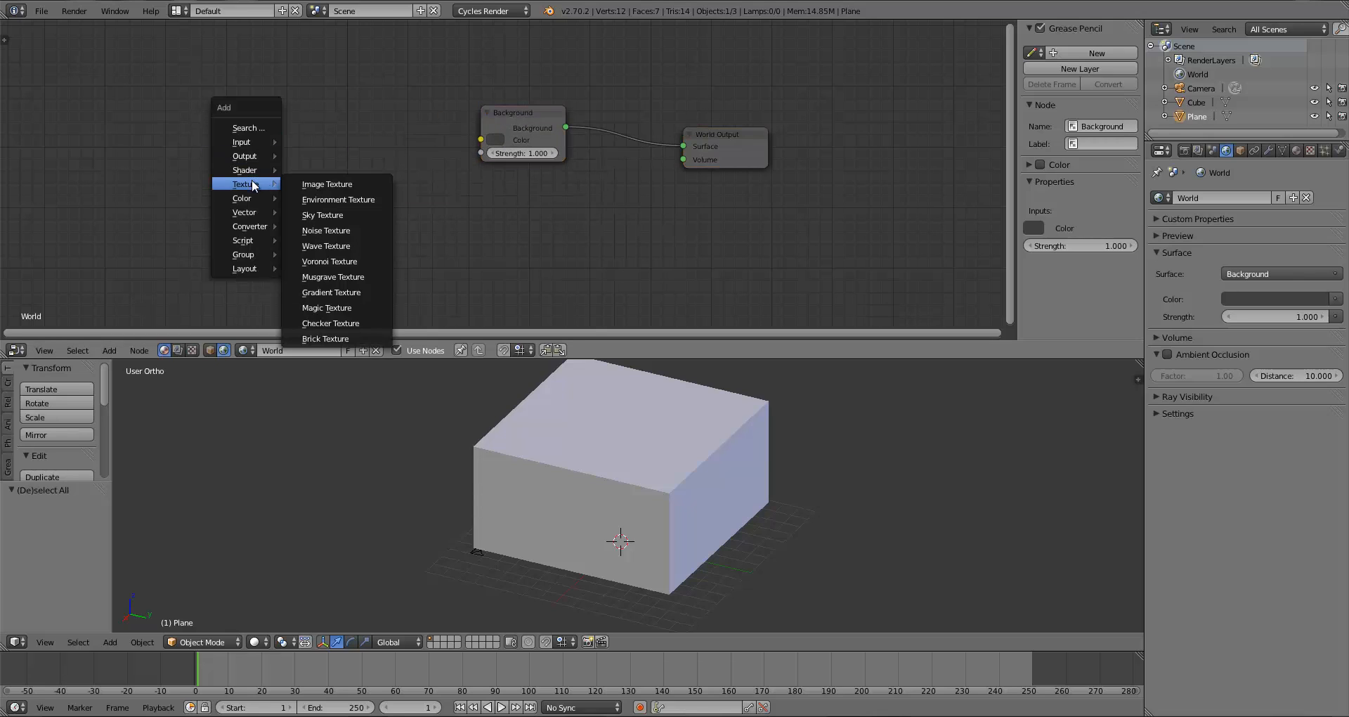
click(331, 212)
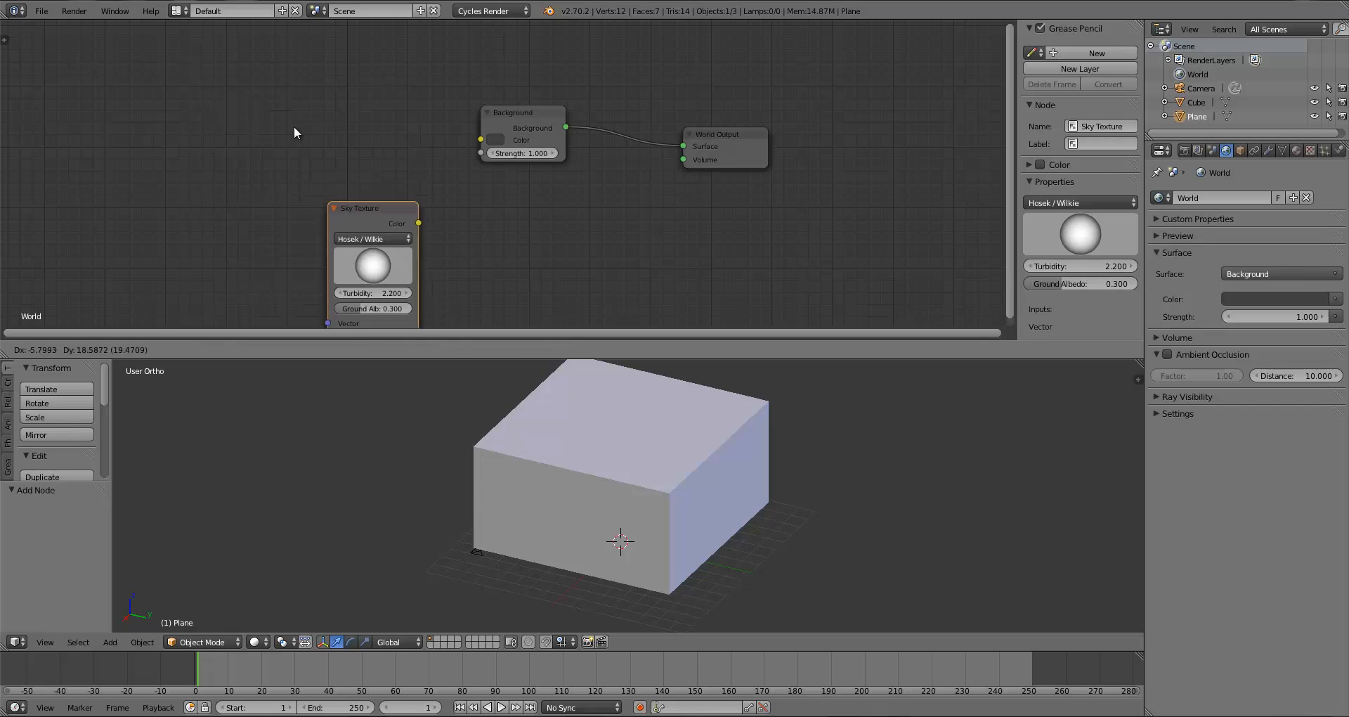
click(298, 95)
drag(324, 93, 481, 139)
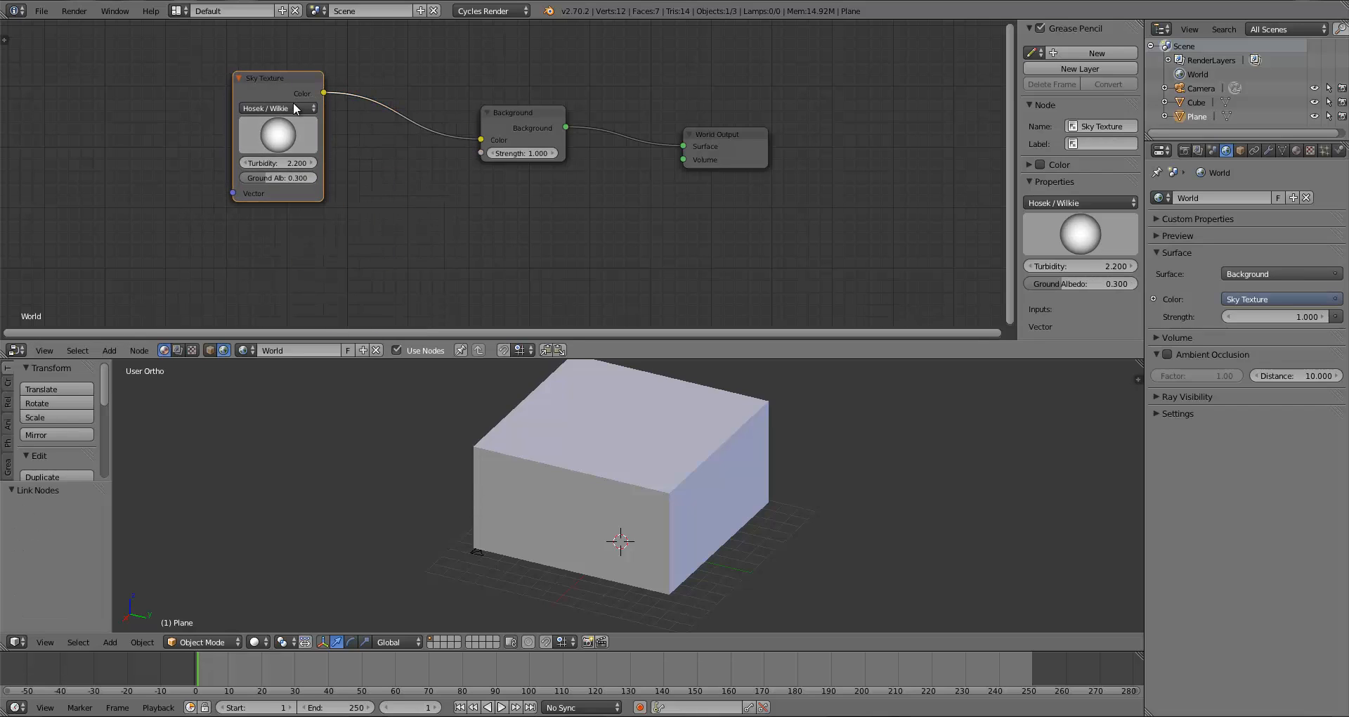
drag(293, 103, 332, 90)
Switch the 3D view to Rendered shading and look through the camera
scroll(383, 201, down, 1)
scroll(529, 431, down, 5)
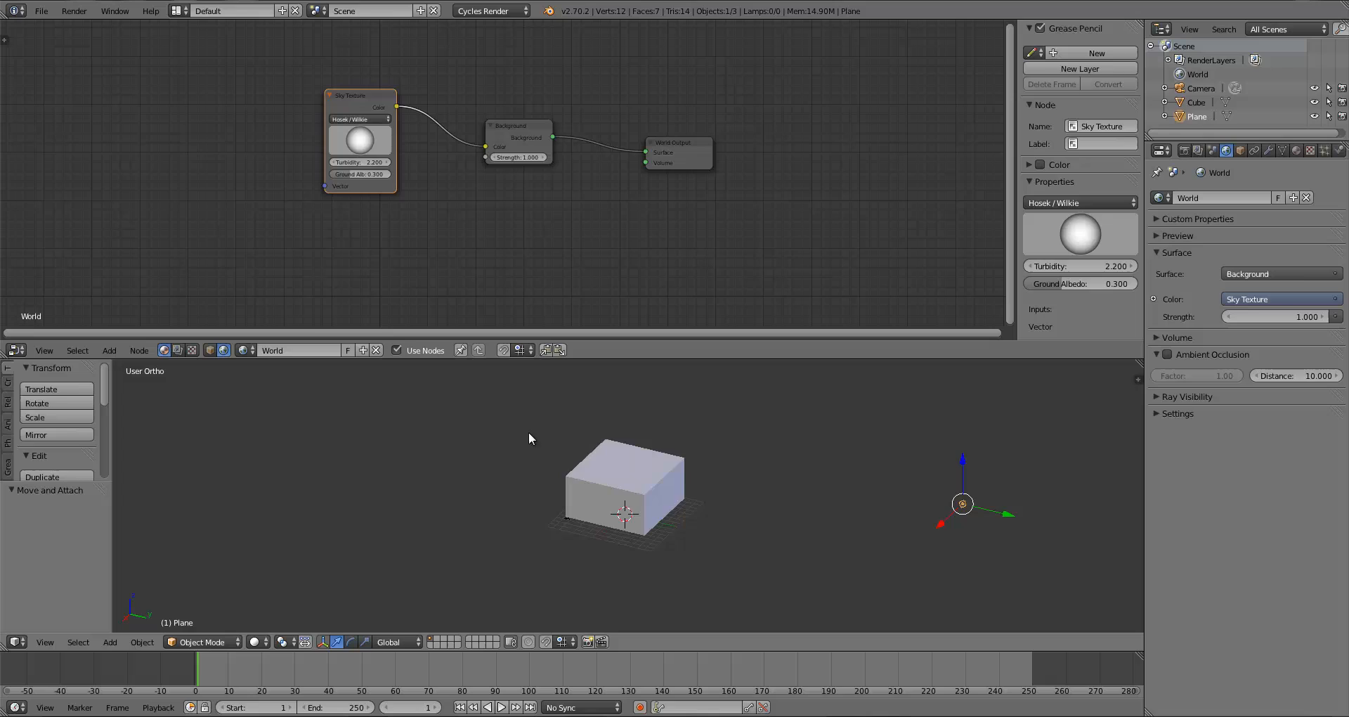
click(255, 641)
click(302, 550)
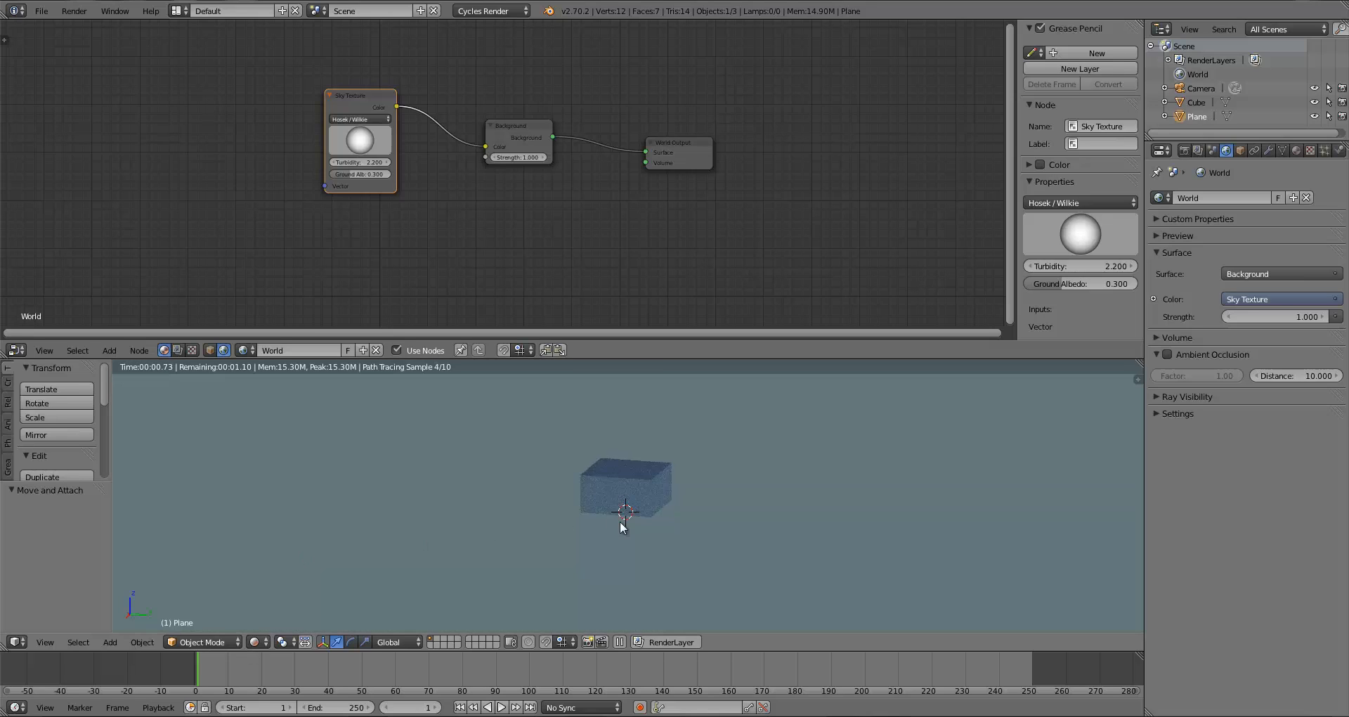
middle_drag(685, 507, 663, 466)
key(KP_0)
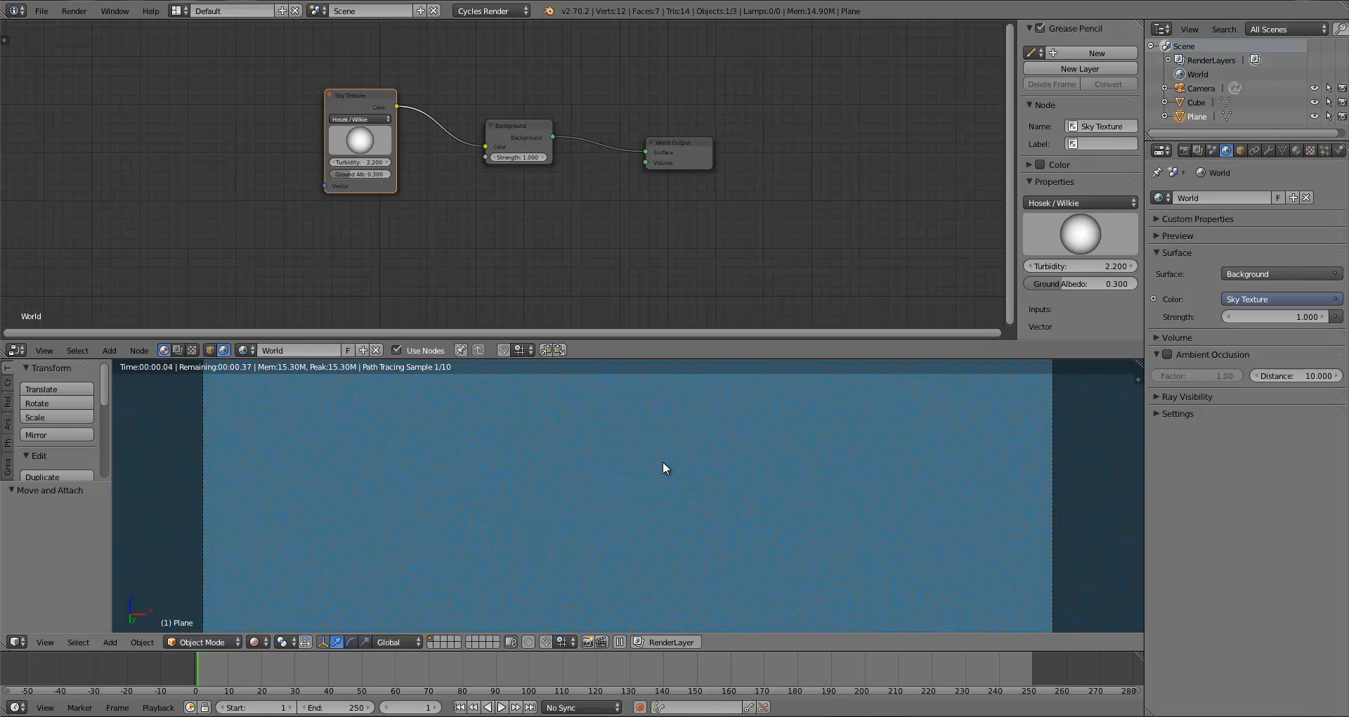
Hide the cloud box and fit the whole camera frame in the rendered view
right_click(626, 497)
key(h)
scroll(625, 492, down, 5)
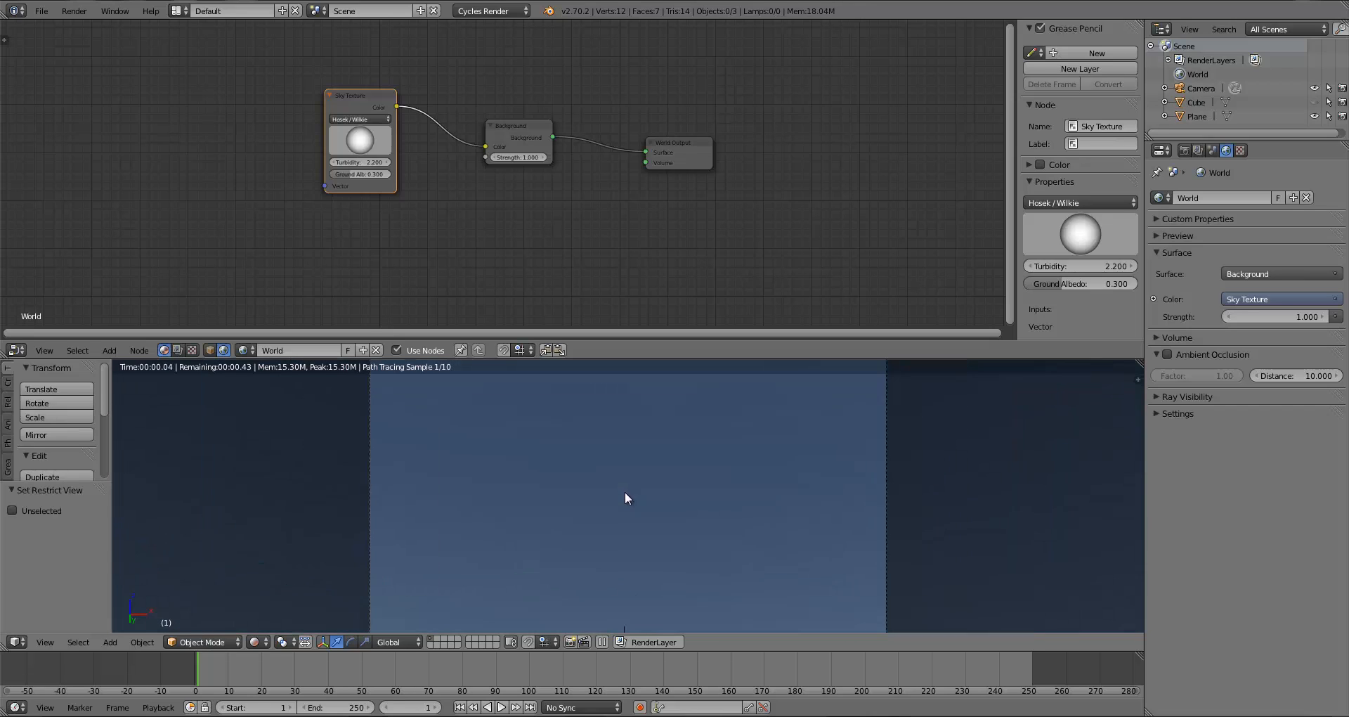
scroll(622, 496, up, 4)
scroll(622, 496, down, 2)
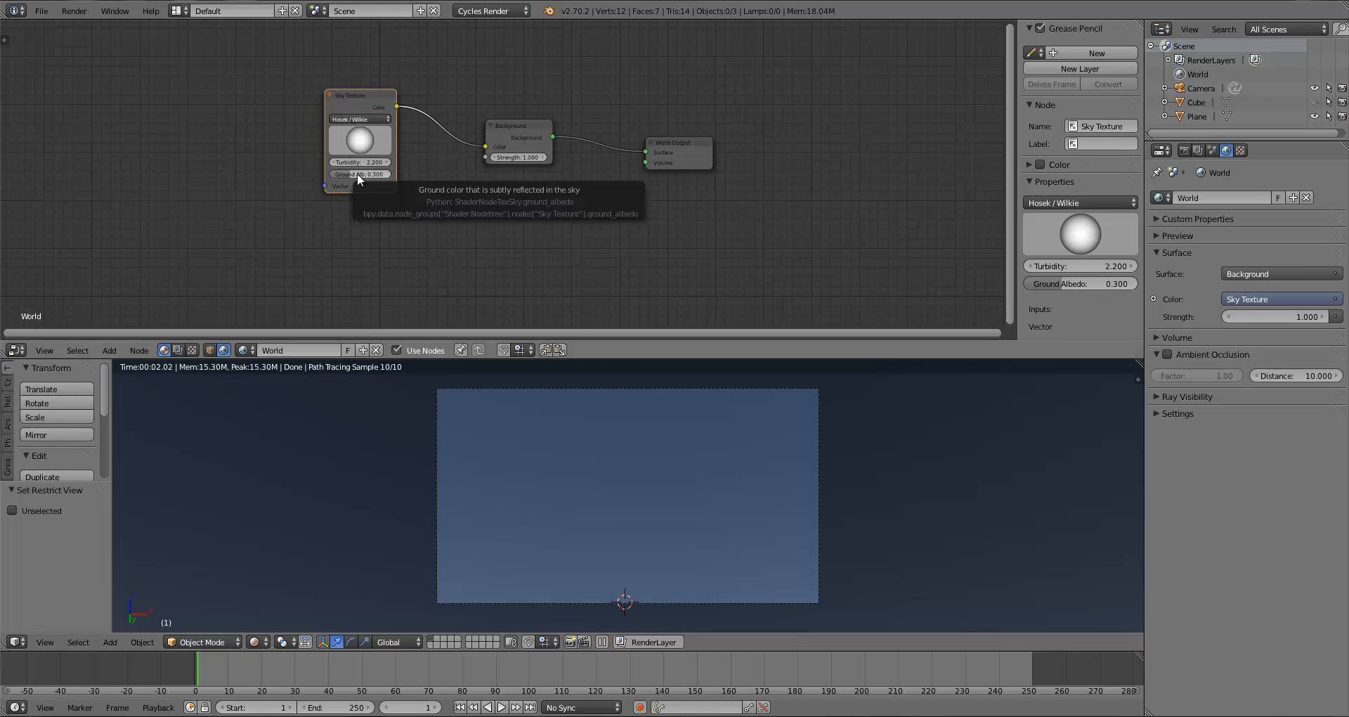
Set the Background node's strength to 1.2 and then reduce it to 1.15
drag(340, 100, 332, 98)
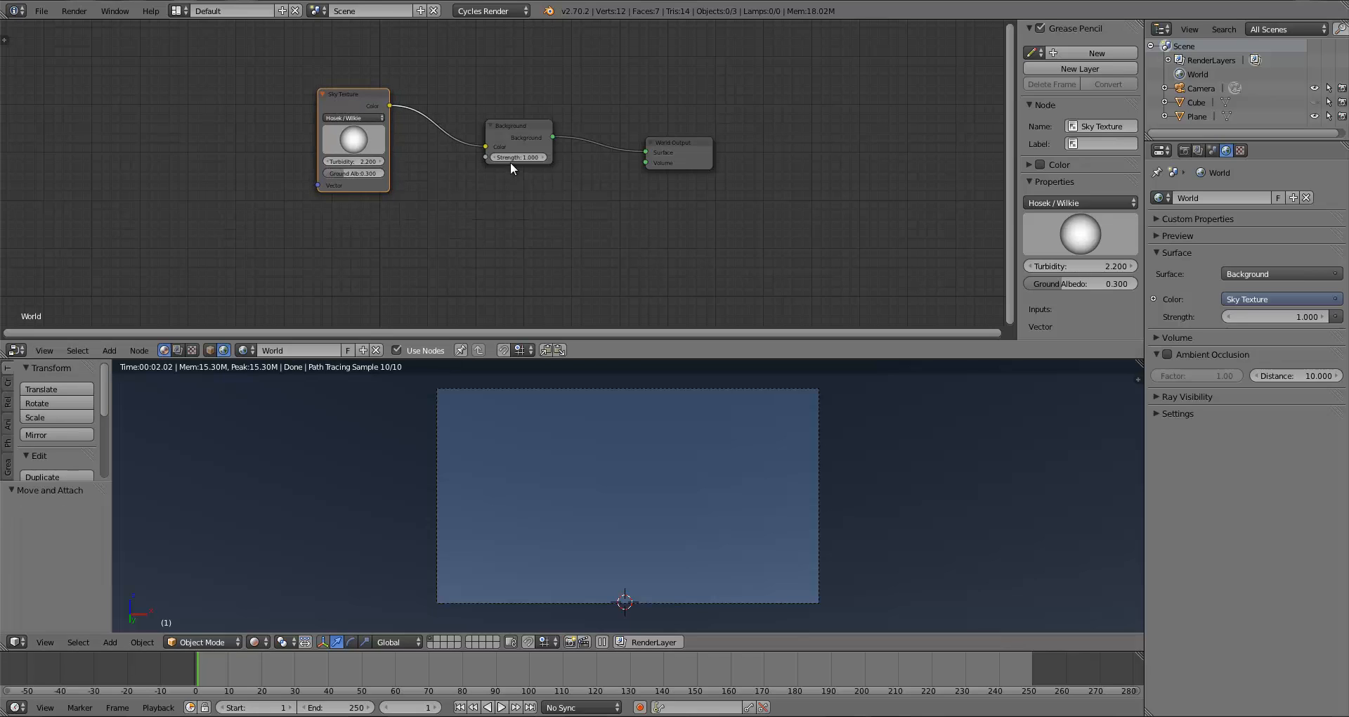
text(.2)
key(Return)
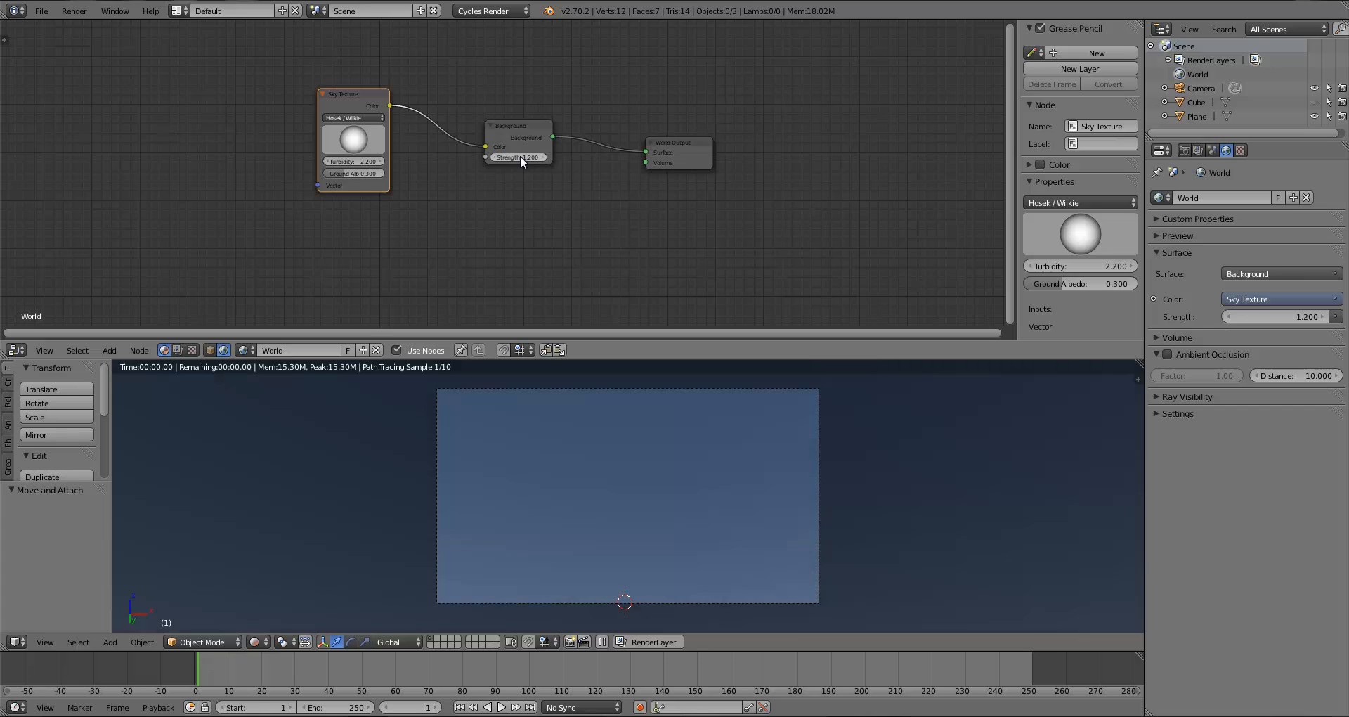
click(520, 158)
text(1.15)
key(Return)
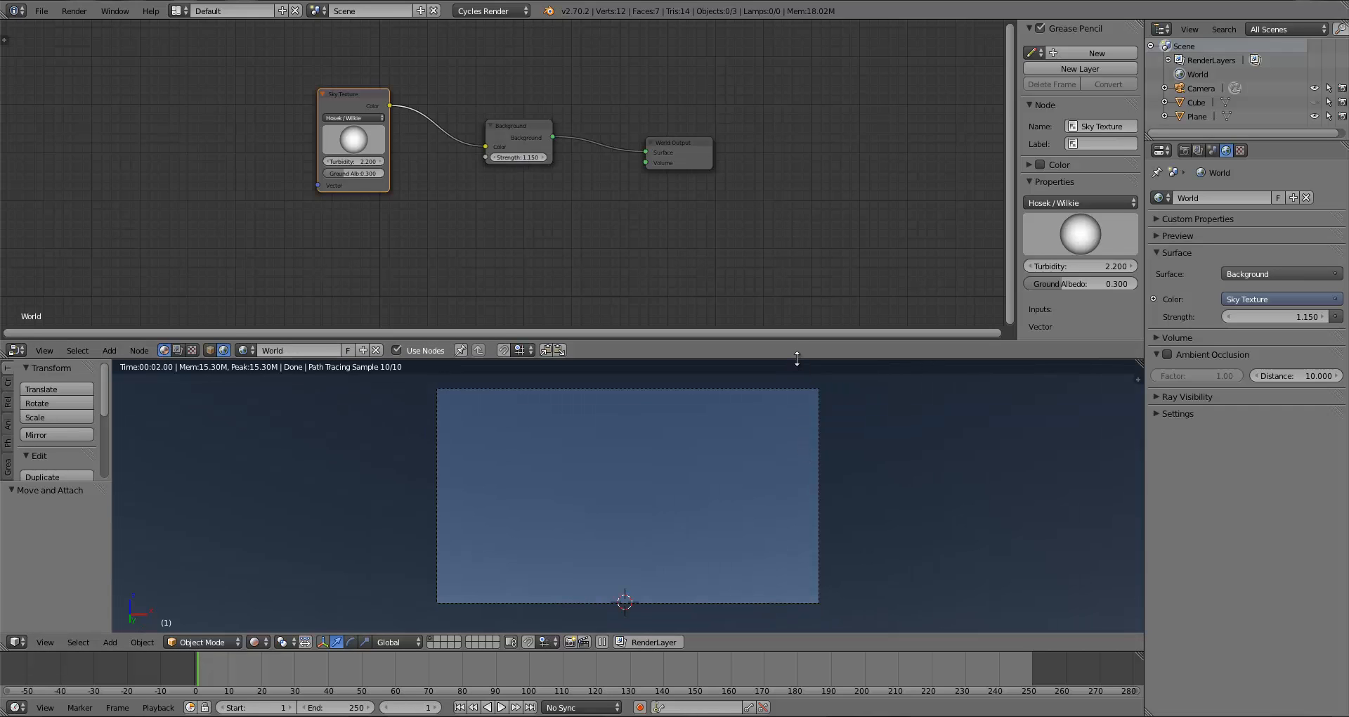
Enlarge the rendered view and rearrange the nodes, with Background close to World Output and Sky Texture farther before it
drag(797, 353, 800, 248)
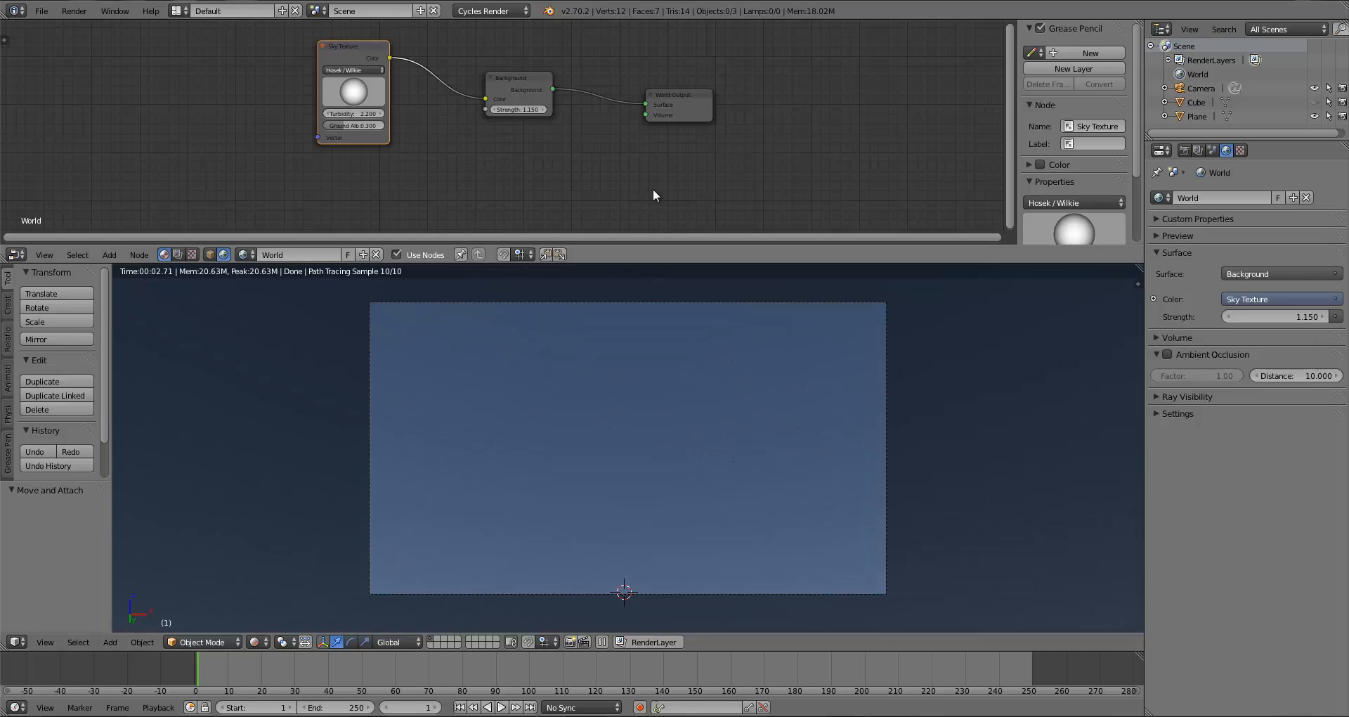
drag(676, 119, 755, 108)
drag(517, 83, 553, 78)
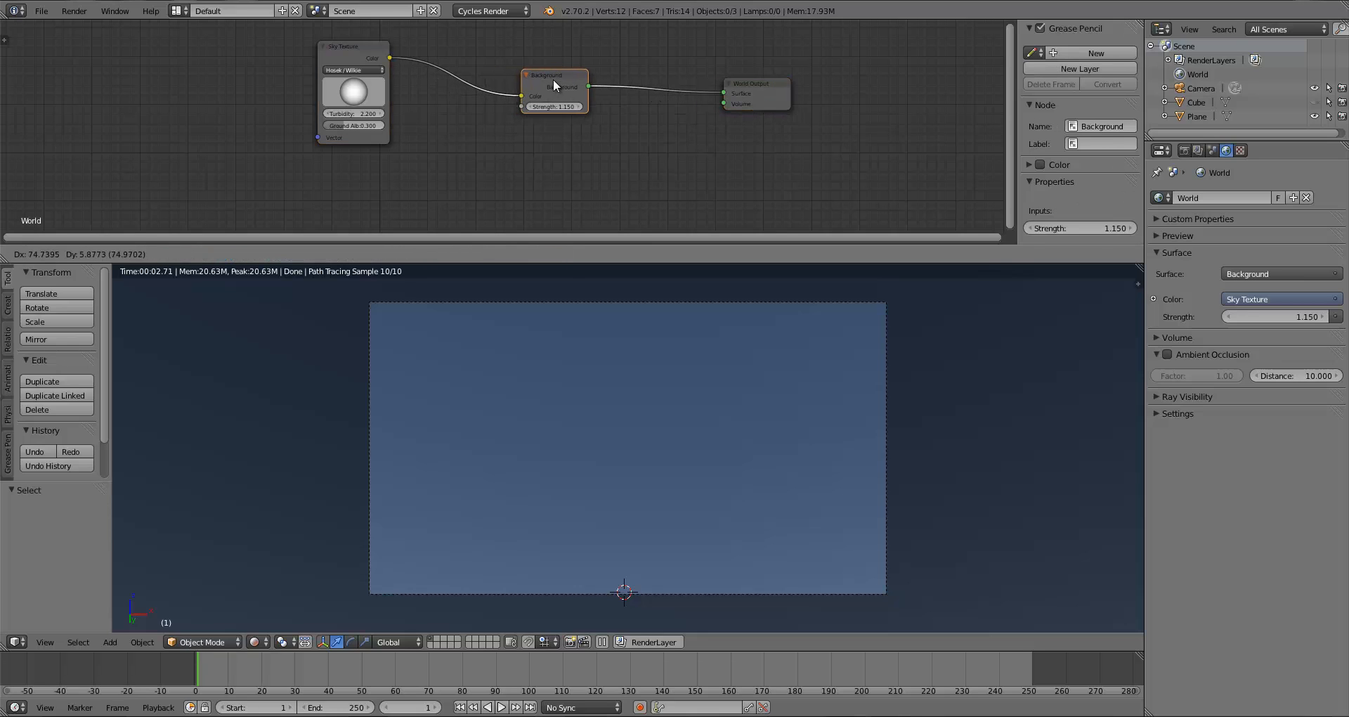
drag(336, 56, 314, 63)
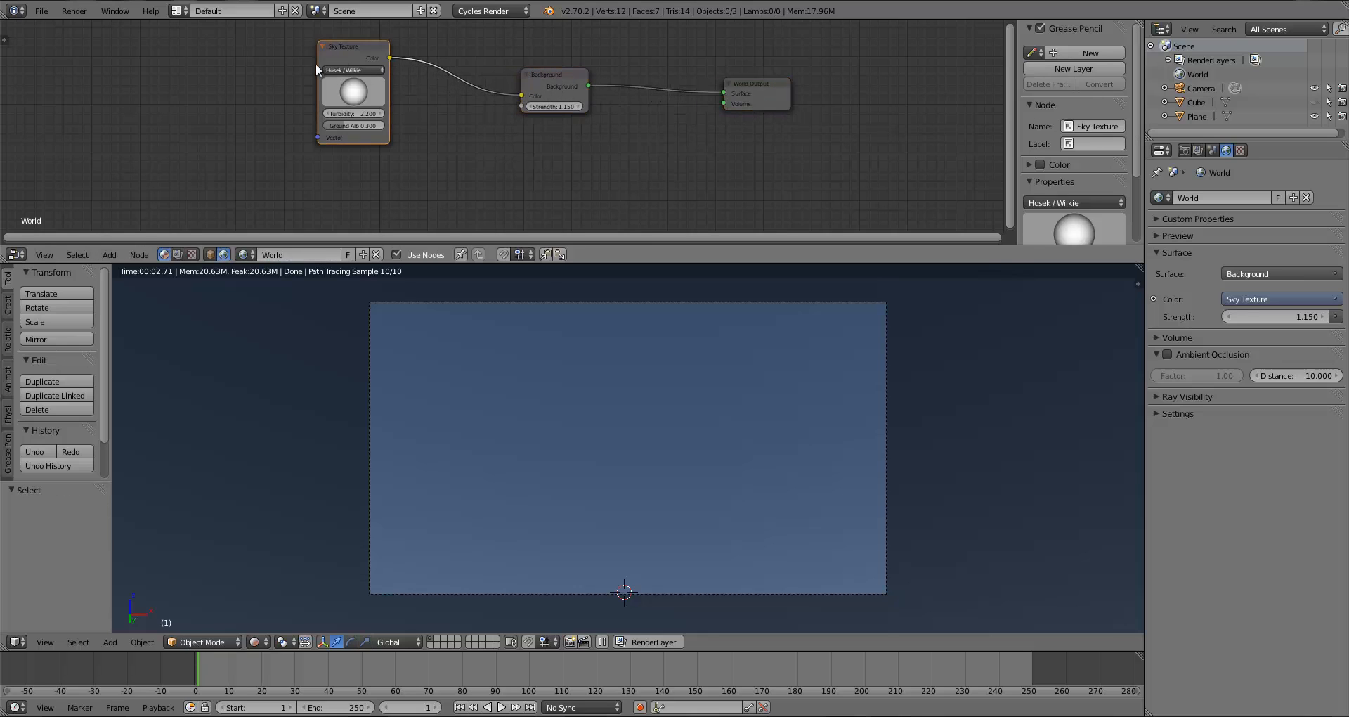
drag(562, 80, 531, 79)
drag(739, 91, 689, 86)
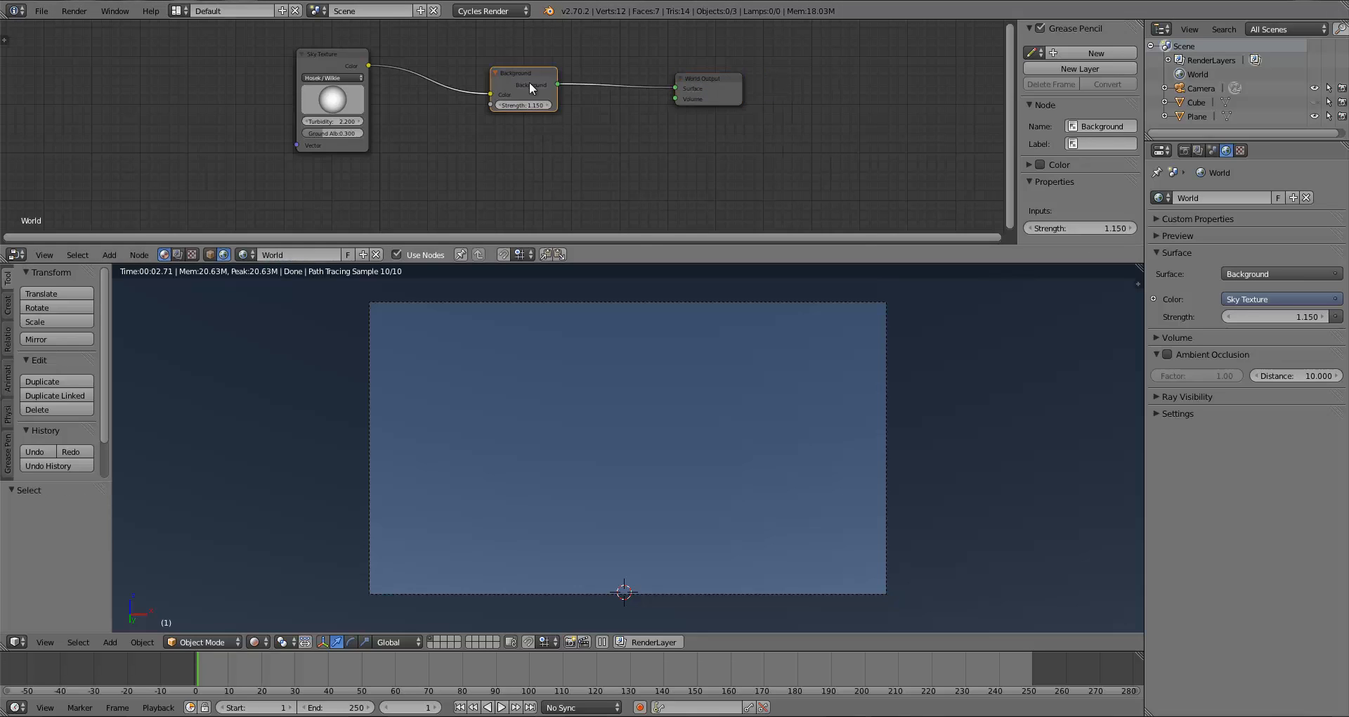
drag(529, 82, 608, 87)
drag(314, 54, 355, 53)
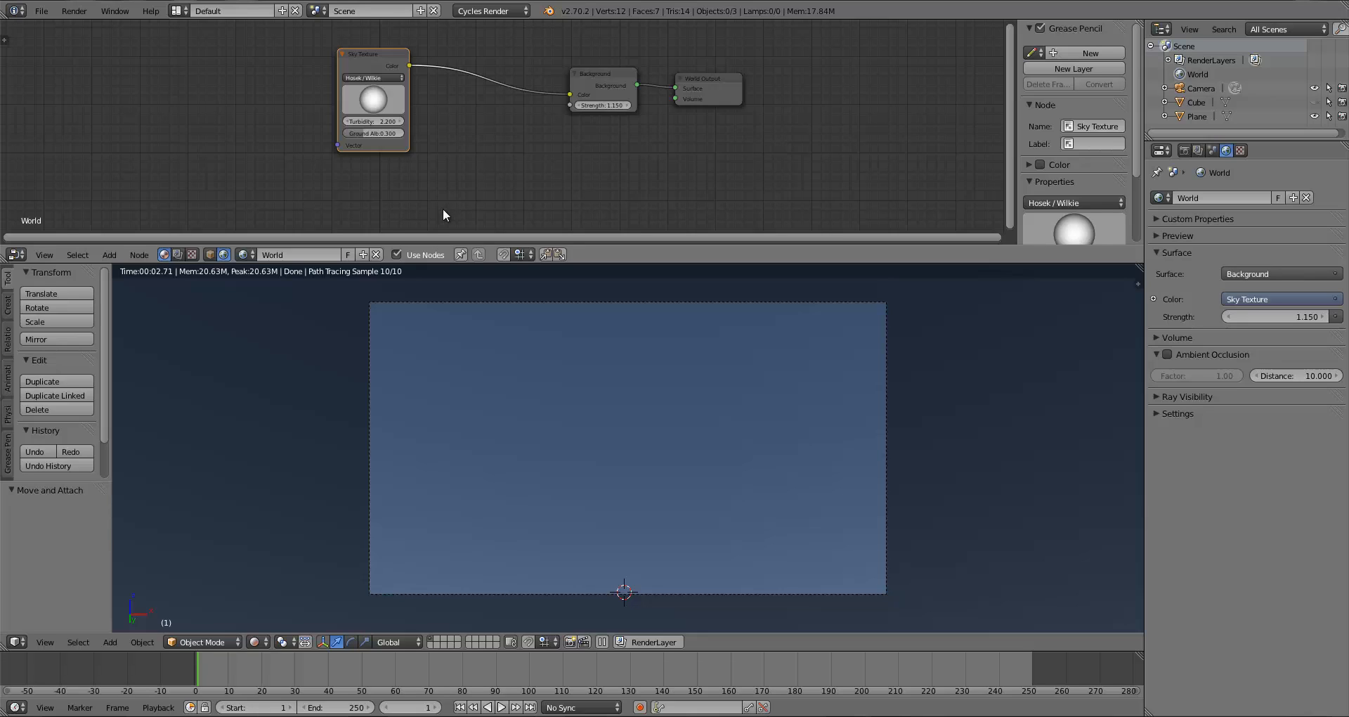
mouse_move(373, 69)
mouse_down()
mouse_move(387, 115)
mouse_move(367, 117)
mouse_move(398, 119)
mouse_move(394, 86)
mouse_move(351, 67)
mouse_move(416, 76)
mouse_move(386, 119)
mouse_up()
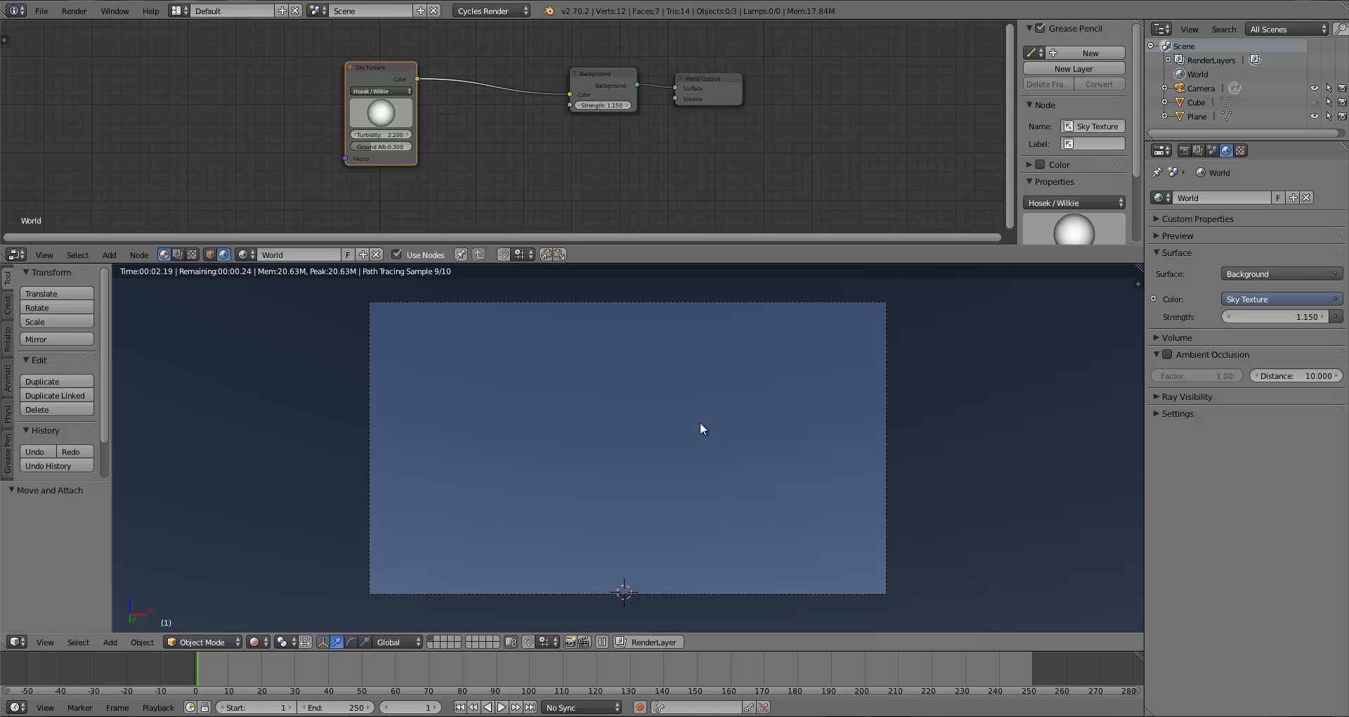
Leave Rendered shading, enlarge the 3D view, unhide the cloud box and display it in Solid shading
key(z)
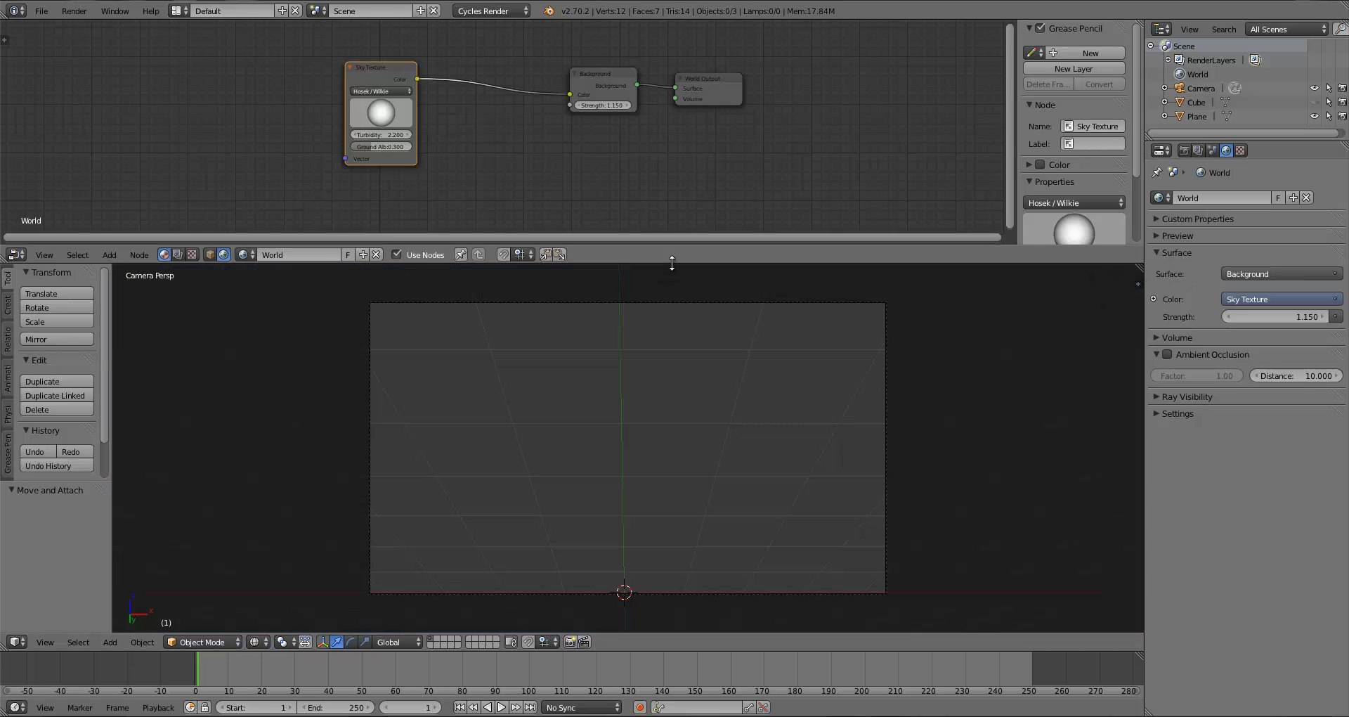
drag(672, 263, 676, 187)
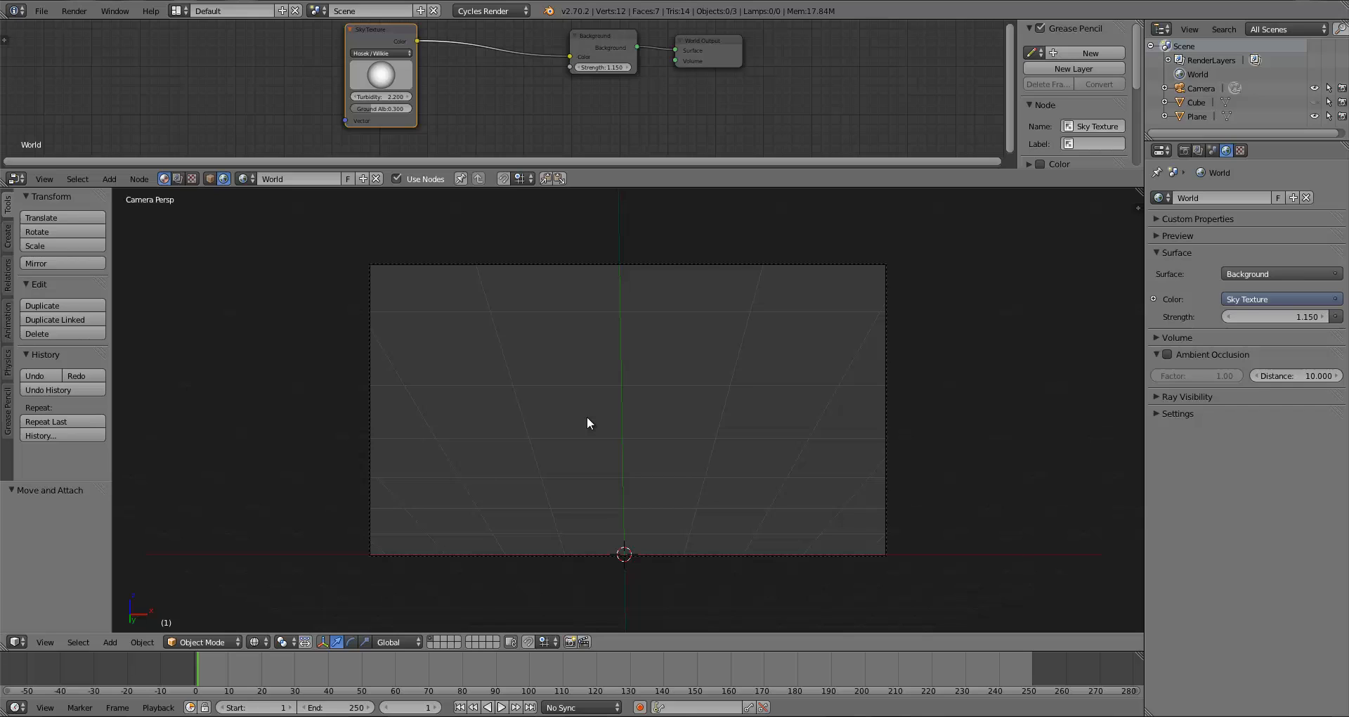
key(alt+h)
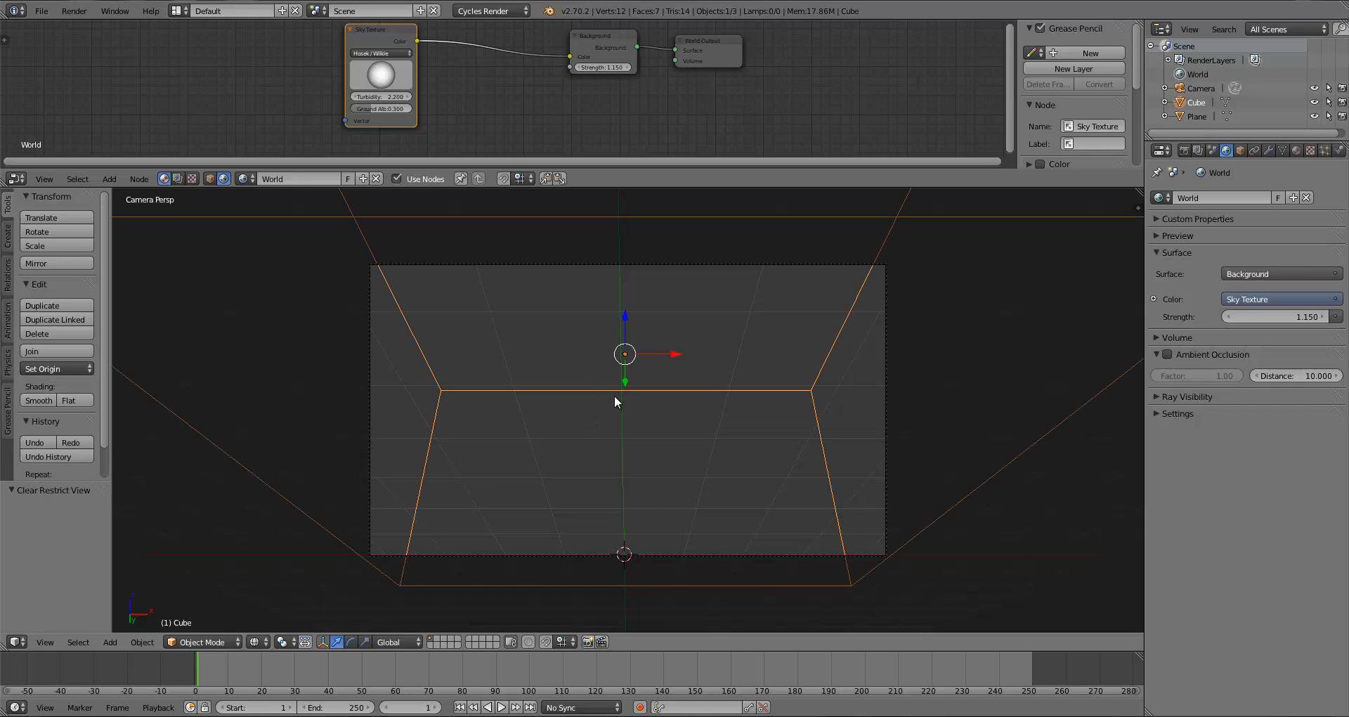
key(z)
key(z)
key(z)
Inspect the cloud box from the right orthographic view and return to the camera view
key(KP_3)
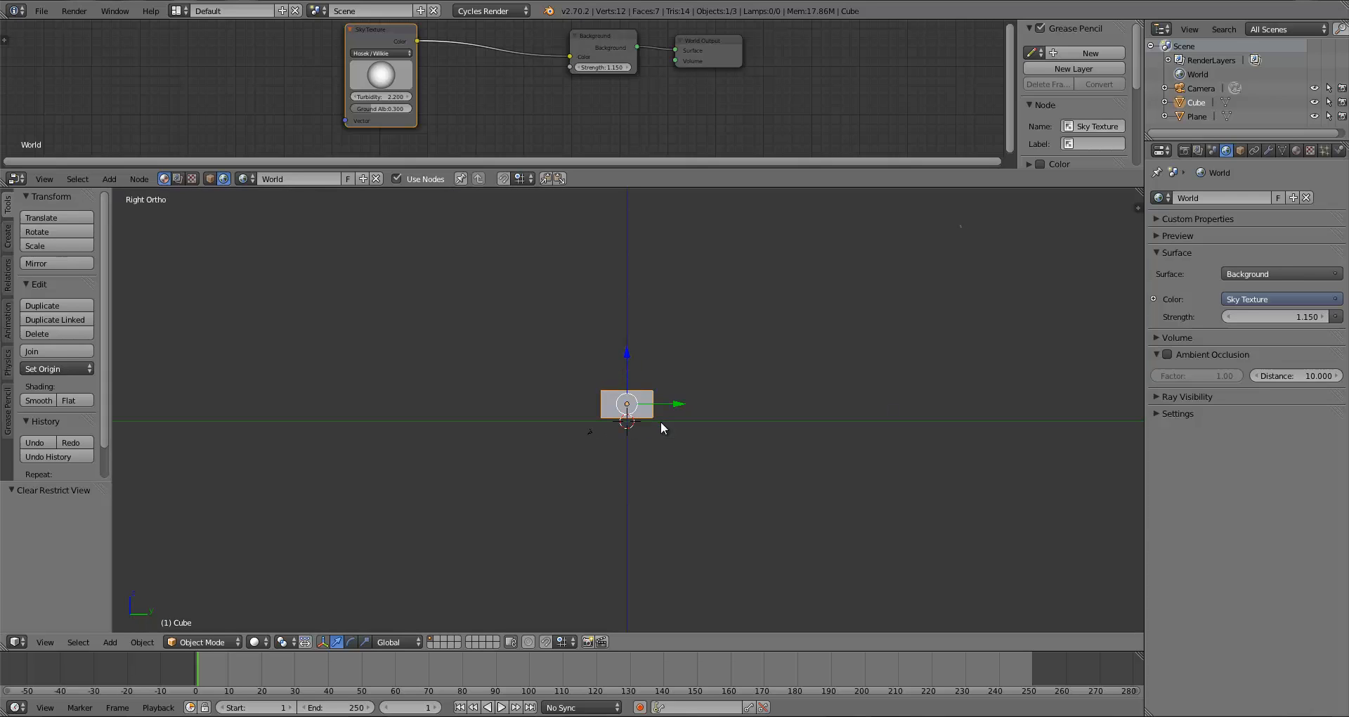
scroll(660, 427, up, 7)
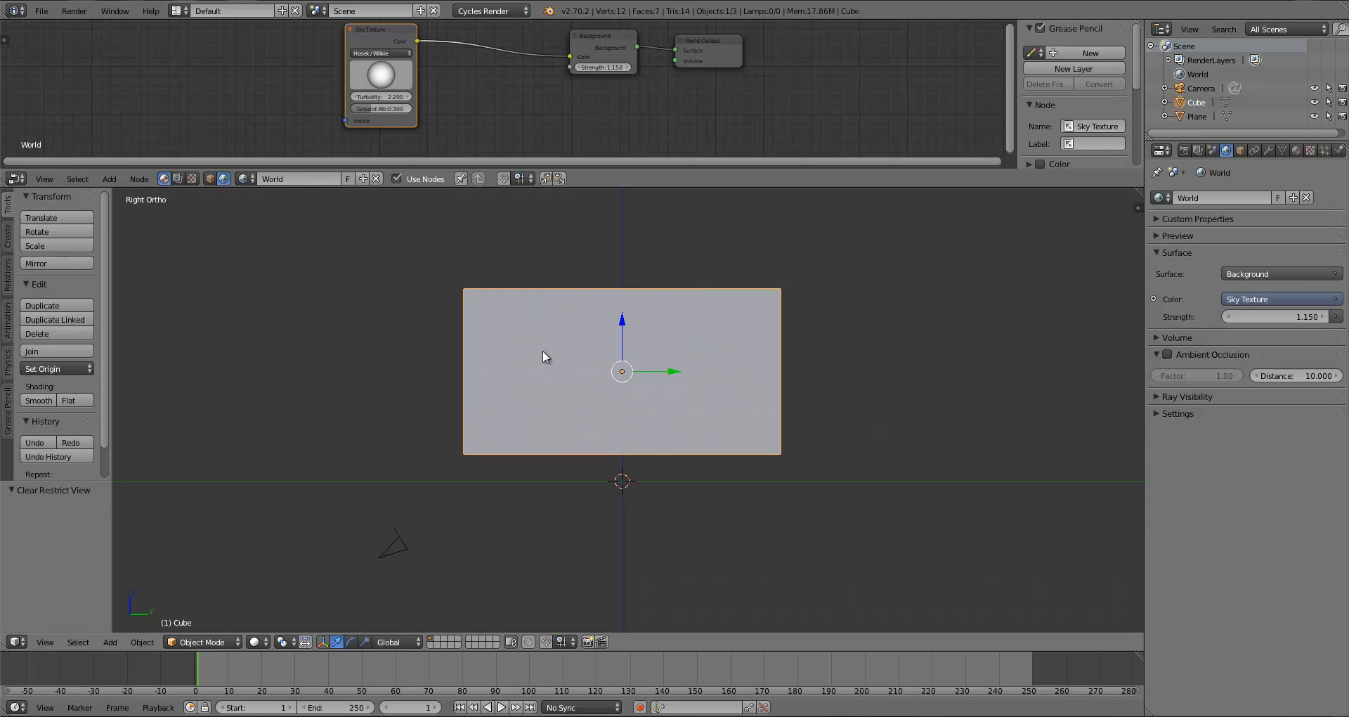
middle_drag(542, 350, 596, 367)
scroll(595, 369, up, 2)
scroll(562, 397, up, 1)
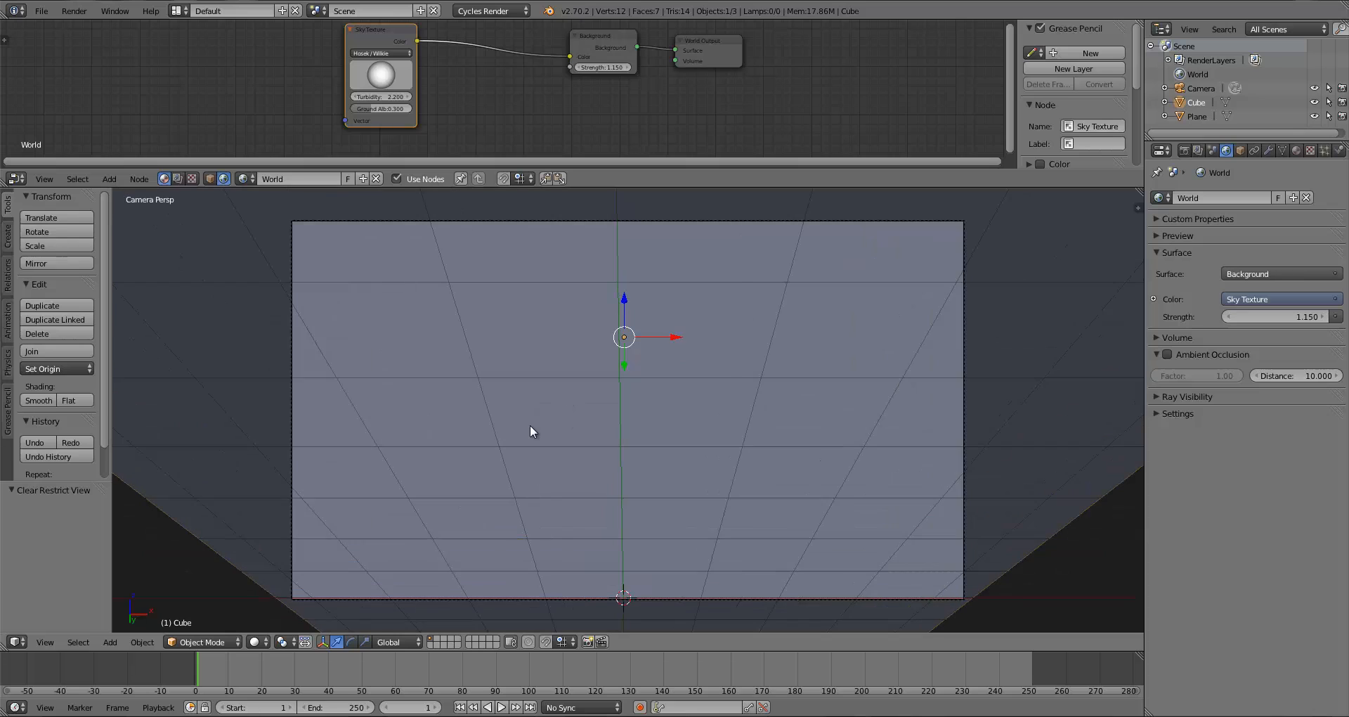
scroll(530, 425, down, 1)
Enlarge the node editor, switch it from the world to the cloud box's material and enable nodes for that material
drag(374, 46, 493, 122)
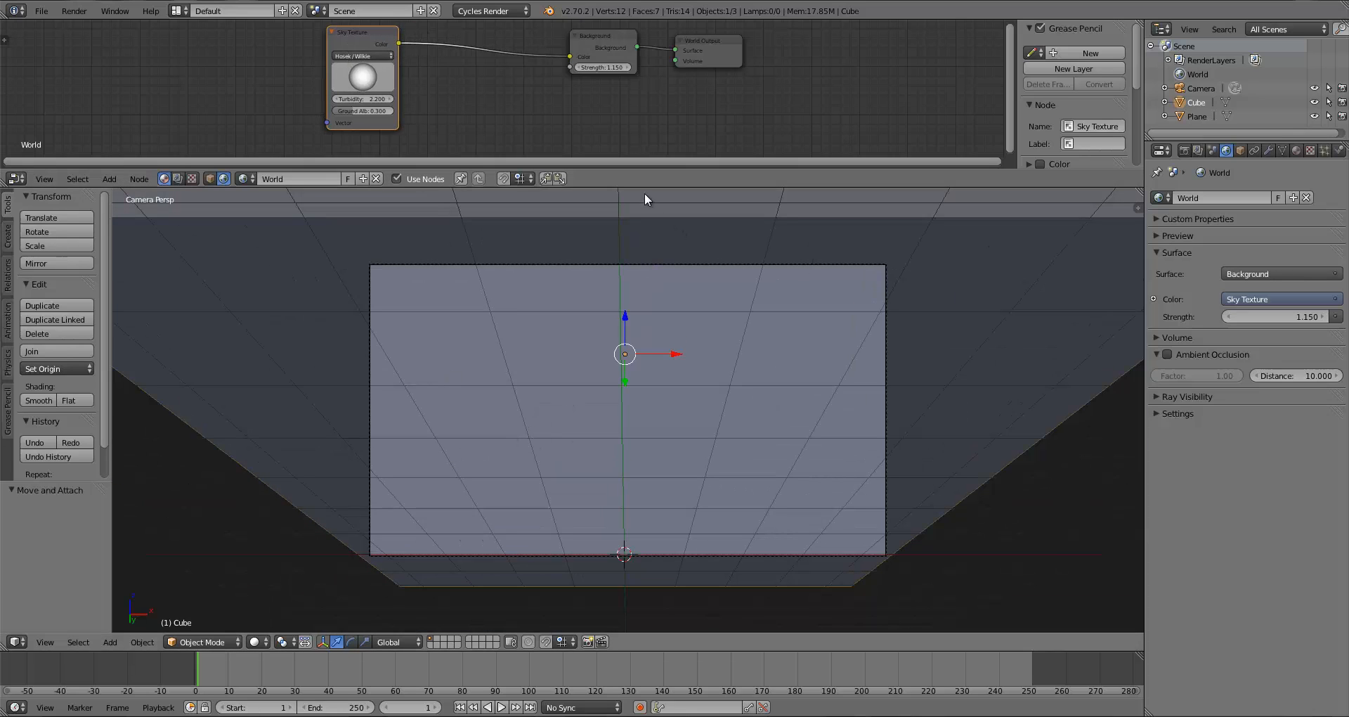
drag(644, 189, 639, 278)
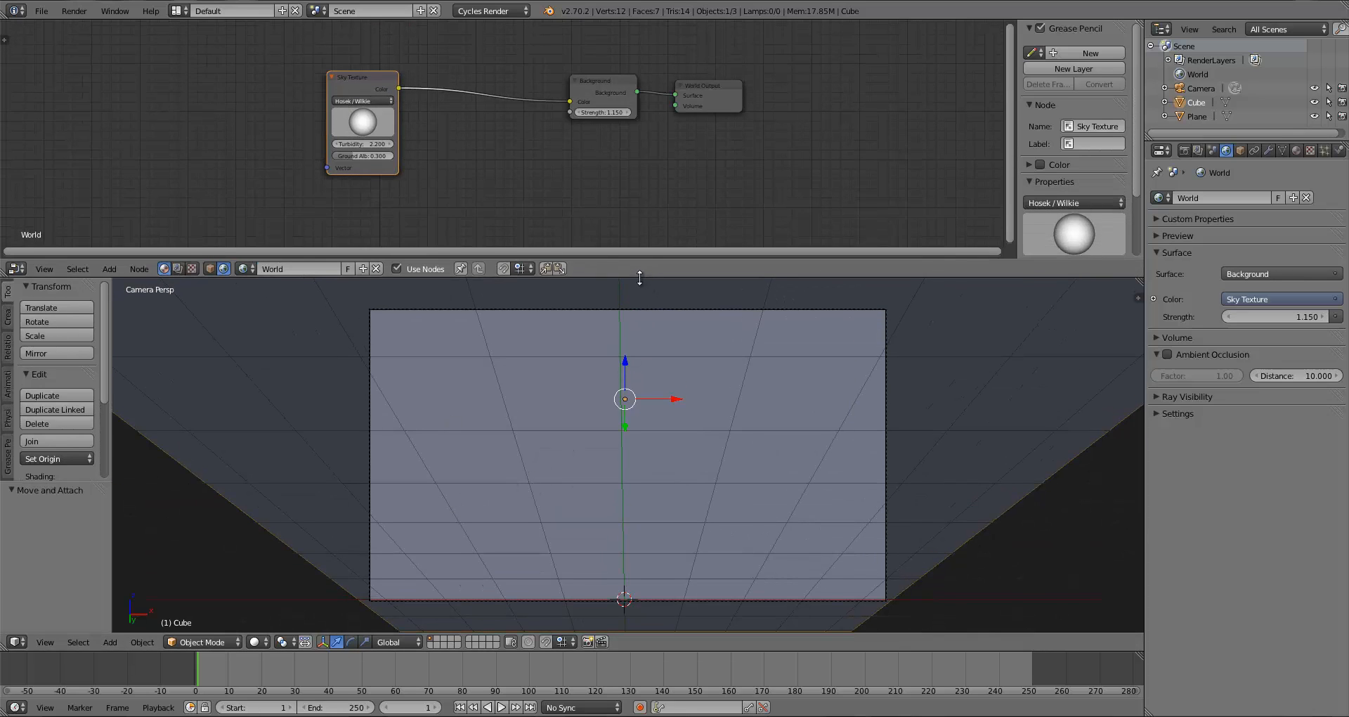
click(211, 268)
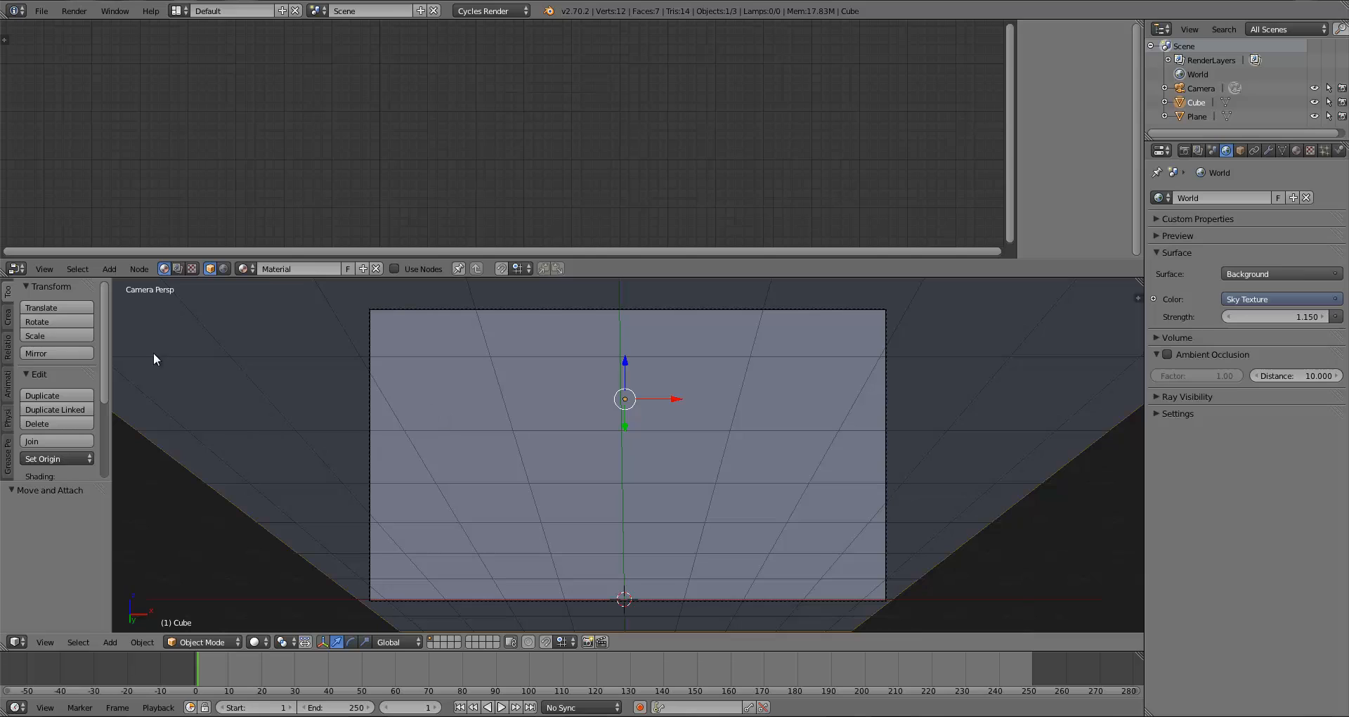
click(394, 268)
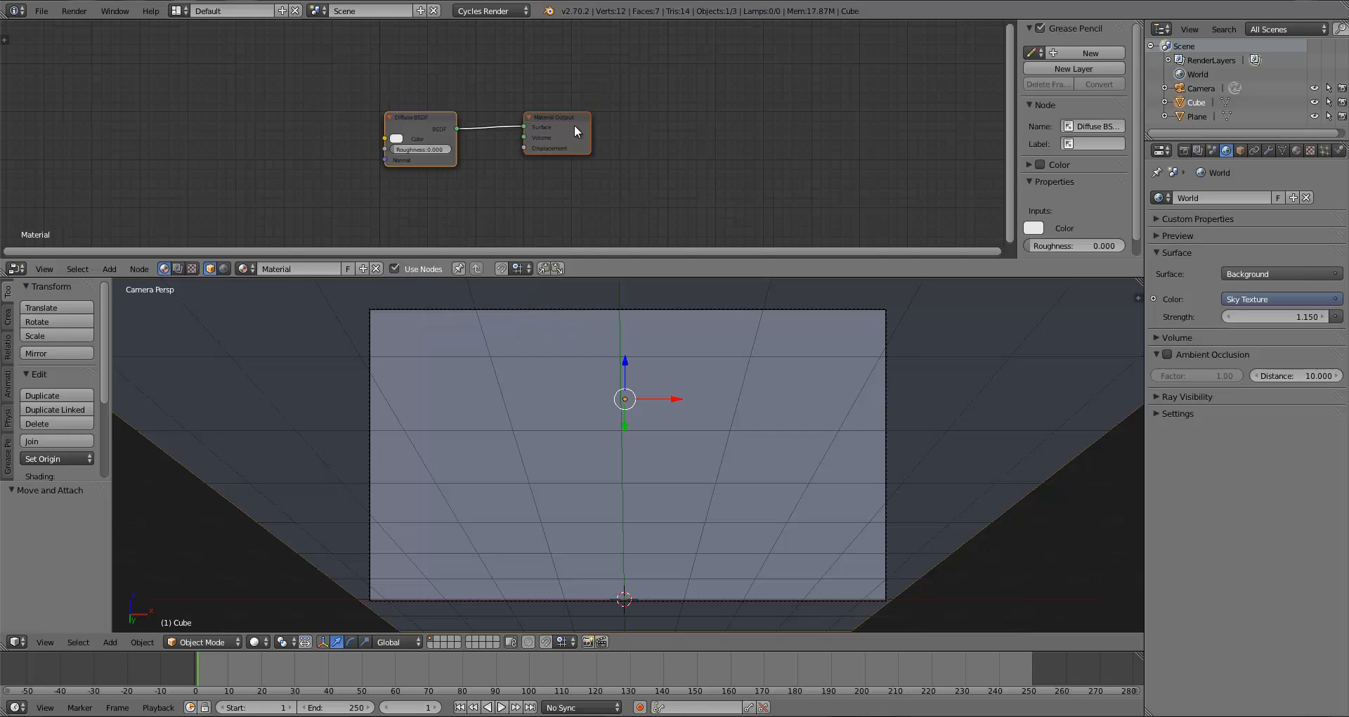
Move Material Output away from the Diffuse BSDF node and delete the Diffuse BSDF
drag(574, 124, 724, 117)
drag(418, 114, 440, 99)
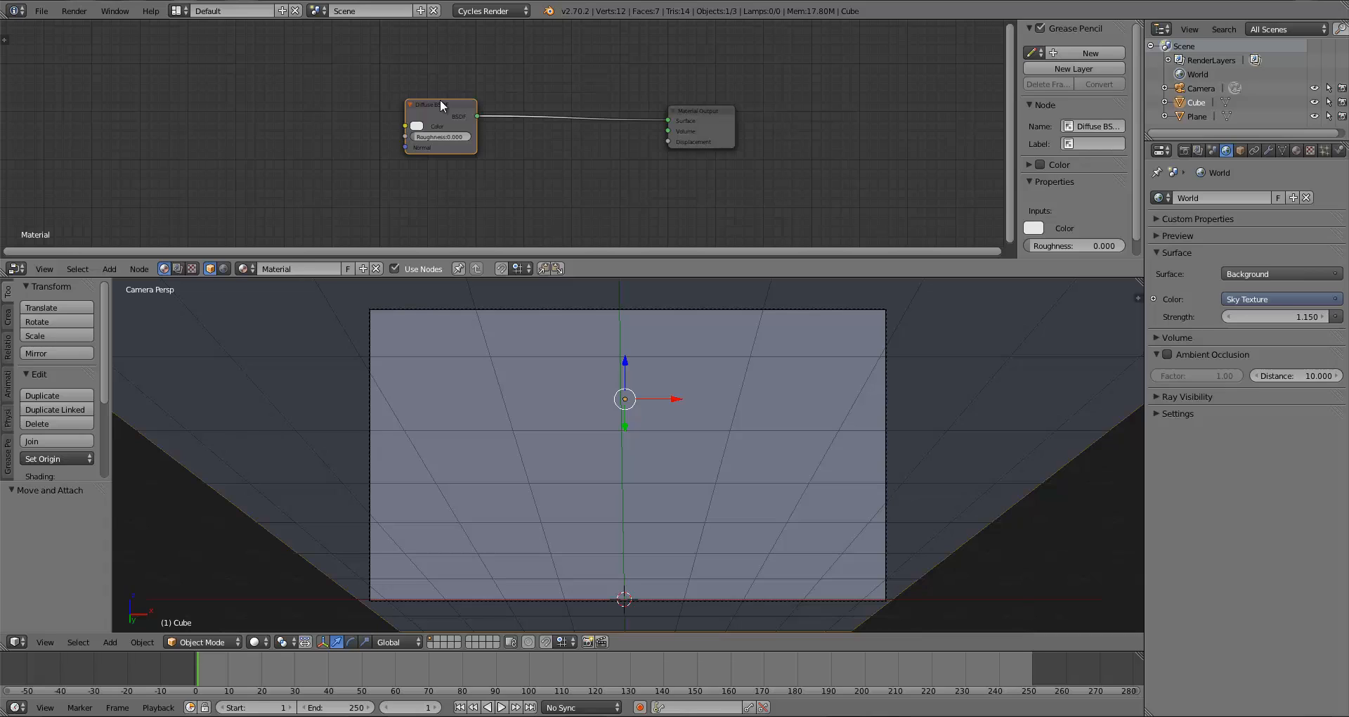
key(Delete)
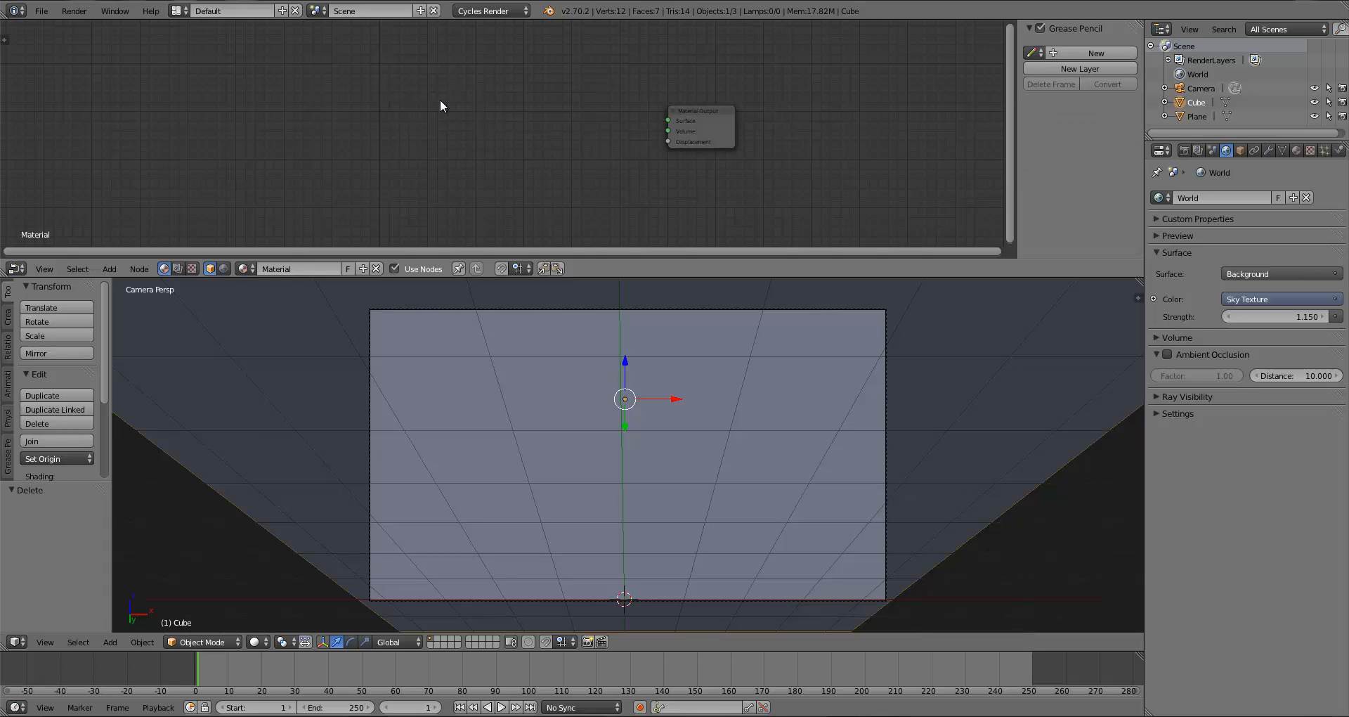
Add a Volume Scatter shader and connect it to the Volume input of Material Output
key(shift+a)
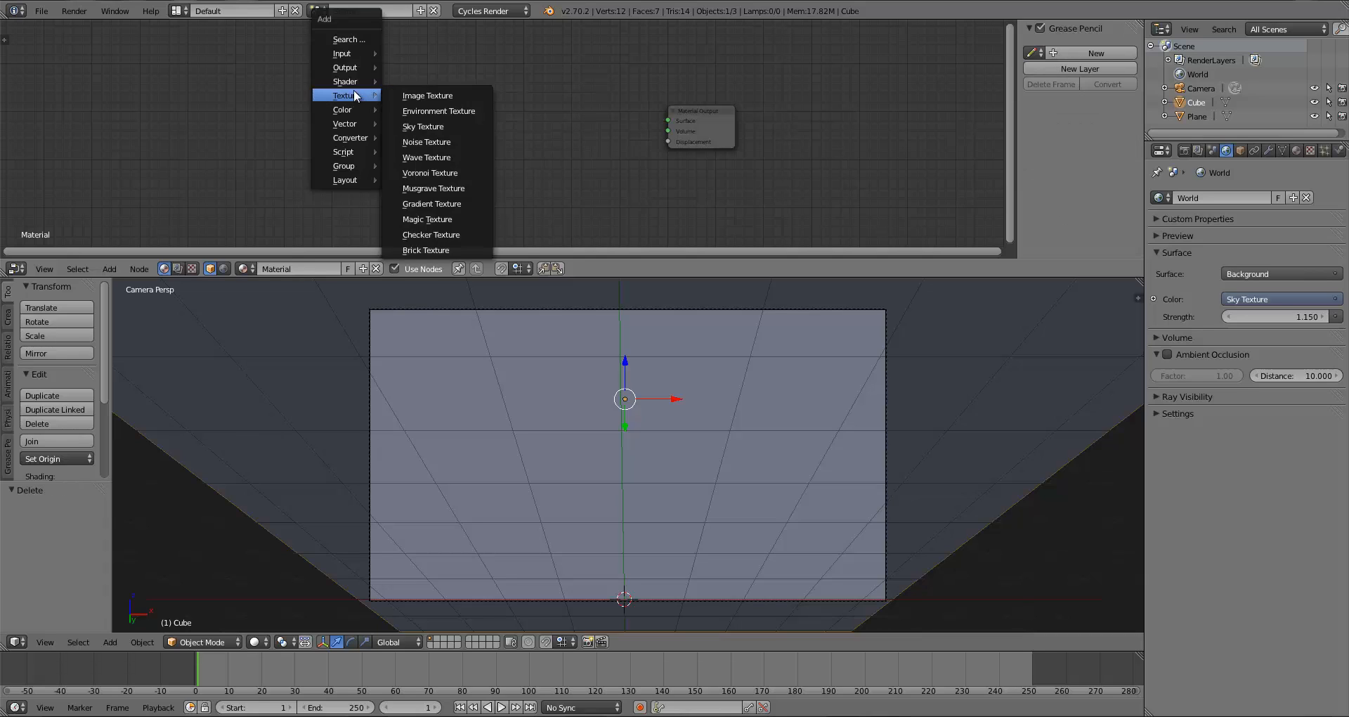
mouse_move(350, 82)
click(430, 360)
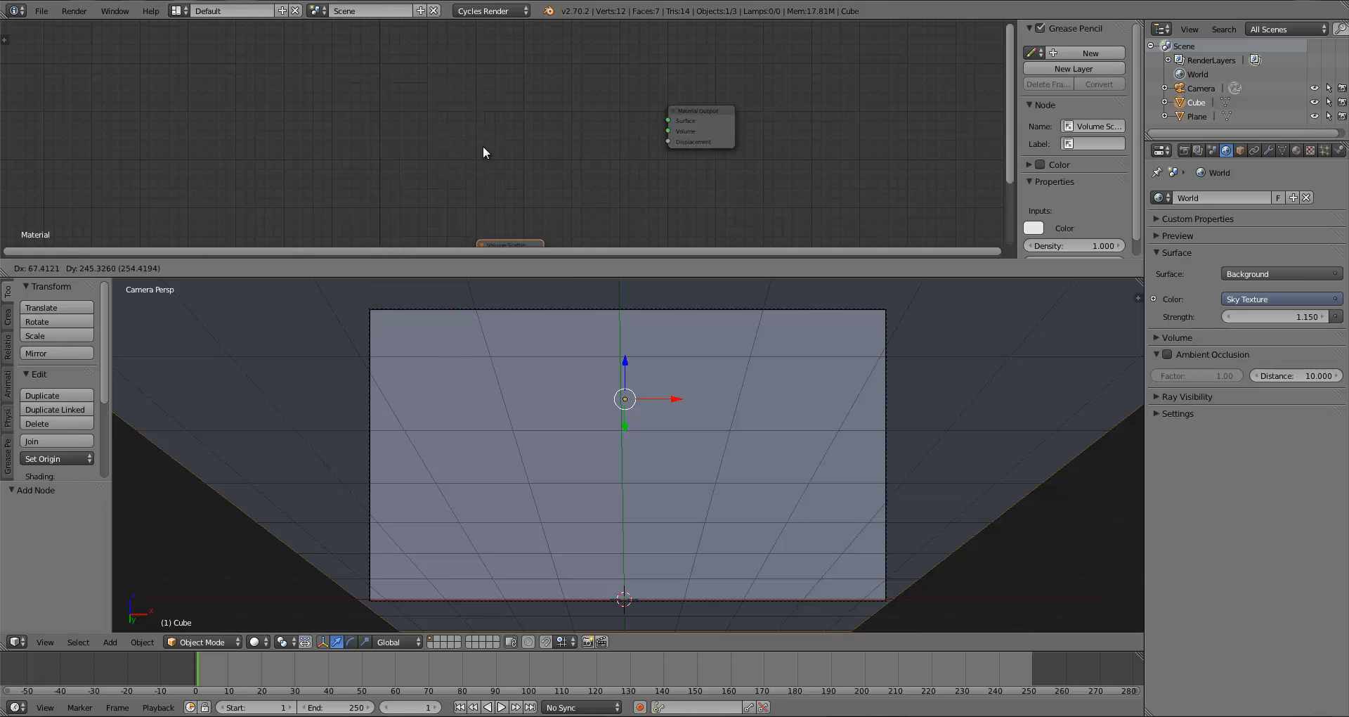
click(492, 125)
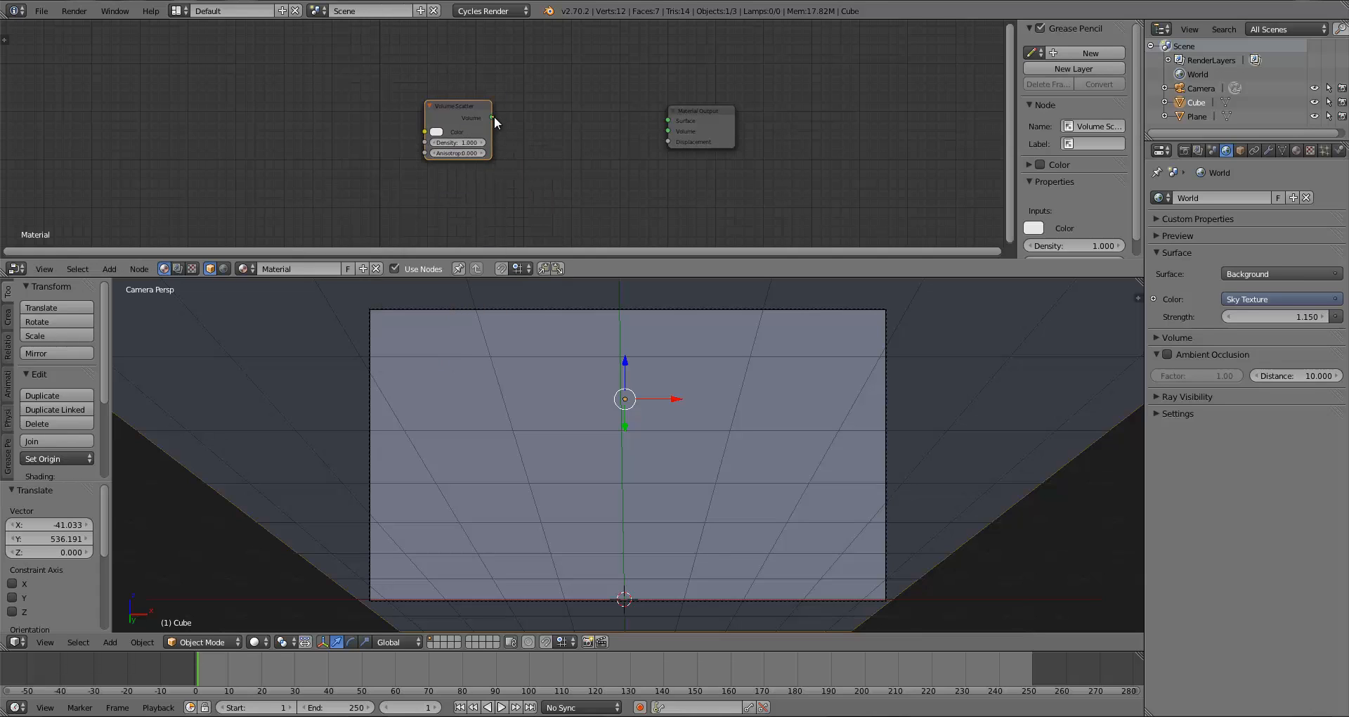
drag(493, 117, 665, 129)
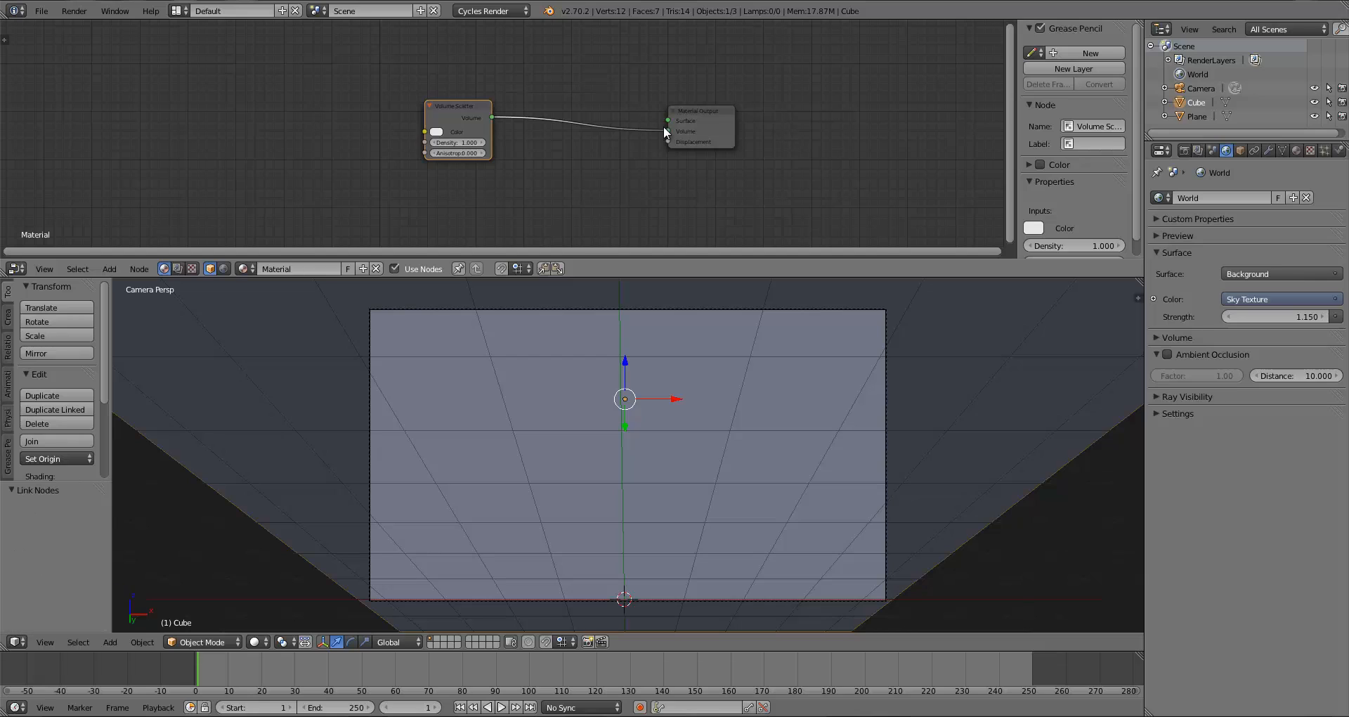
Set the Volume Scatter node's color to pure white
drag(450, 107, 460, 86)
click(445, 110)
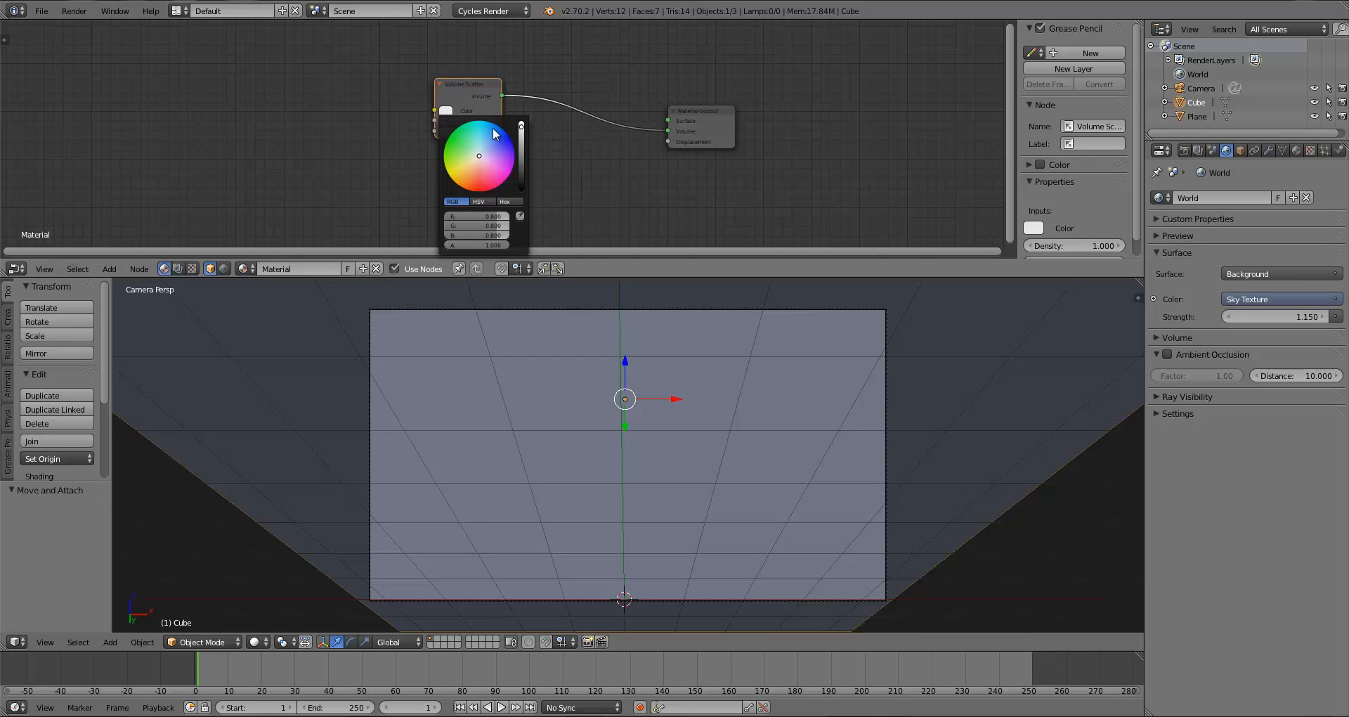
drag(470, 80, 486, 99)
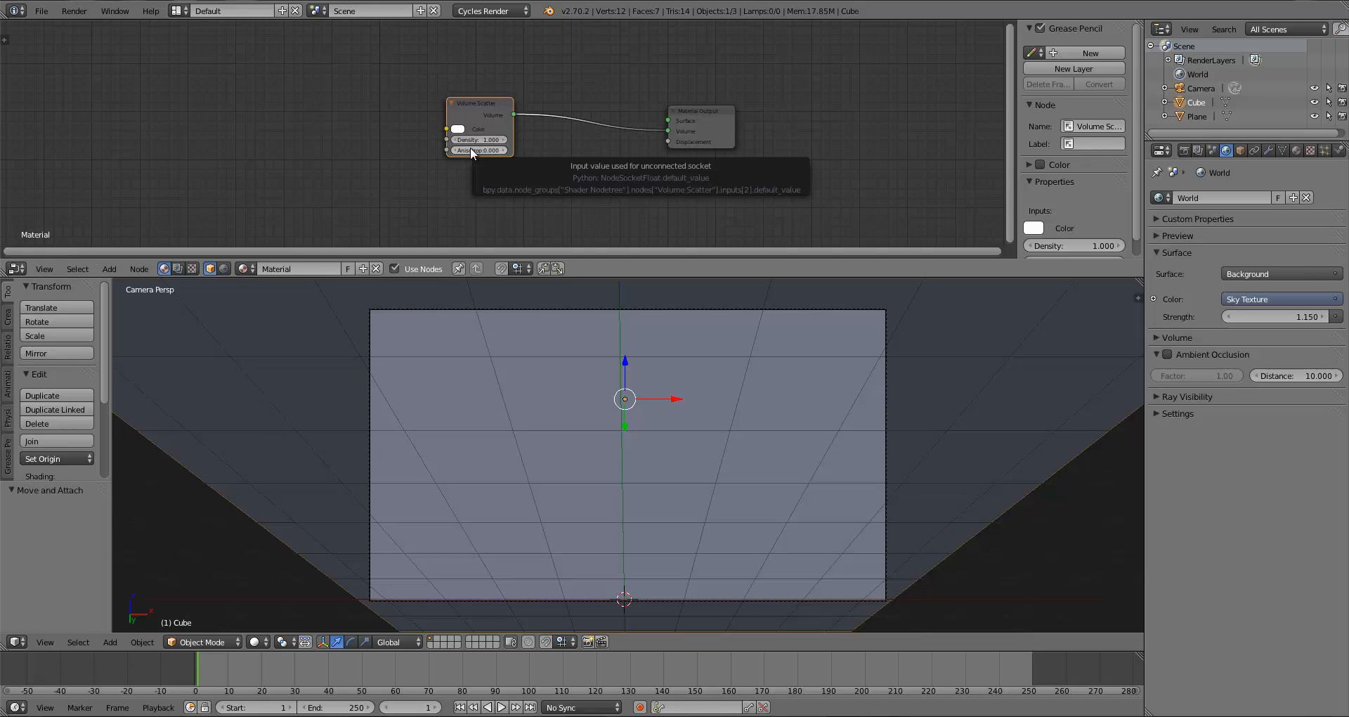
Widen the Volume Scatter node and space it farther from Material Output
drag(515, 150, 539, 136)
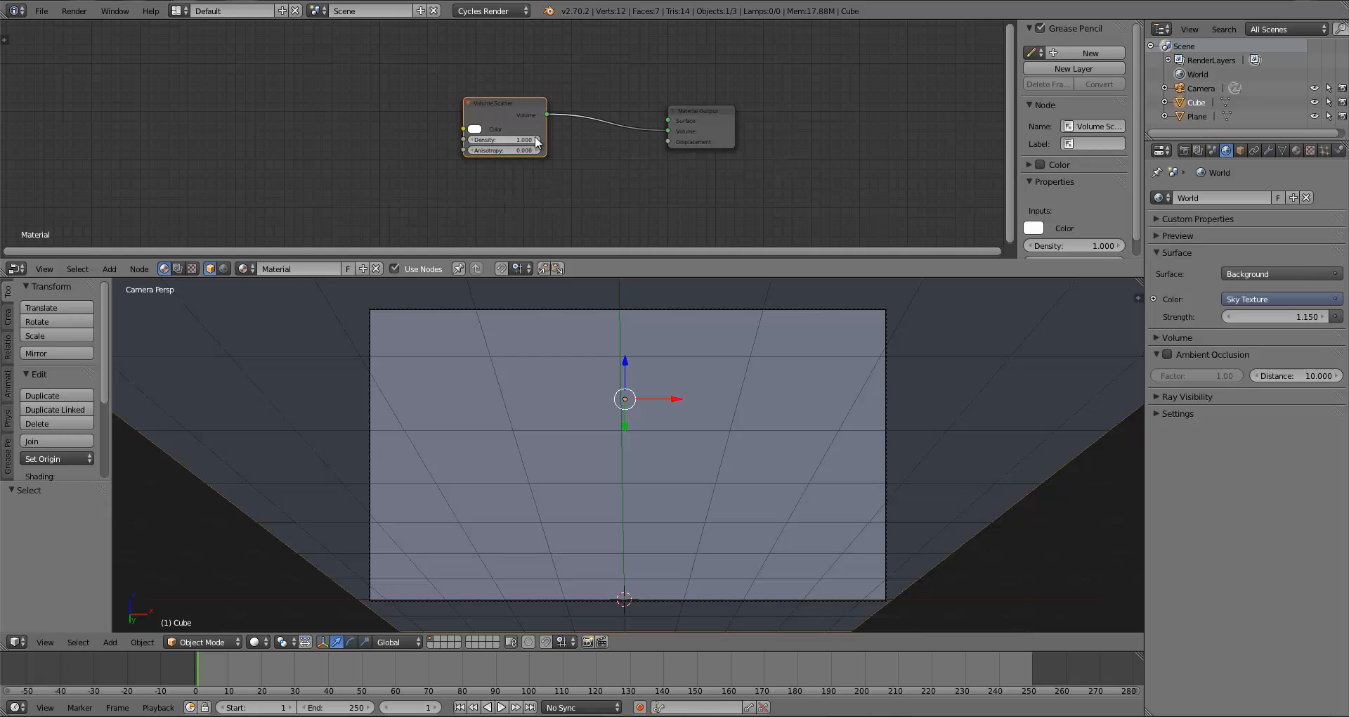
drag(546, 135, 391, 84)
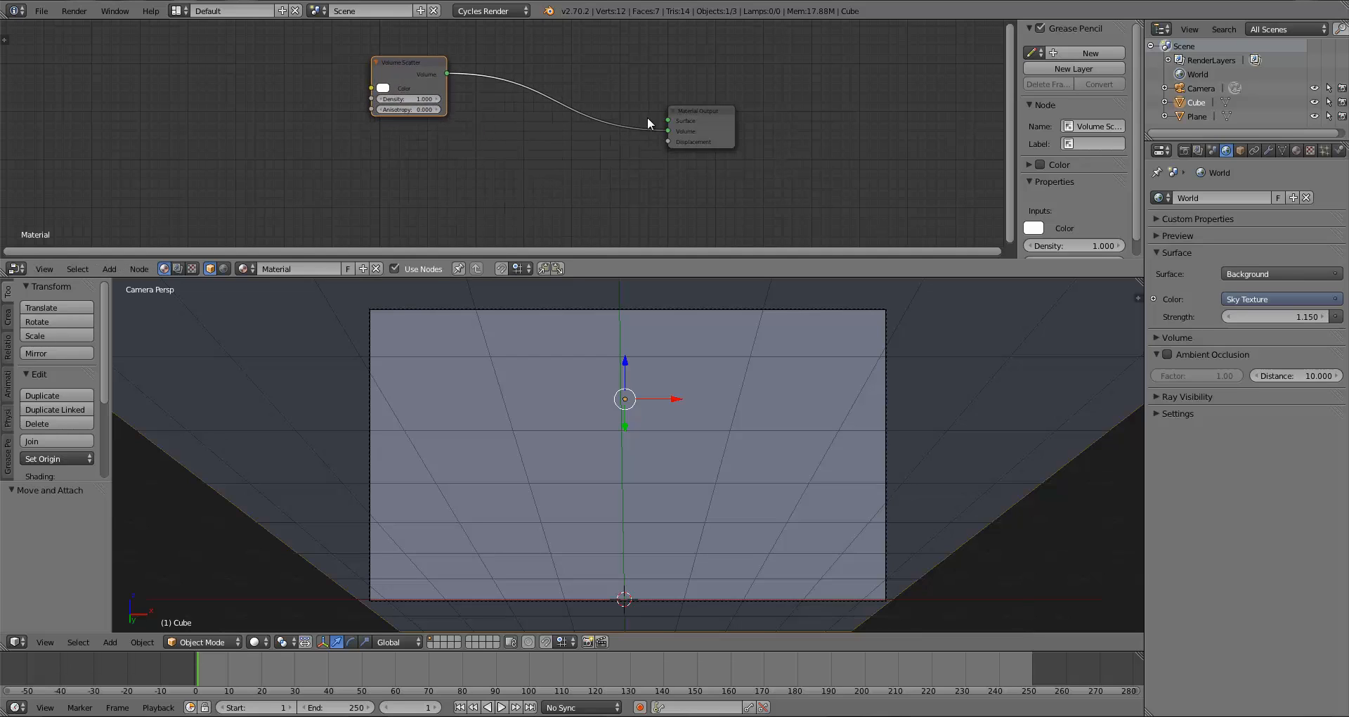
drag(730, 121, 767, 114)
mouse_move(413, 72)
mouse_down()
mouse_move(445, 78)
mouse_move(401, 78)
mouse_move(459, 110)
mouse_move(394, 79)
mouse_up()
key(a)
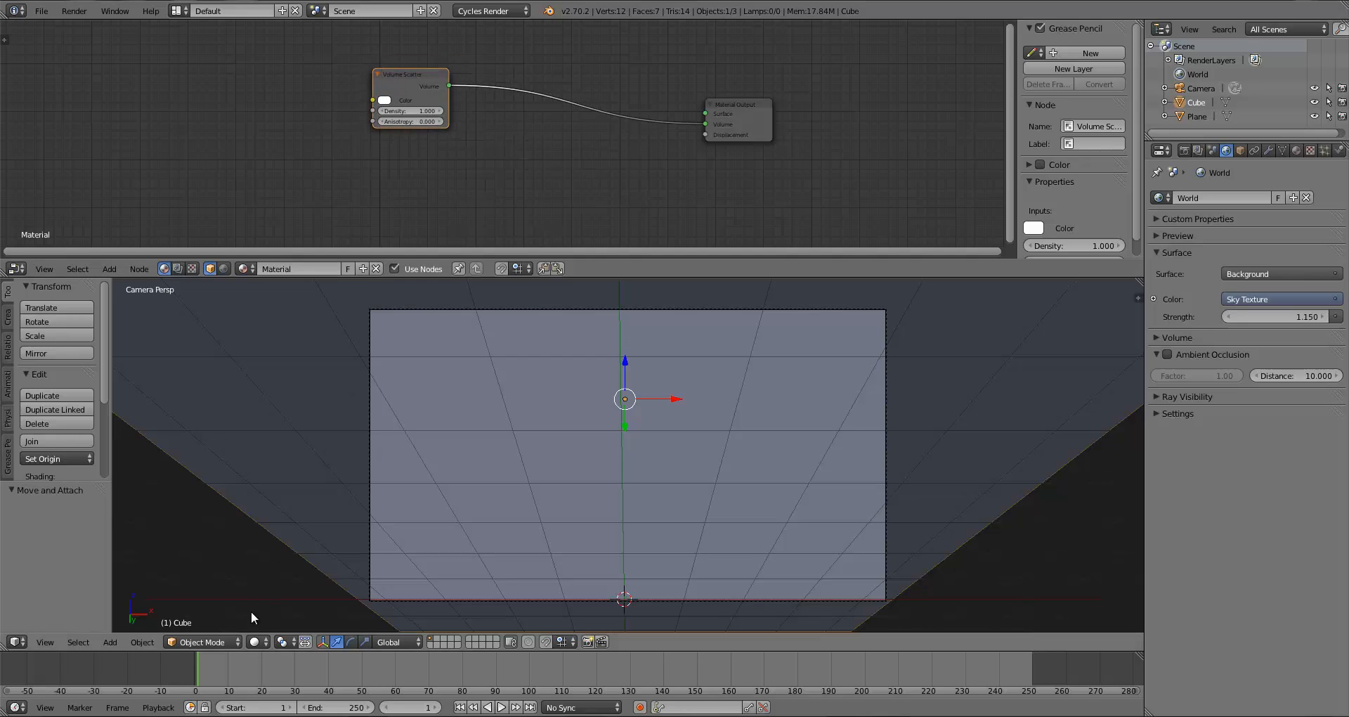
Preview the cloud box's volume through the camera in Rendered shading and return to Wireframe shading
click(255, 642)
click(281, 551)
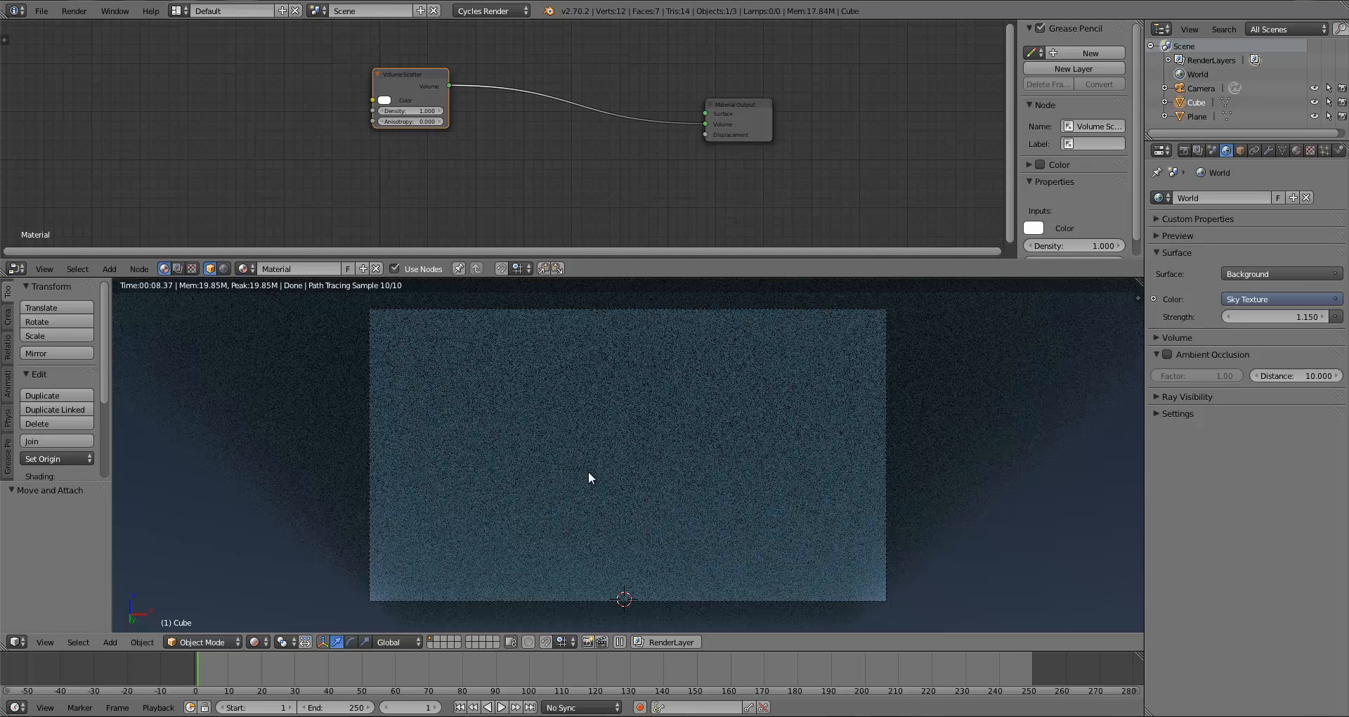
key(shift+z)
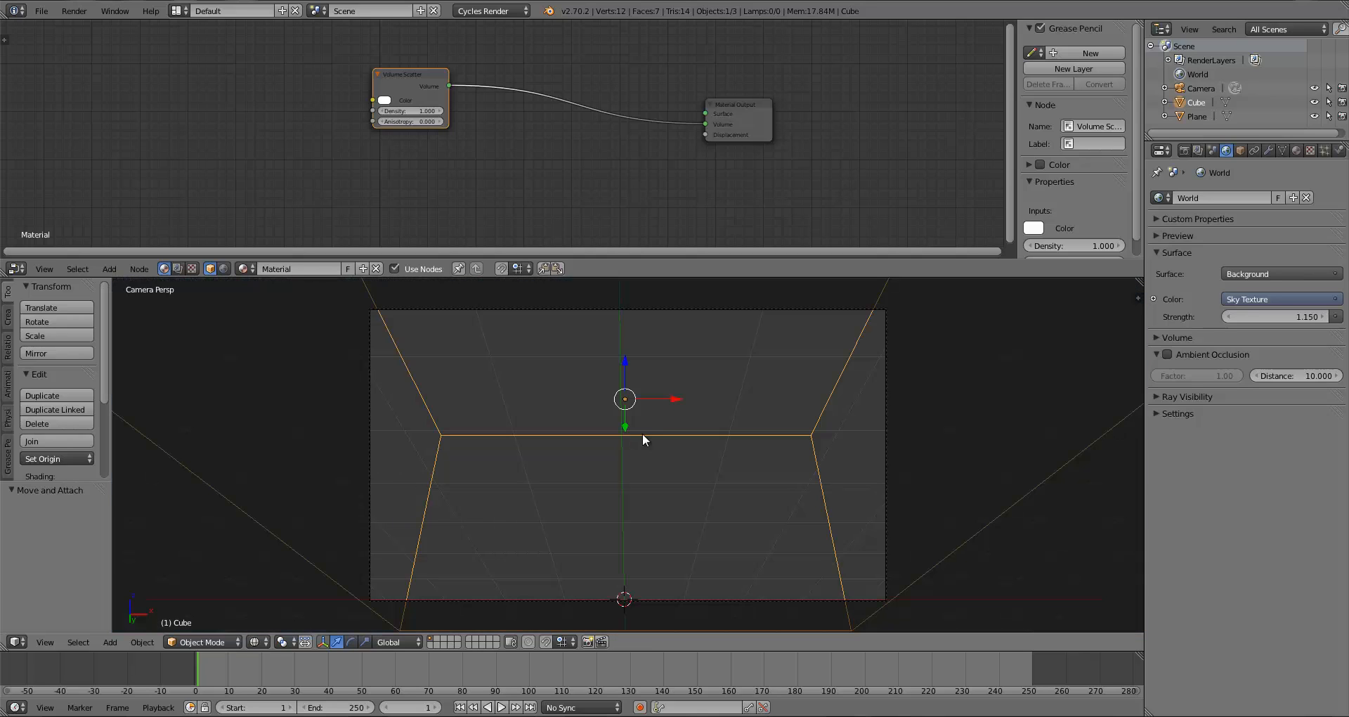
Insert a Mix Shader on the link between Volume Scatter and Material Output's Volume input
drag(761, 129, 811, 123)
key(a)
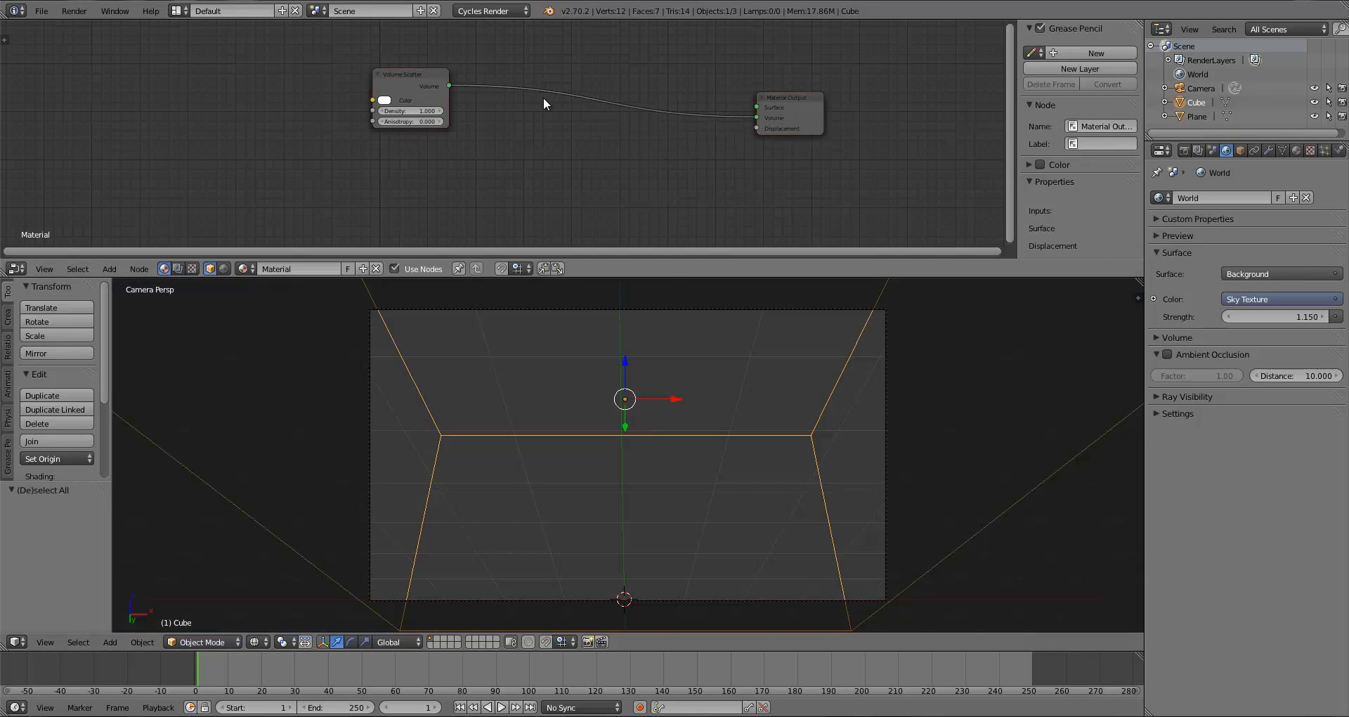
key(shift+a)
click(581, 99)
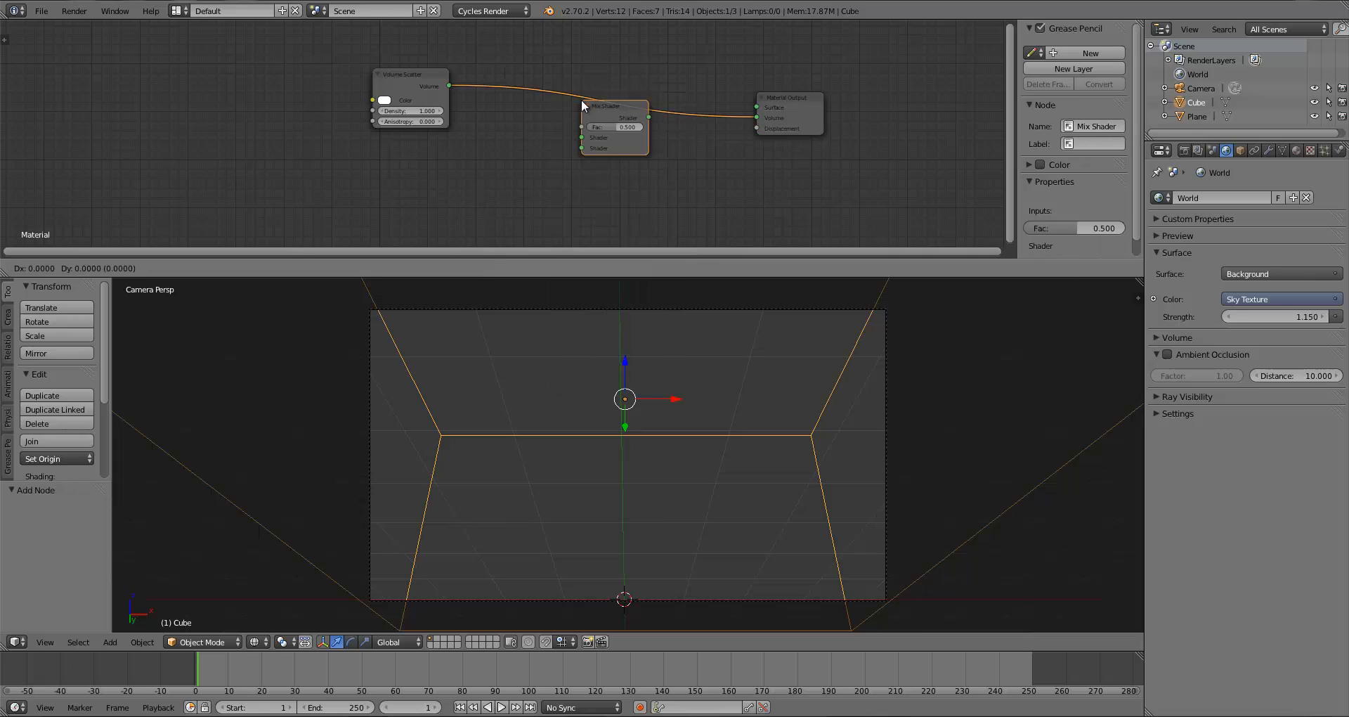
click(567, 88)
drag(607, 94, 607, 71)
key(a)
Add a Transparent BSDF below Volume Scatter and connect it to the Mix Shader's second Shader input
drag(411, 73, 406, 54)
key(a)
key(shift+a)
mouse_move(376, 137)
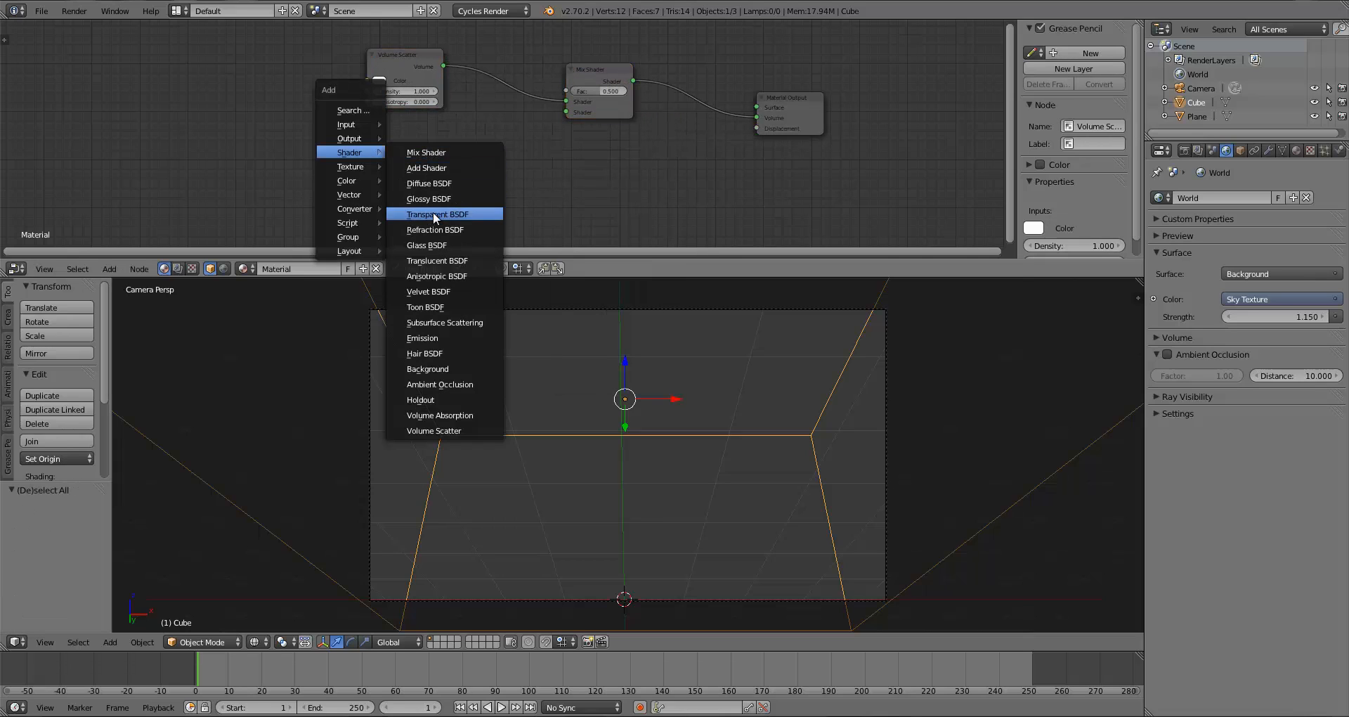
click(433, 212)
click(358, 129)
mouse_move(423, 146)
mouse_down()
mouse_move(568, 113)
mouse_move(417, 168)
mouse_up()
mouse_move(571, 81)
mouse_down()
mouse_move(614, 113)
mouse_move(570, 92)
mouse_up()
drag(419, 71, 432, 81)
drag(425, 155, 428, 138)
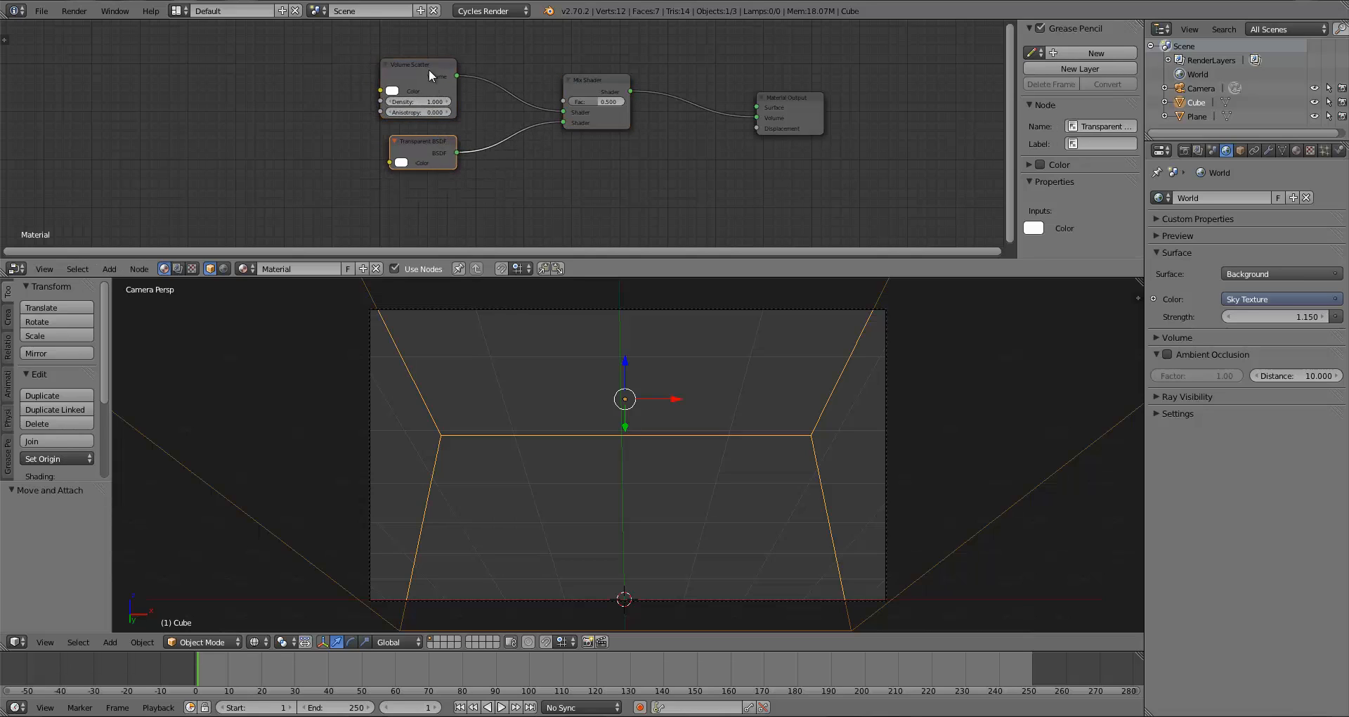
Arrange Volume Scatter and Transparent BSDF one above the other just before the Mix Shader
mouse_move(414, 80)
mouse_down()
mouse_move(425, 83)
mouse_move(409, 70)
mouse_up()
mouse_move(407, 151)
mouse_down()
mouse_move(430, 149)
mouse_move(403, 159)
mouse_up()
drag(585, 87, 609, 82)
key(a)
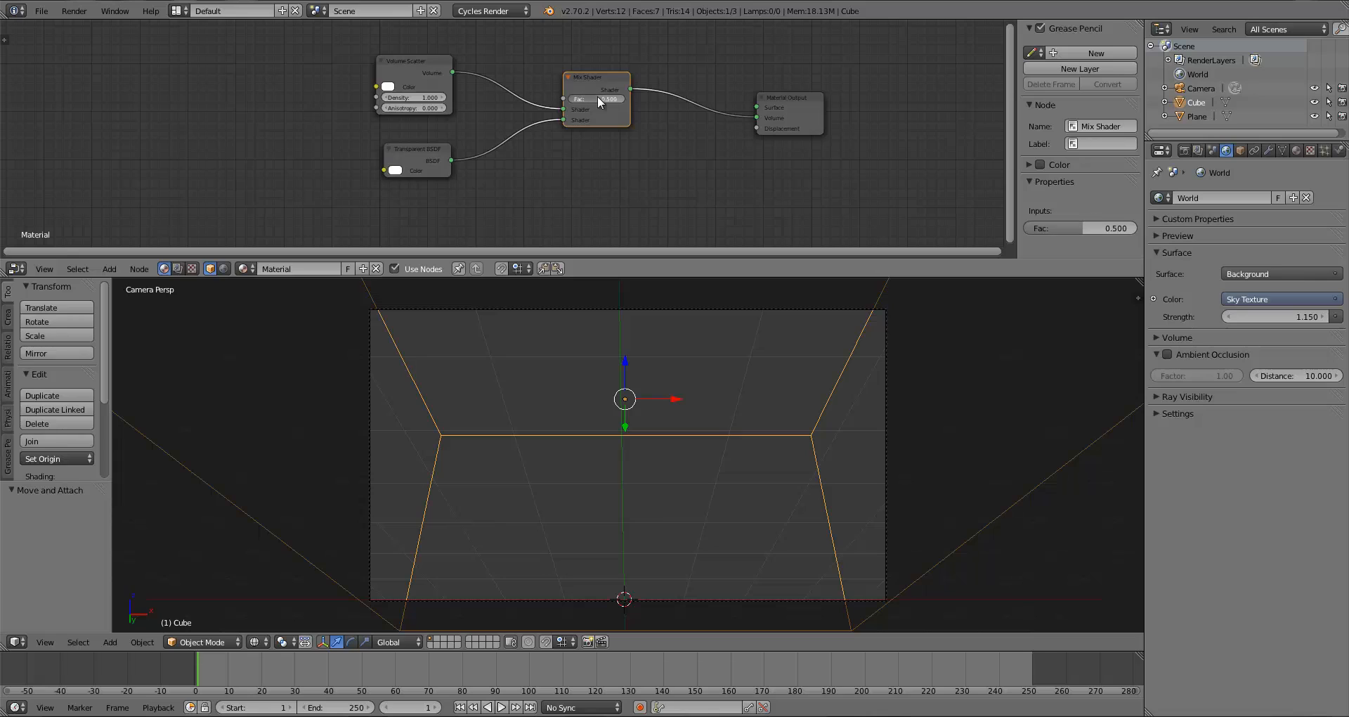
drag(587, 83, 593, 82)
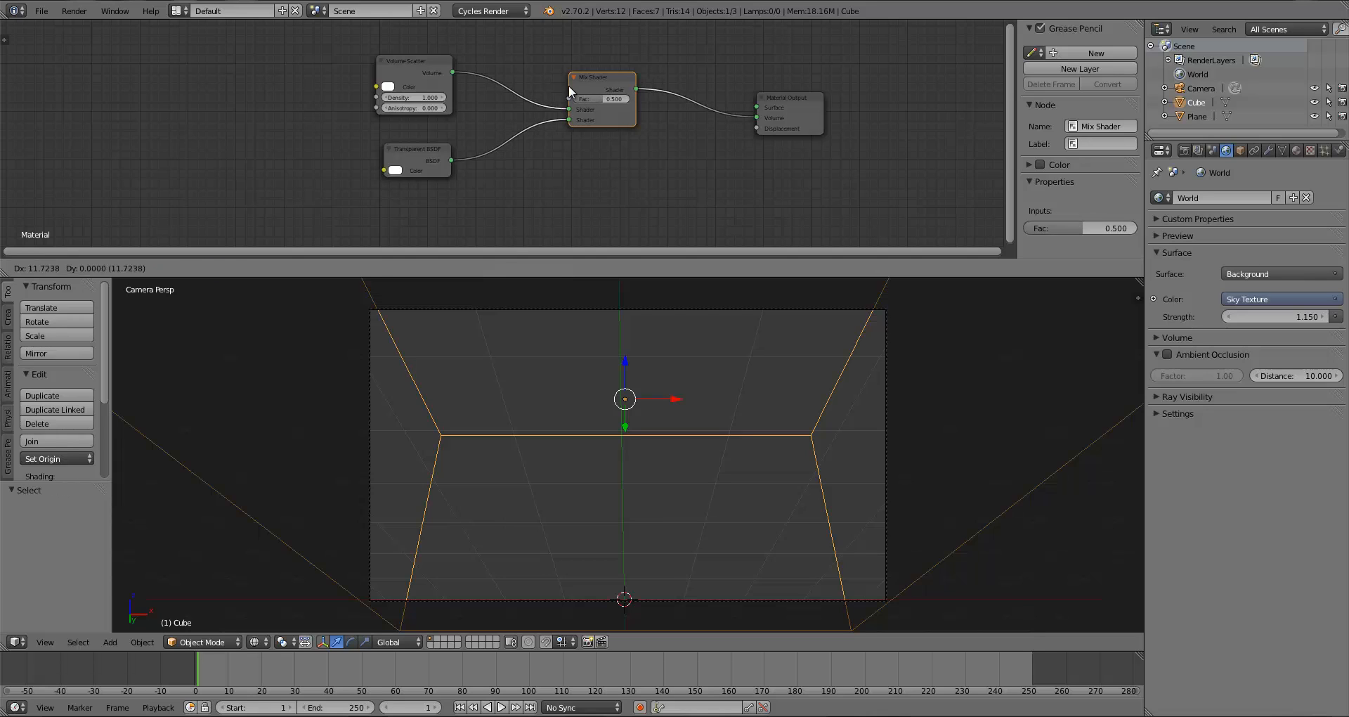
drag(432, 63, 461, 65)
mouse_move(419, 154)
mouse_down()
mouse_move(457, 150)
mouse_move(443, 149)
mouse_up()
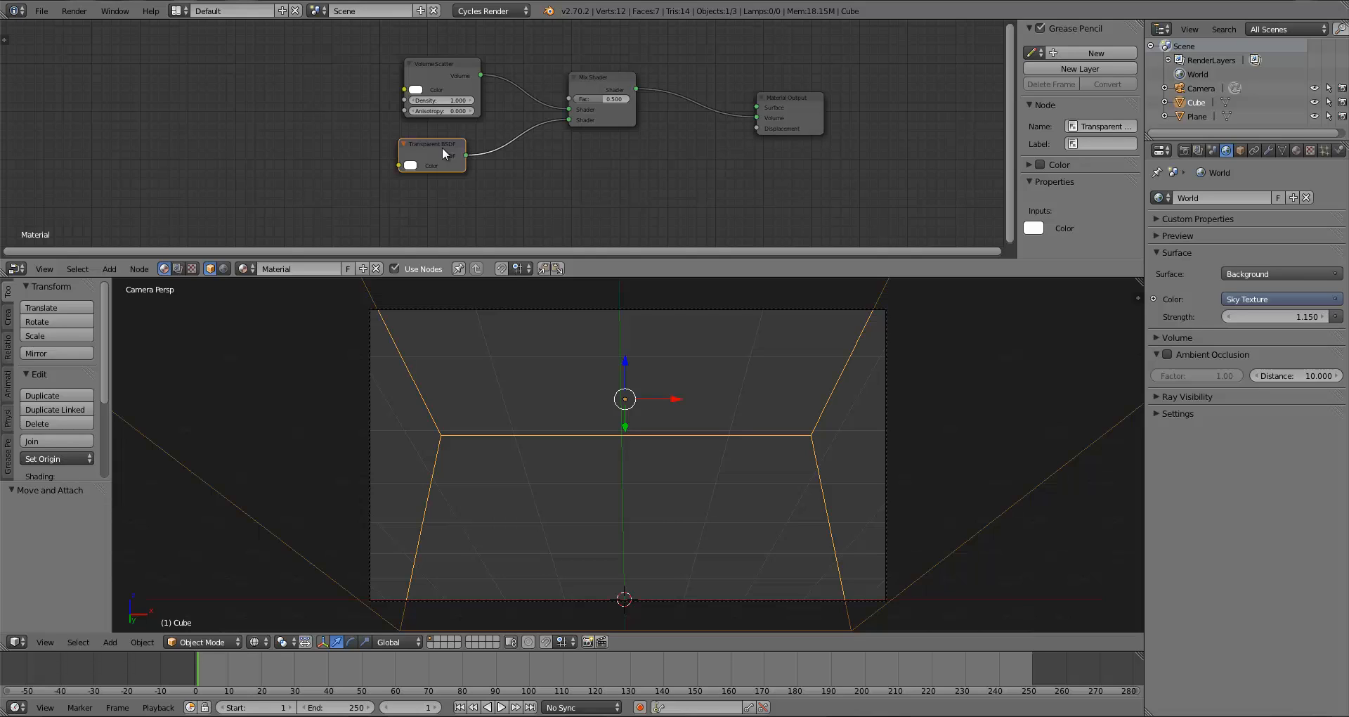
drag(598, 78, 602, 80)
key(a)
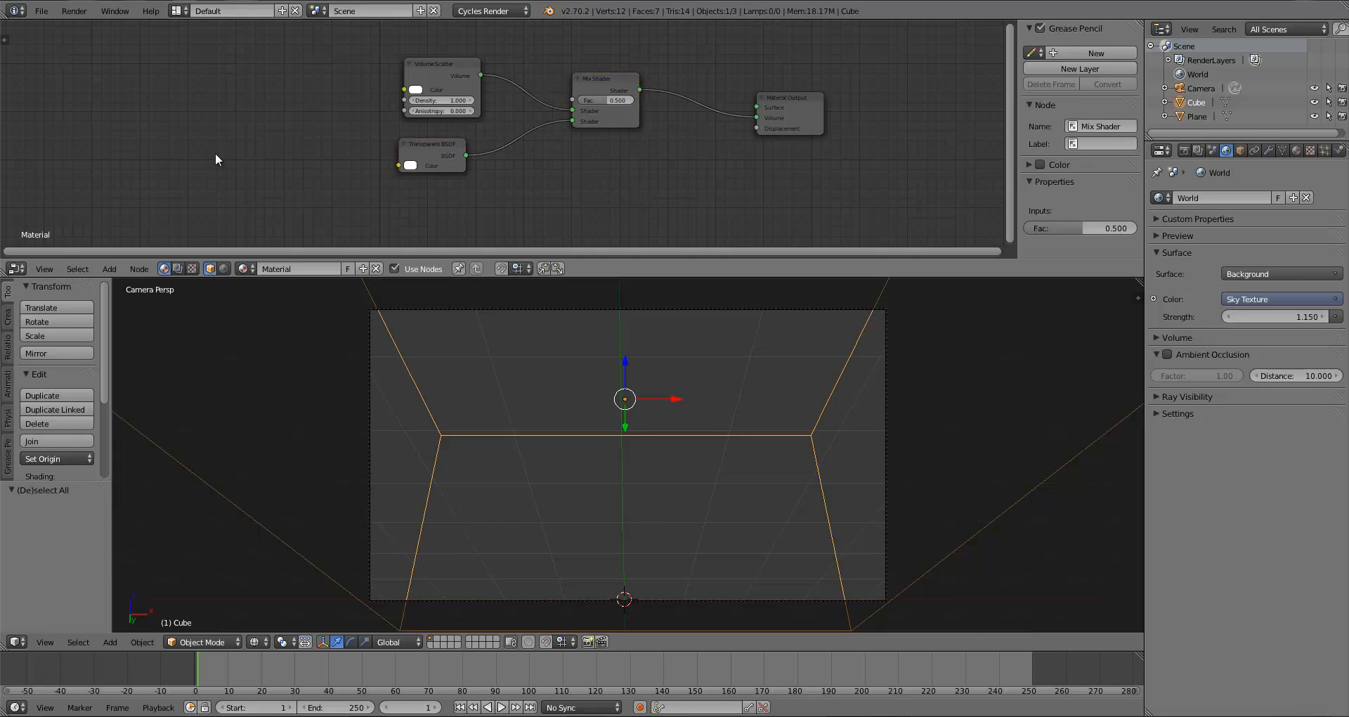
Add a Noise Texture before the shader nodes and connect its Color output to the Mix Shader's Fac input
key(shift+a)
mouse_move(197, 139)
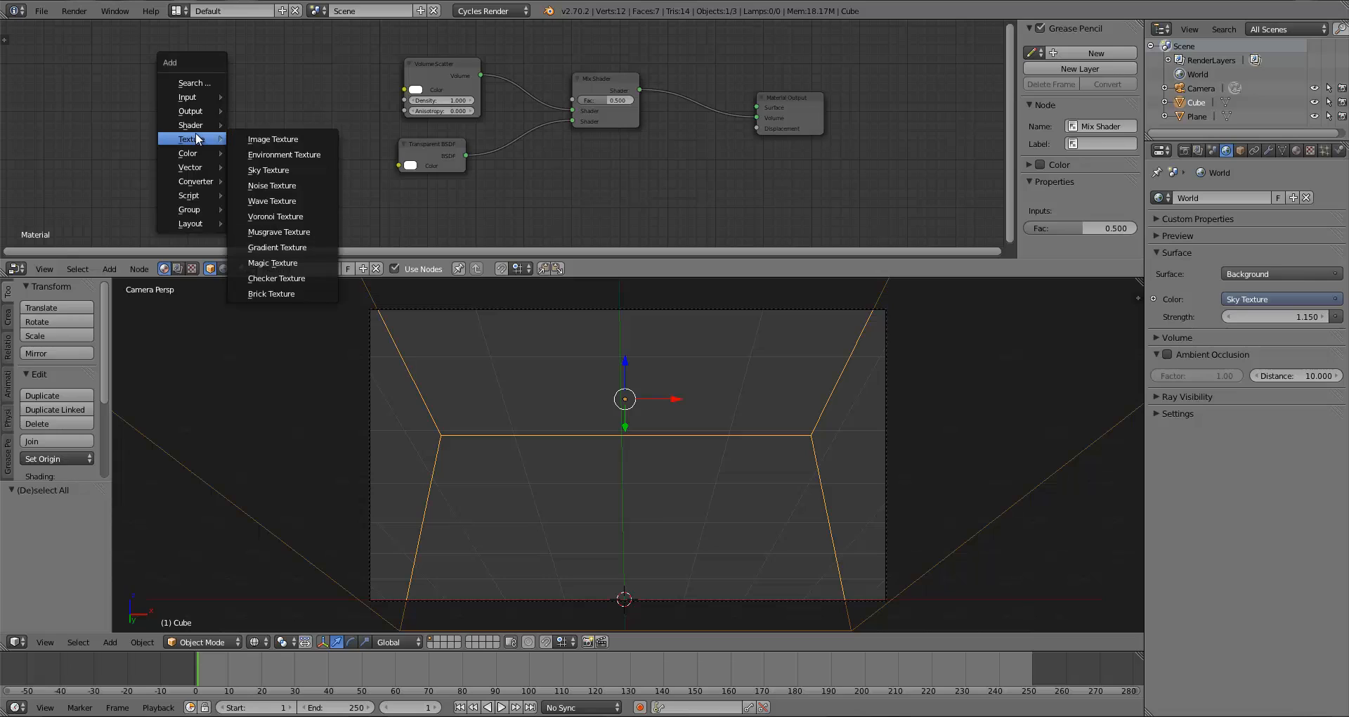
click(272, 185)
click(235, 116)
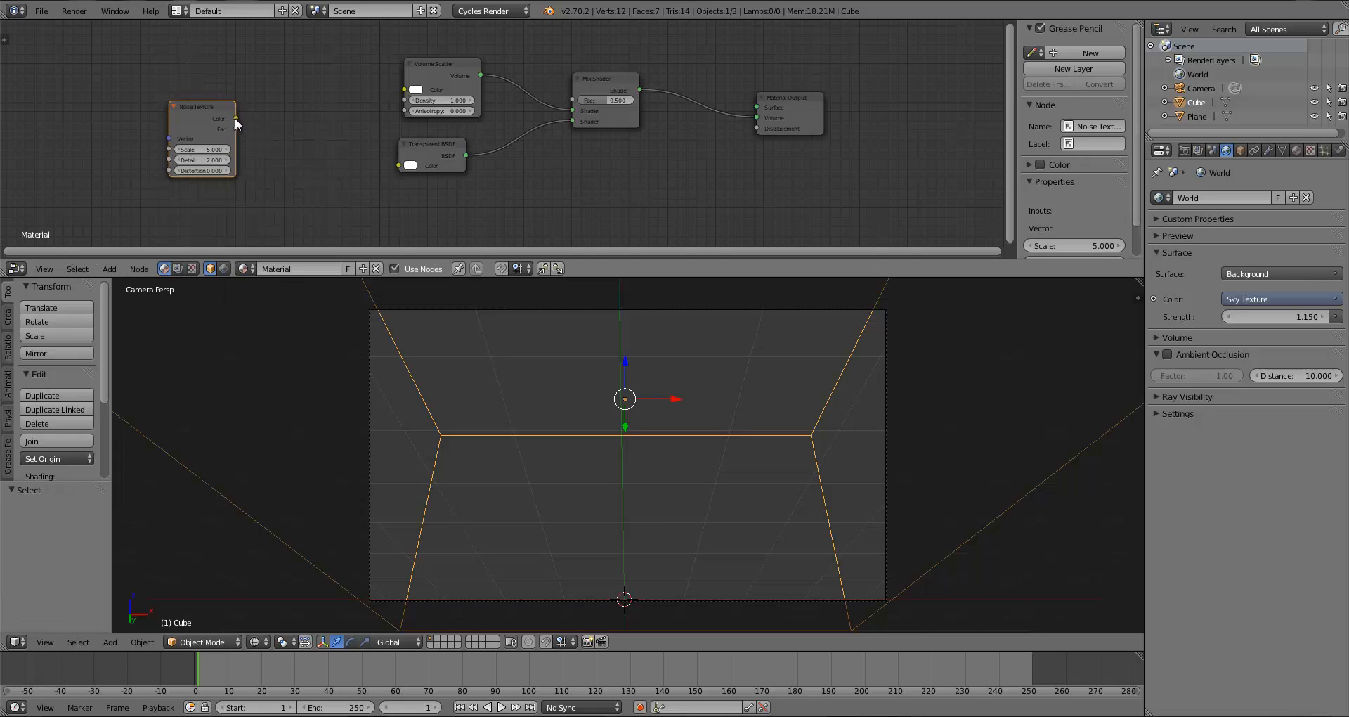
drag(234, 116, 569, 100)
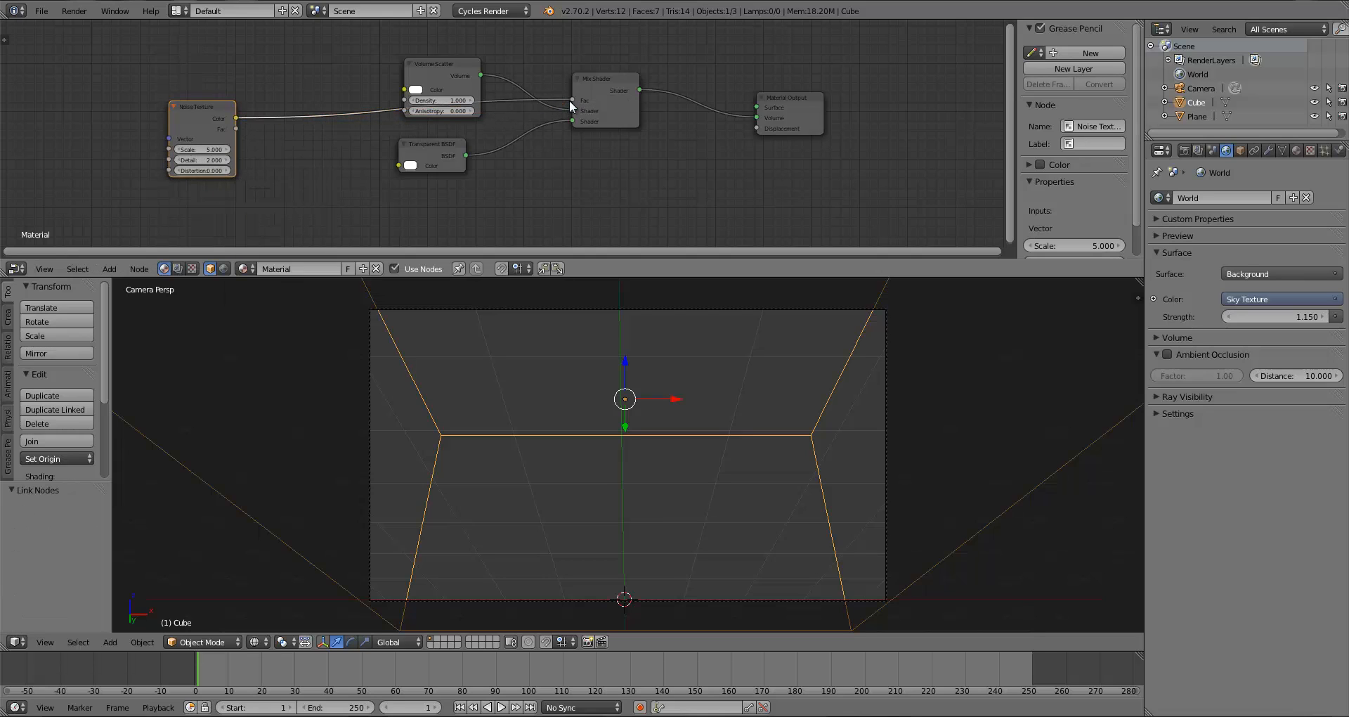
drag(207, 136, 182, 136)
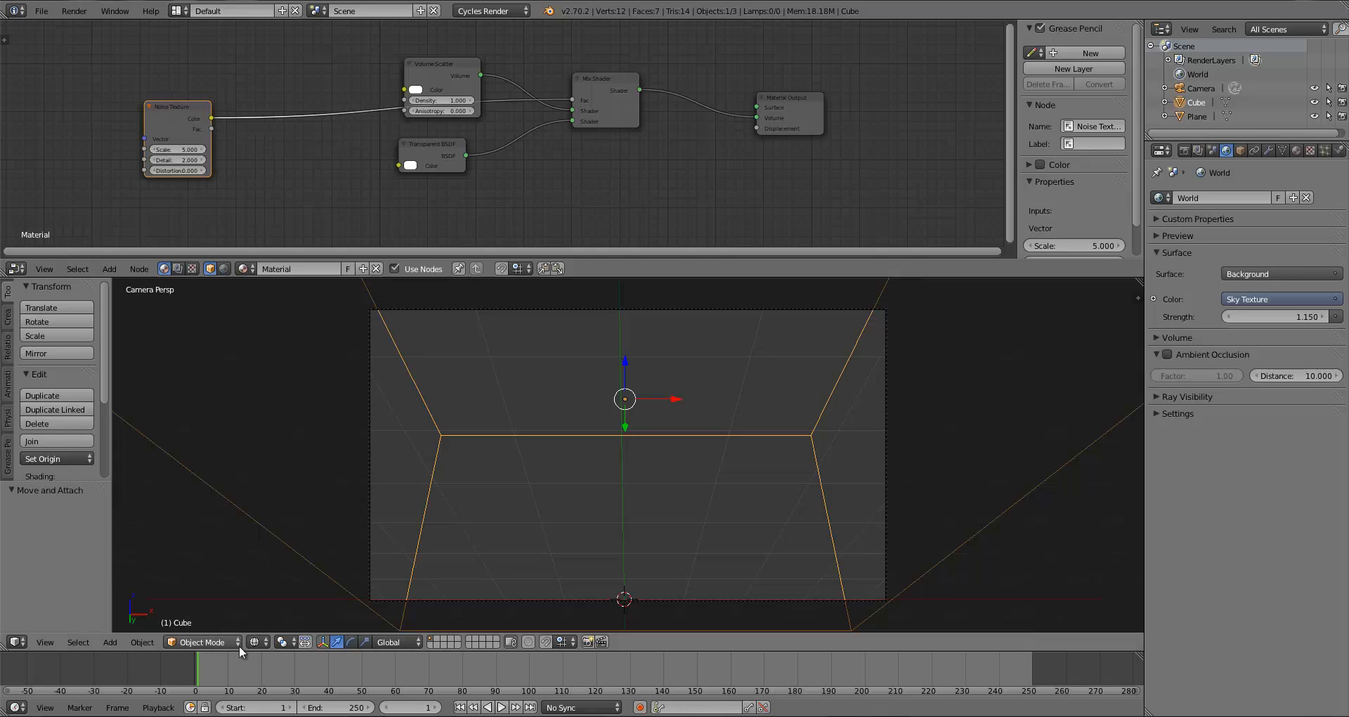
Preview the cloud material in rendered viewport shading, shift the Noise Texture node away from the shaders, and return to solid shading
click(254, 642)
click(284, 550)
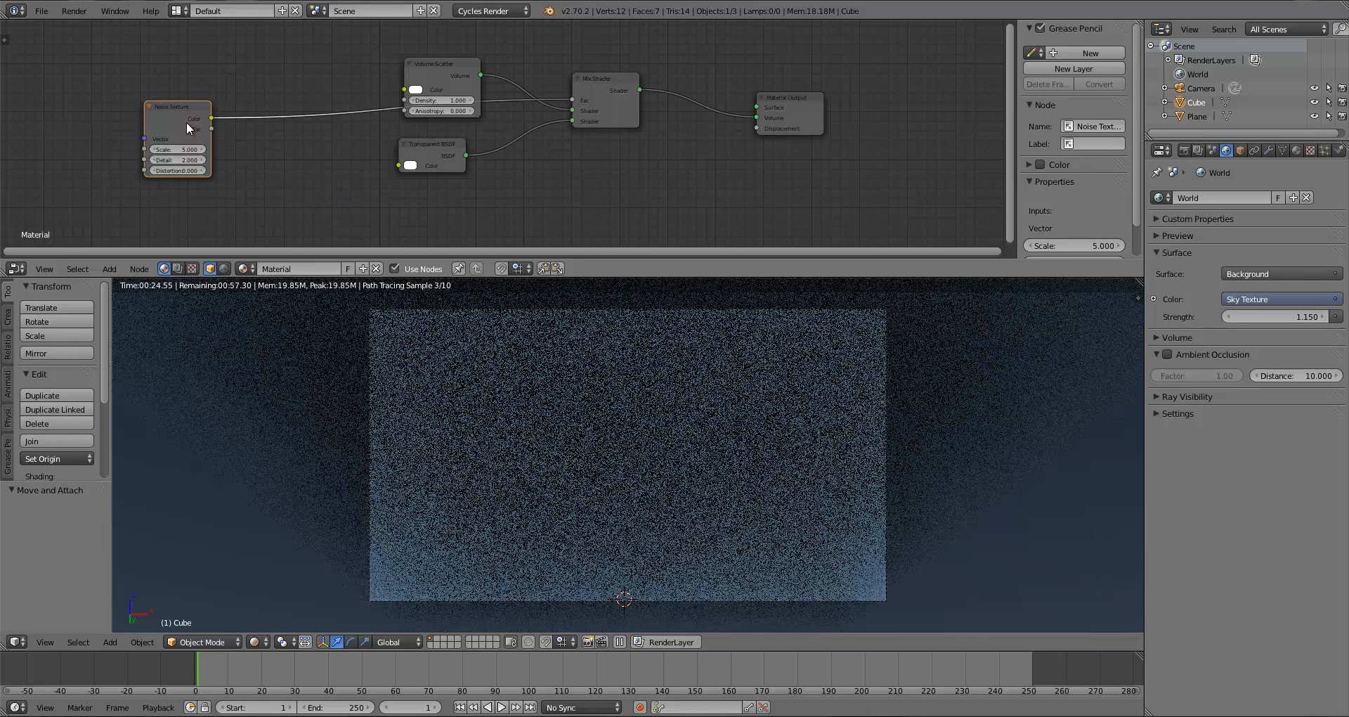
drag(169, 120, 124, 130)
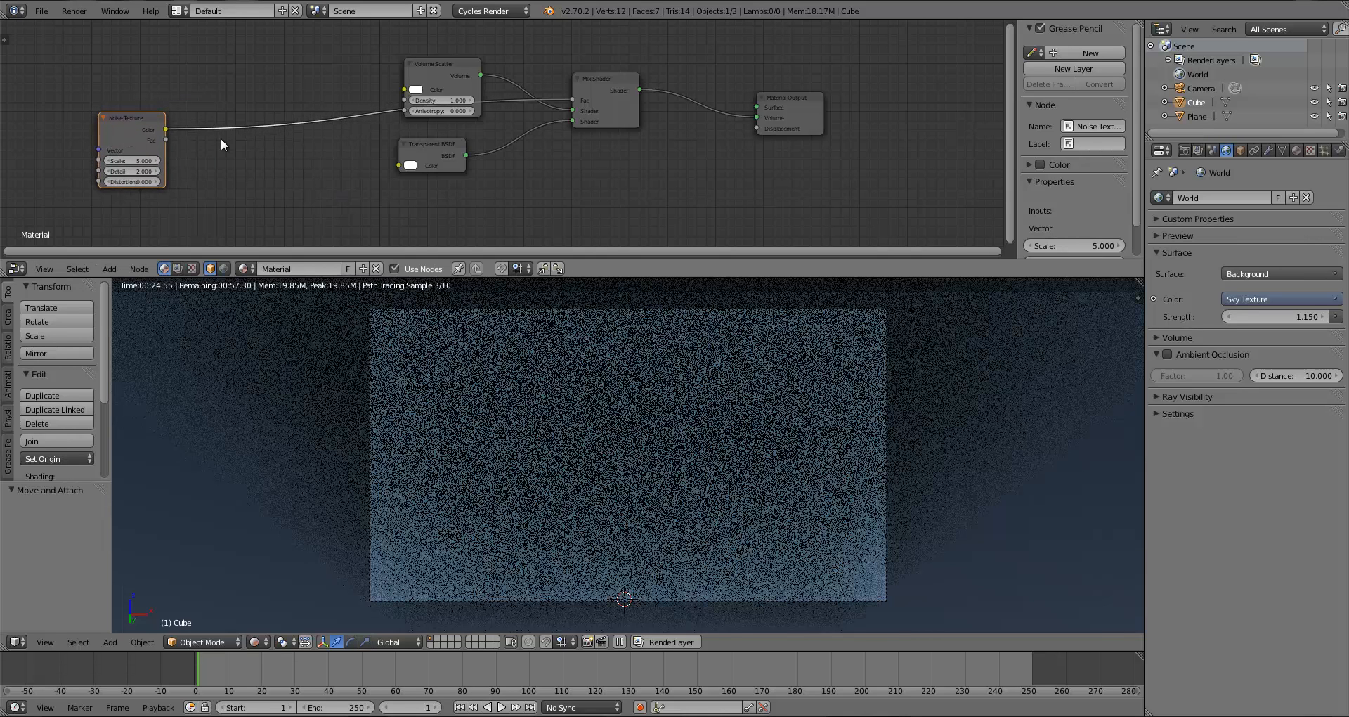
key(shift+z)
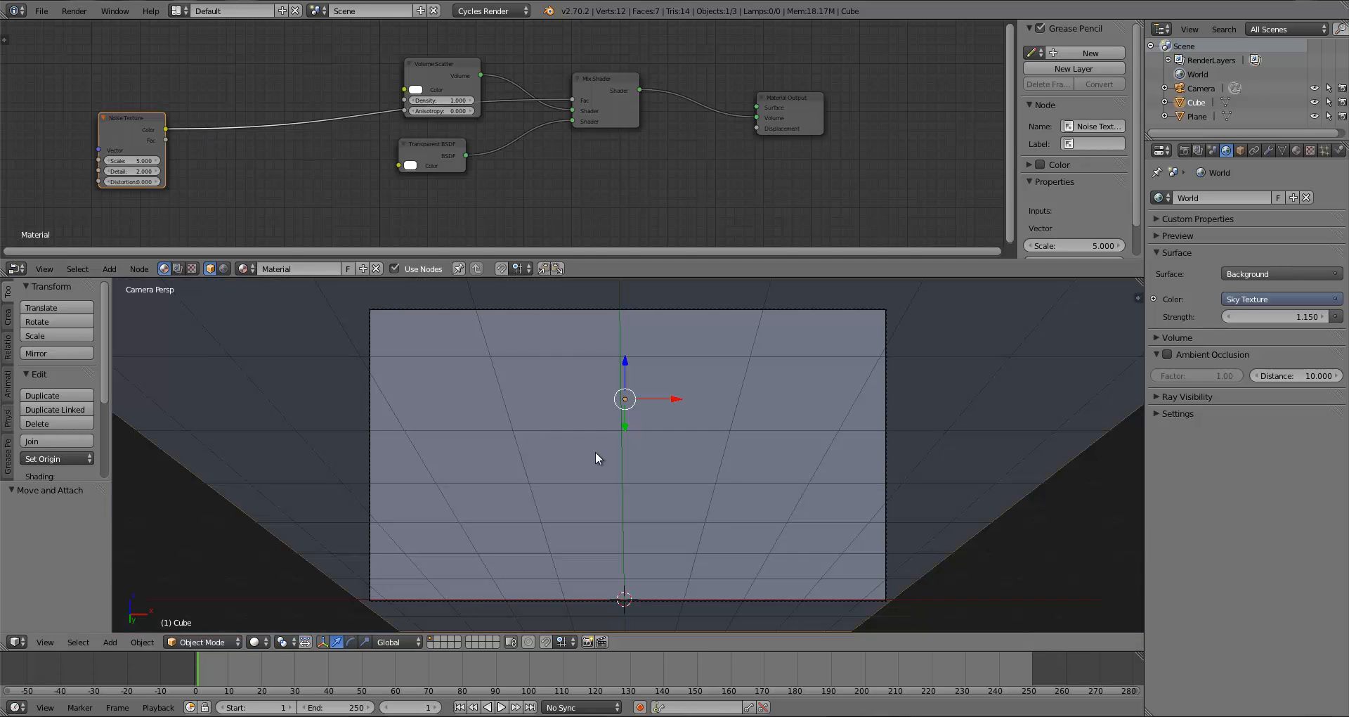
Insert an RGB Curves node on the link between Noise Texture and the Mix Shader's Fac input
drag(133, 132, 105, 132)
key(a)
key(shift+a)
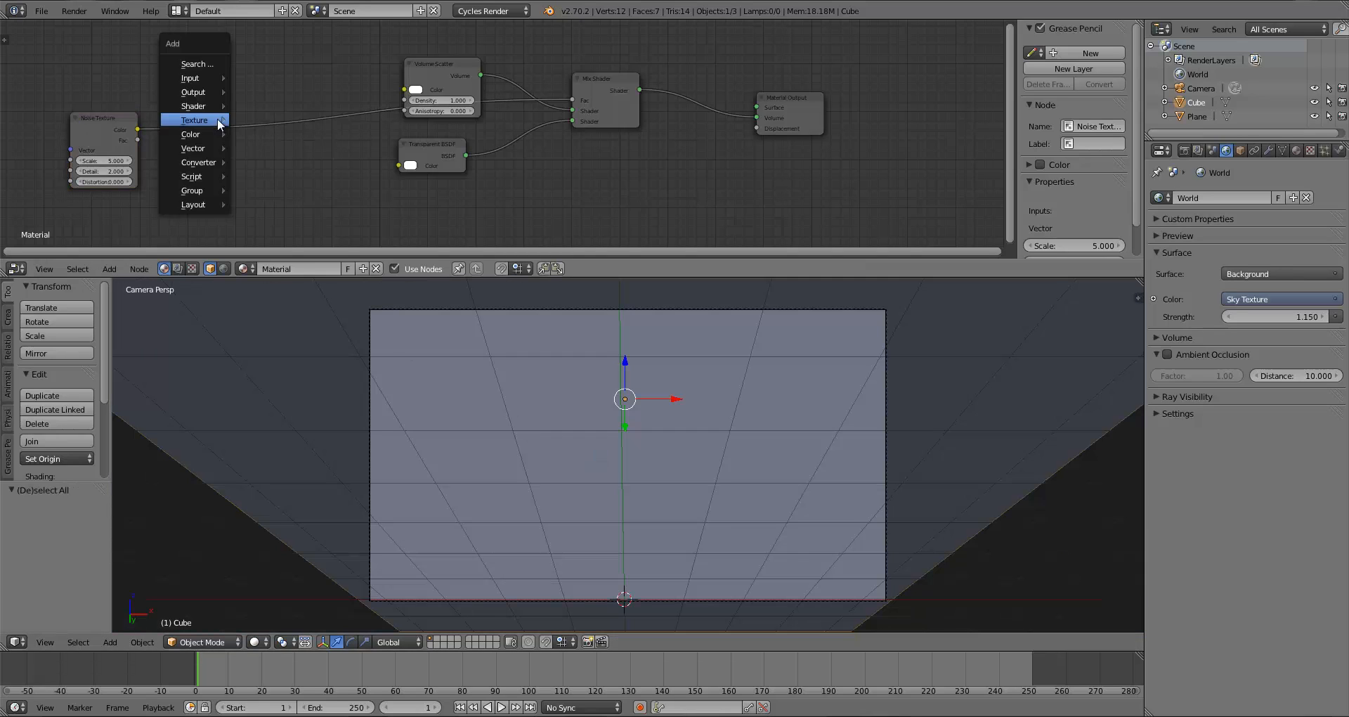
mouse_move(200, 120)
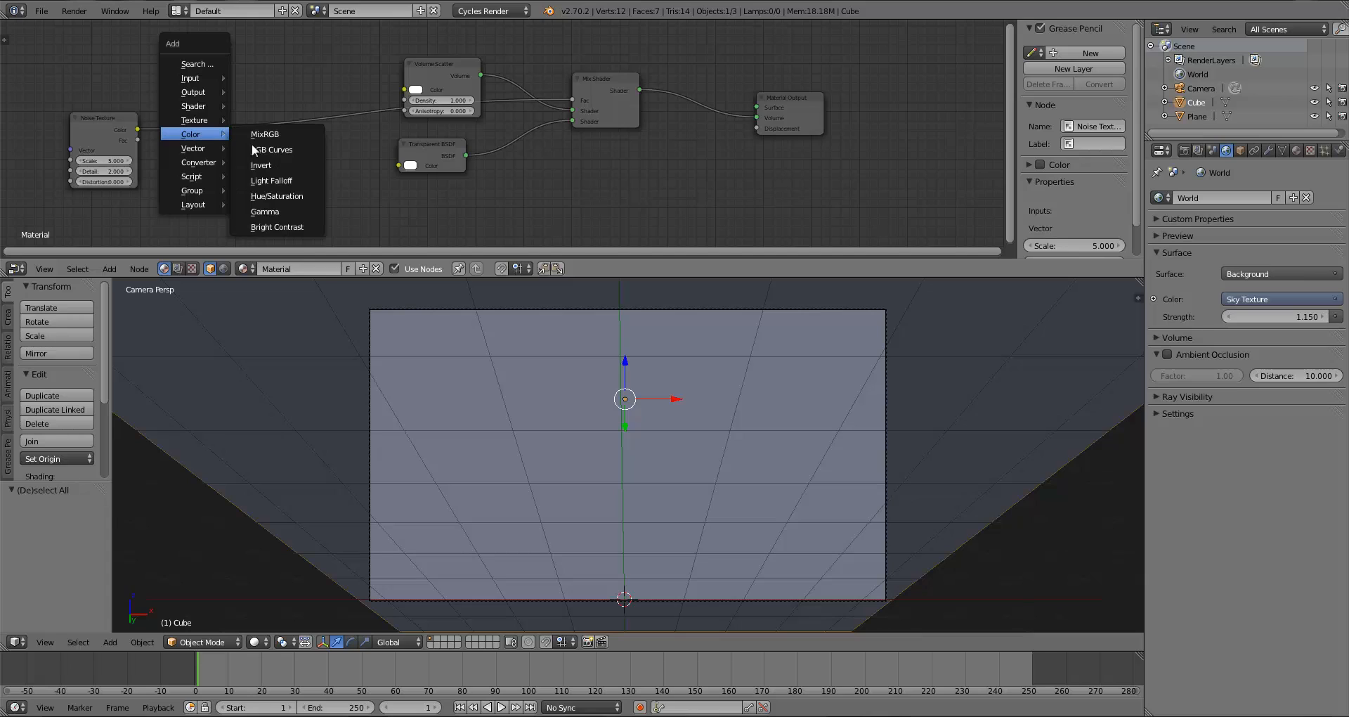
click(259, 154)
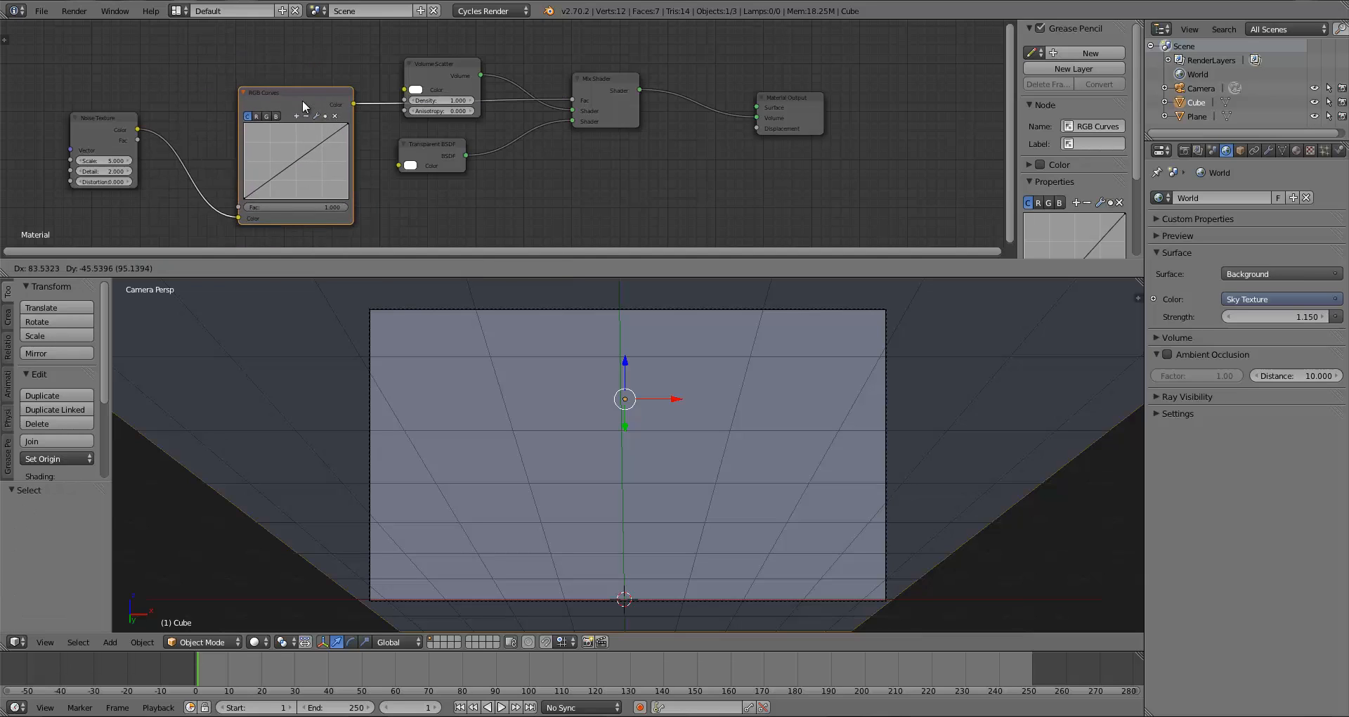
click(297, 96)
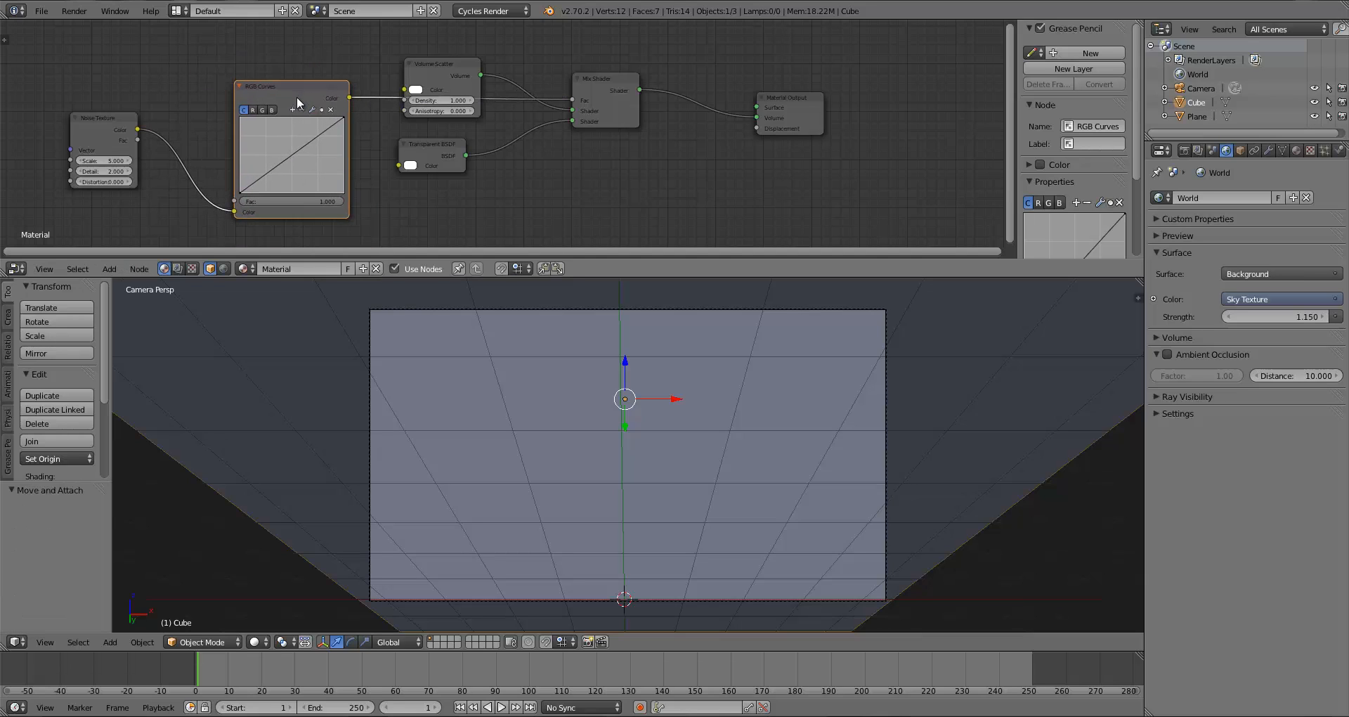
Shape the RGB Curves into a near-vertical step with points at about X 0.40, Y 0 and X 0.418, Y 1
click(293, 153)
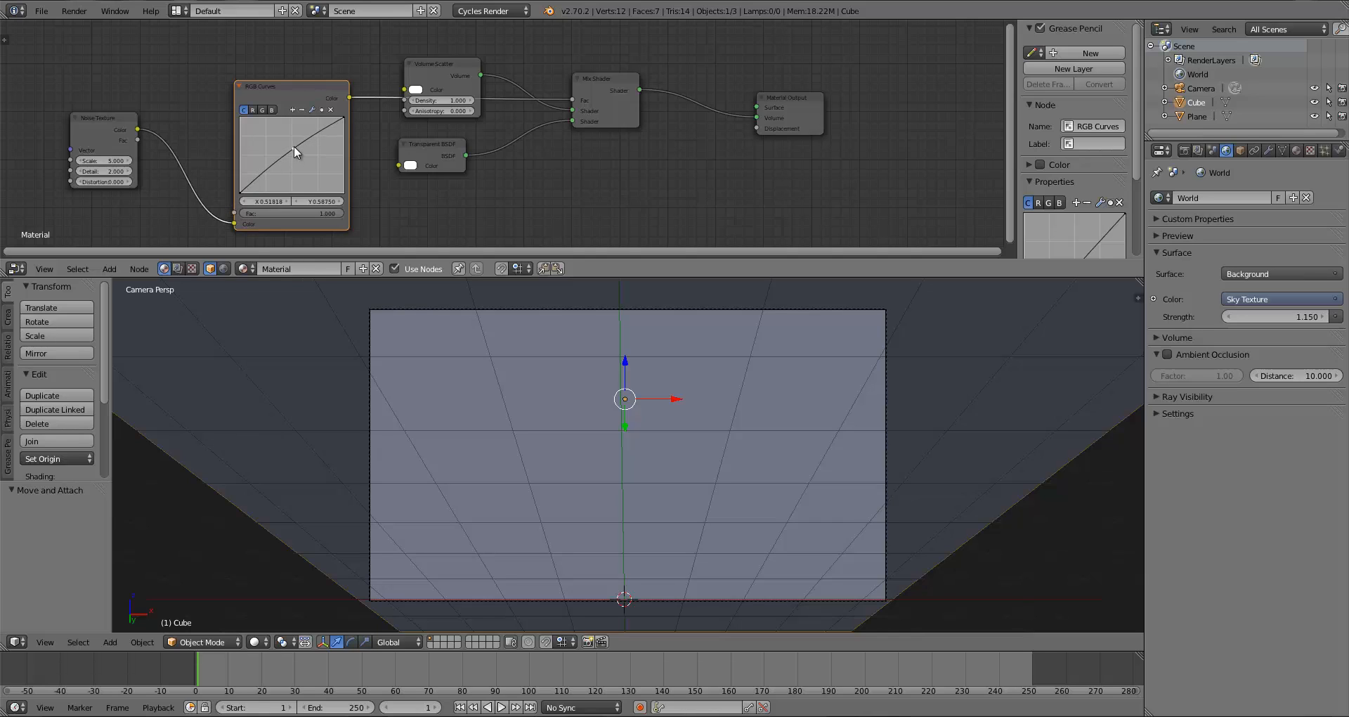
drag(294, 147, 284, 118)
drag(249, 147, 282, 198)
drag(295, 90, 312, 77)
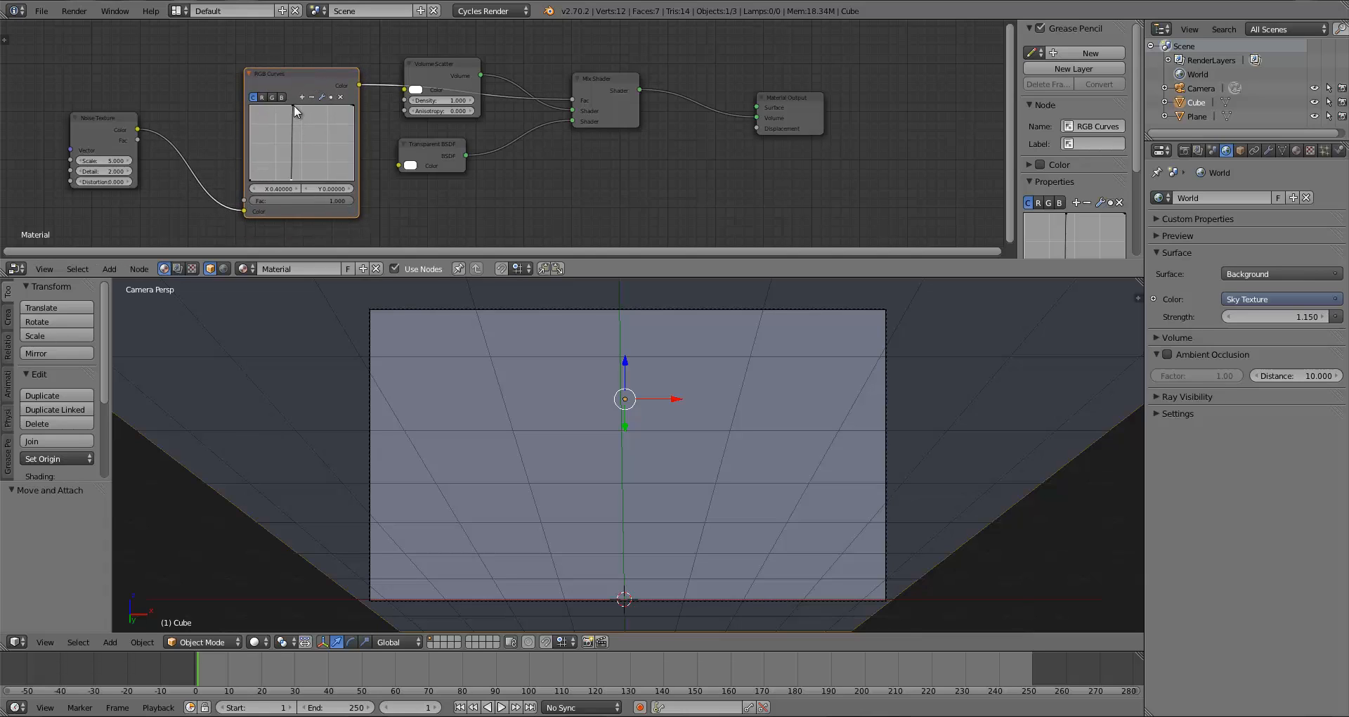
click(293, 181)
click(293, 107)
Space out the RGB Curves, Volume Scatter, Transparent BSDF and Mix Shader nodes so their links are readable, leaving nothing selected
drag(302, 77, 269, 76)
drag(423, 69, 409, 67)
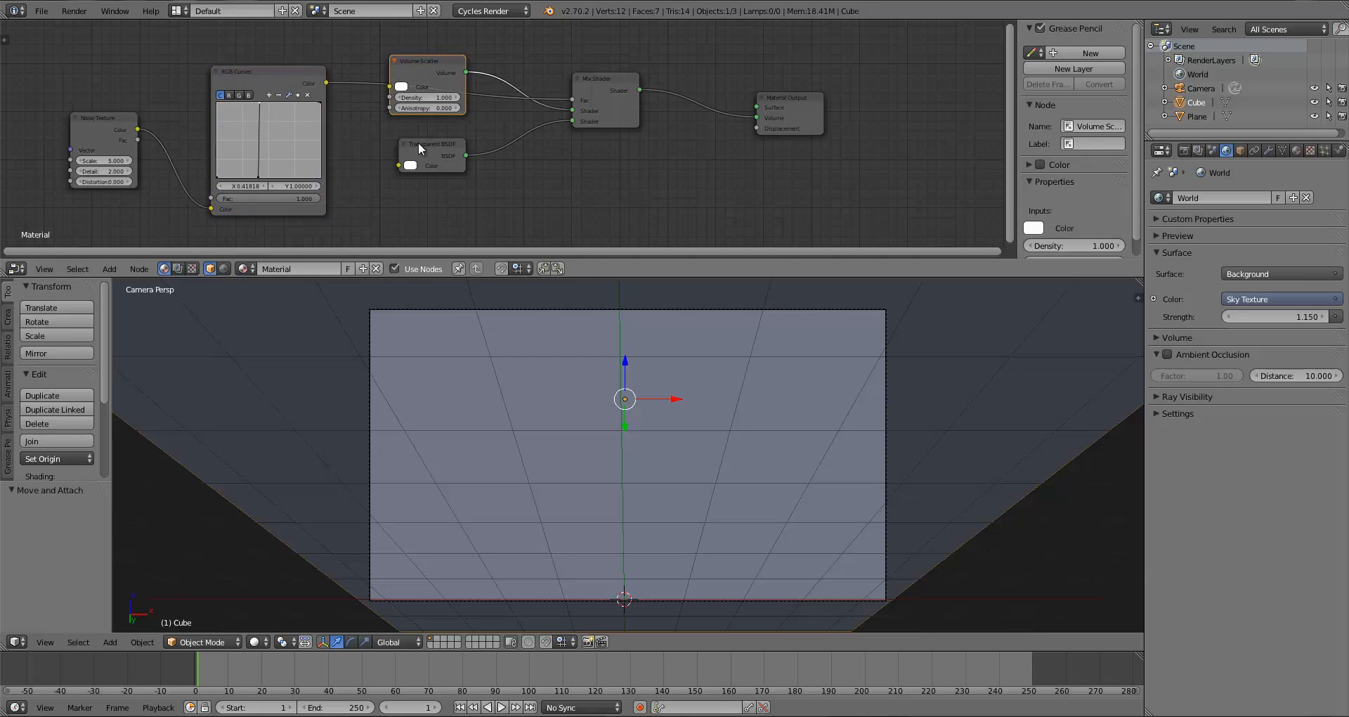
click(437, 143)
mouse_move(439, 172)
mouse_down()
mouse_move(438, 155)
mouse_move(442, 173)
mouse_up()
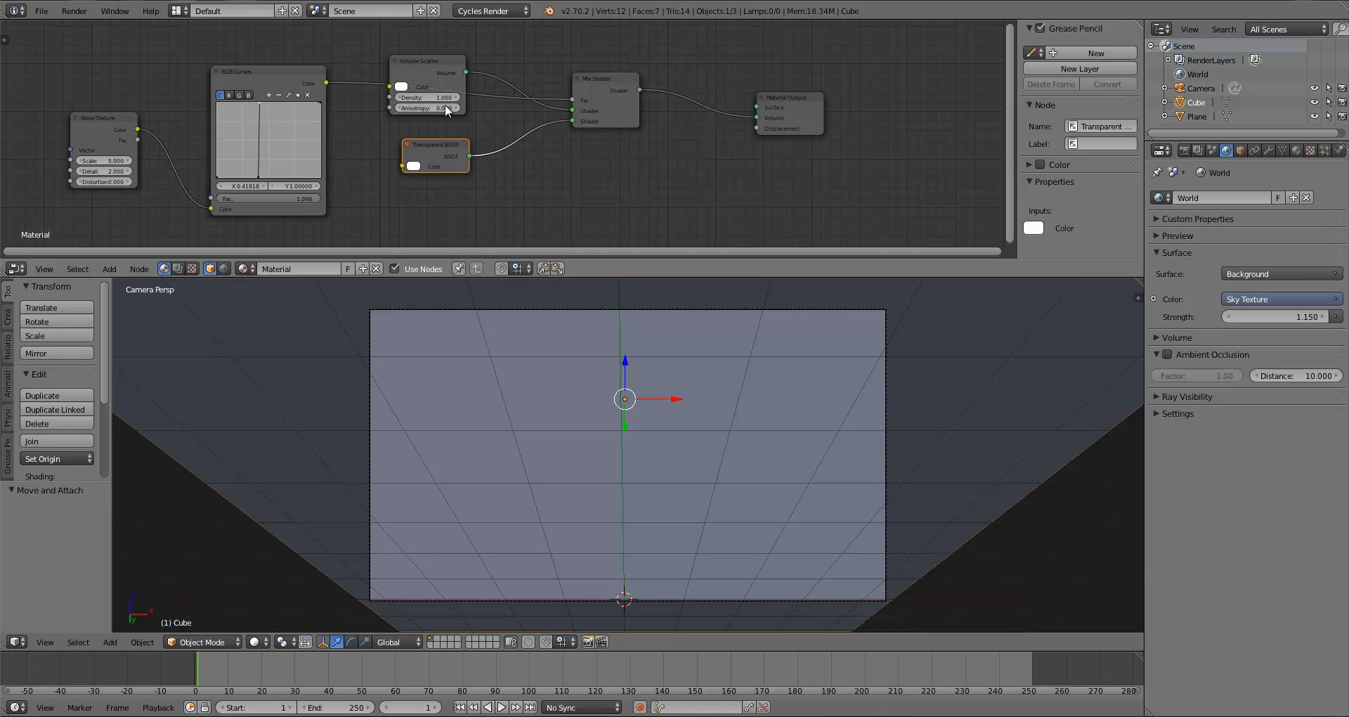
drag(435, 60, 443, 58)
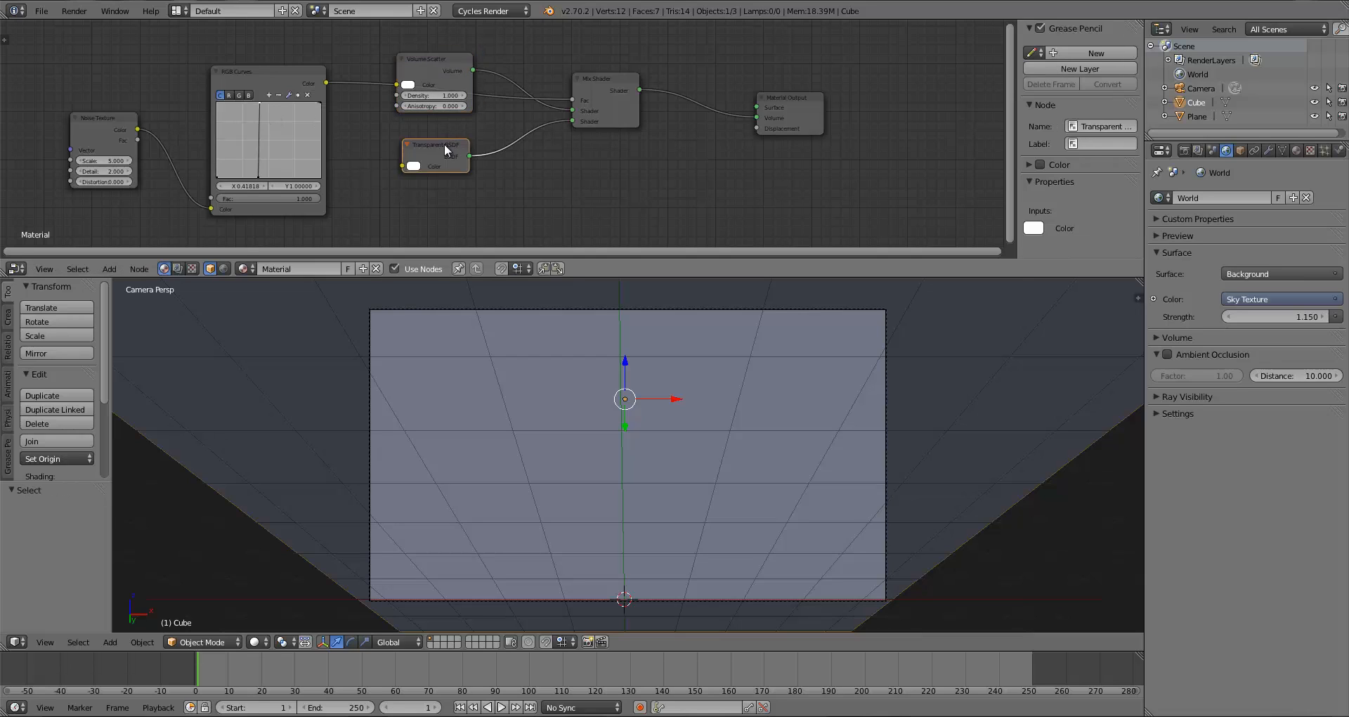
drag(444, 143, 429, 146)
click(600, 99)
drag(600, 93, 618, 89)
drag(288, 72, 285, 70)
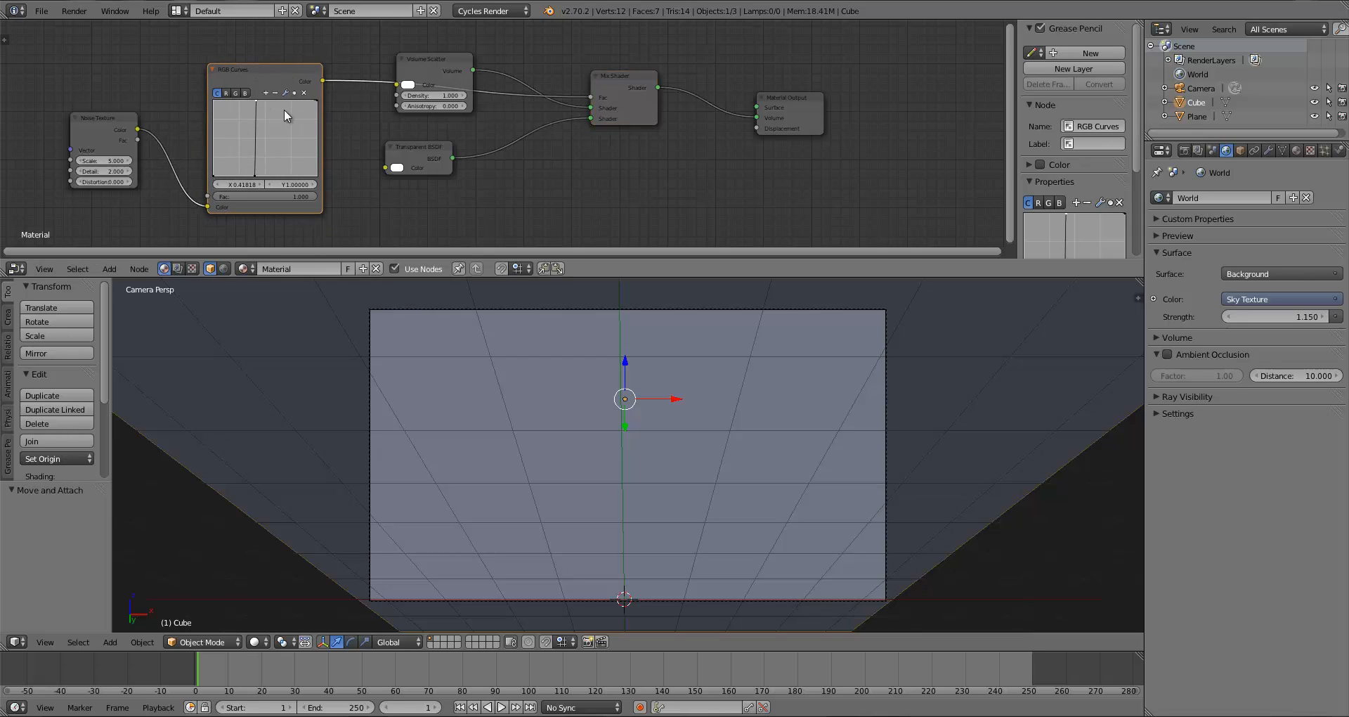
drag(436, 65, 436, 70)
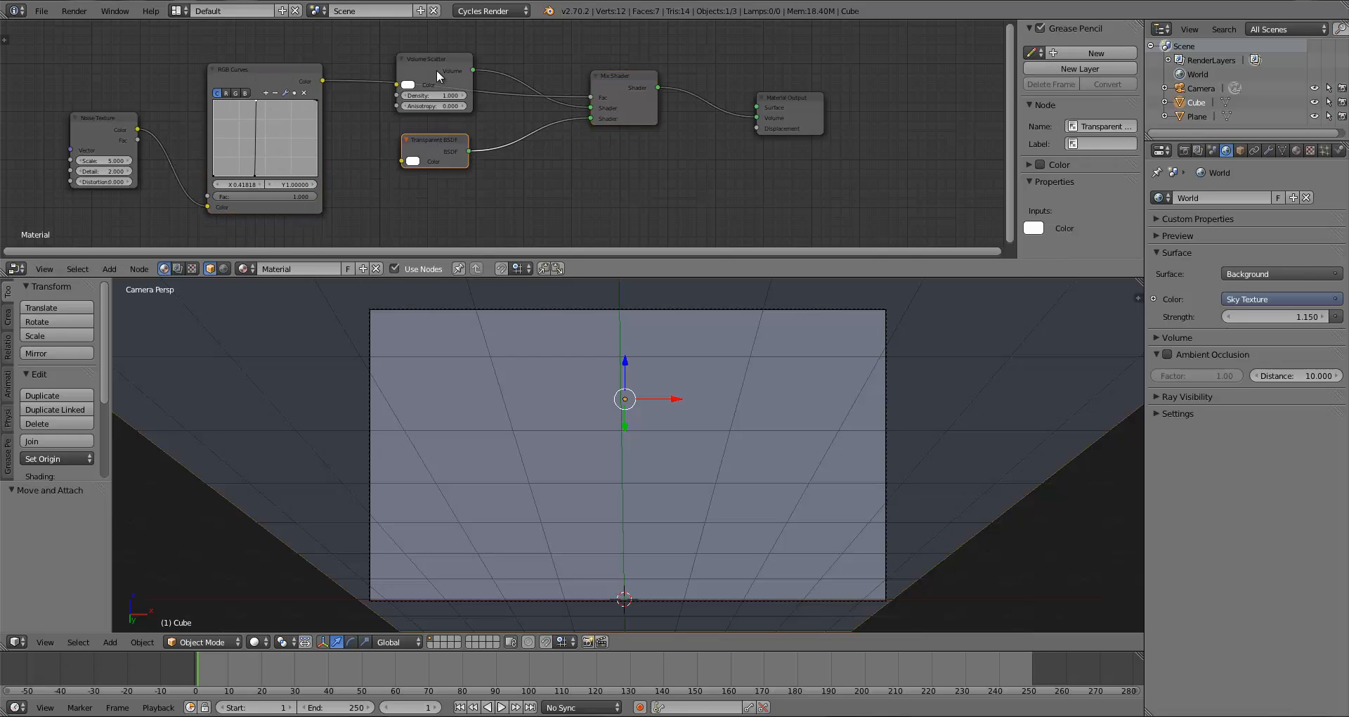
drag(423, 156, 454, 146)
drag(242, 68, 226, 66)
key(a)
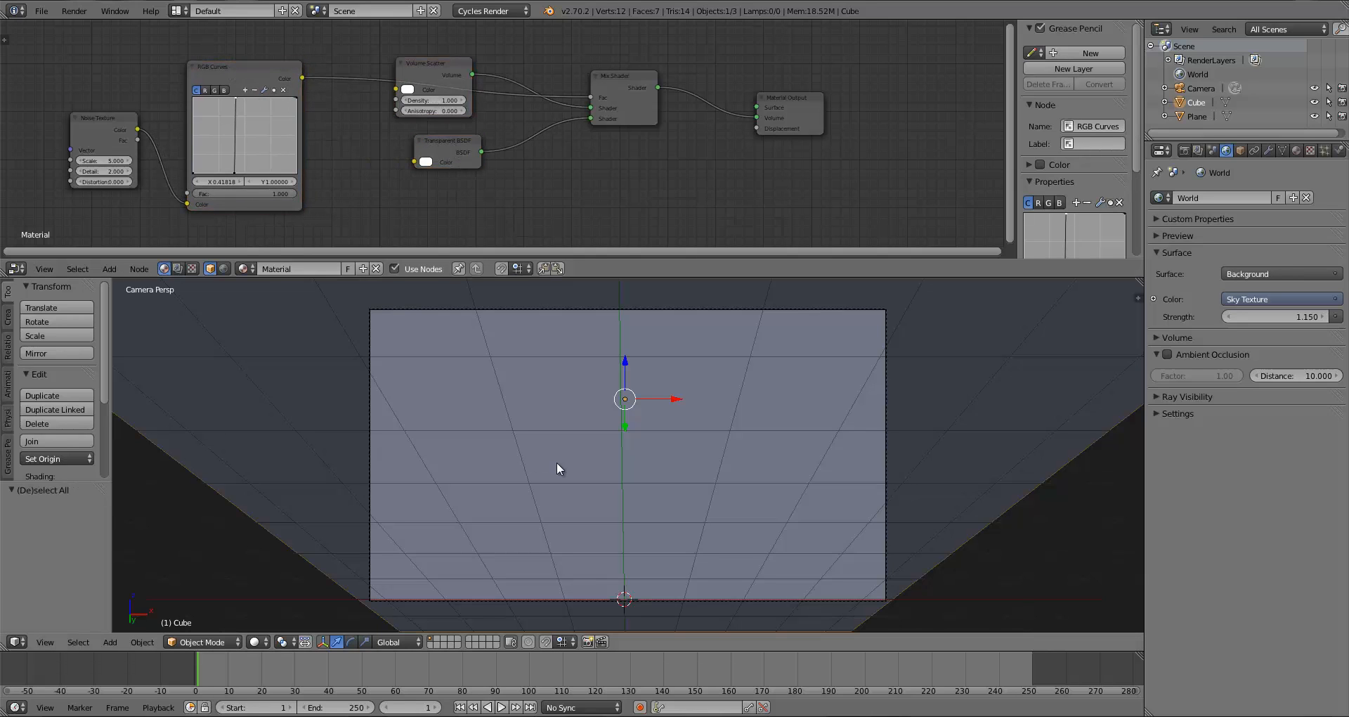
Save the scene in the Blender folder as CloudTutorial
key(ctrl+s)
click(220, 63)
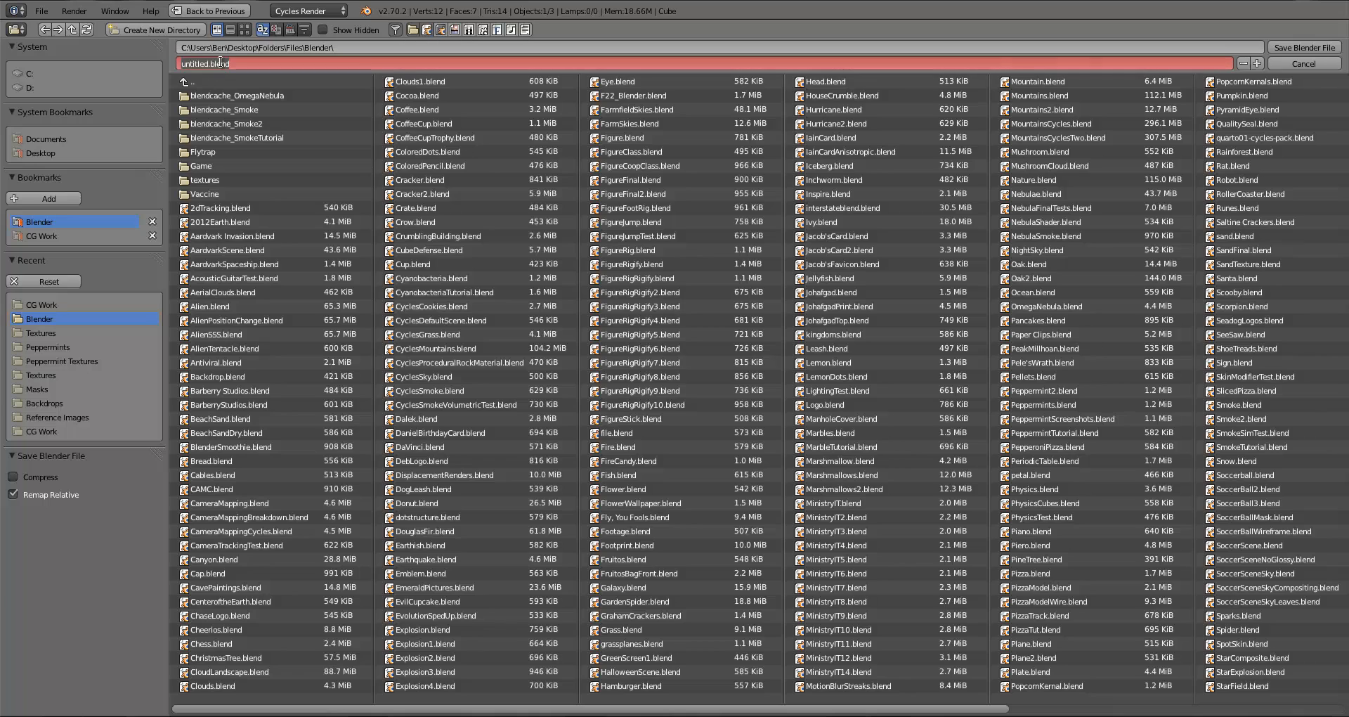
text(CloudTutorial)
key(Return)
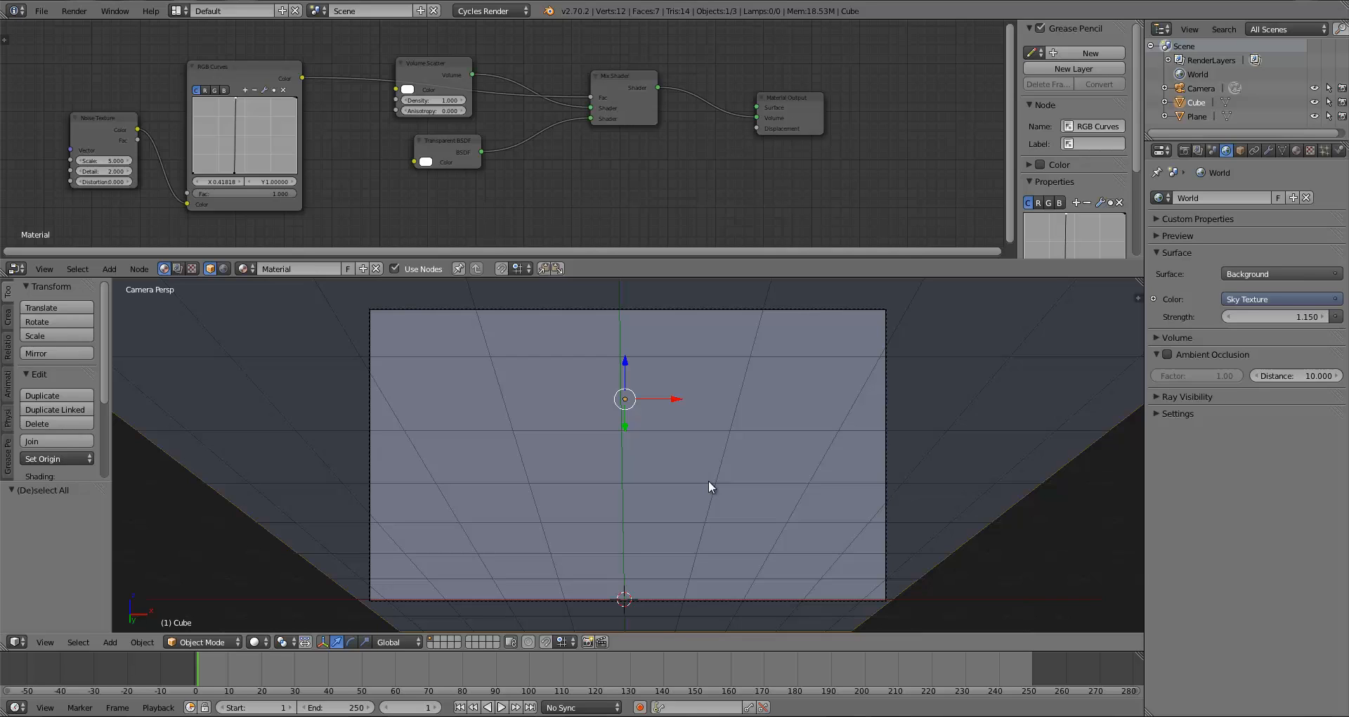
Select the plane from outside the camera view, return to the camera view and create a new material for it
key(KP_0)
mouse_move(683, 472)
middle_down()
mouse_move(635, 486)
mouse_move(700, 473)
middle_up()
right_click(687, 425)
scroll(634, 467, up, 8)
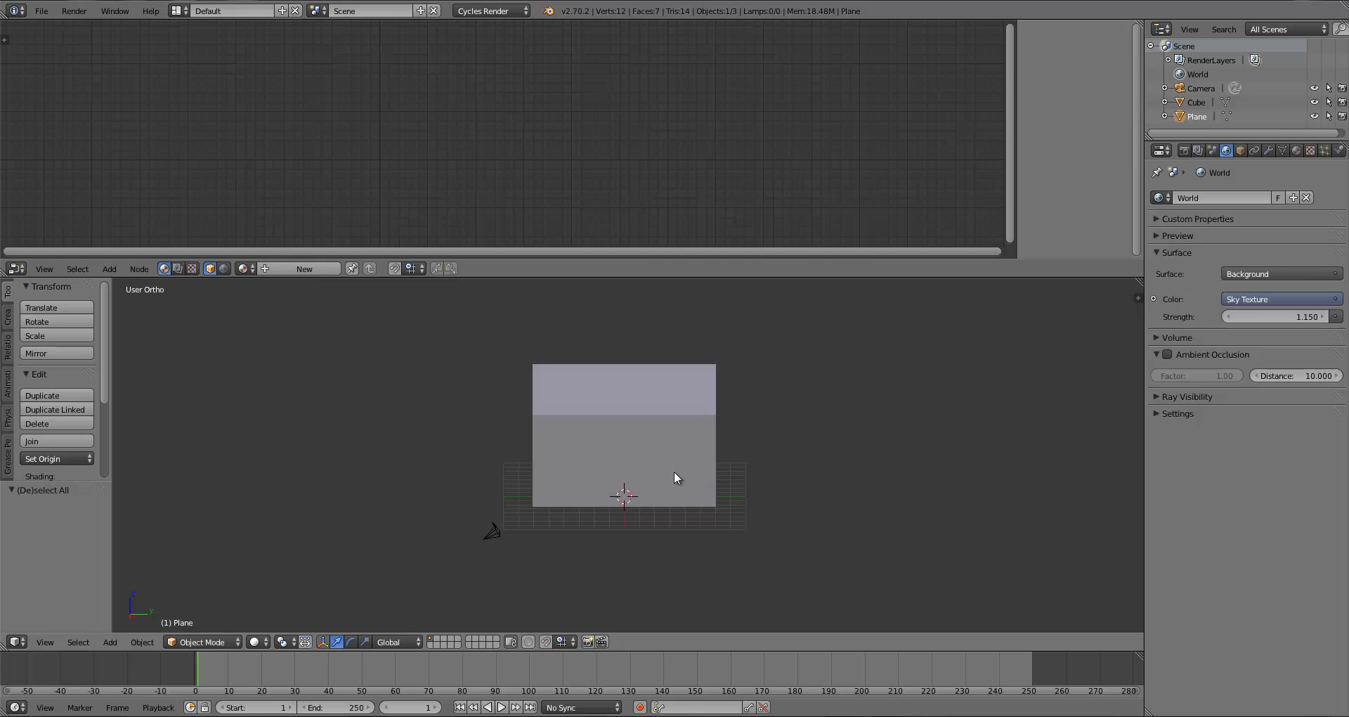
key(KP_0)
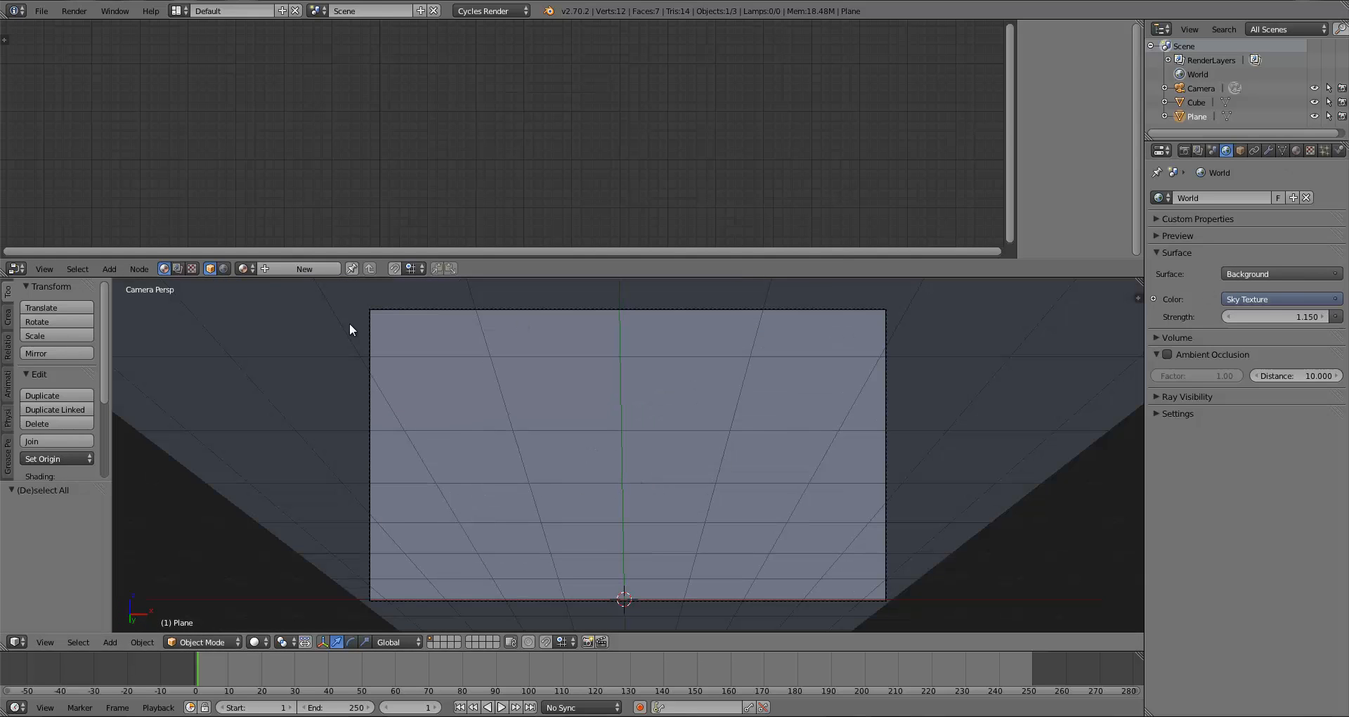
click(291, 268)
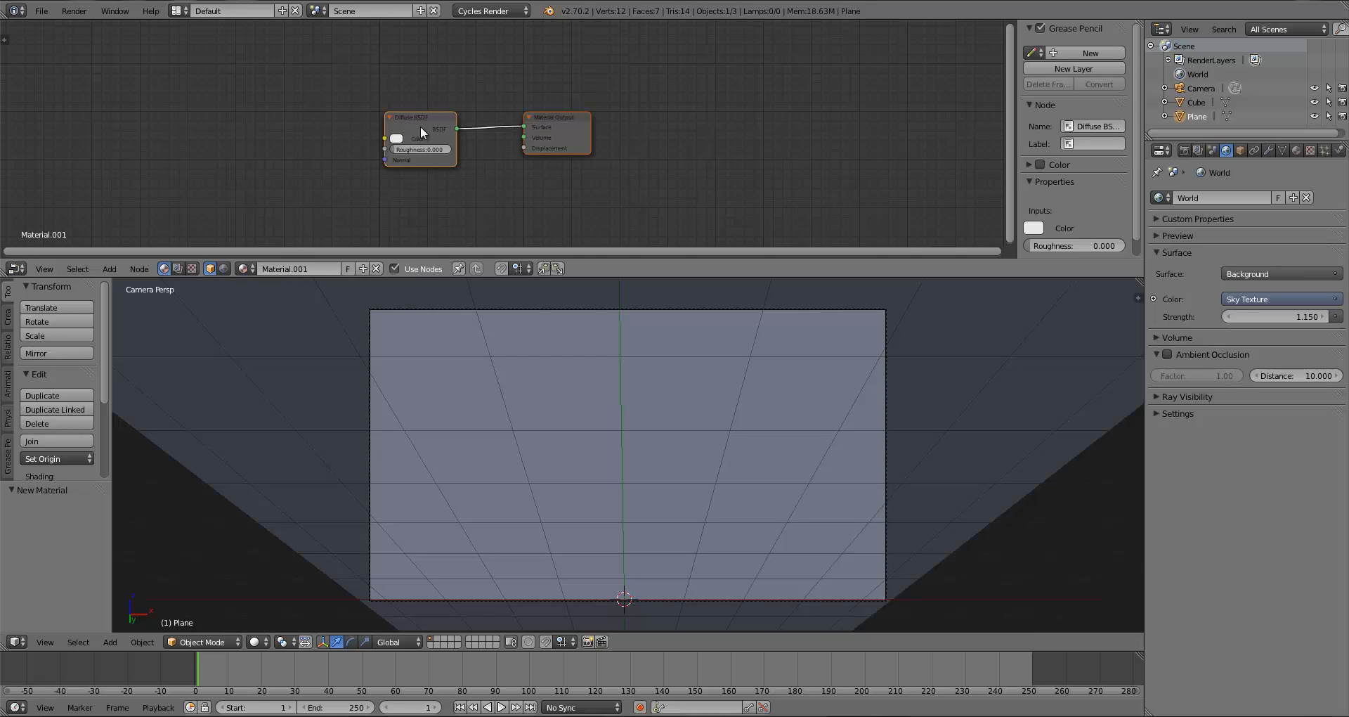
Replace the plane's Diffuse BSDF with an Emission shader connected to the Material Output's Surface input
right_click(421, 128)
key(x)
key(shift+a)
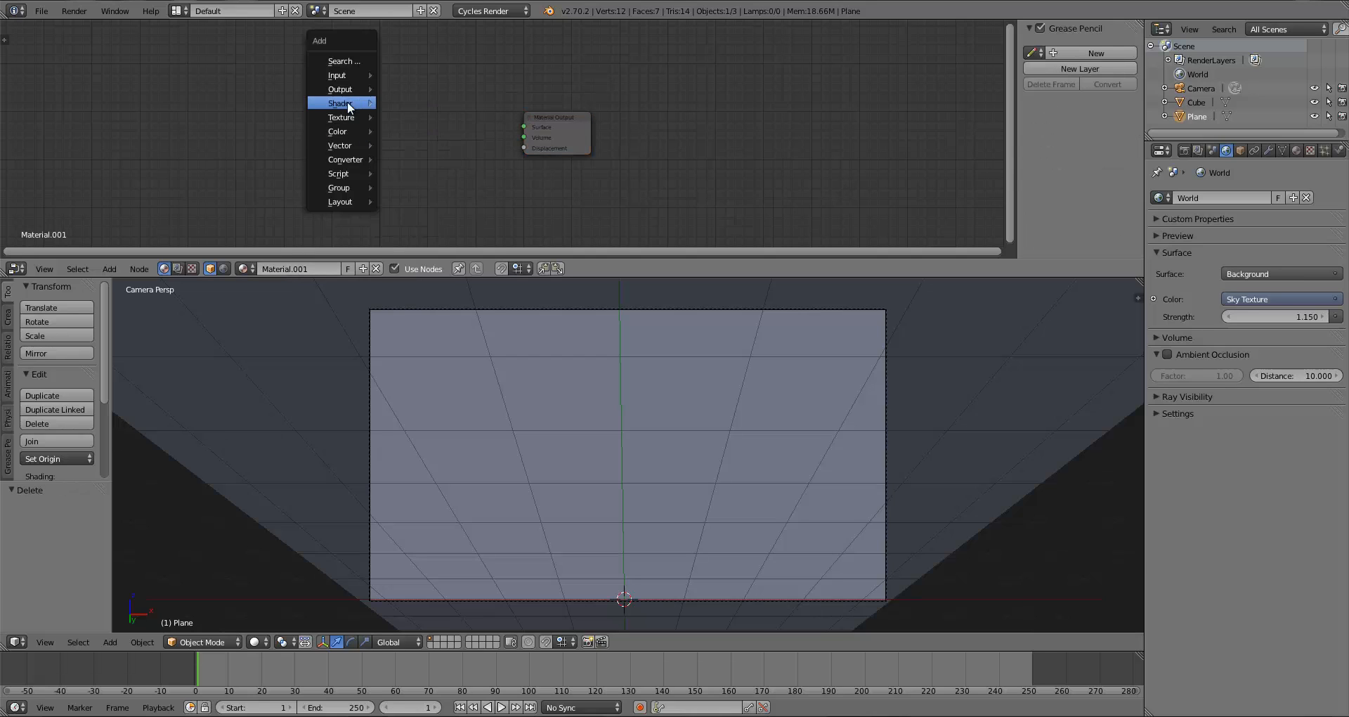
mouse_move(361, 103)
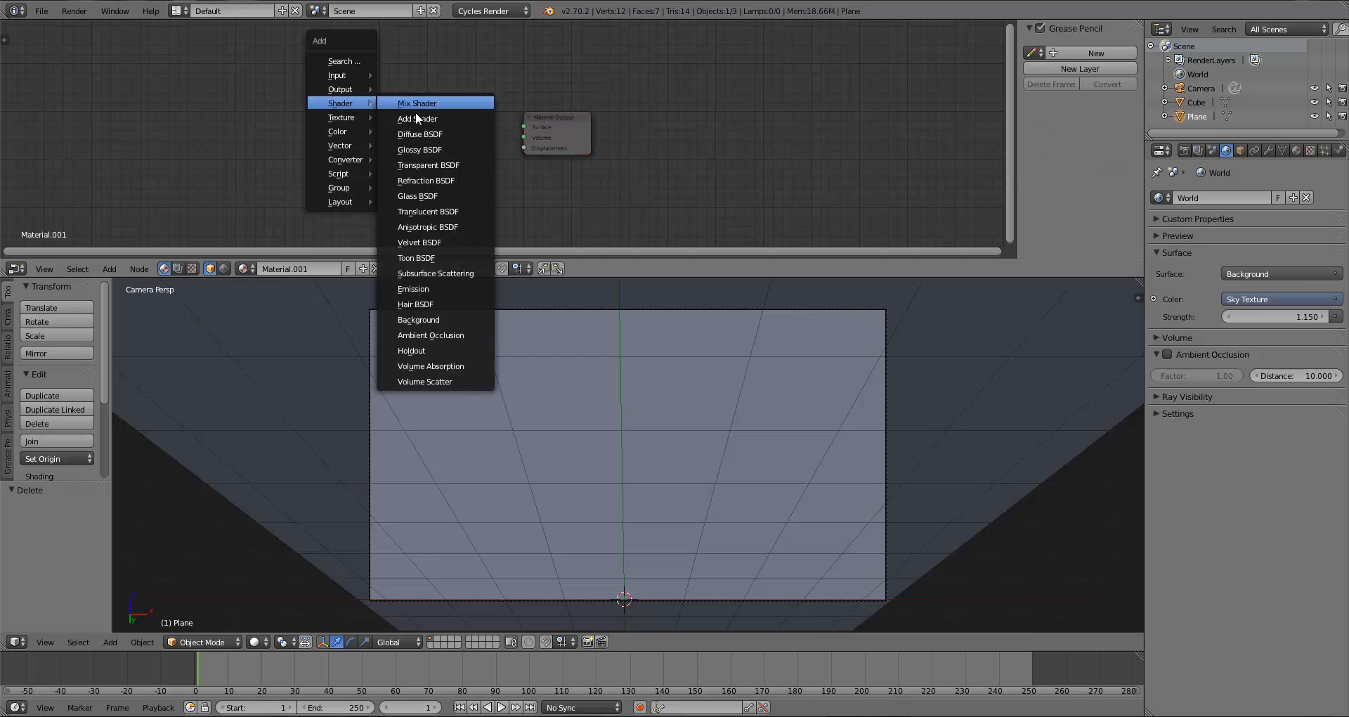
click(418, 288)
click(363, 112)
drag(418, 126, 523, 127)
Set the plane's Emission color to a pale warm tone and its strength to 35000
click(371, 136)
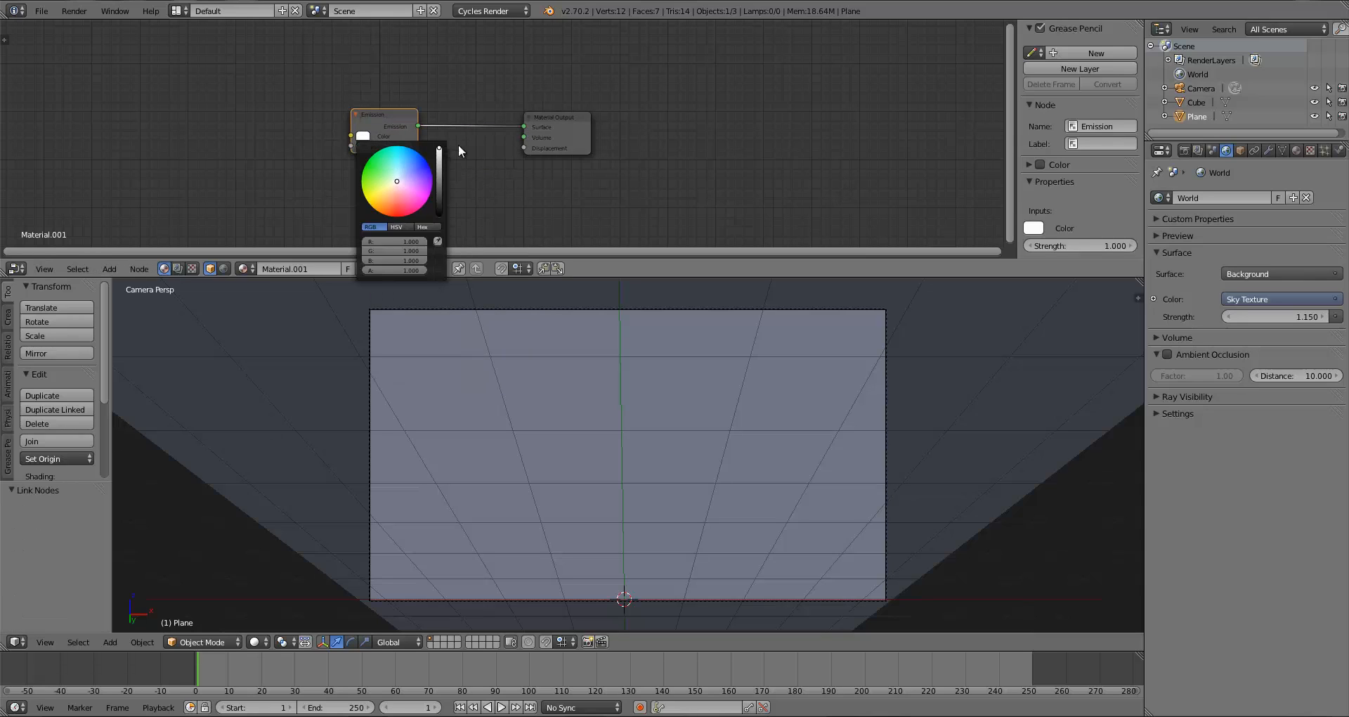
click(363, 136)
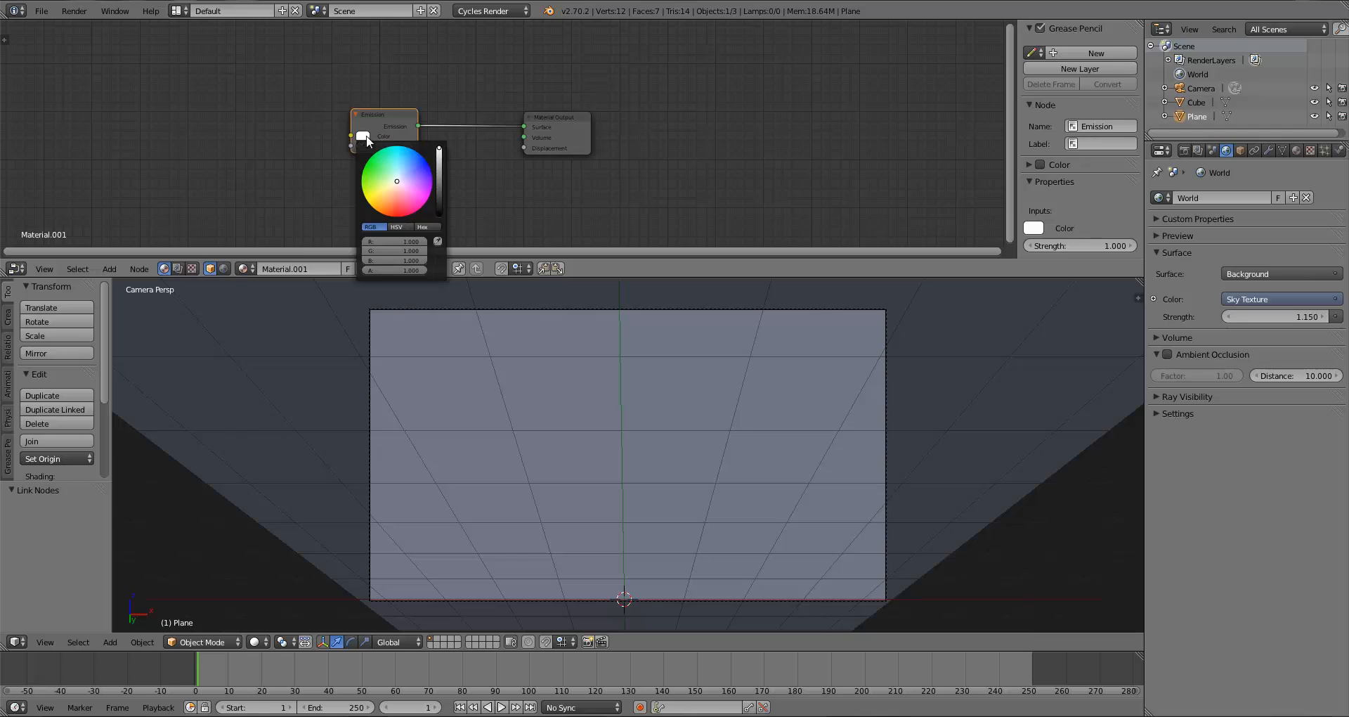
click(395, 185)
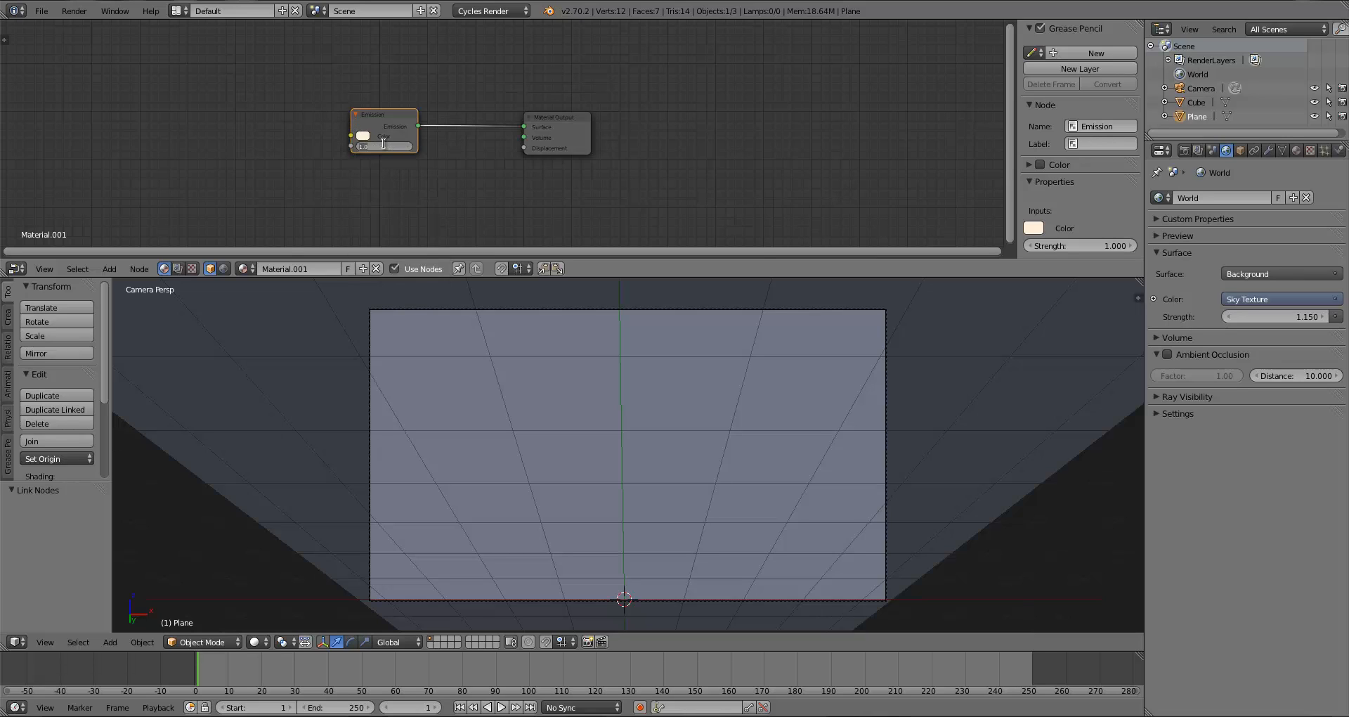
text(2500)
key(Return)
key(a)
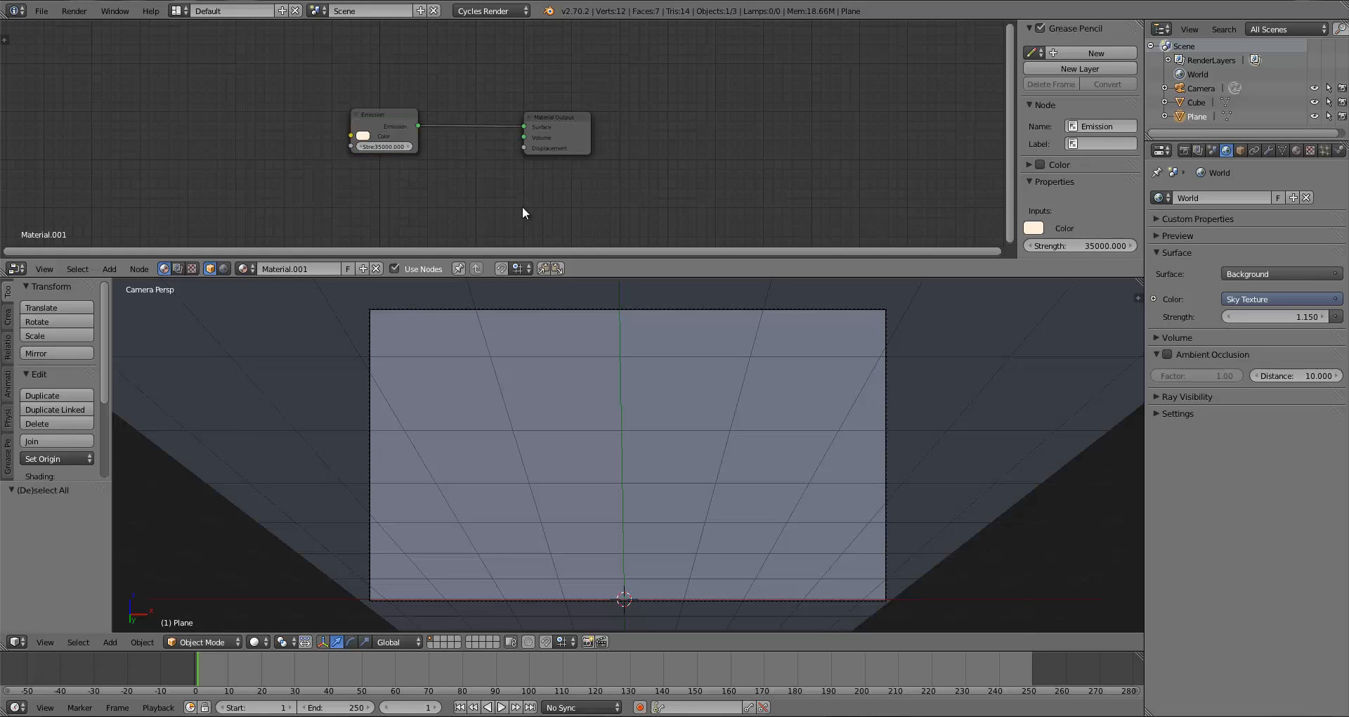
Switch the viewport to rendered shading and select the cloud box to bring back its material nodes
click(254, 641)
click(285, 546)
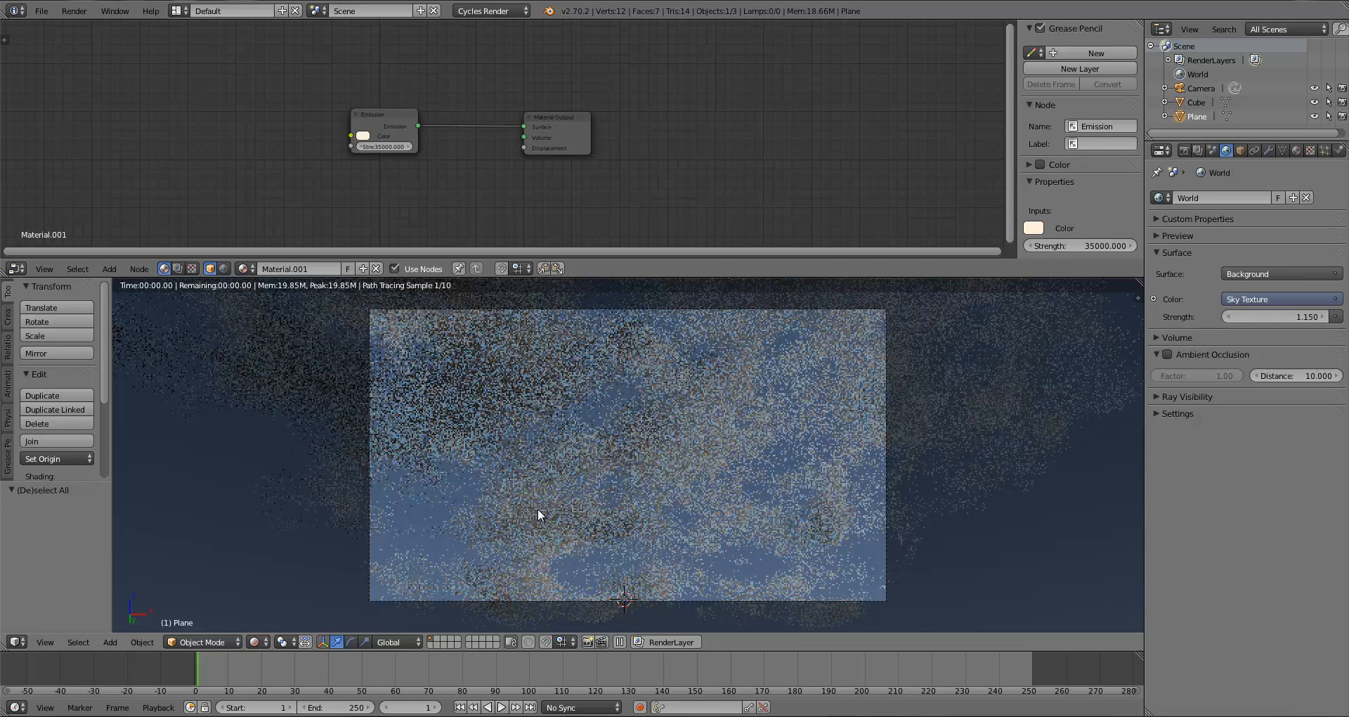
right_click(538, 512)
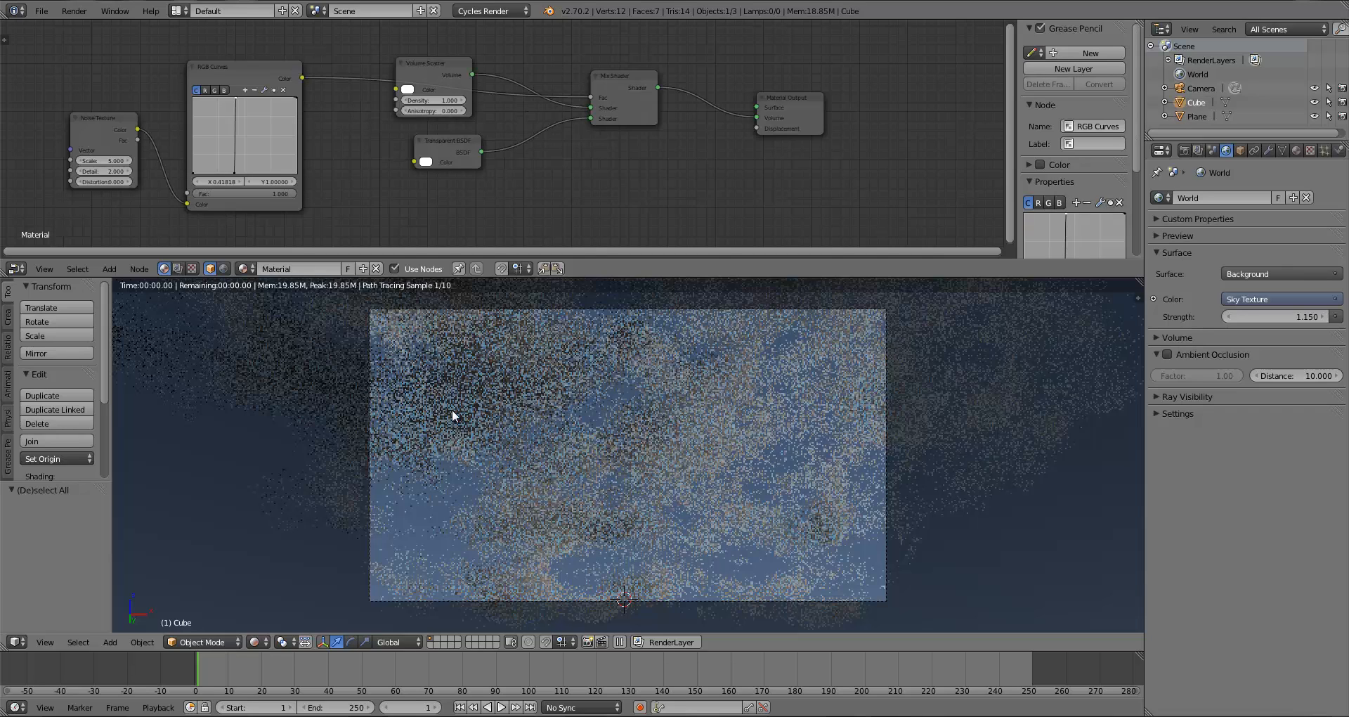
Reposition the Volume Scatter node and set its Anisotropy to 0.5
mouse_move(434, 82)
mouse_down()
mouse_move(441, 60)
mouse_move(441, 74)
mouse_up()
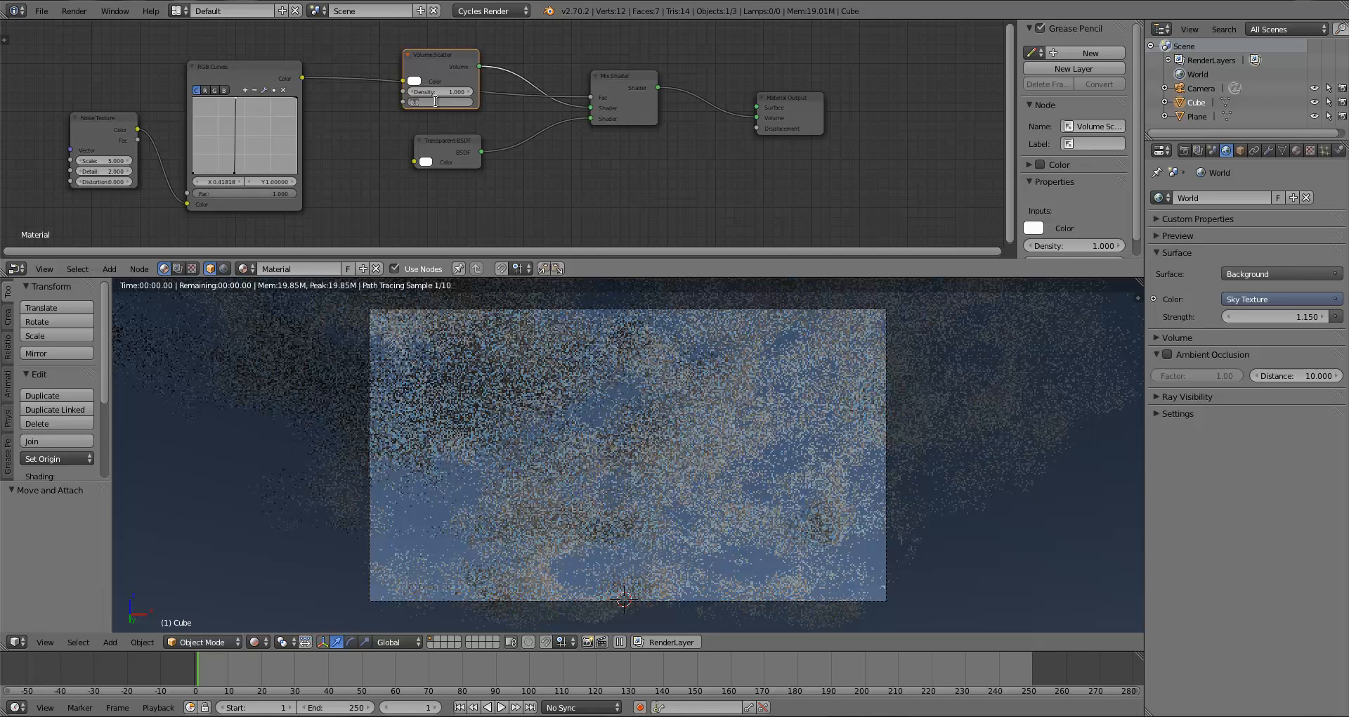
click(443, 65)
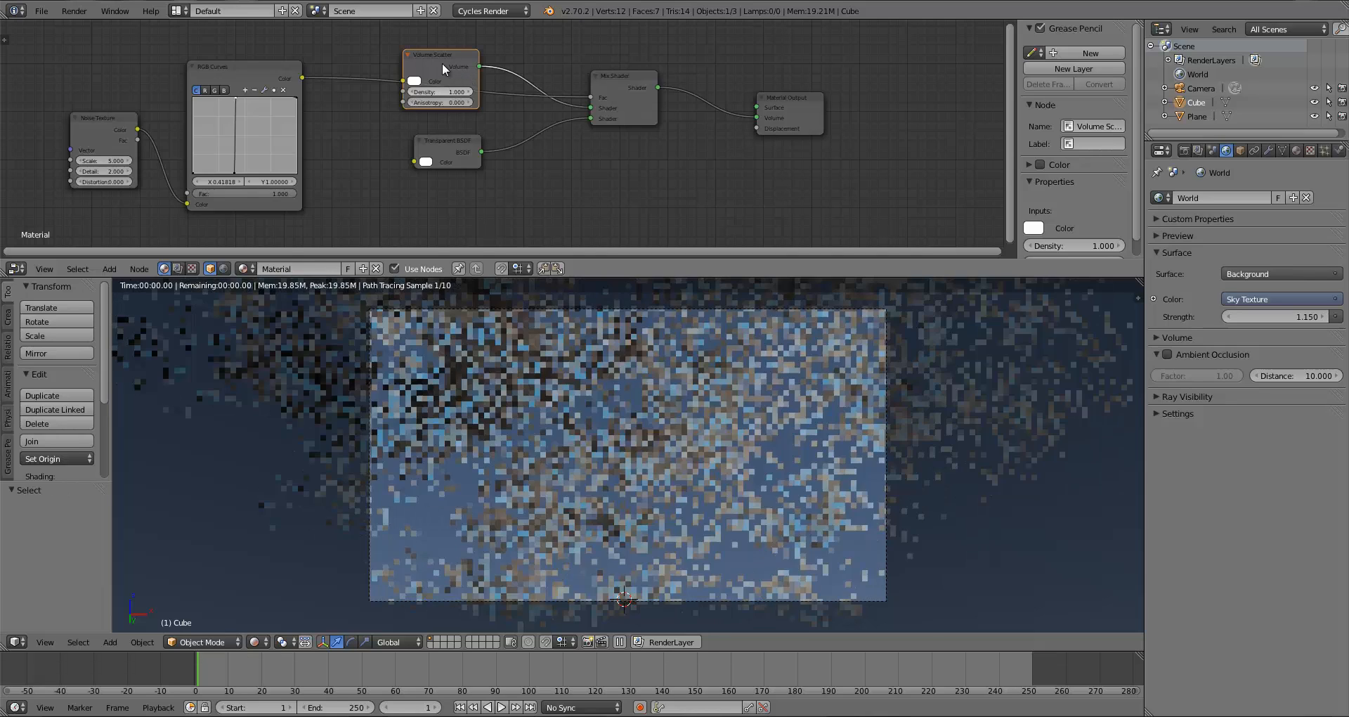
drag(442, 61, 434, 85)
click(437, 123)
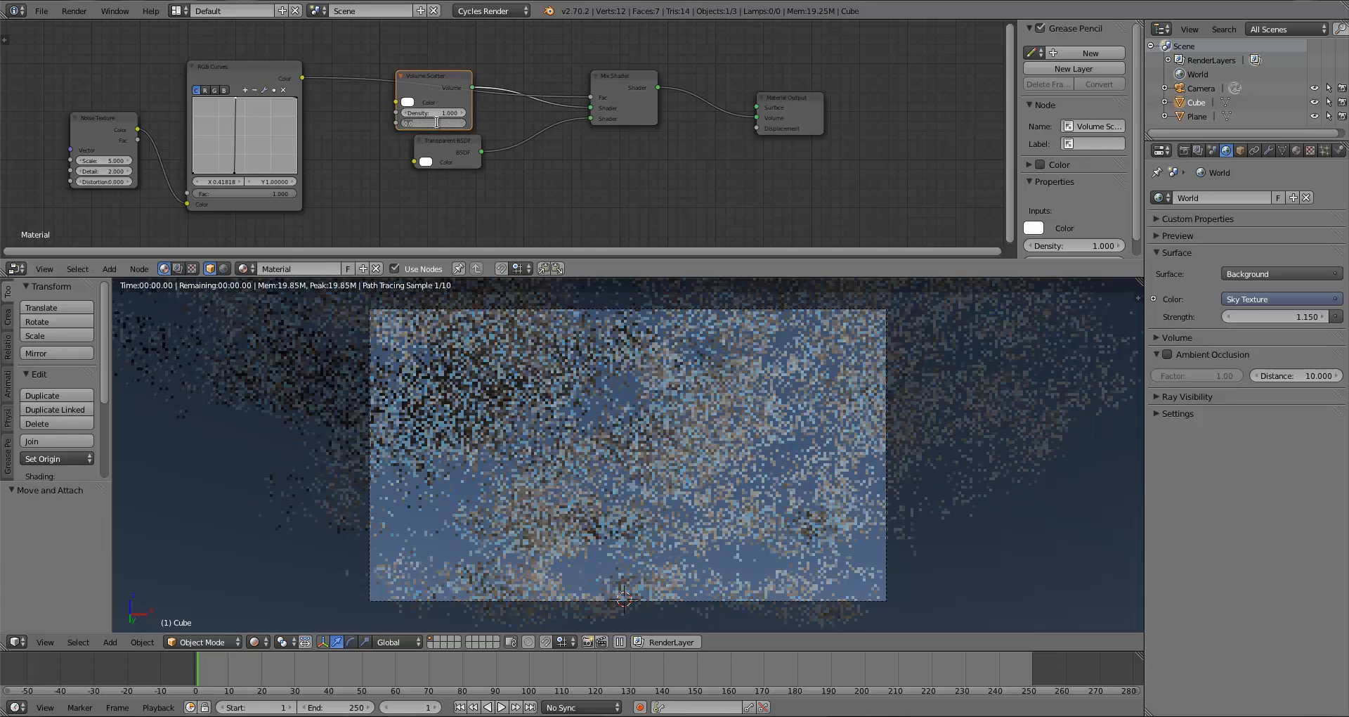
key(Return)
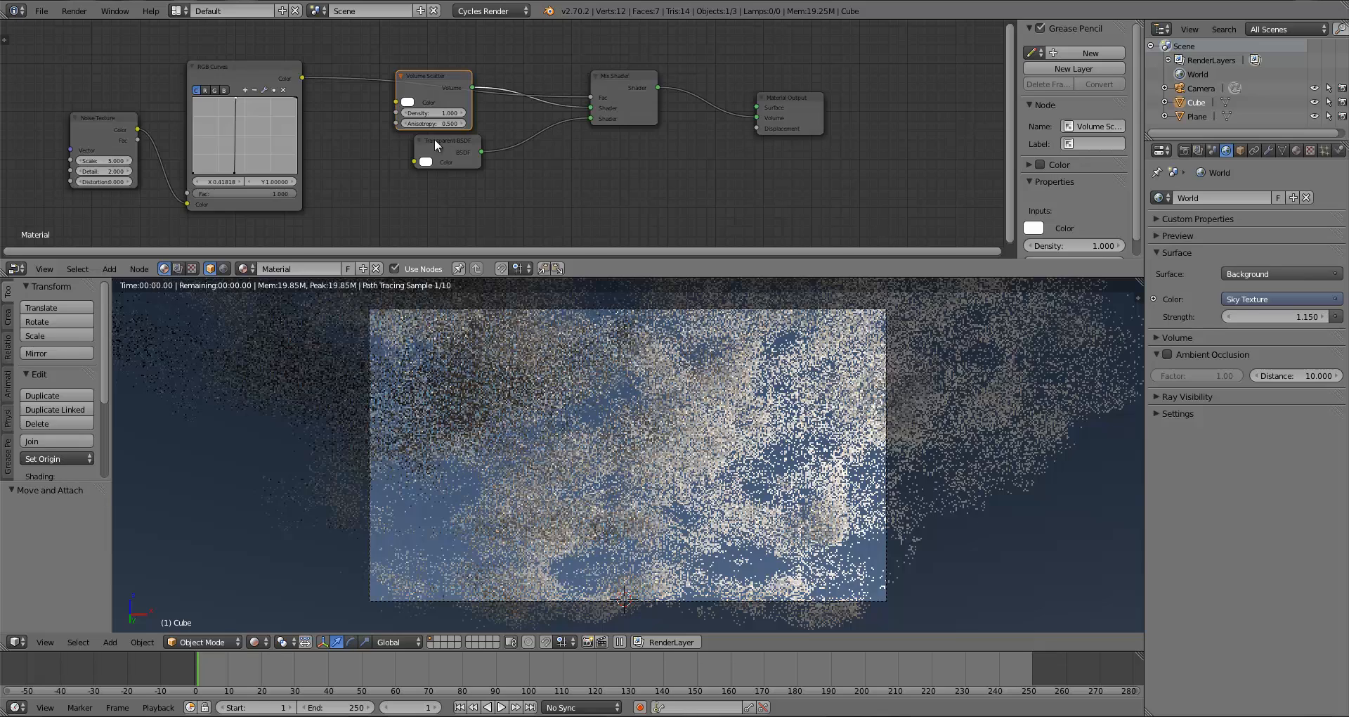
Set the Noise Texture's Scale to 12, Detail to 20 and Distortion to 0.5
click(103, 160)
text(2)
key(Return)
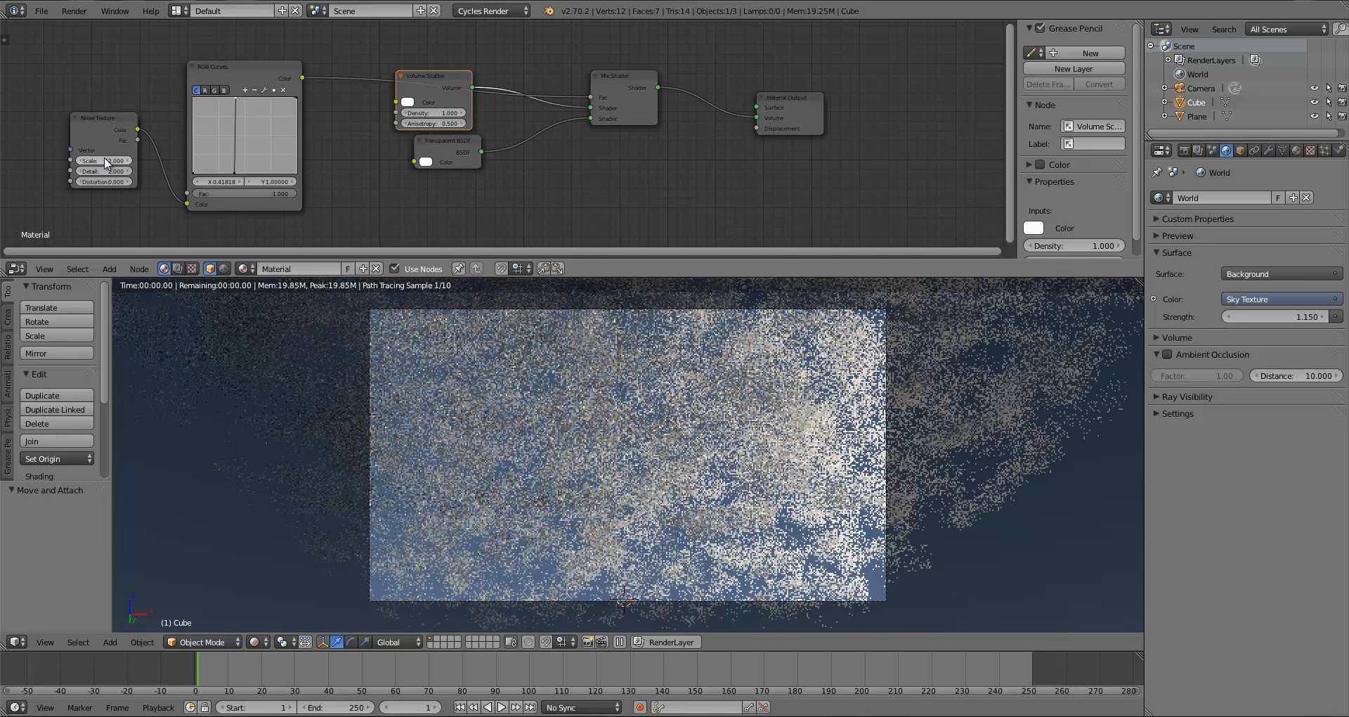
click(105, 173)
text(20)
key(Return)
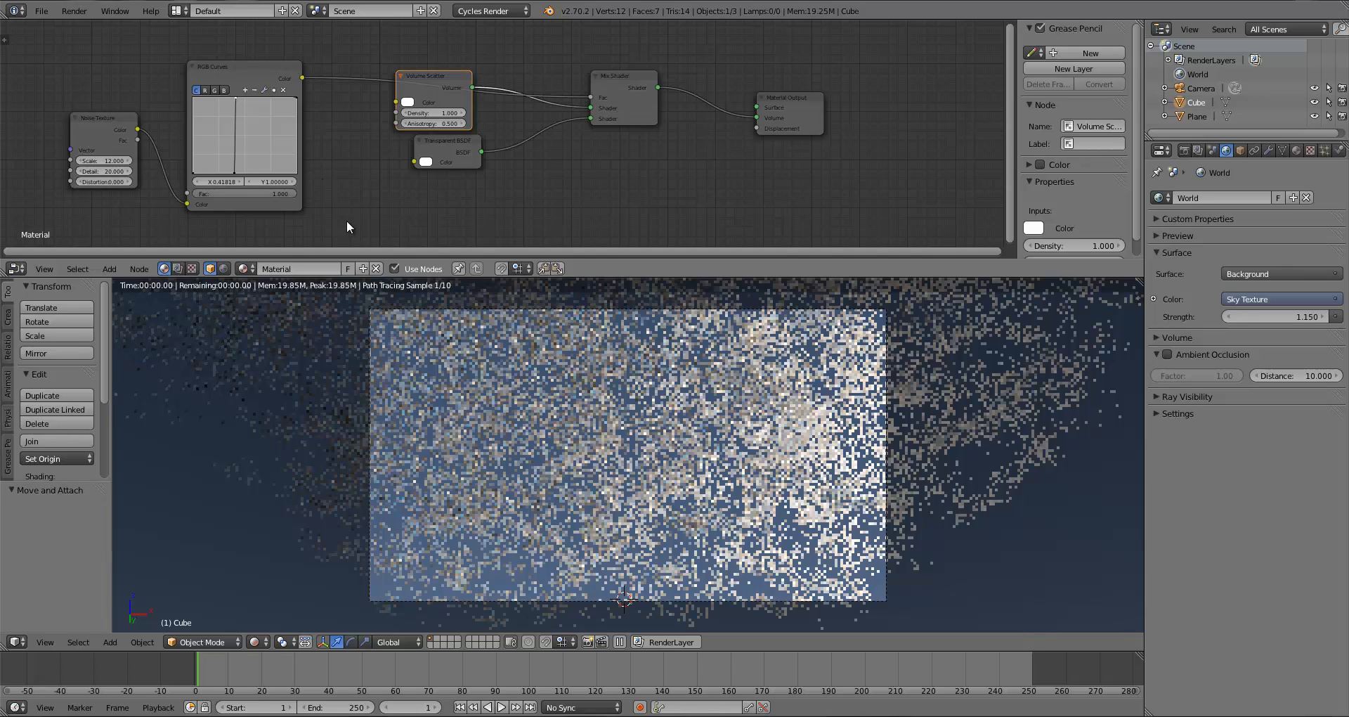
click(104, 181)
text(0.5)
key(Return)
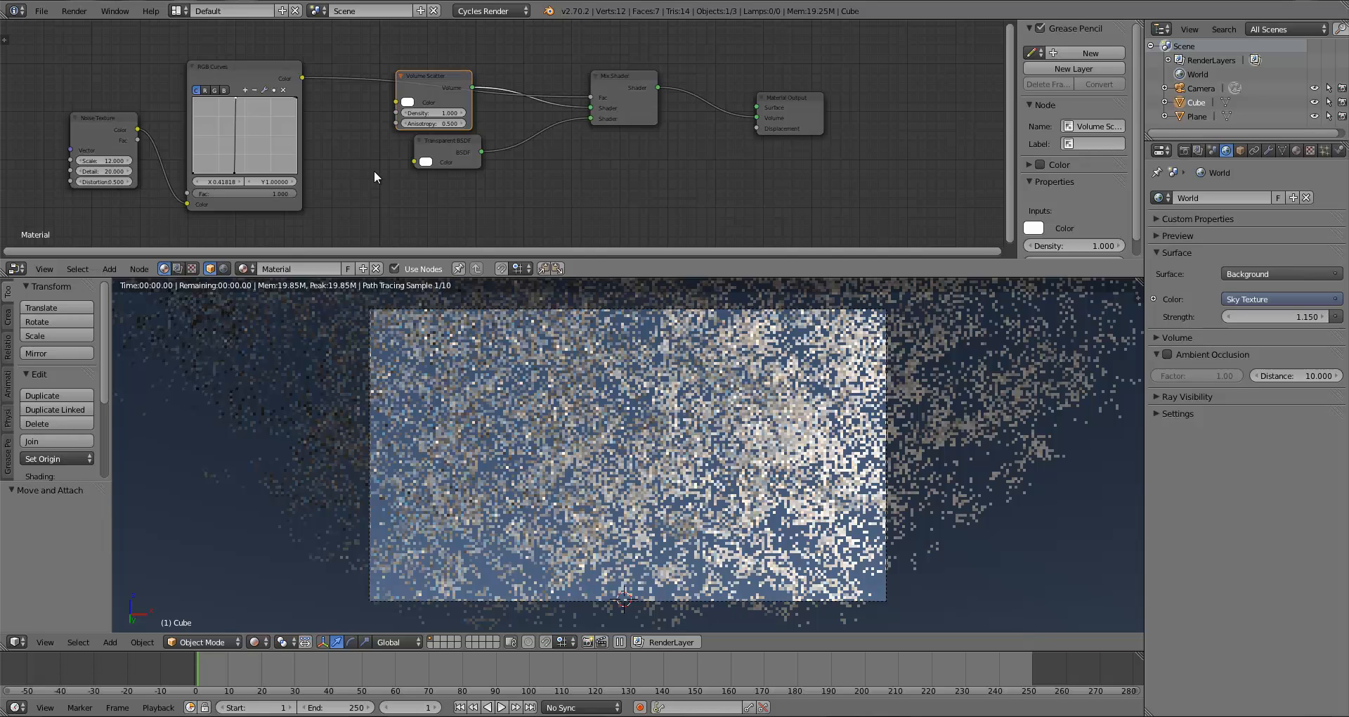
Move the Transparent BSDF node clear below the Volume Scatter node and switch the viewport back to solid shading
drag(453, 162, 440, 183)
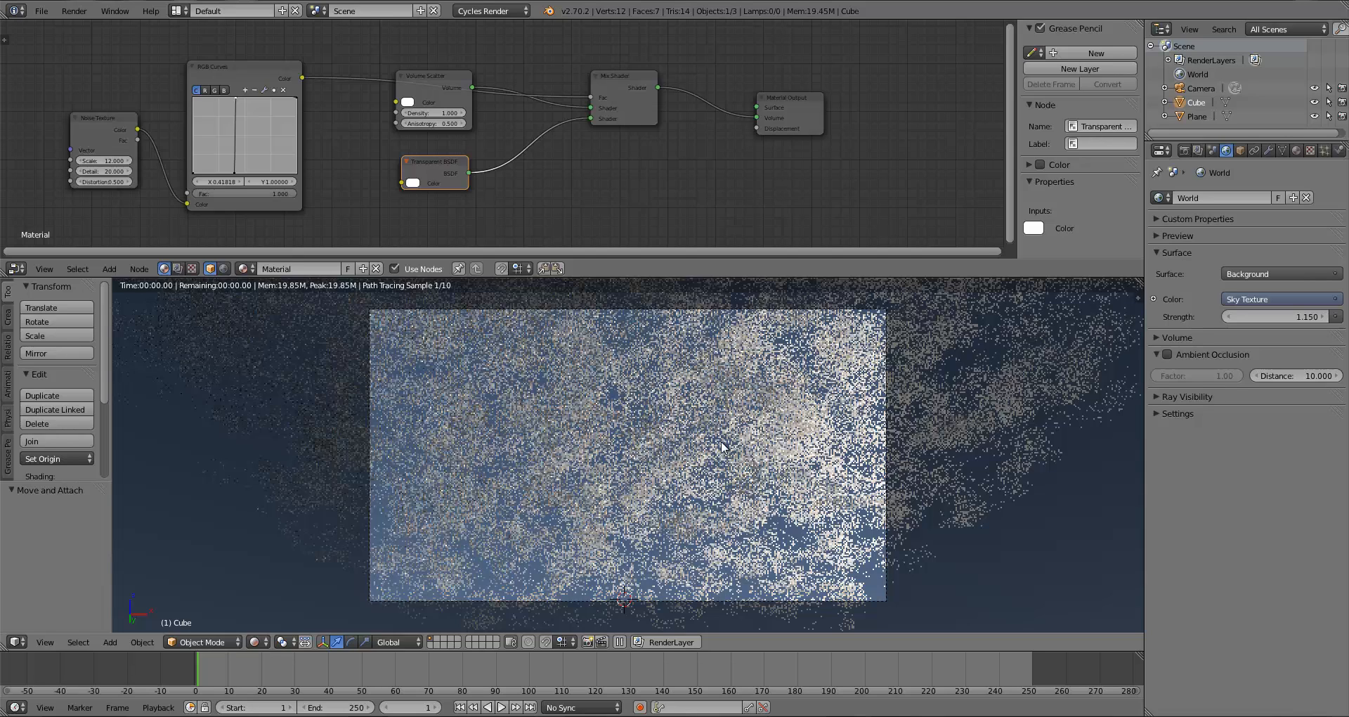
scroll(724, 454, down, 2)
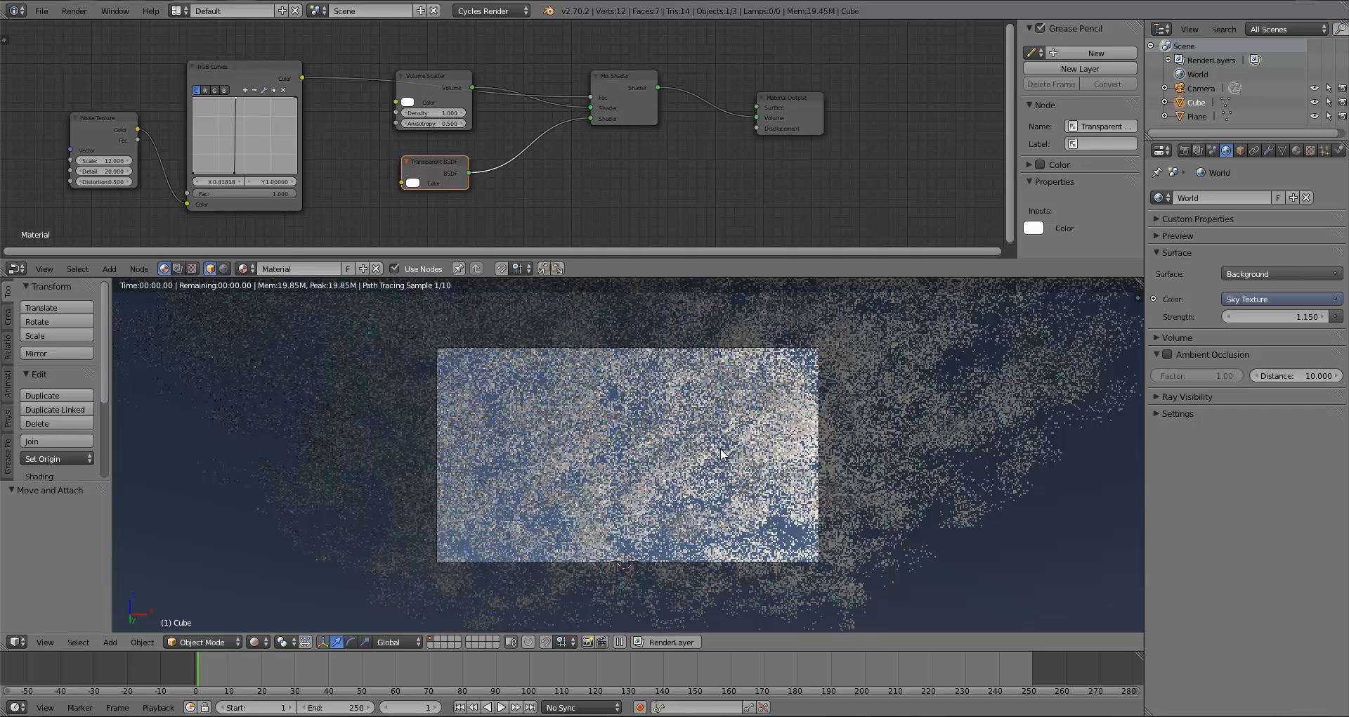
key(shift+z)
Select the light plane in top view, move it along X closer to the cloud box's centreline and rotate it -10°
key(KP_7)
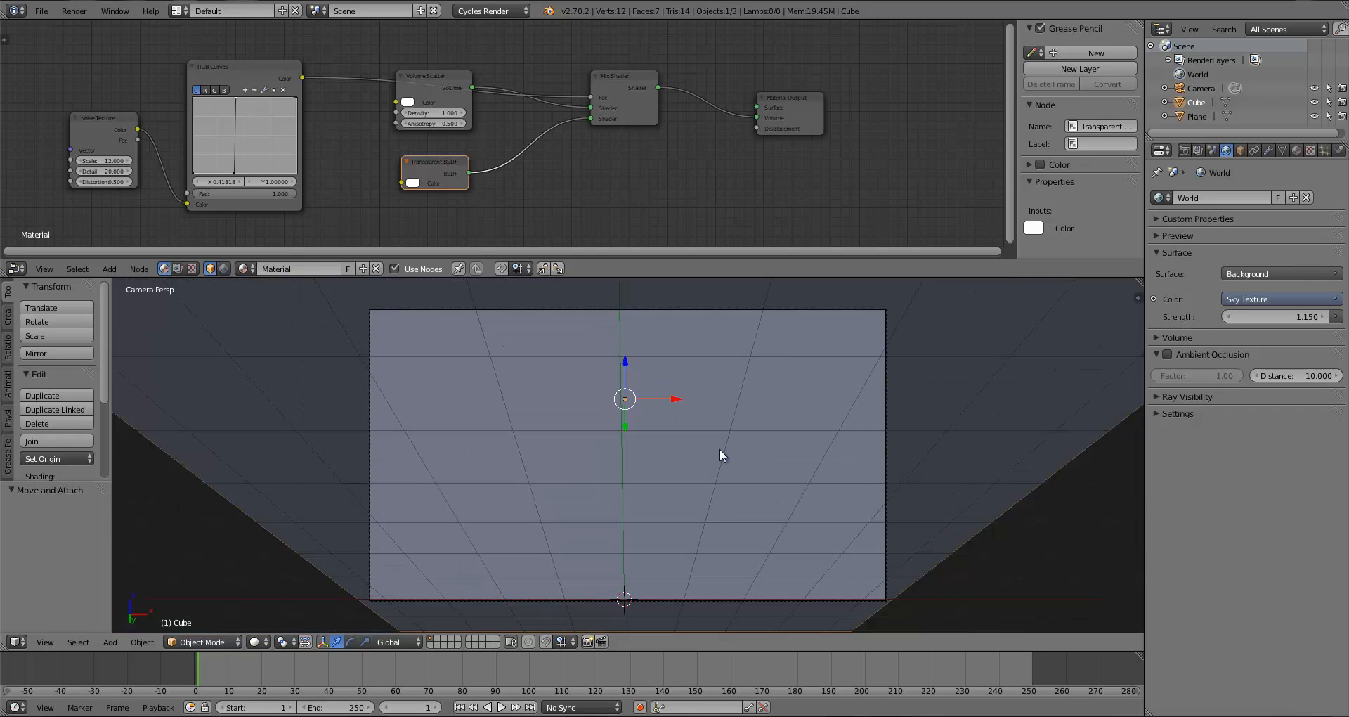
scroll(727, 454, down, 8)
middle_drag(688, 525, 631, 496)
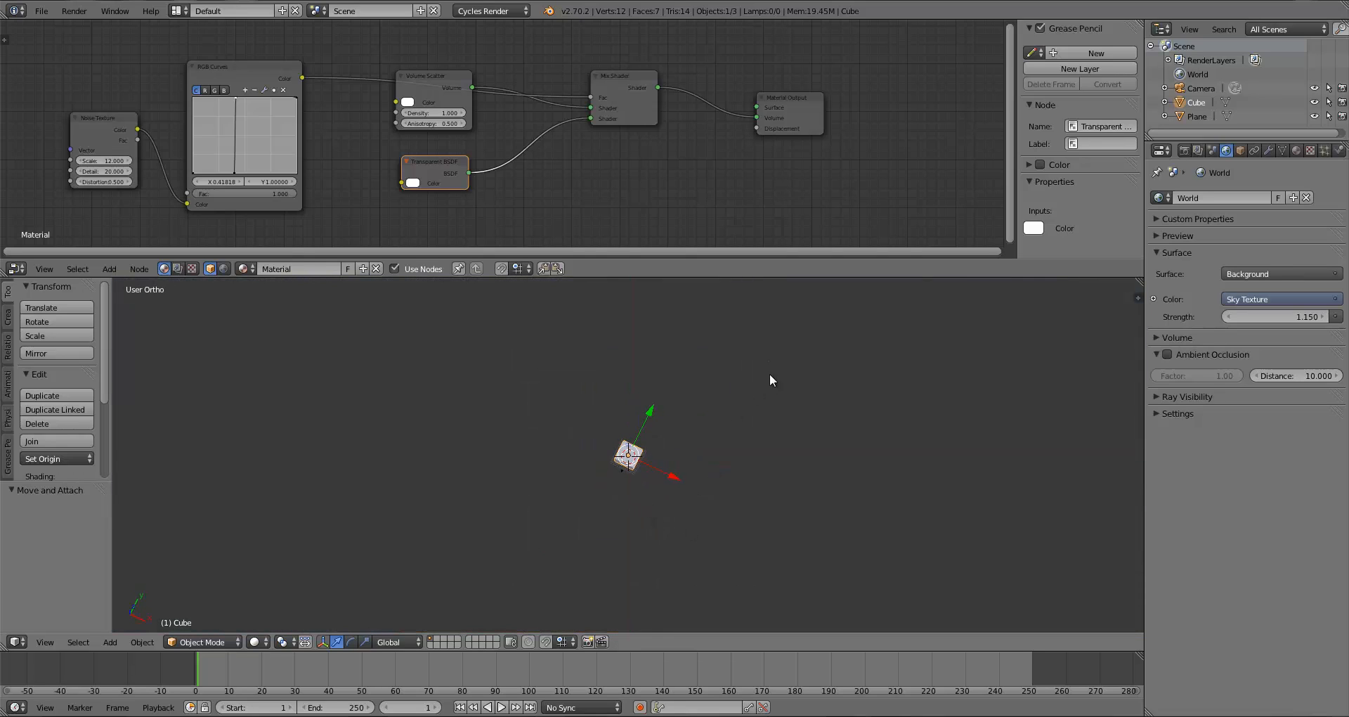
right_click(771, 363)
key(KP_7)
key(g)
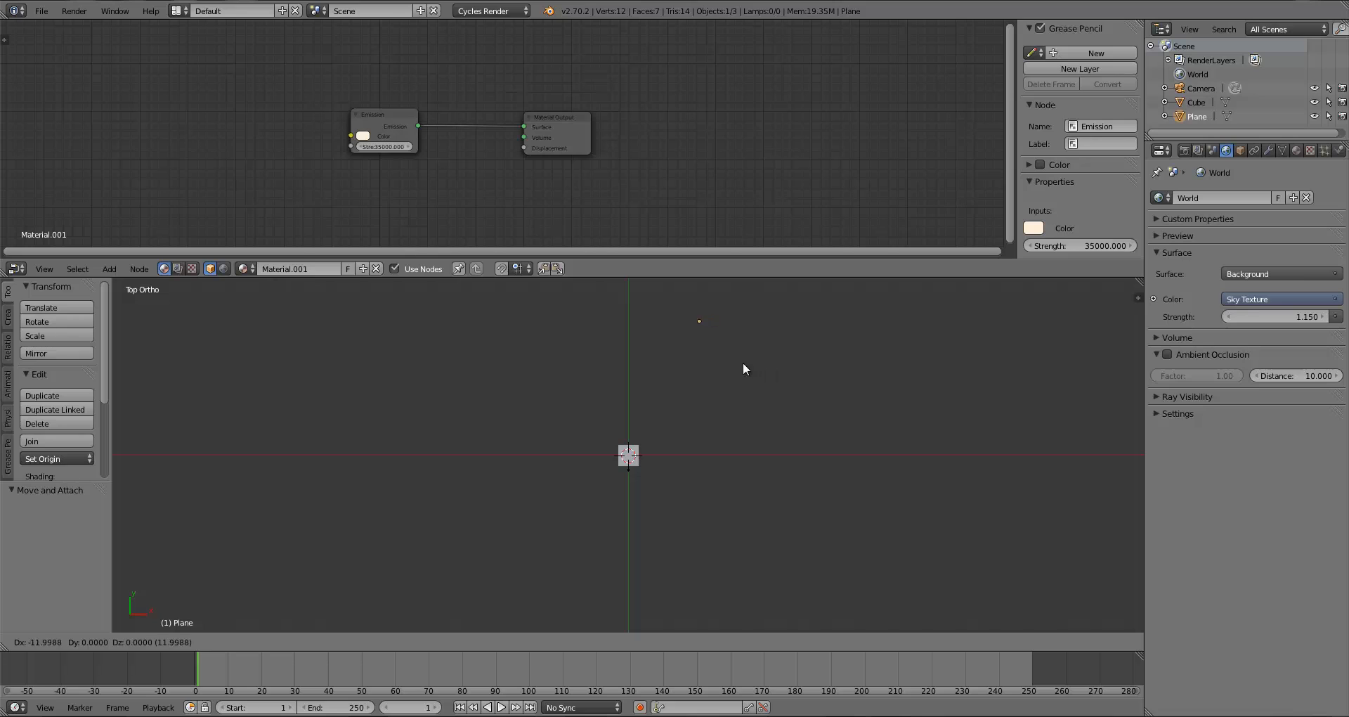
click(707, 364)
key(r)
click(714, 381)
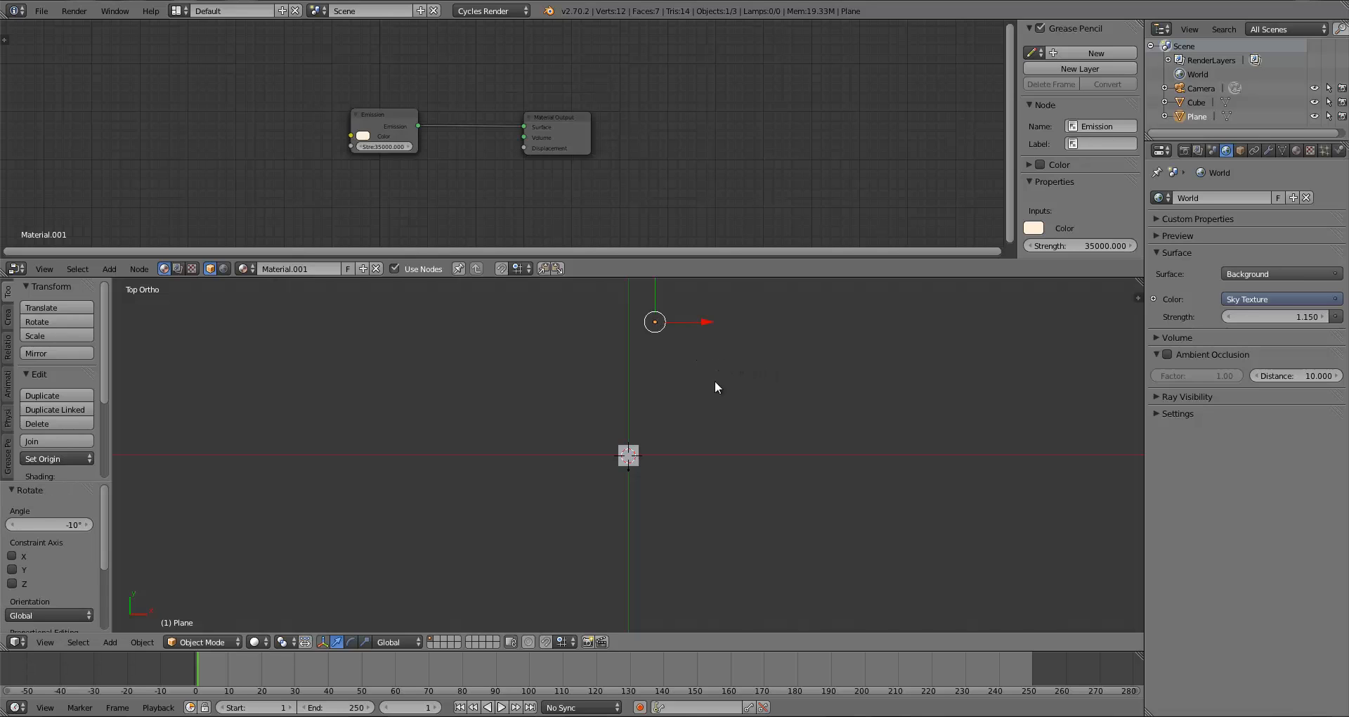
Turn the light plane slightly further in top view and adjust its position
scroll(704, 439, up, 4)
shift+middle_drag(716, 379, 662, 492)
scroll(663, 492, up, 5)
key(r)
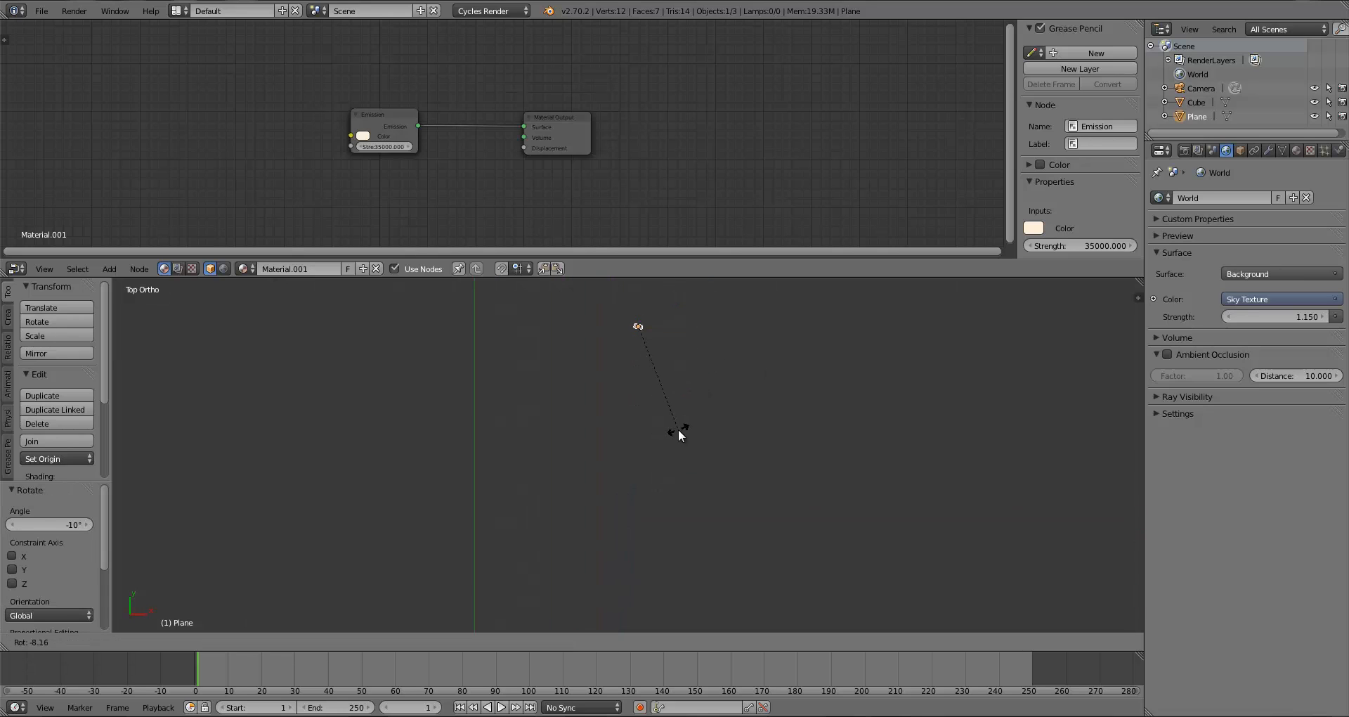
click(677, 431)
scroll(677, 432, down, 4)
key(g)
click(678, 431)
Preview the scene from the camera in rendered shading with nothing selected, and return to solid shading
key(KP_0)
key(a)
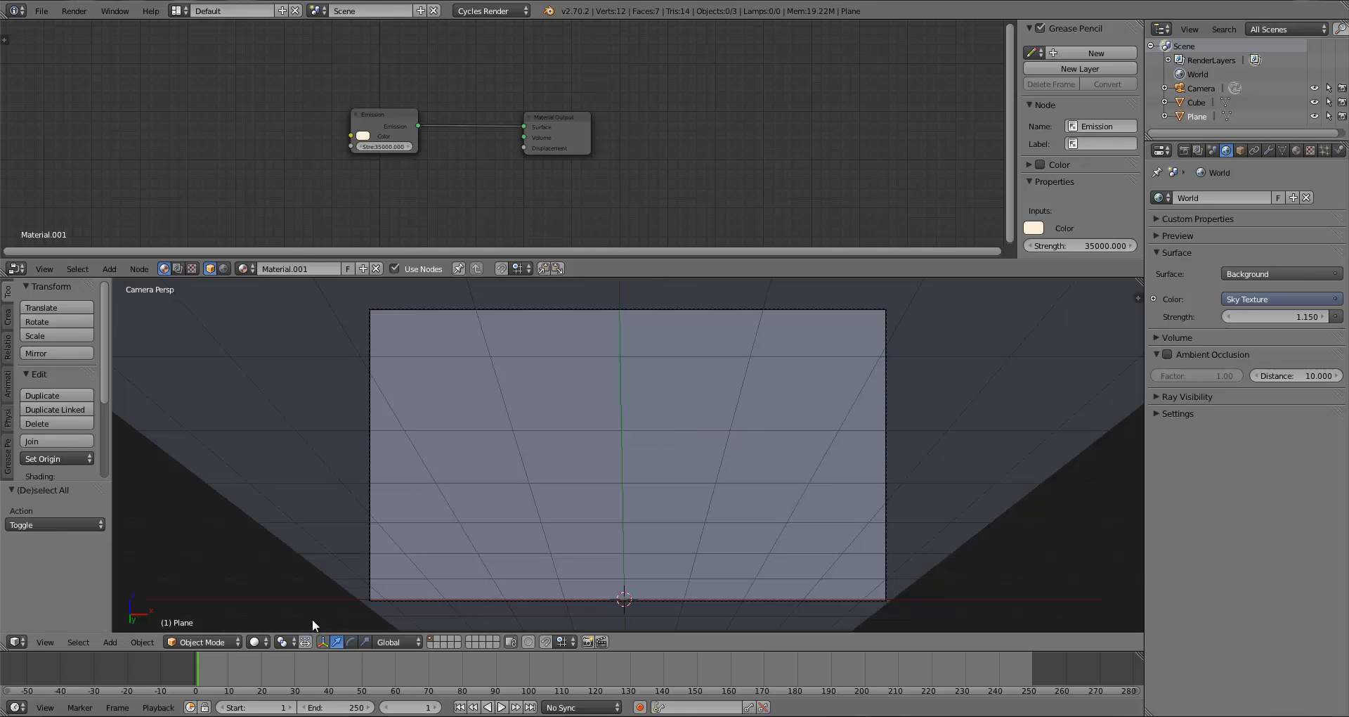
click(254, 639)
click(261, 548)
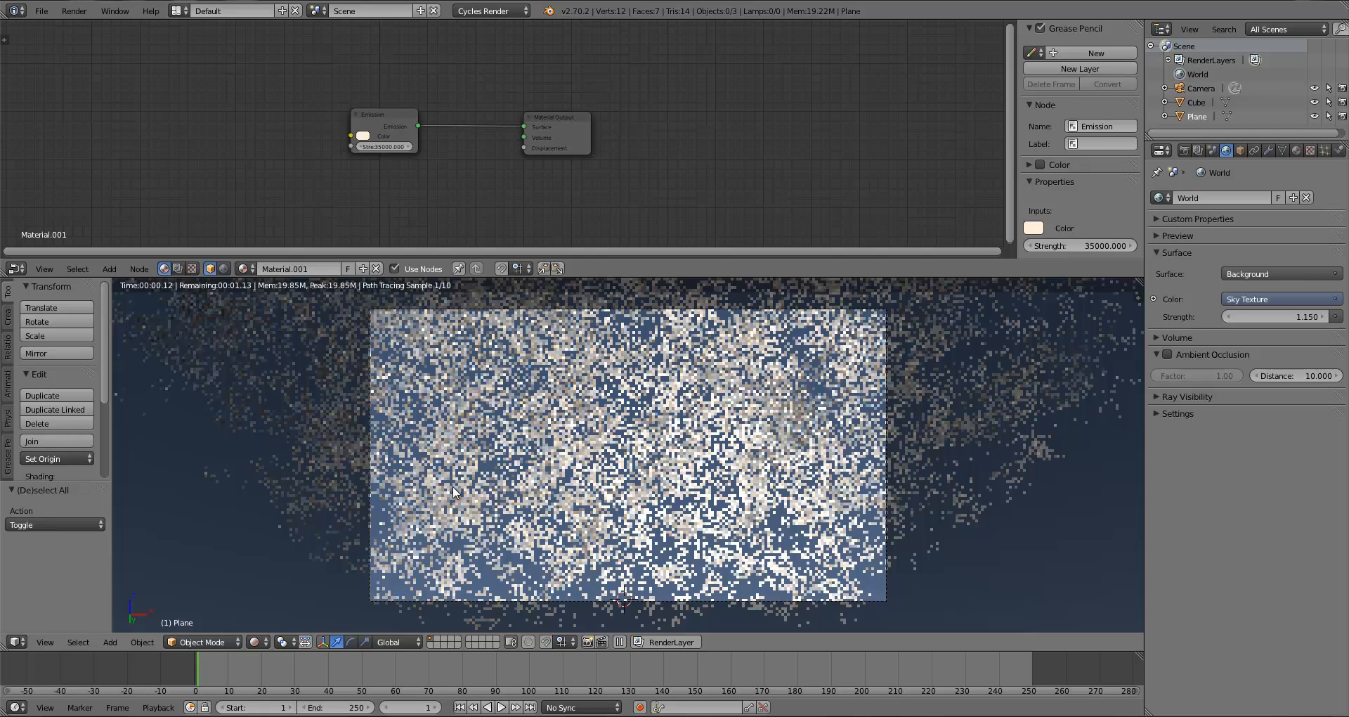
scroll(594, 450, down, 2)
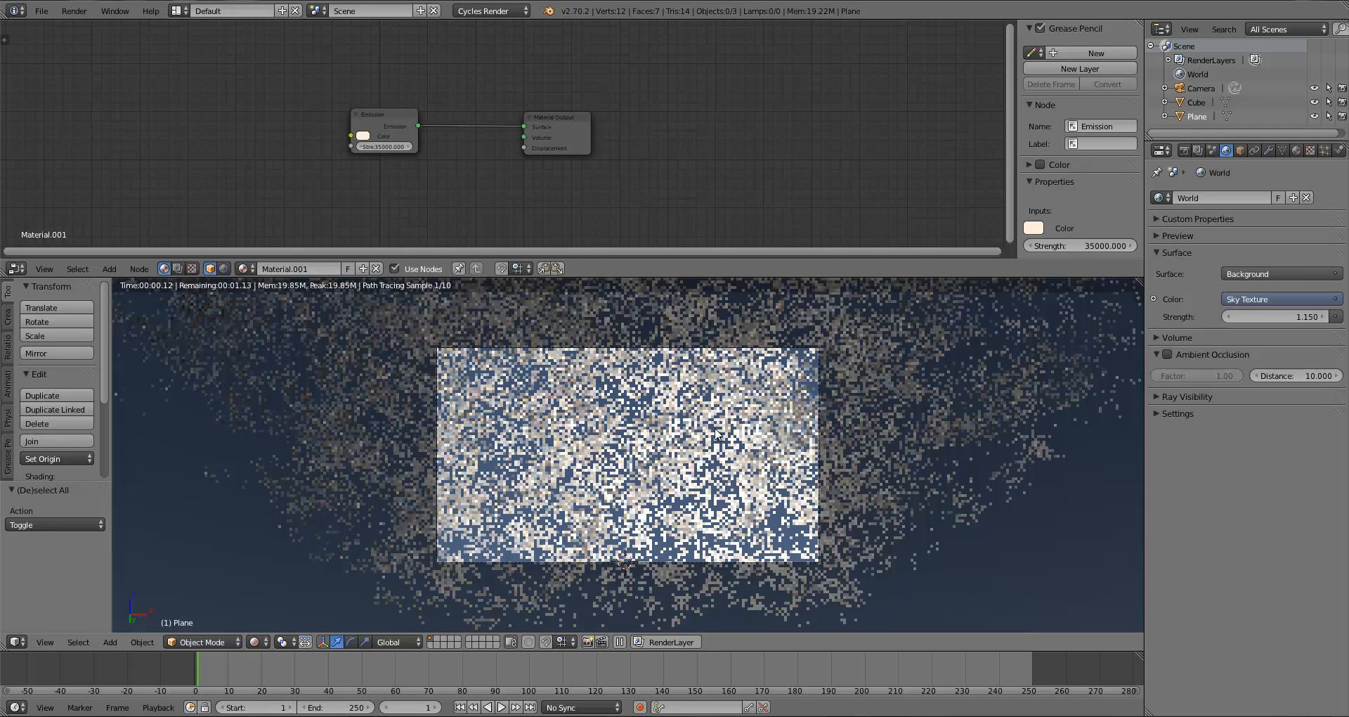
scroll(702, 435, up, 2)
key(shift+z)
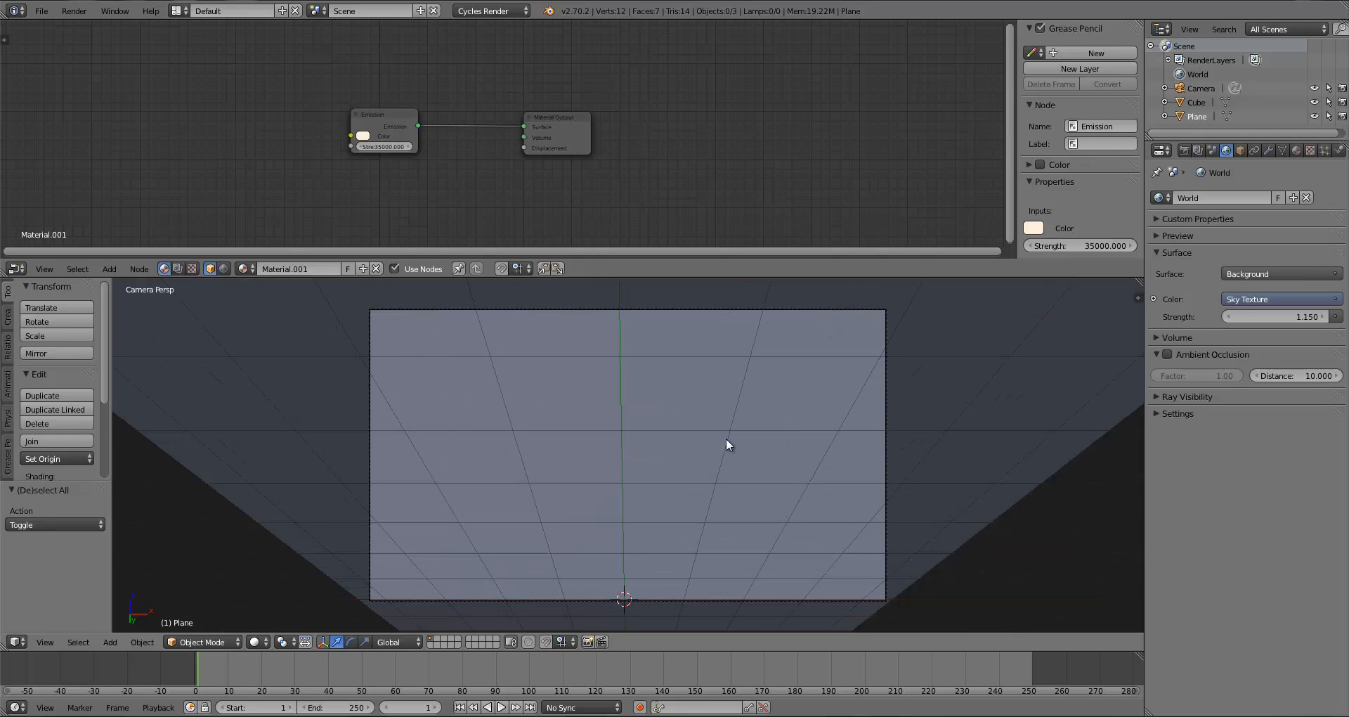
Set a render border around a small area near the centre of the camera frame
key(ctrl+b)
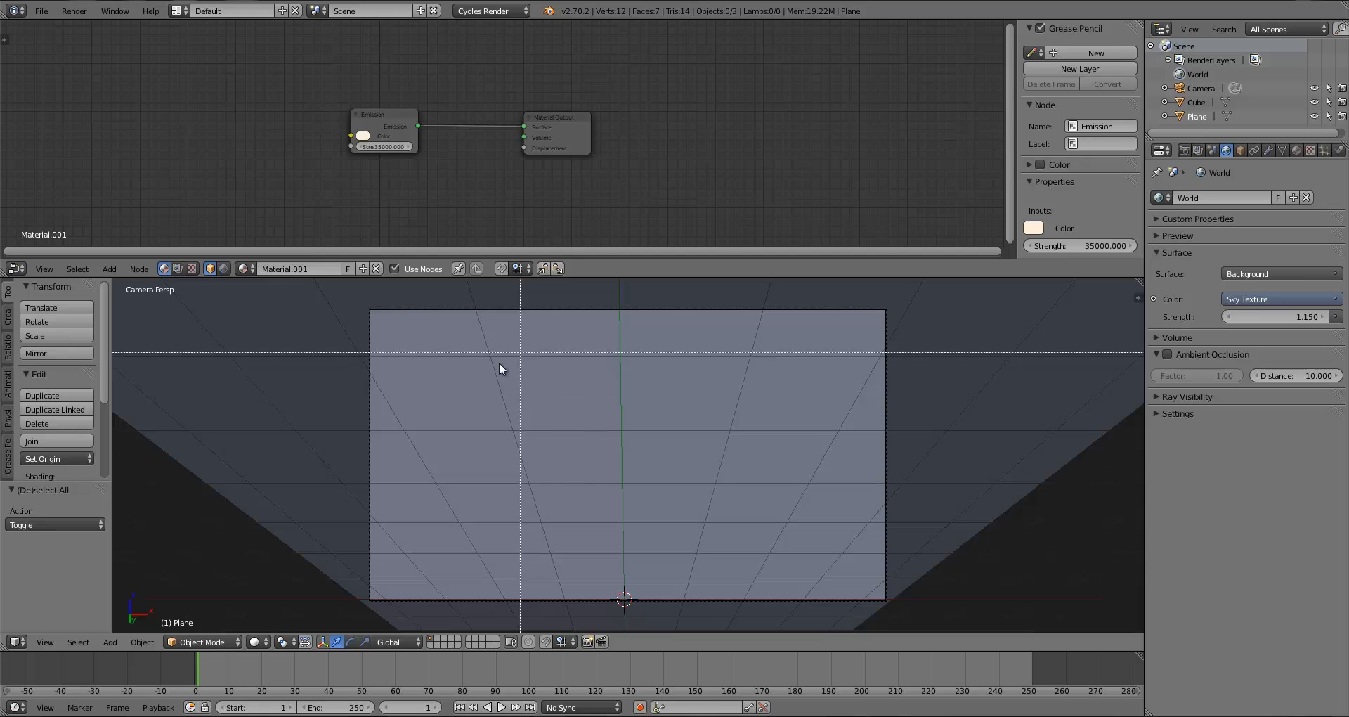
drag(460, 343, 728, 504)
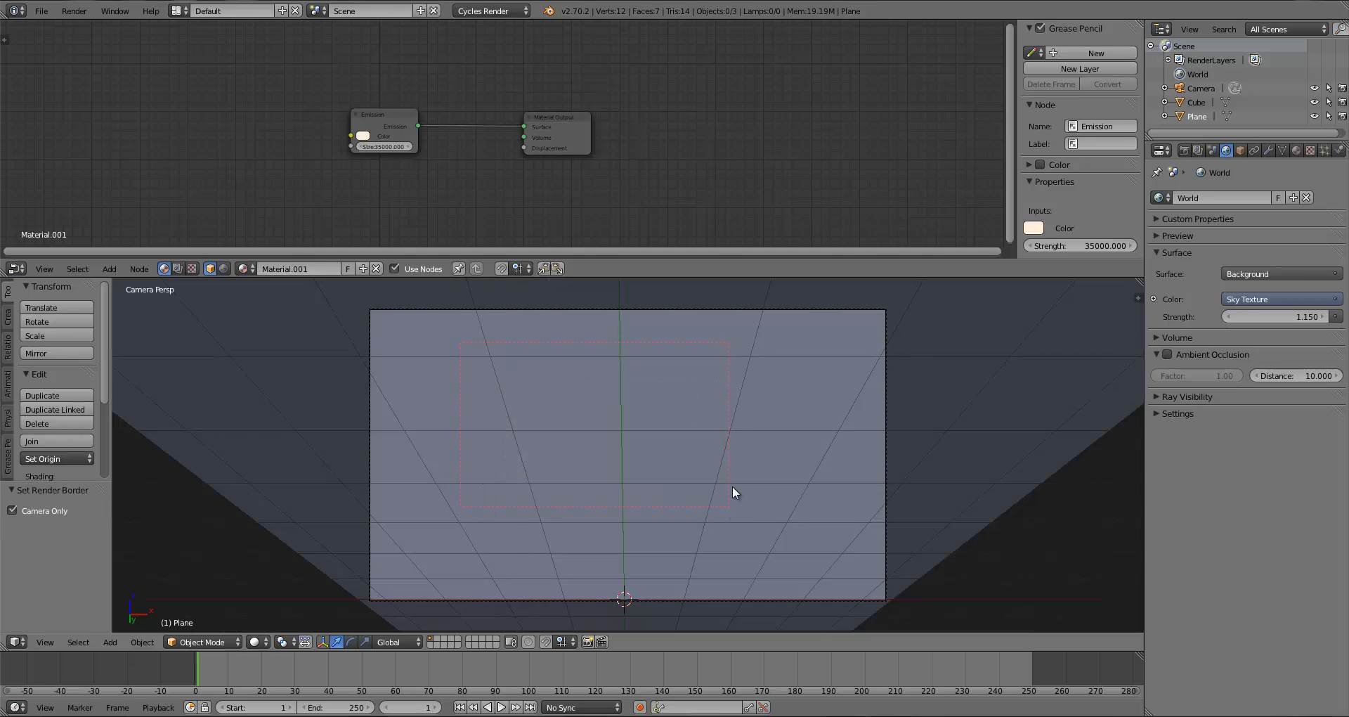
key(ctrl+b)
drag(560, 385, 732, 507)
key(ctrl+b)
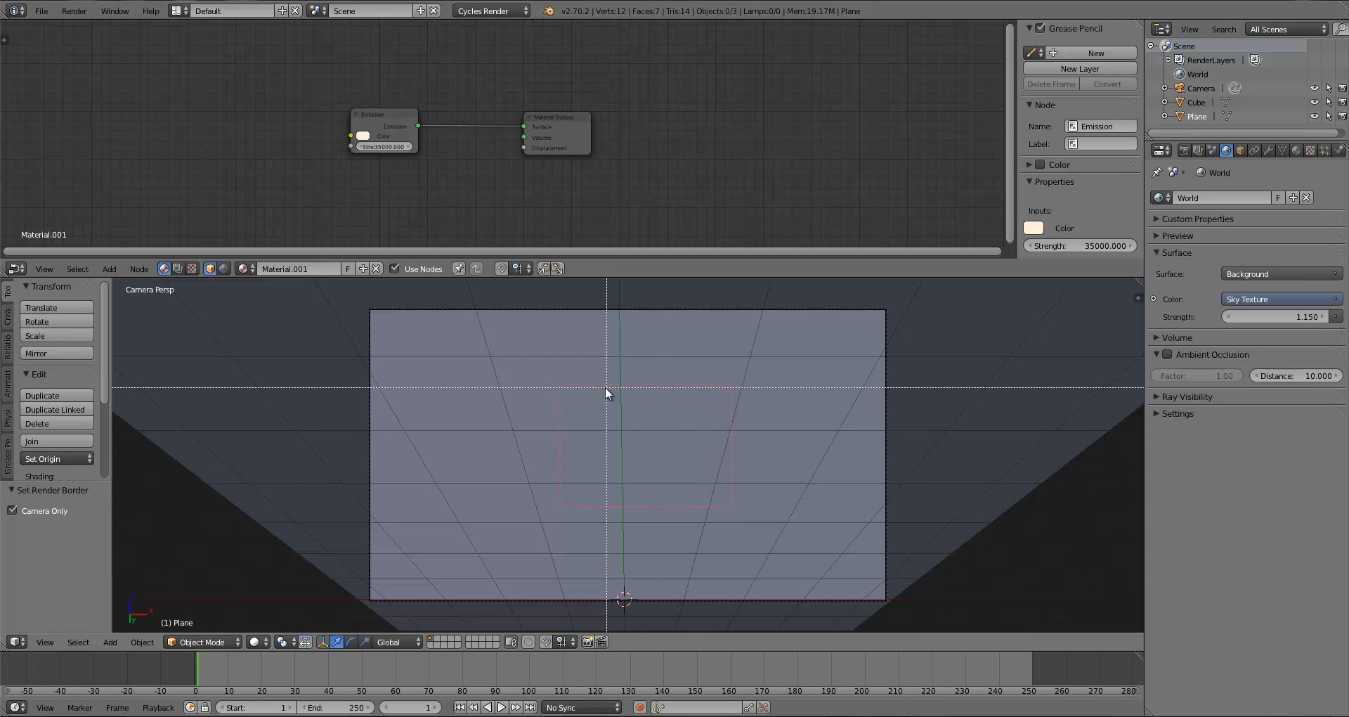
drag(605, 387, 709, 488)
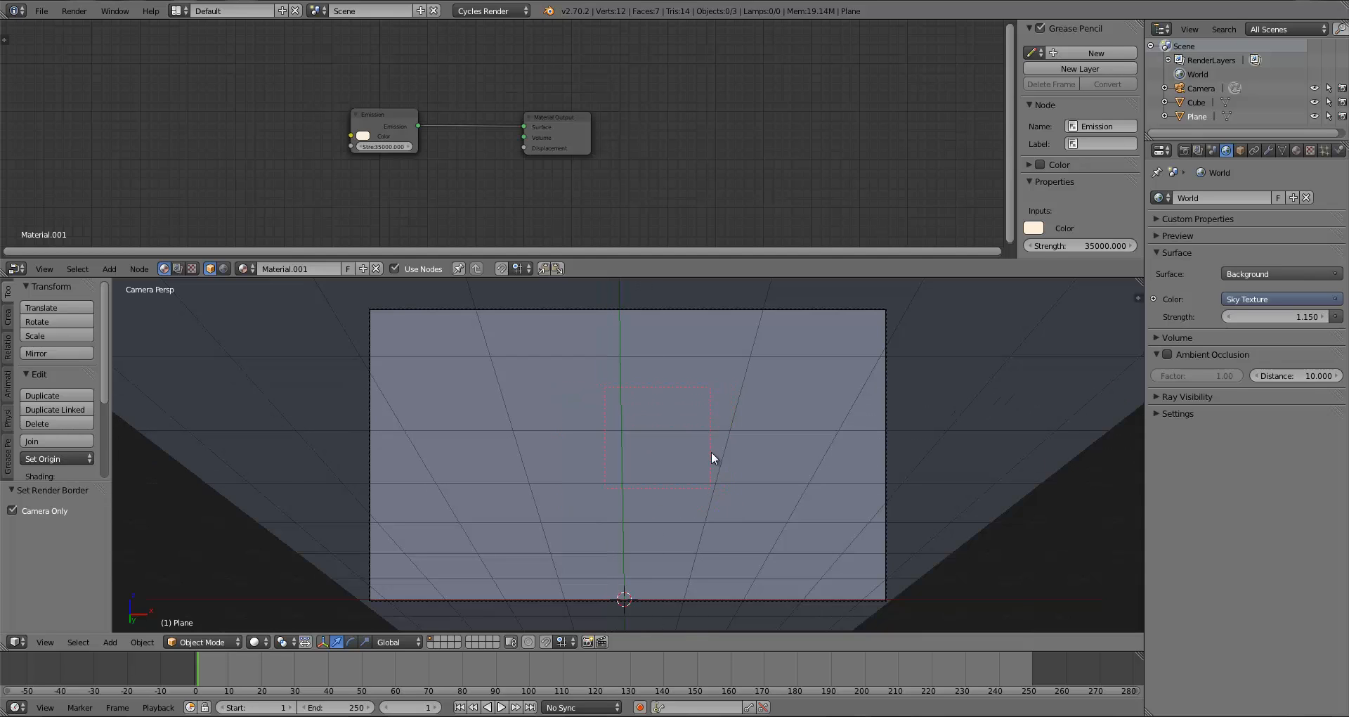
Expand the Sampling render settings and render the bordered area as a test
click(1184, 150)
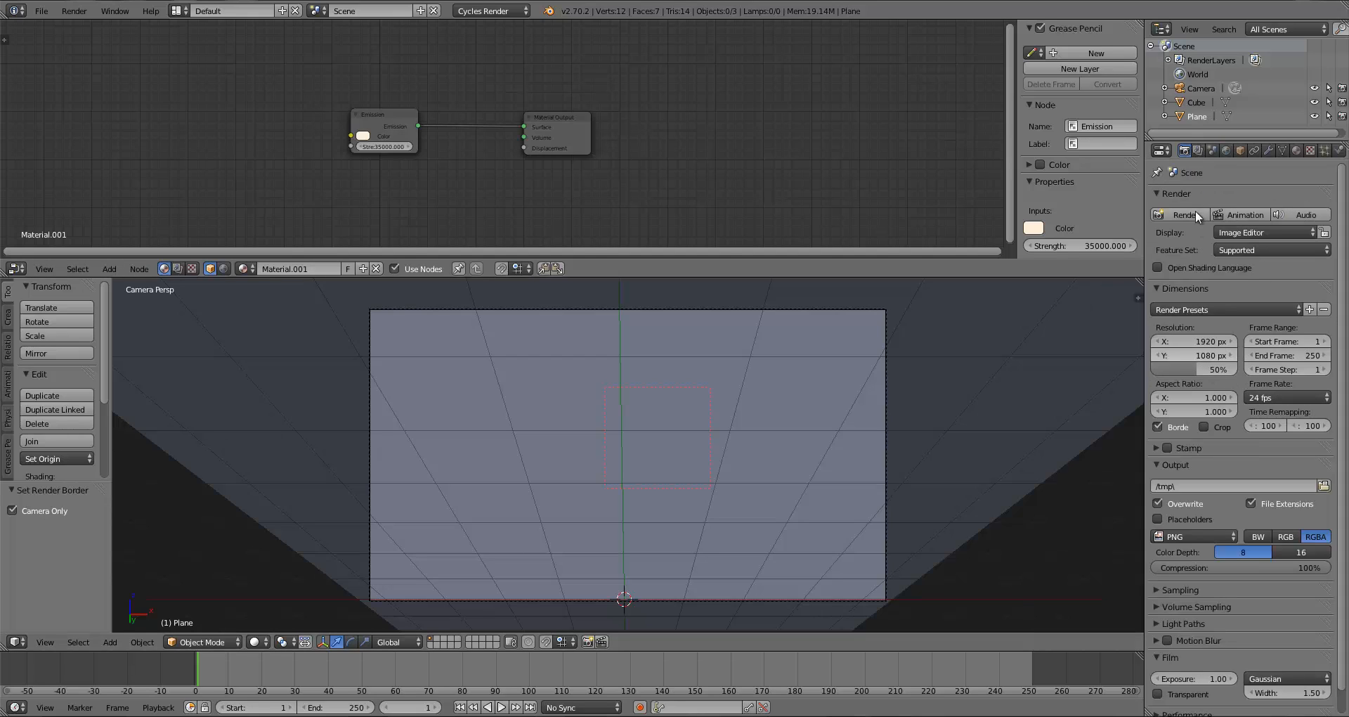
scroll(1241, 526, down, 1)
click(1188, 569)
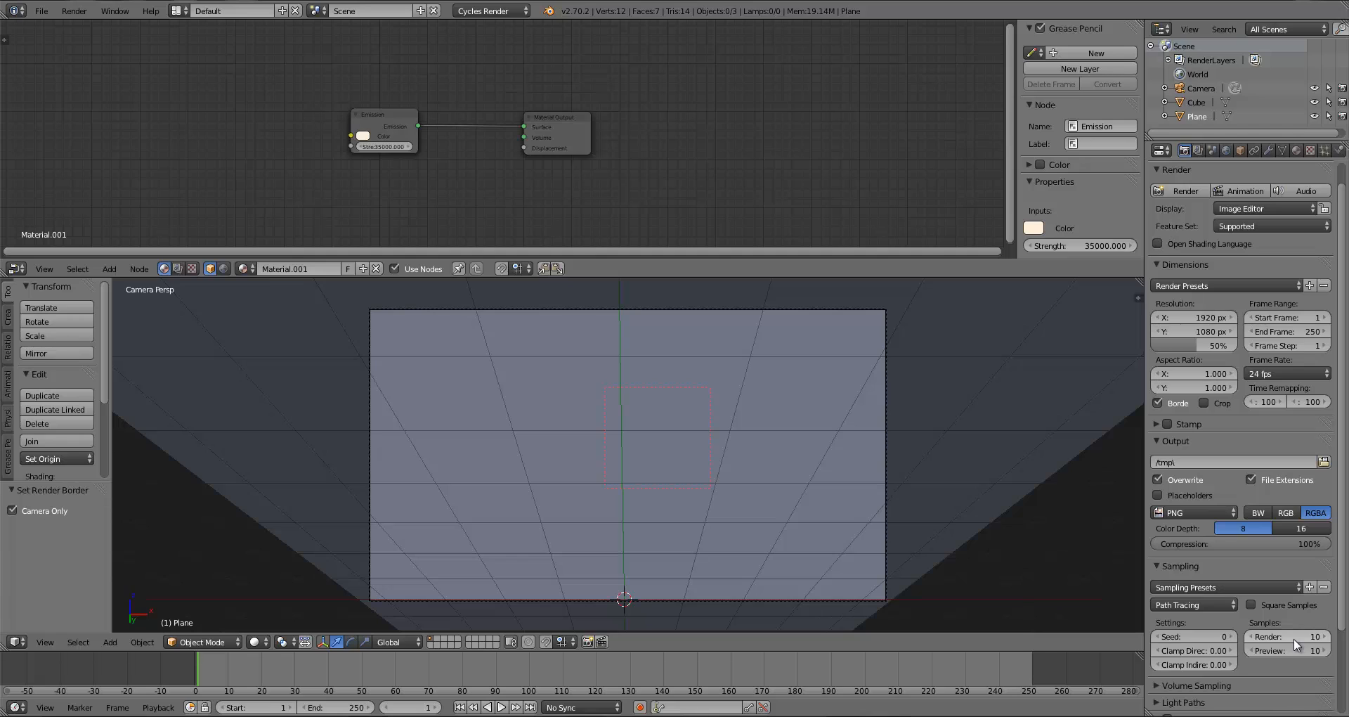
scroll(1272, 356, up, 1)
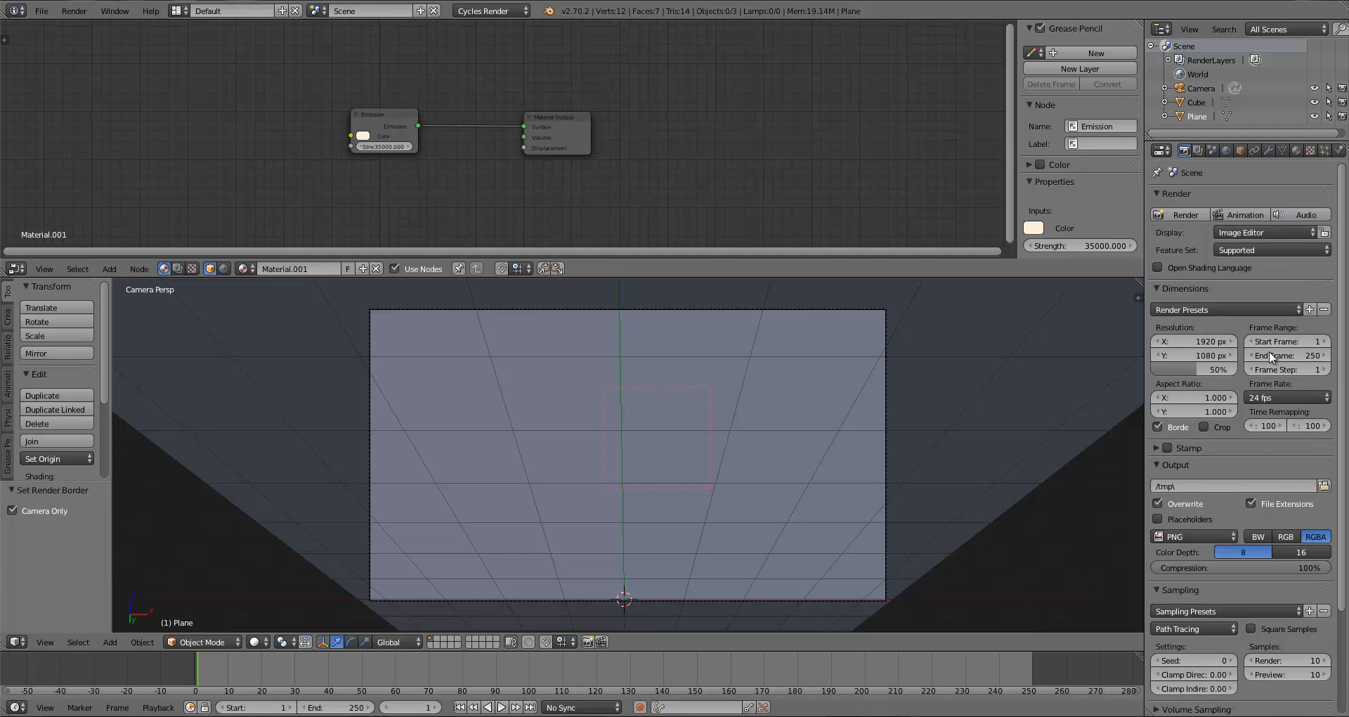
click(1172, 216)
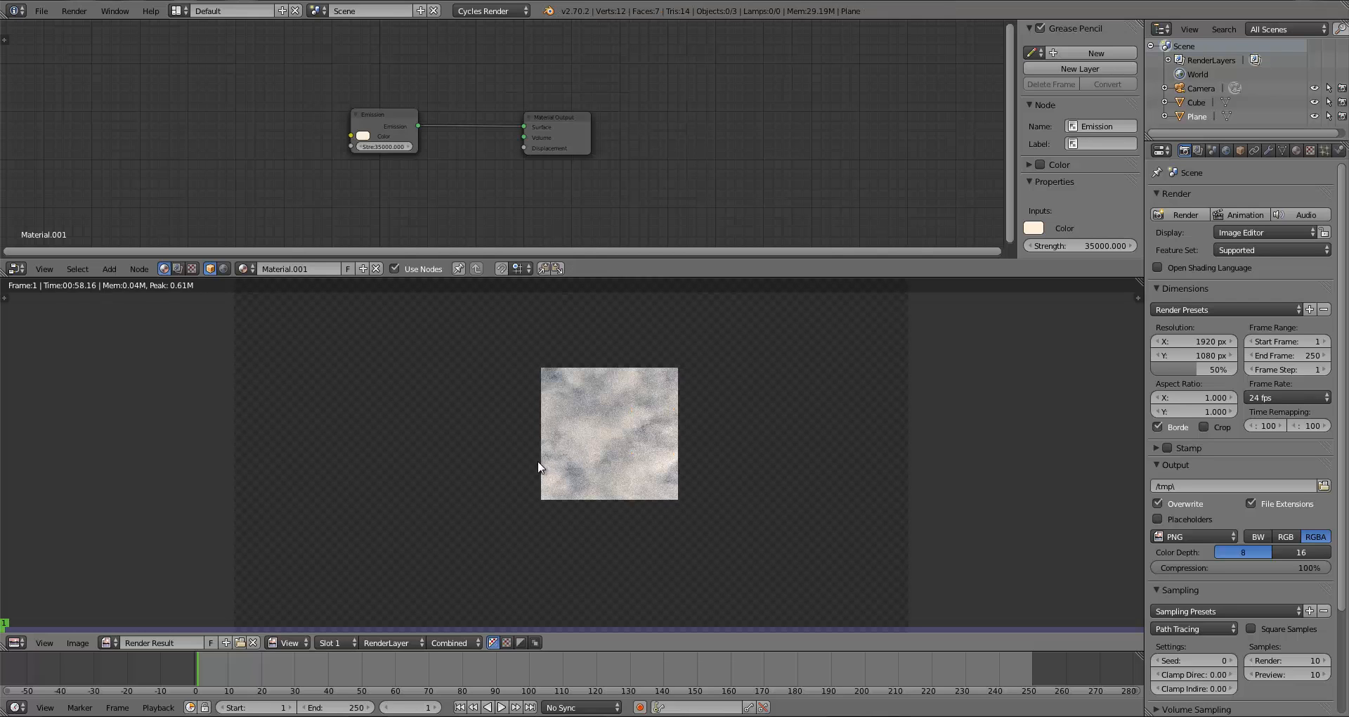
Save the file and leave the render result to return to the camera view
click(675, 471)
key(ctrl+s)
click(621, 472)
key(Escape)
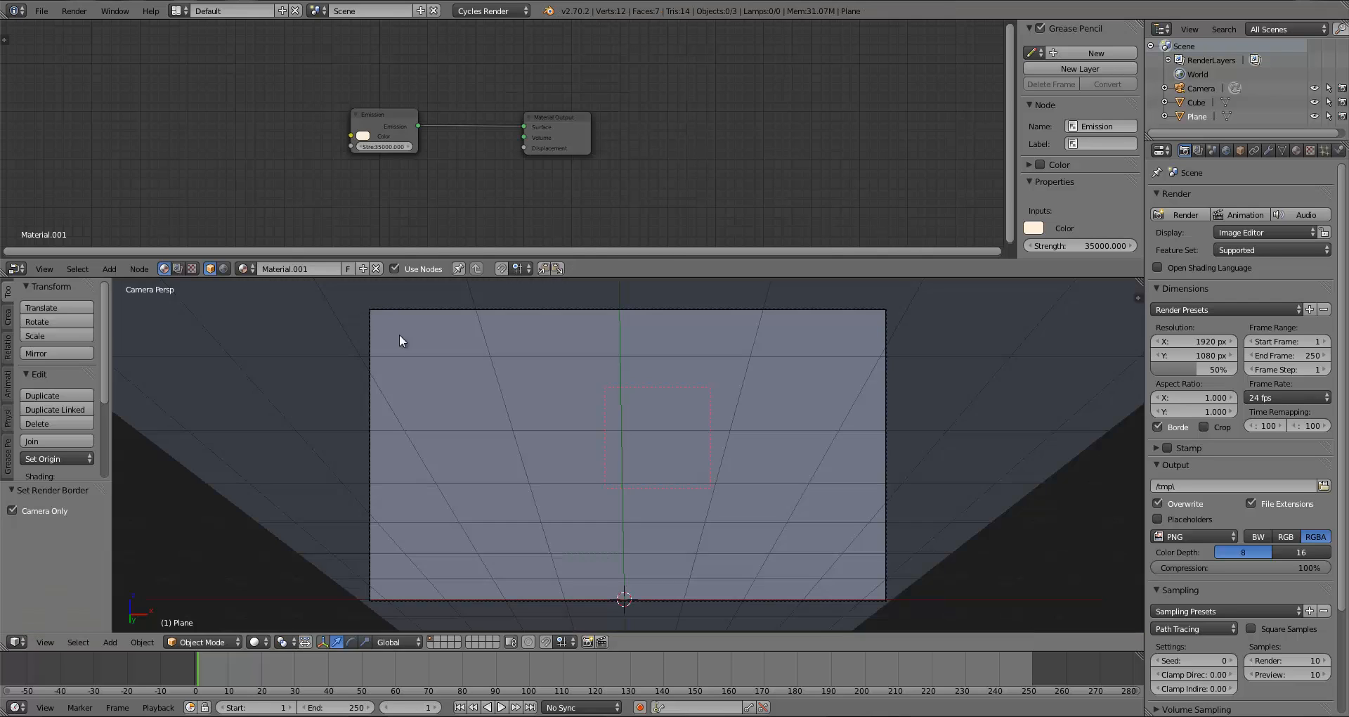
Select the cloud box and set its Noise Texture's Scale to 10
right_click(527, 433)
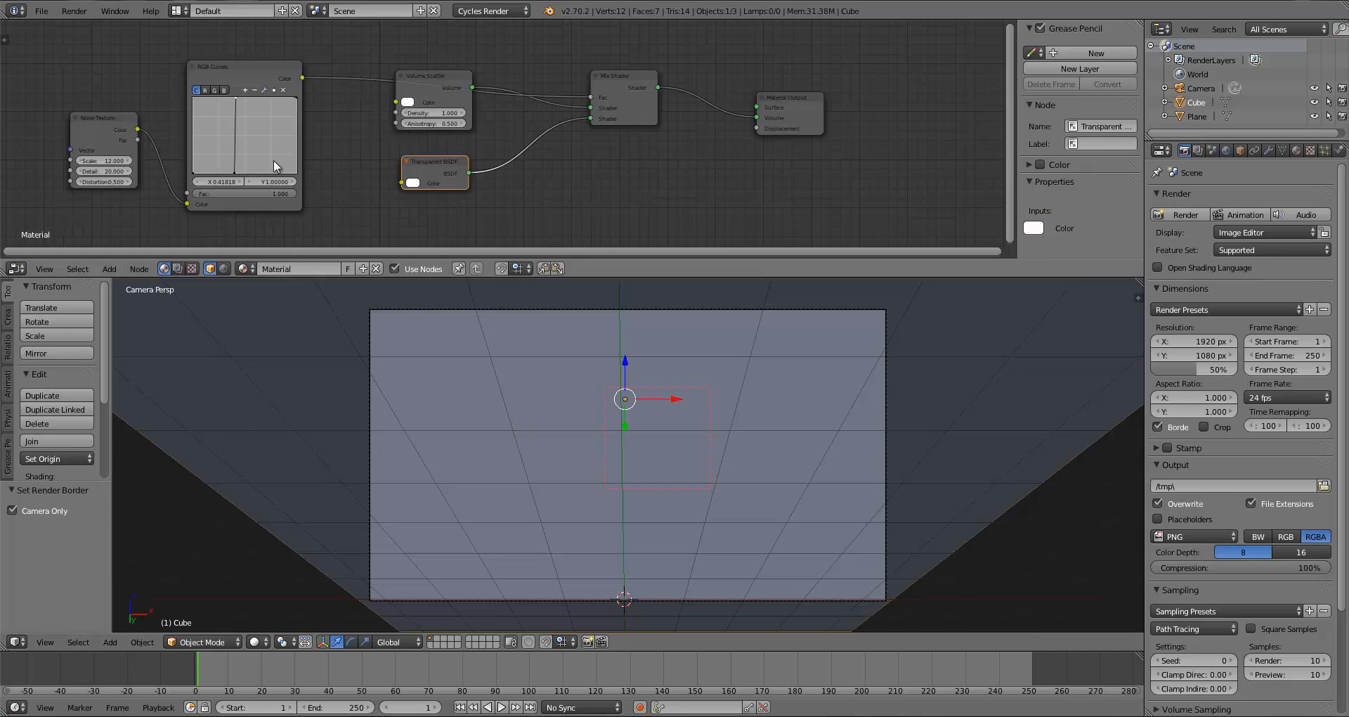
click(103, 161)
text(10)
key(Return)
Shift the two points of the near-vertical RGB Curves line to a slightly lower X and deselect all nodes
drag(236, 179, 233, 182)
drag(237, 95, 232, 95)
key(a)
key(a)
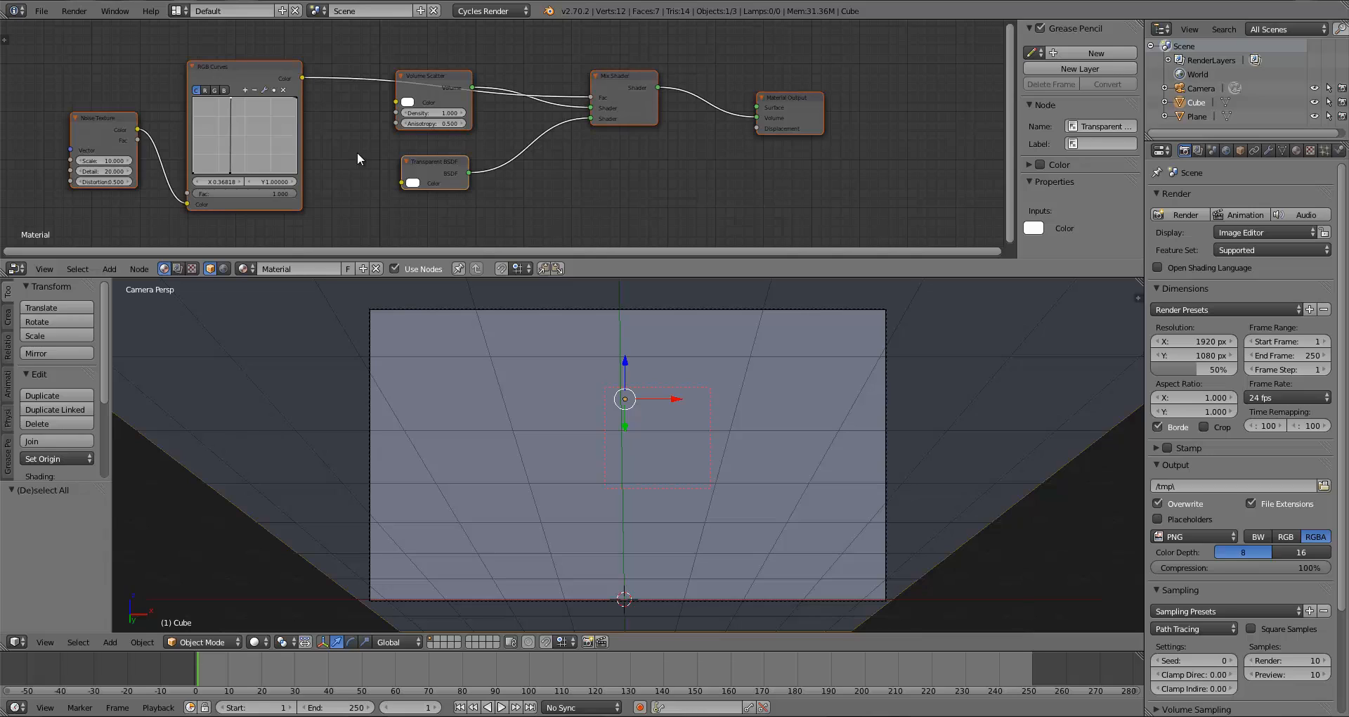
key(a)
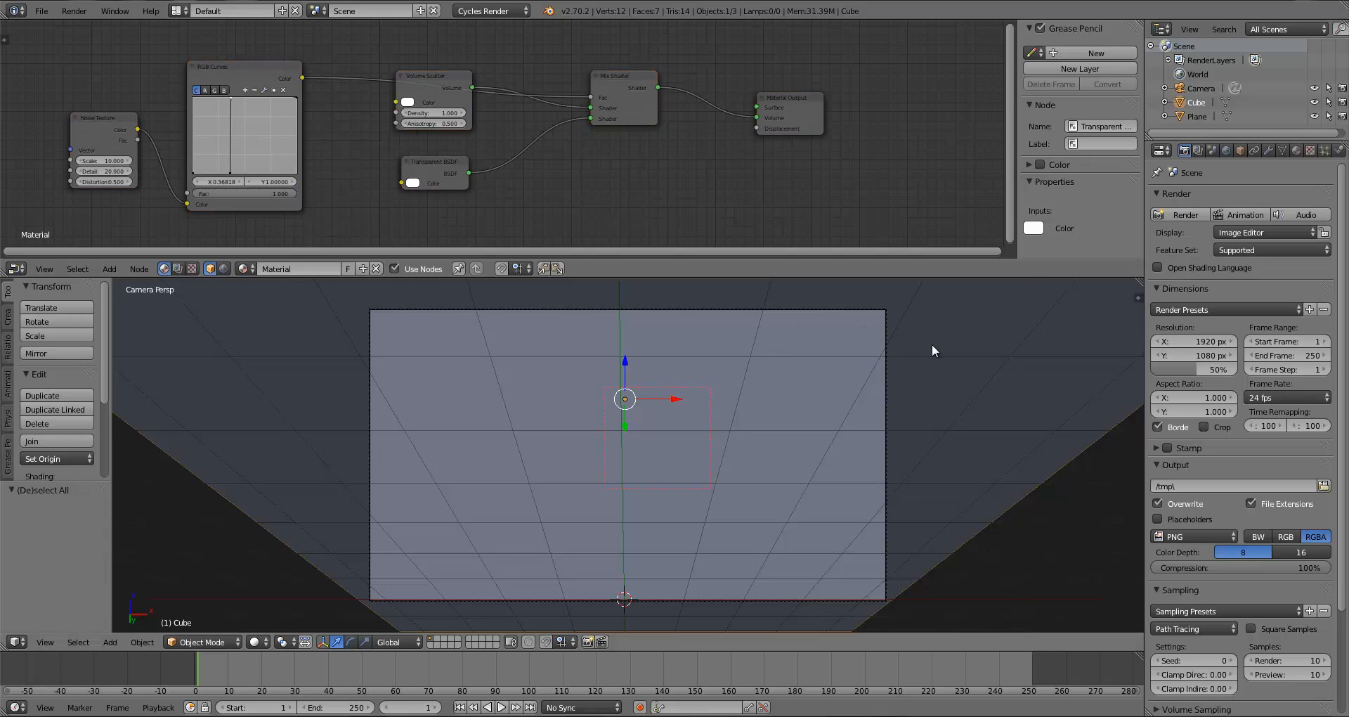
Render the bordered area again with the adjusted cloud material
key(F12)
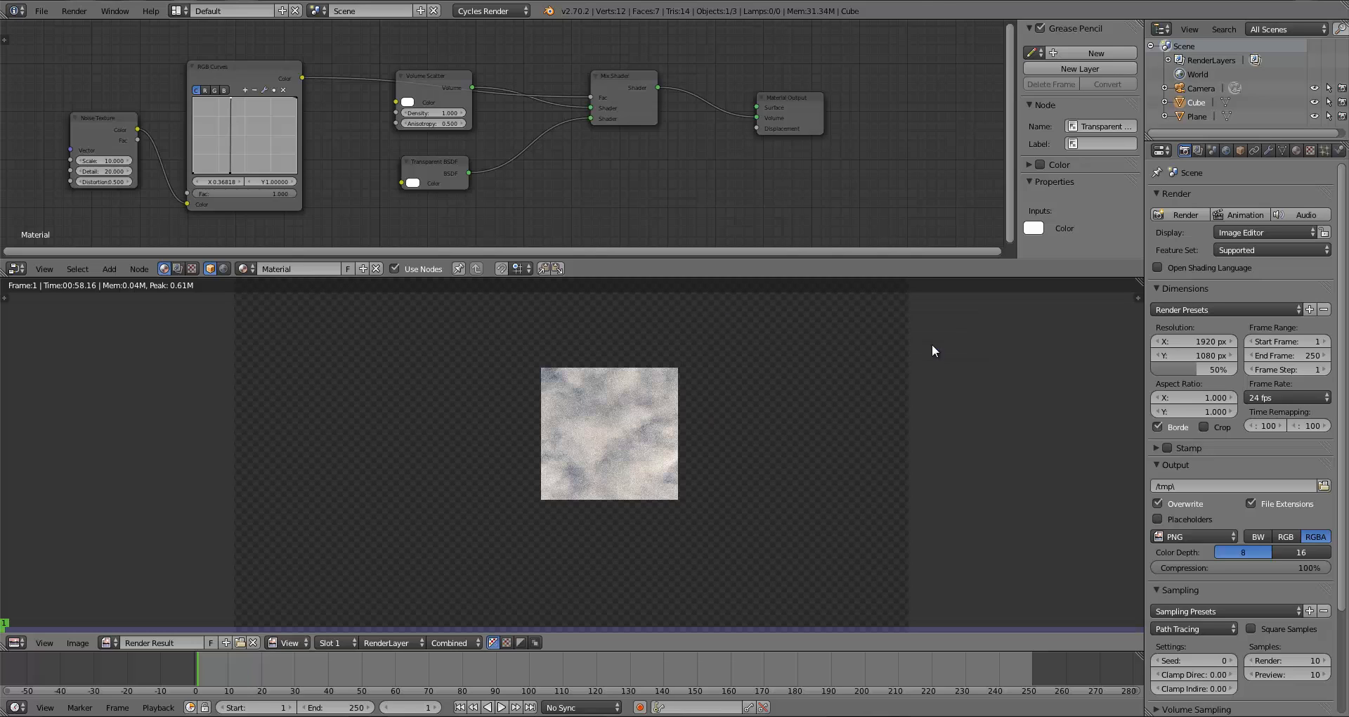
key(F12)
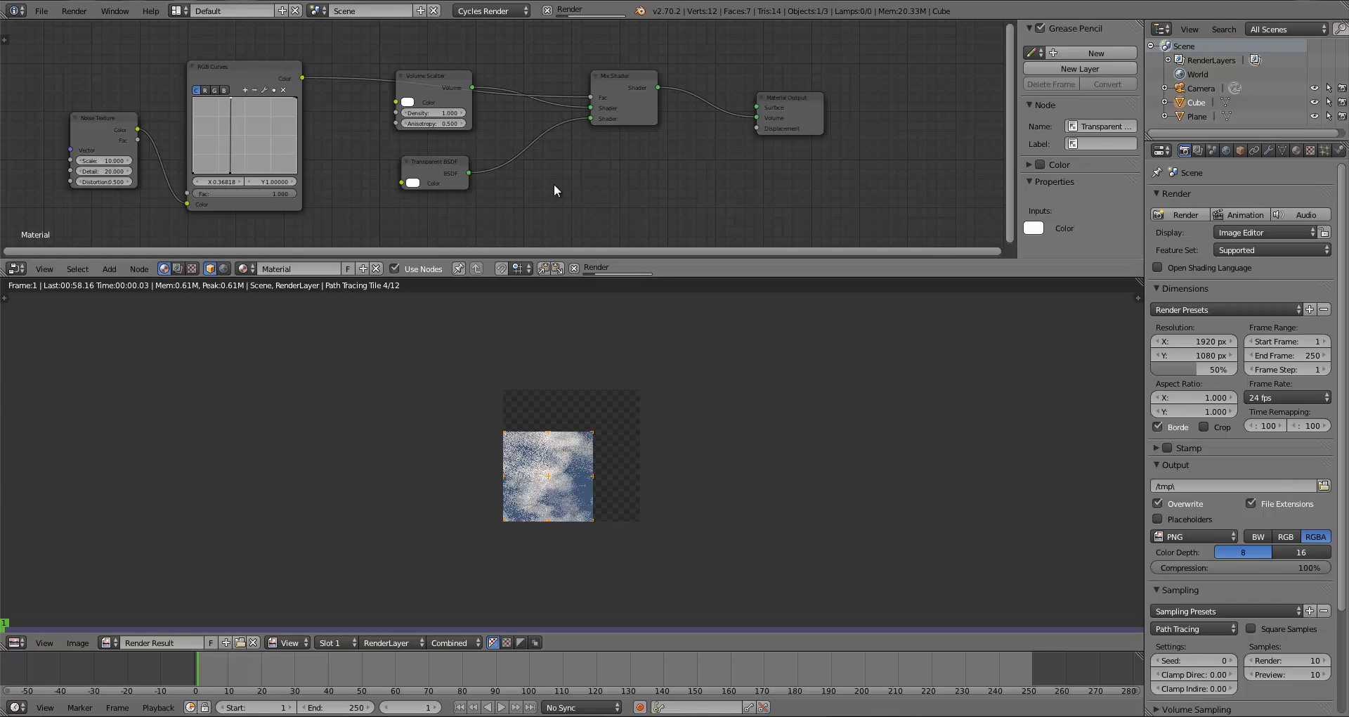
Reposition the Volume Scatter and Transparent BSDF nodes closer to the RGB Curves node and deselect them
drag(436, 99, 405, 122)
drag(439, 176, 408, 188)
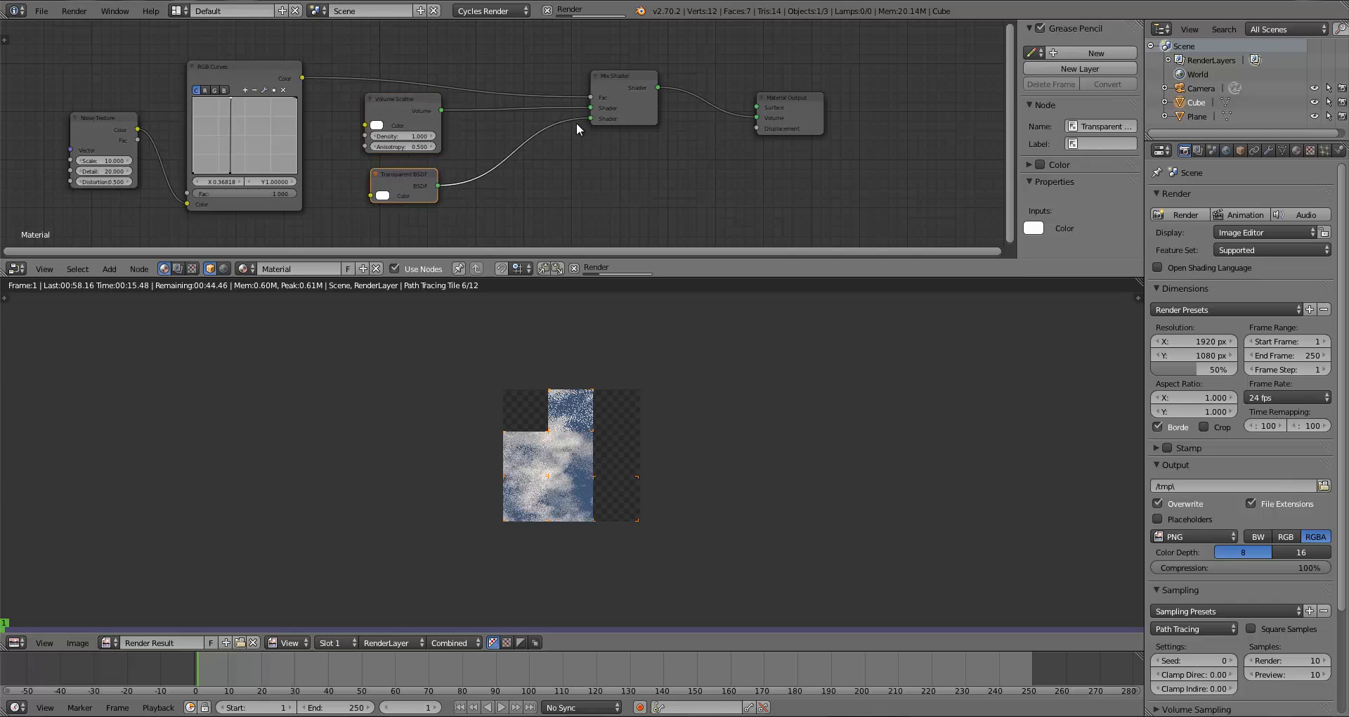
click(405, 98)
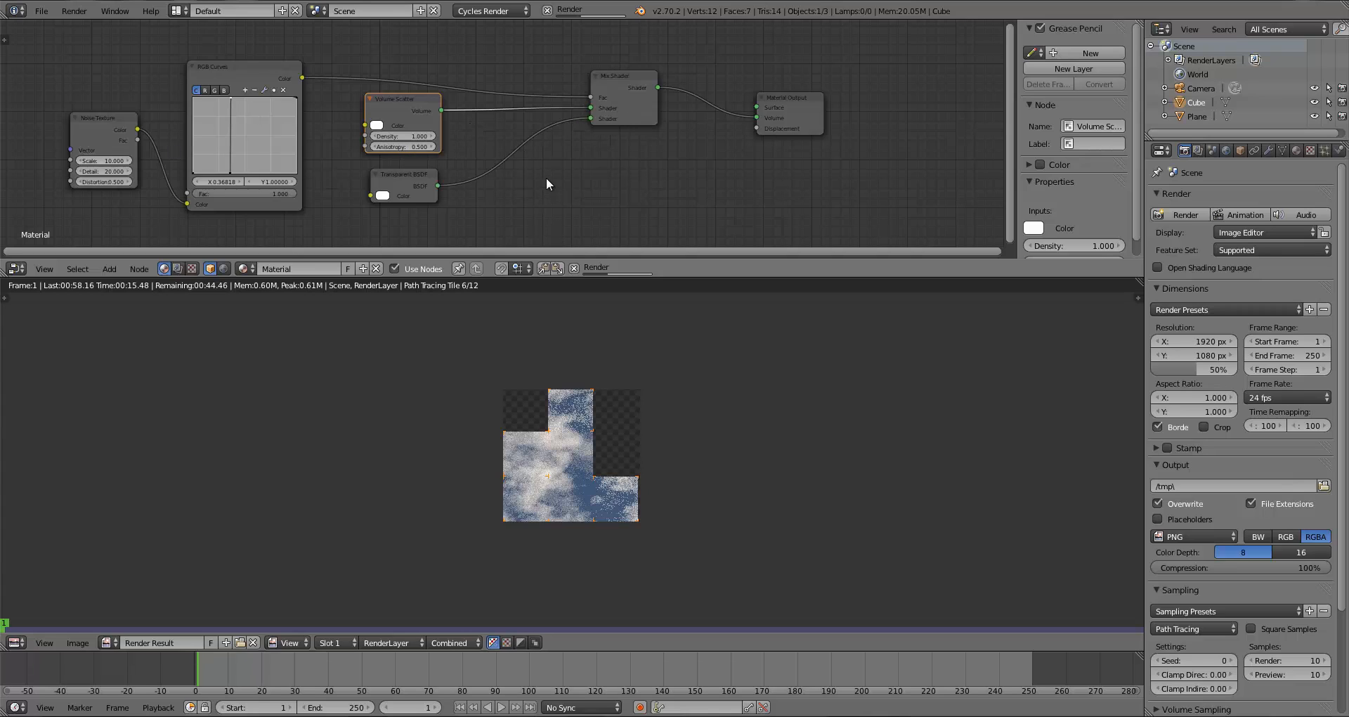
key(a)
Save over CloudTutorial.blend and stop the test render to return to the camera view
key(ctrl+s)
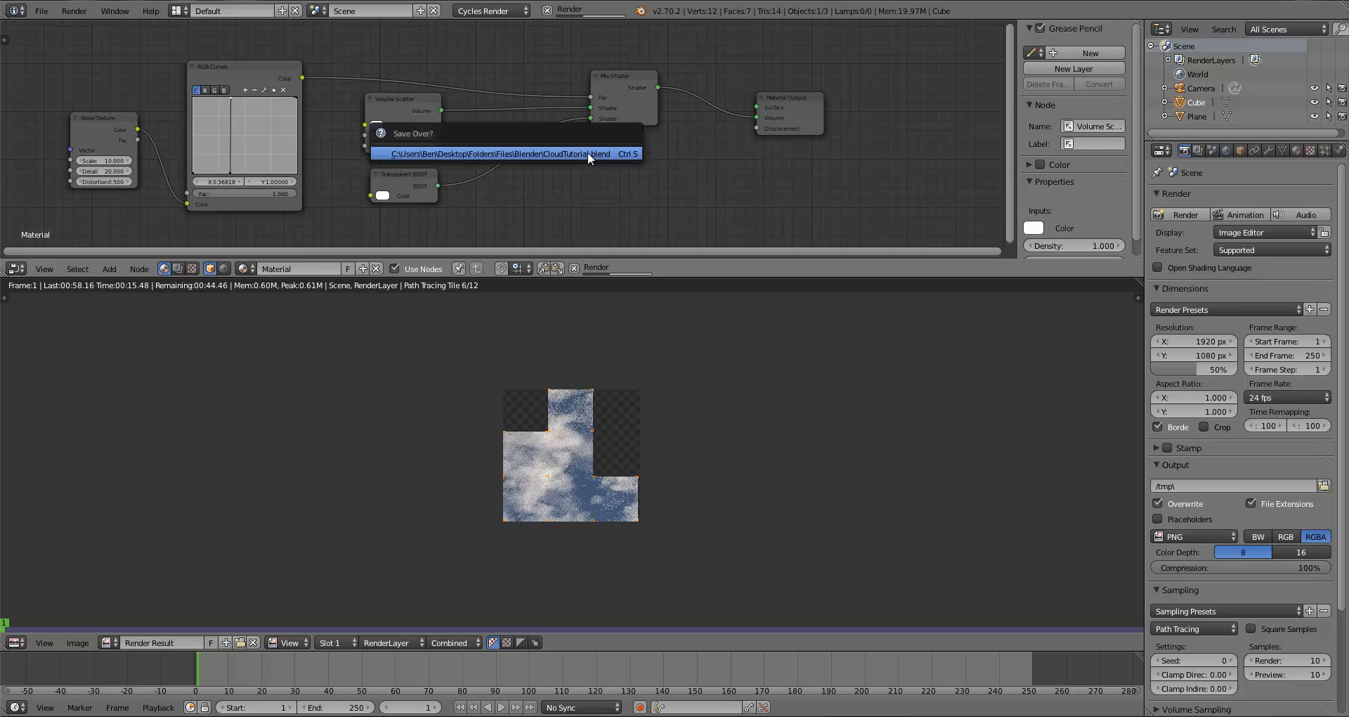
click(587, 152)
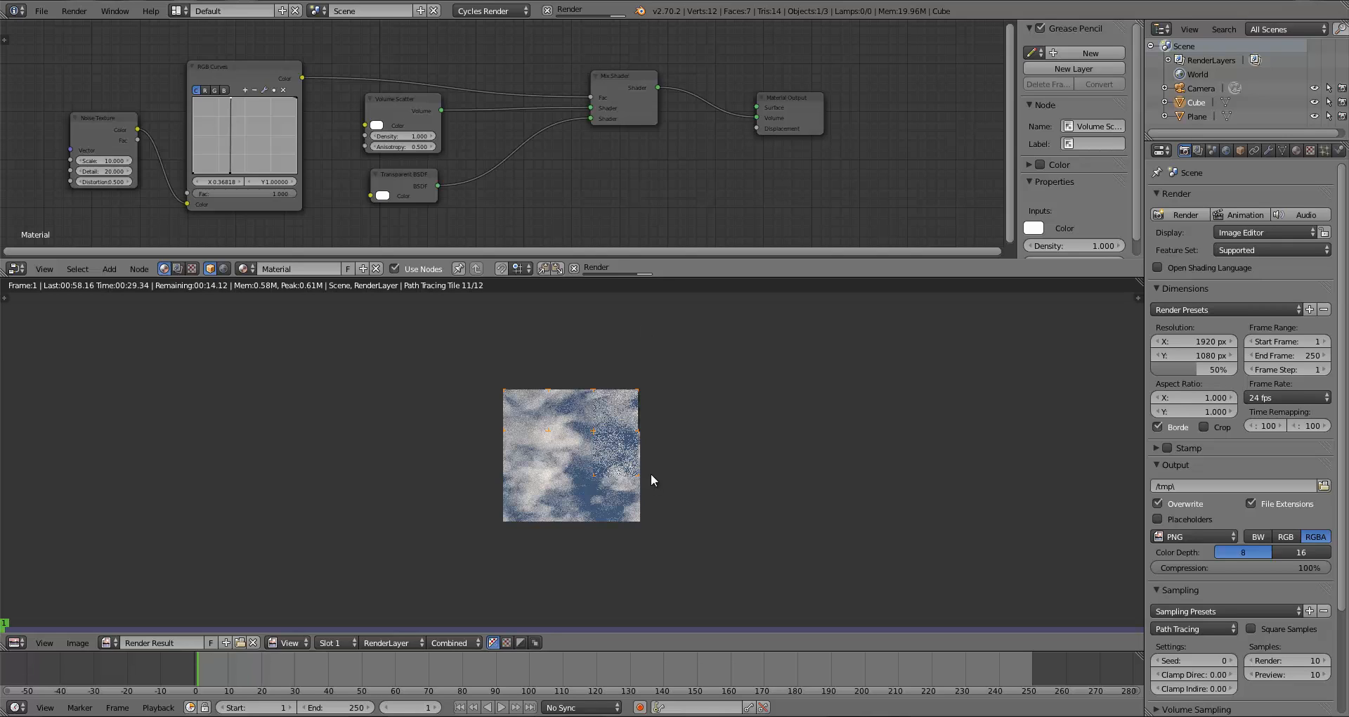
key(Escape)
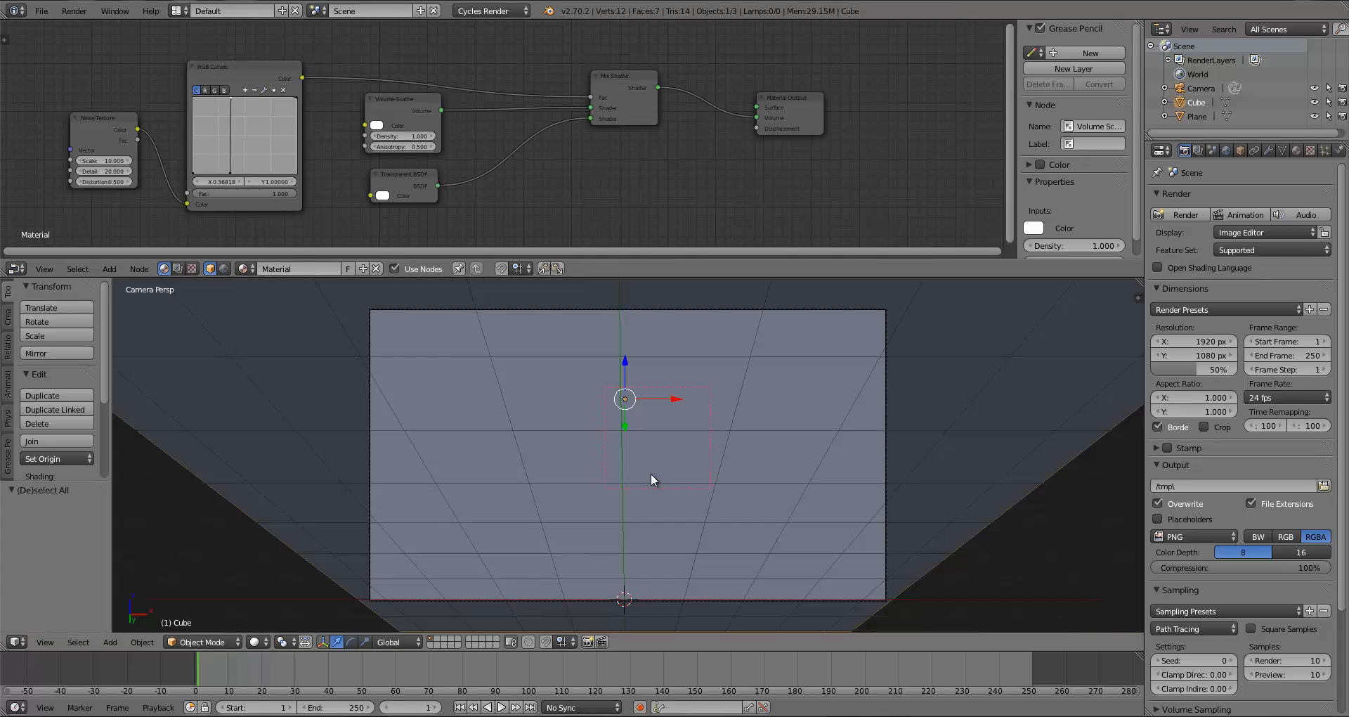
Clear the render border by drawing it outside the camera frame, and save the file with nothing selected
scroll(651, 474, down, 2)
key(ctrl+b)
drag(315, 423, 378, 476)
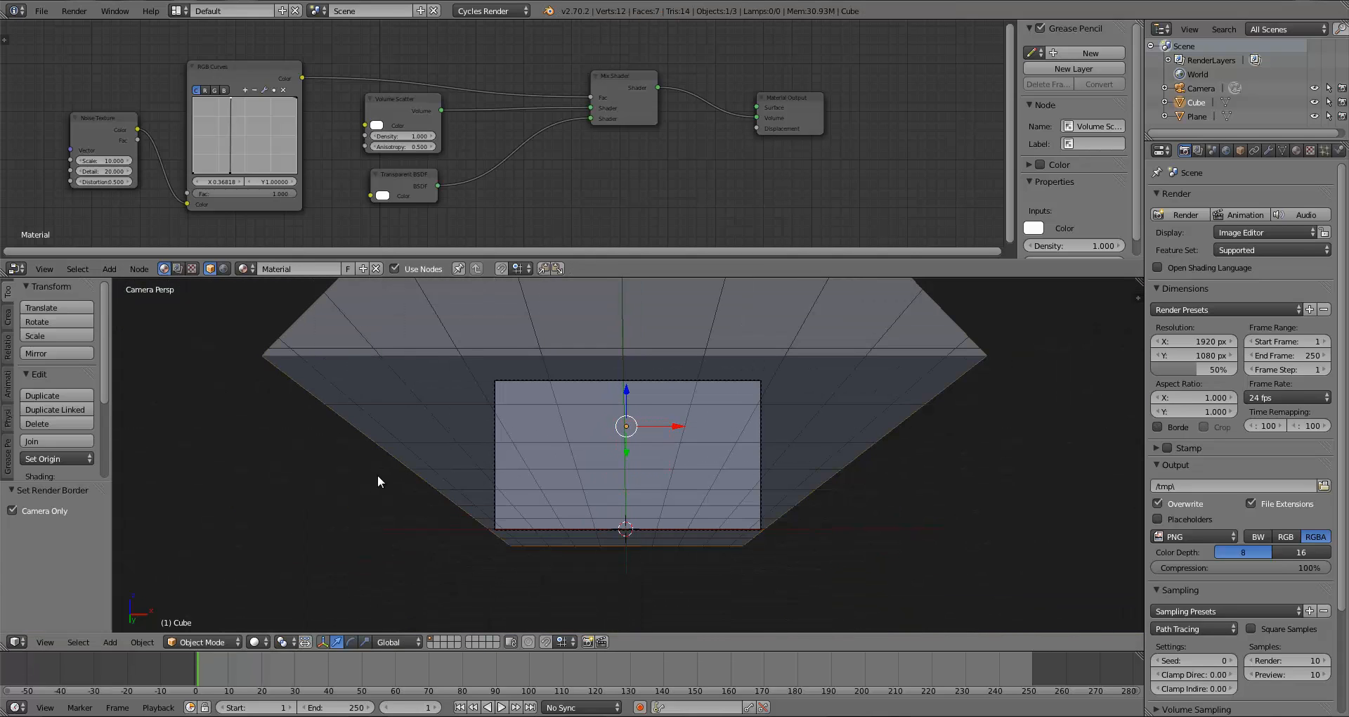
key(a)
key(ctrl+s)
click(377, 475)
Bring back the last render result and enlarge its viewing area by shrinking the node editor
key(F11)
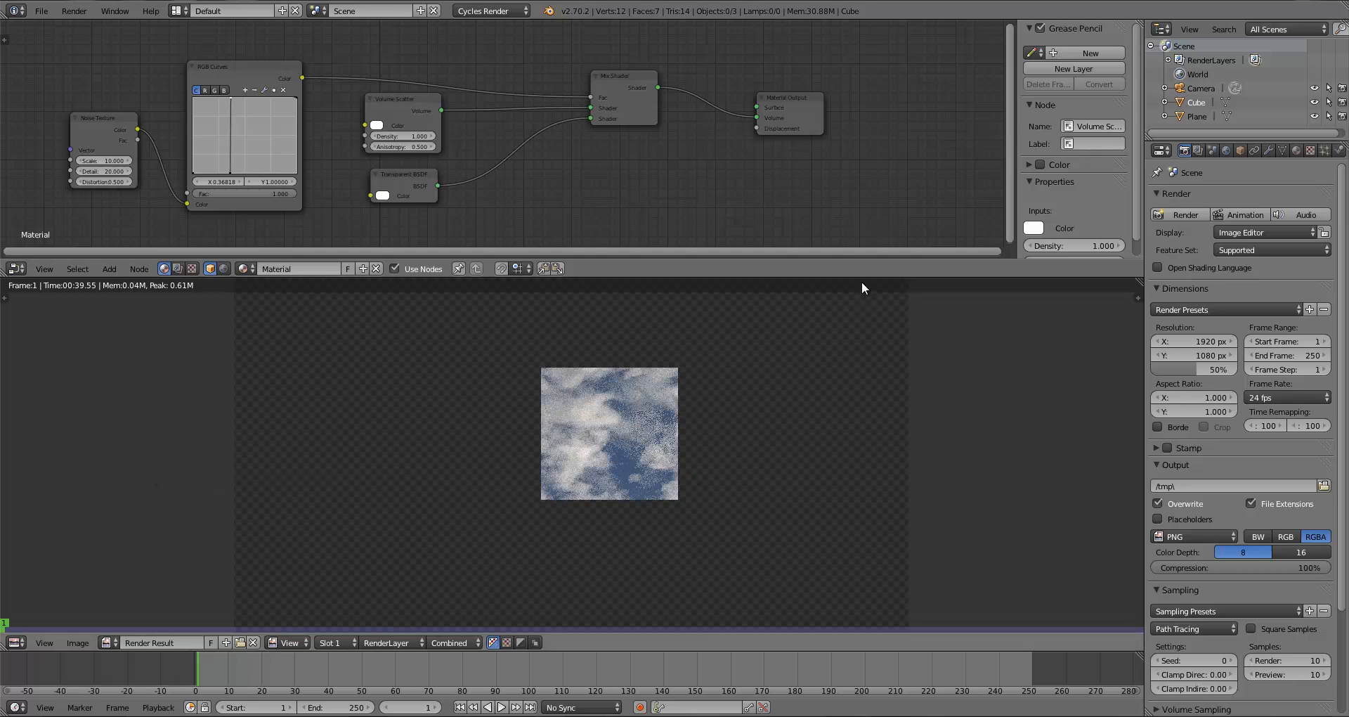
drag(862, 279, 852, 211)
Save over CloudTutorial.blend and render the full camera frame
key(ctrl+s)
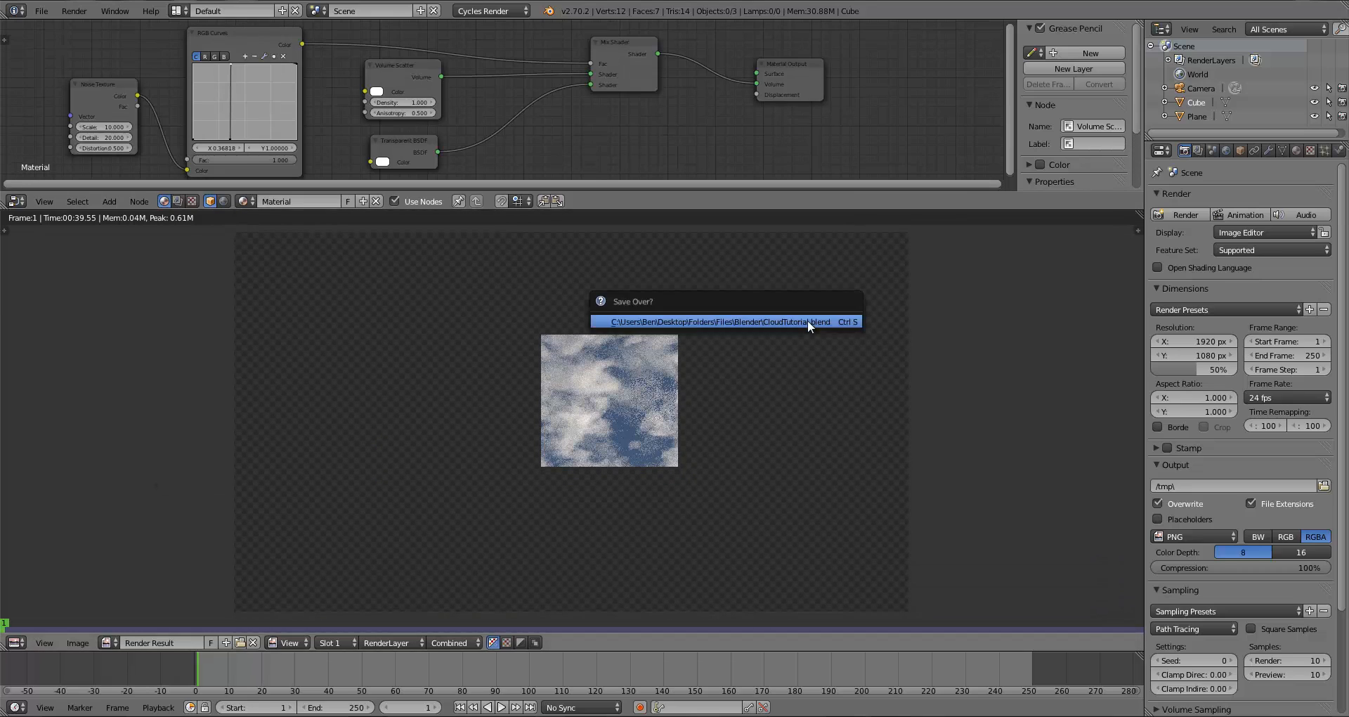
click(809, 322)
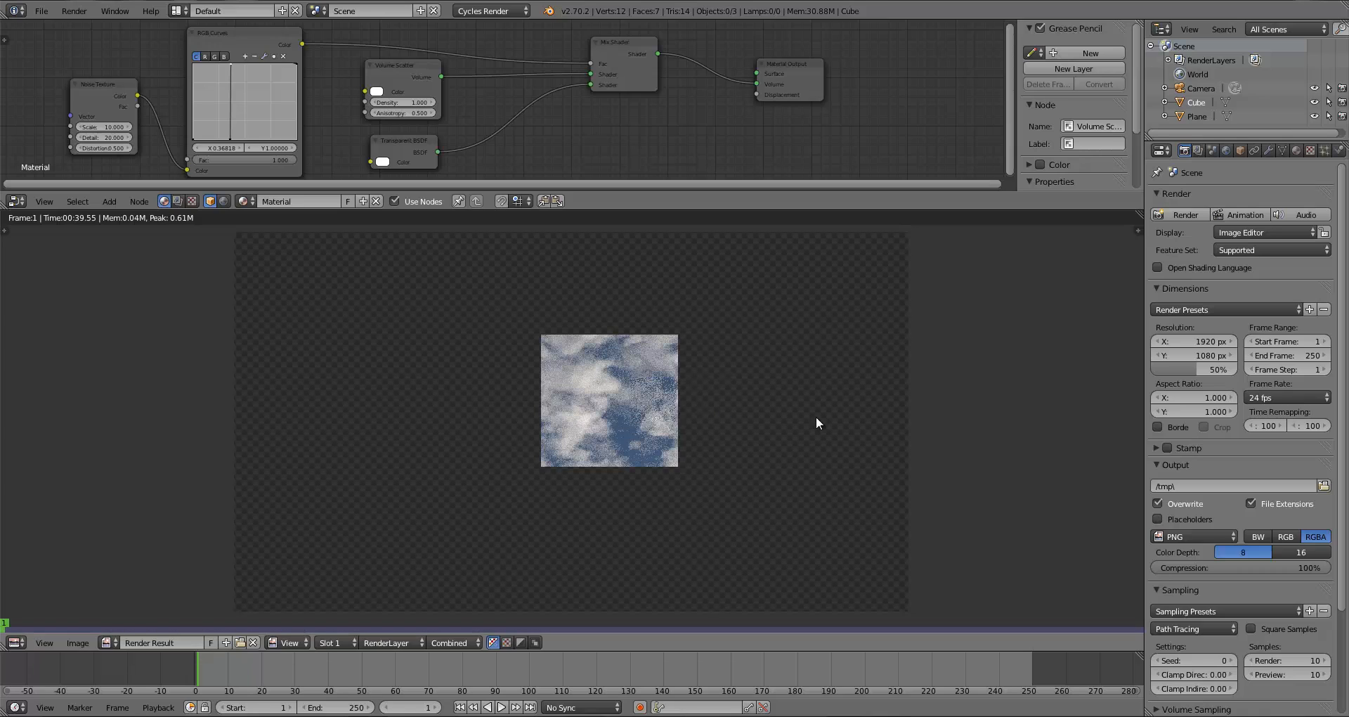
key(F12)
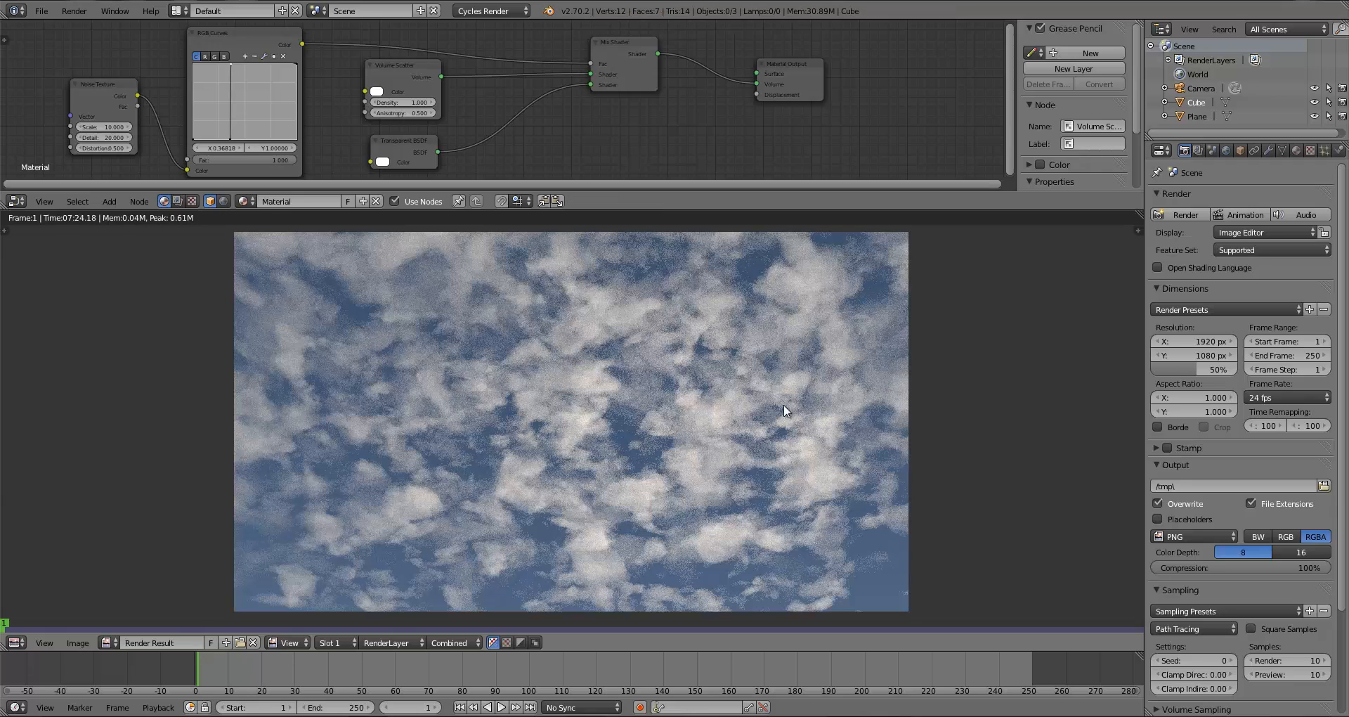
click(490, 11)
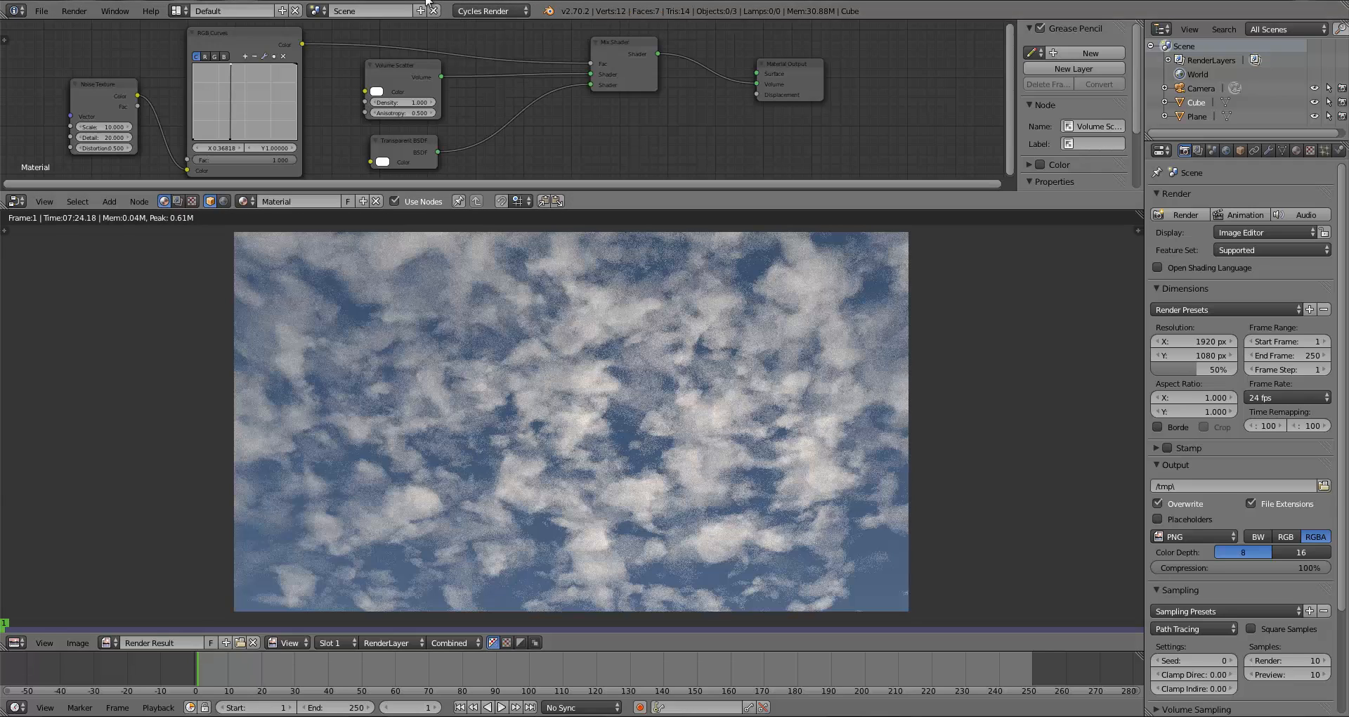
drag(613, 382, 664, 472)
click(583, 439)
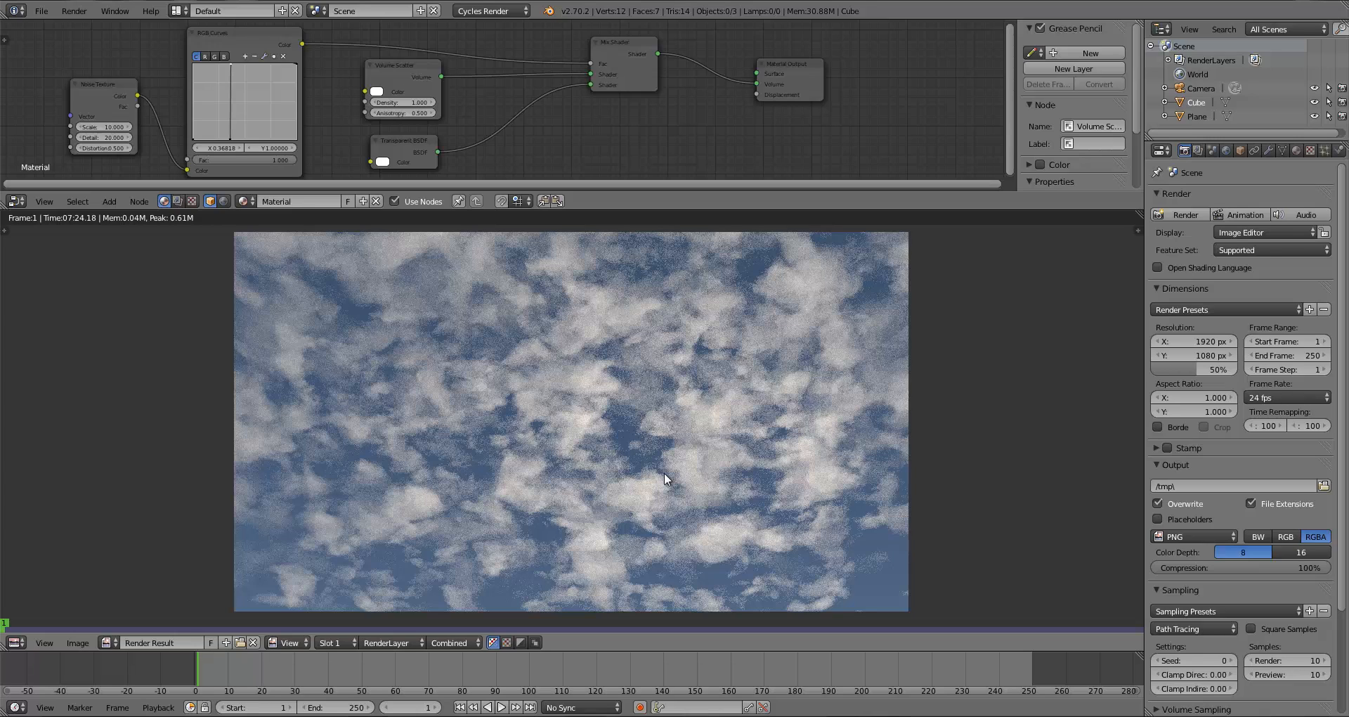
drag(664, 474, 590, 419)
drag(550, 528, 680, 475)
Enlarge the node editor slightly and move the Mix Shader node closer to the Volume Scatter and Transparent BSDF nodes
drag(669, 209, 669, 211)
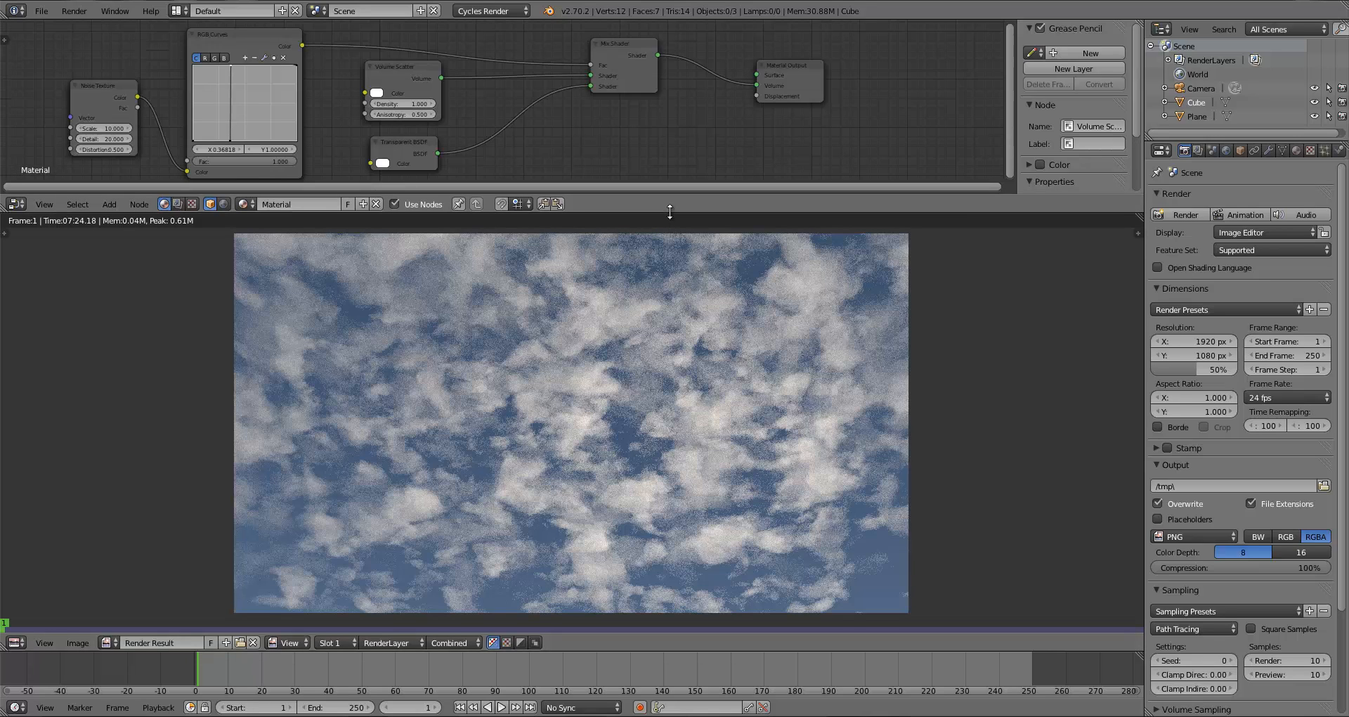
click(253, 45)
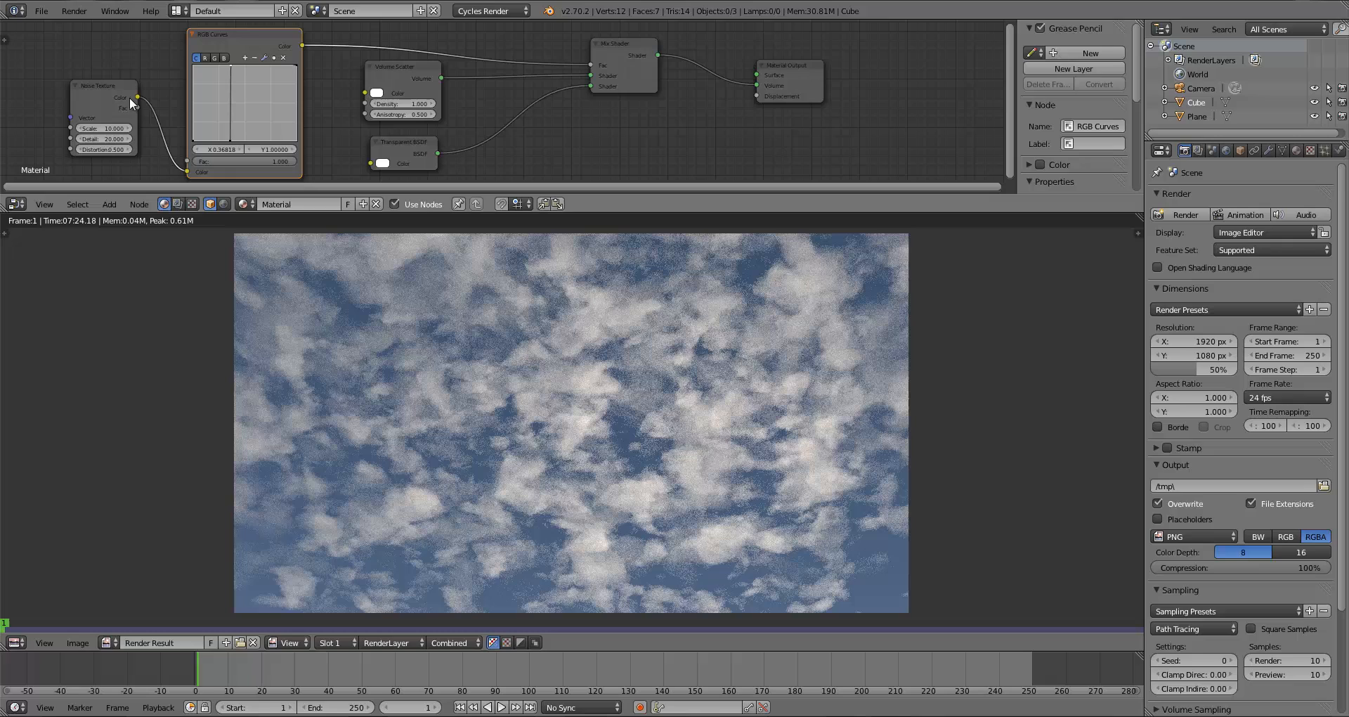
drag(626, 43, 571, 54)
click(402, 149)
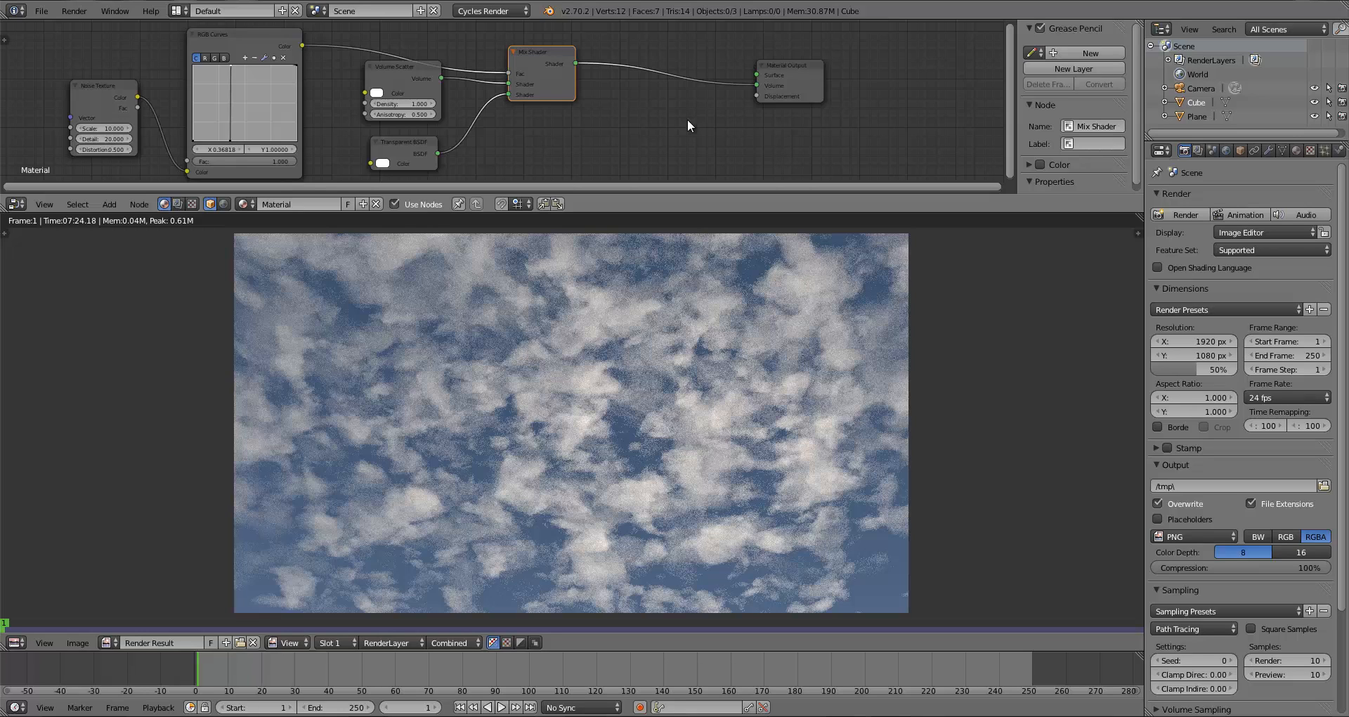
drag(509, 68, 508, 57)
click(635, 70)
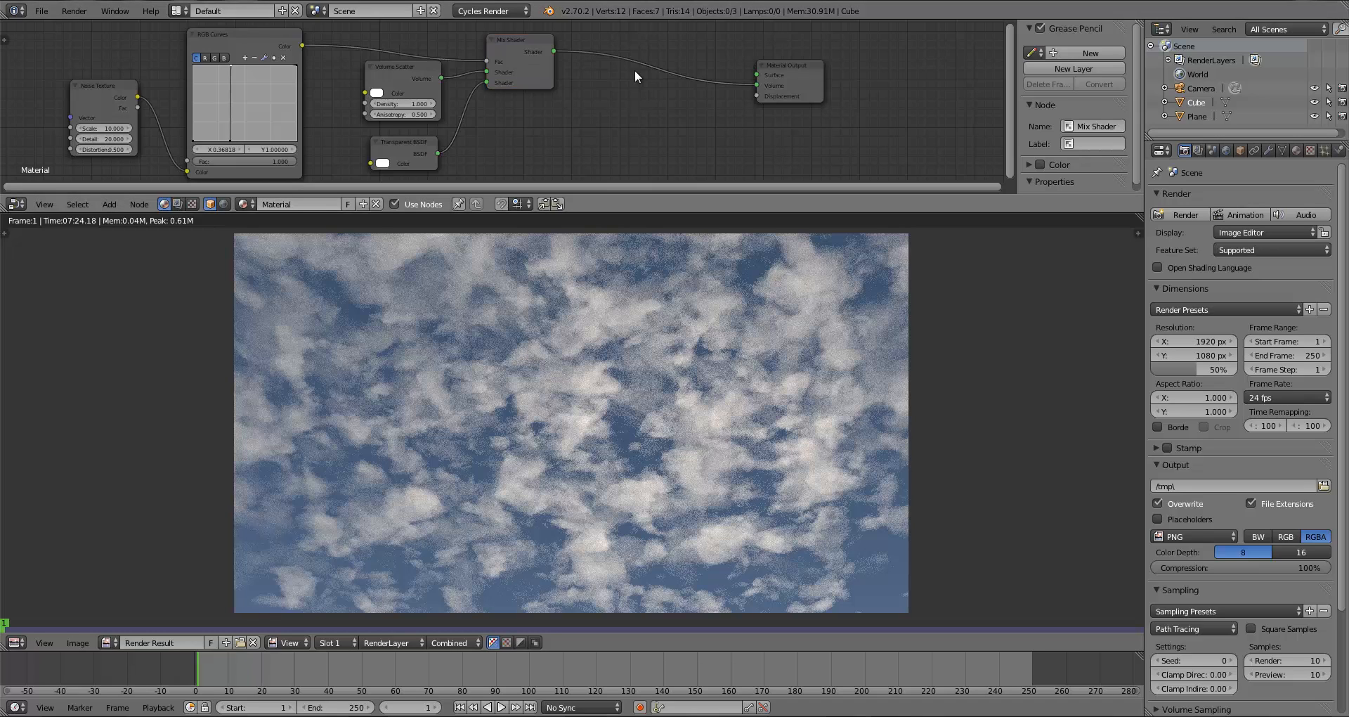
key(space)
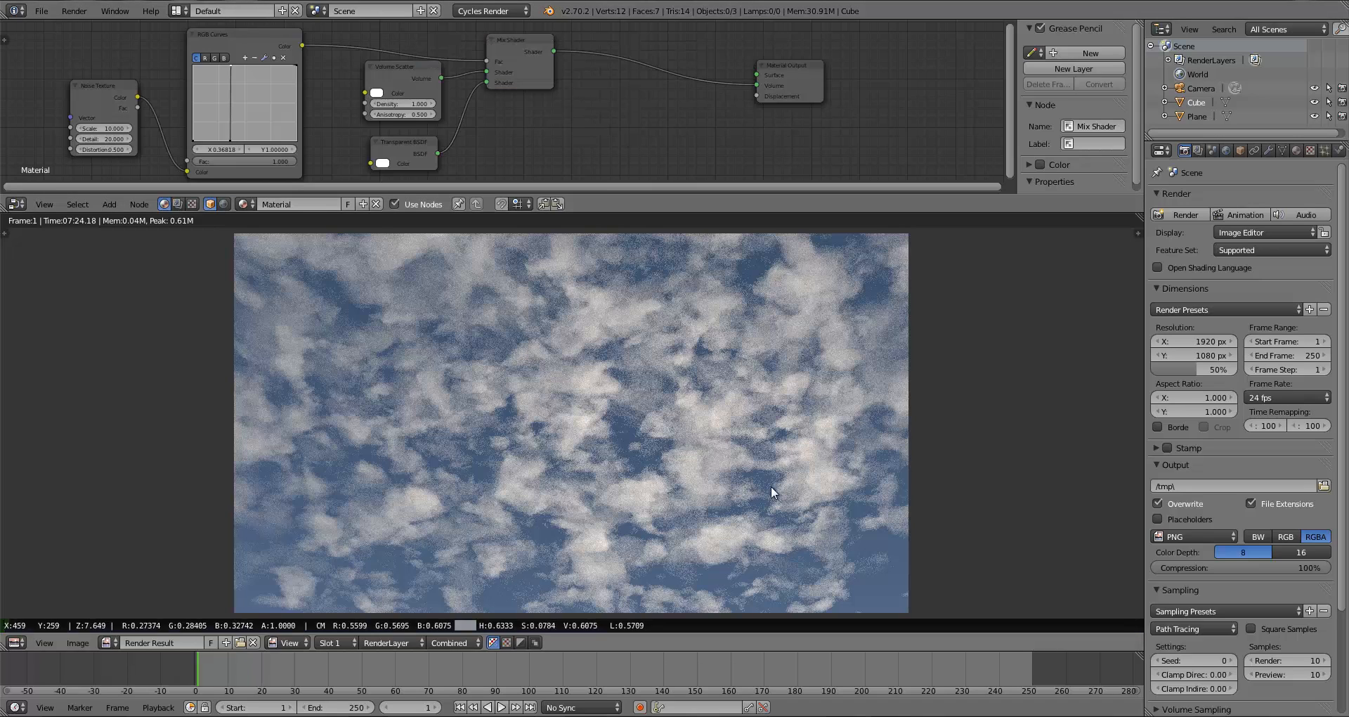